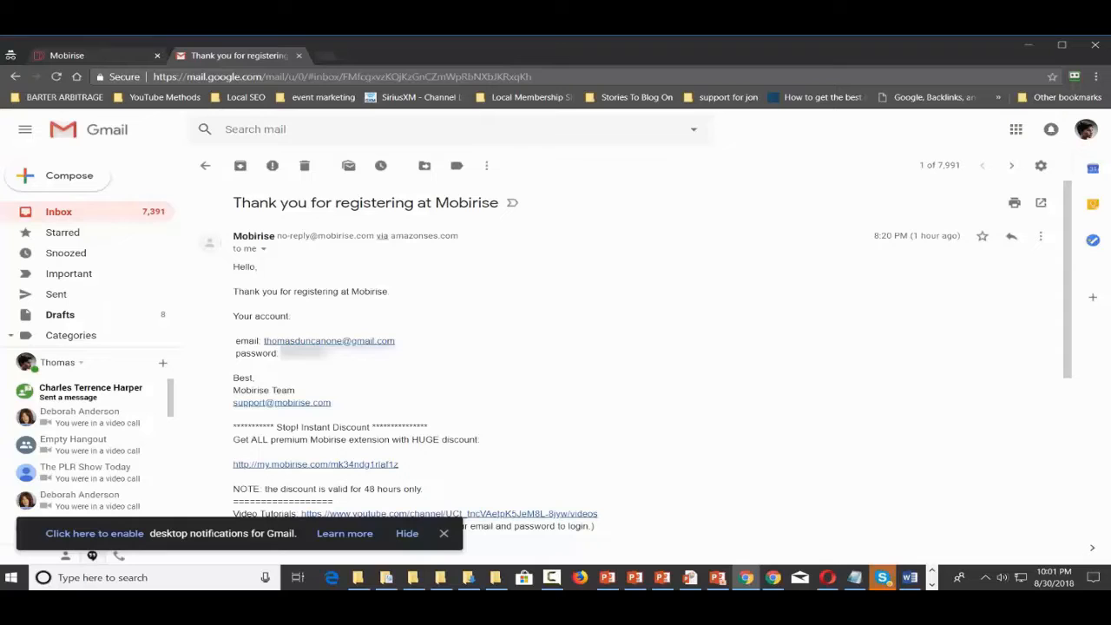
Step: Close the registration e-mail and download Mobirise for Windows, saving mobirise-free-win (2).zip in the Downloads folder
{"action": "left_click", "coordinate": [299, 55]}
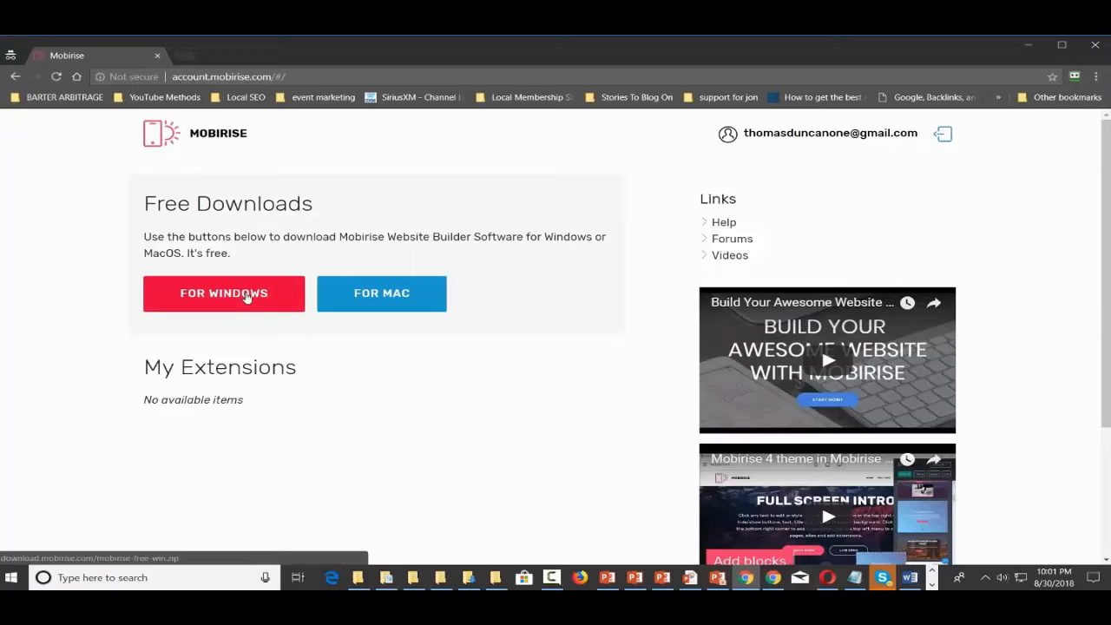
{"action": "left_click", "coordinate": [224, 293]}
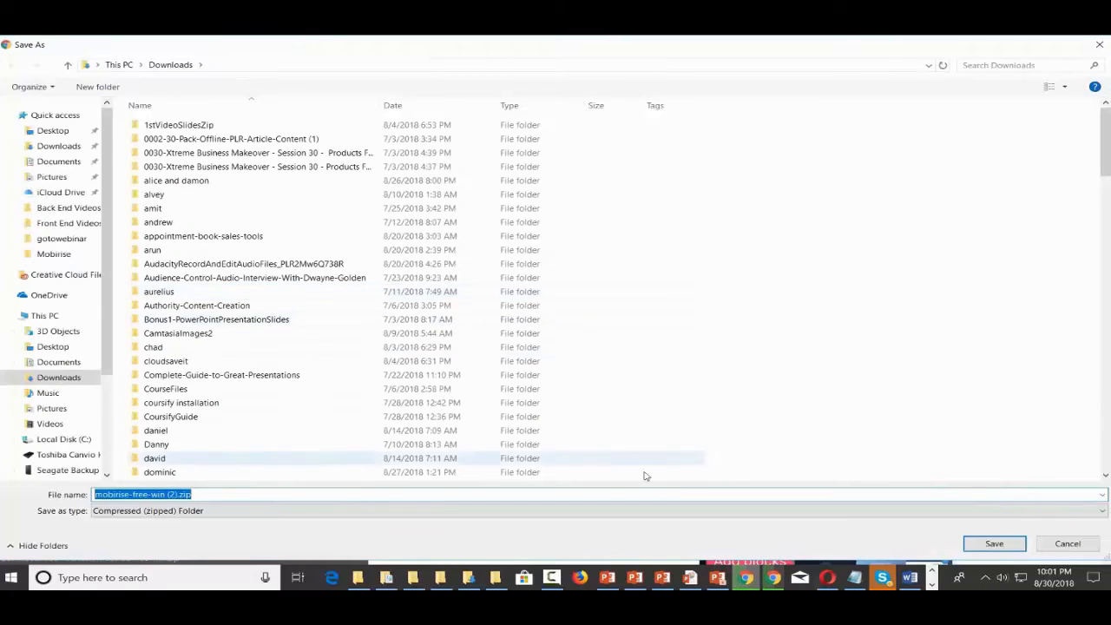
{"action": "left_click", "coordinate": [994, 544]}
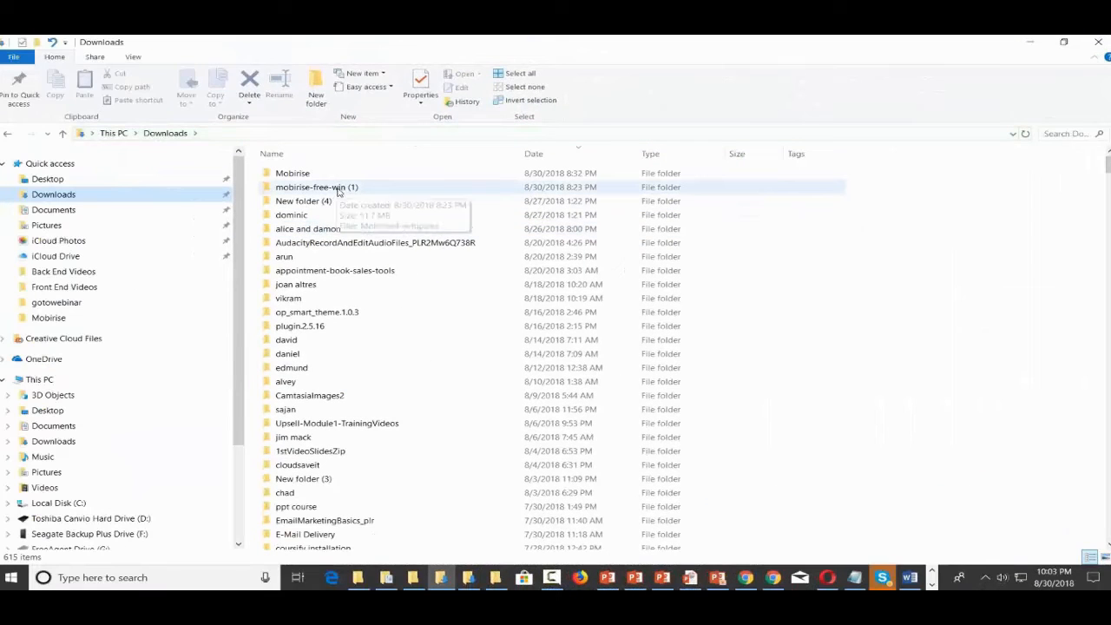
Step: Run Mobirise4-setup.exe from the mobirise-free-win (1) folder and install into the existing C:\Program Files (x86)\Mobirise4 folder
{"action": "double_click", "coordinate": [339, 187]}
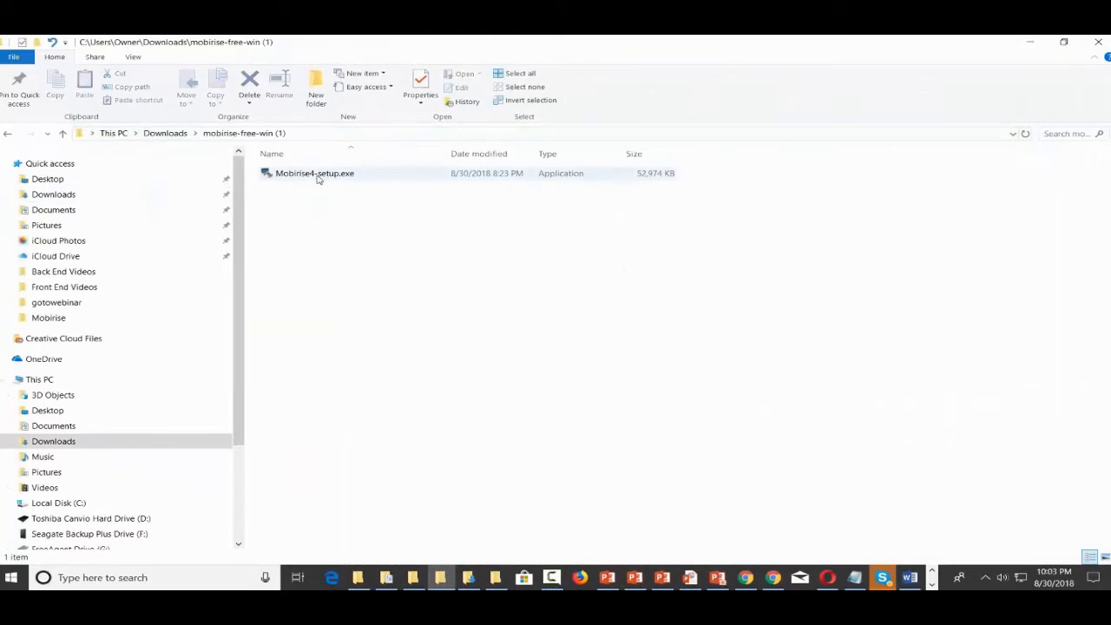
{"action": "left_click", "coordinate": [318, 177]}
{"action": "double_click", "coordinate": [317, 177]}
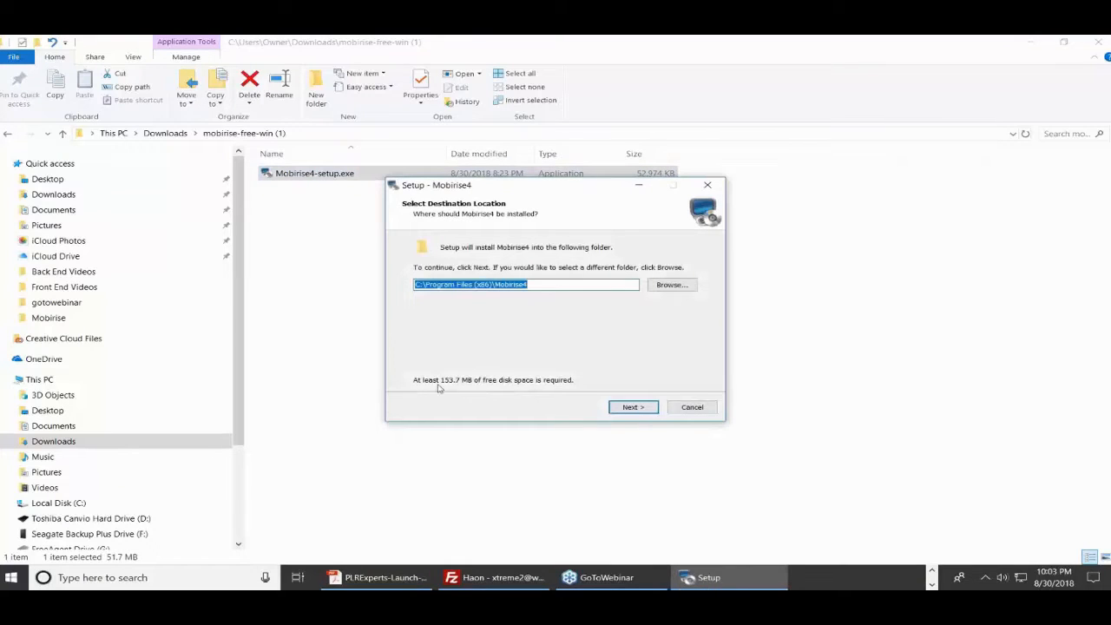
{"action": "left_click", "coordinate": [631, 407]}
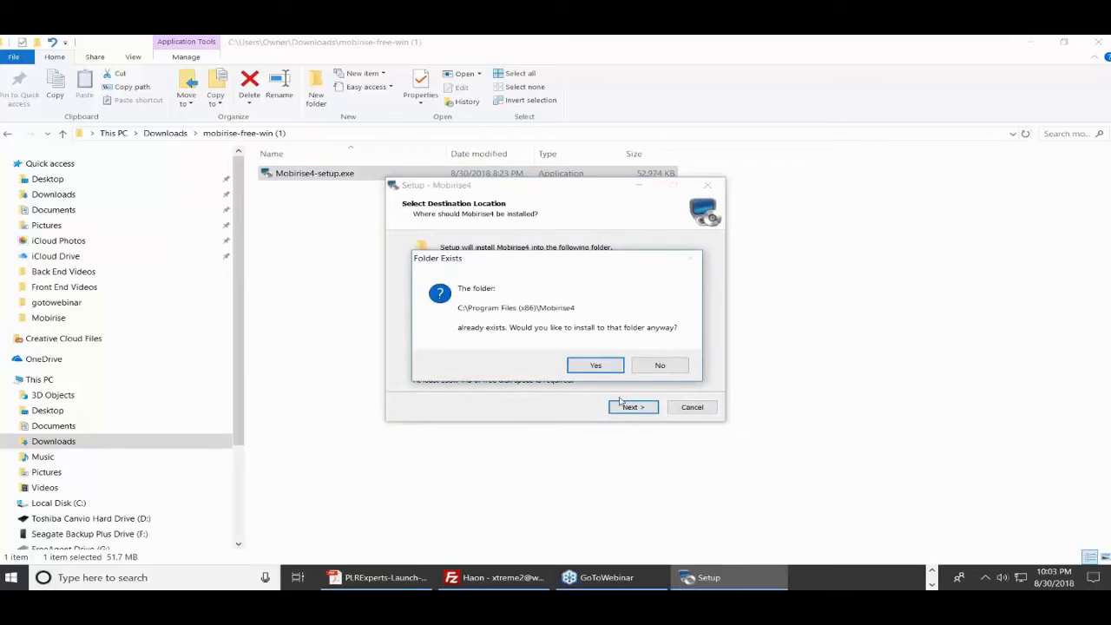
{"action": "left_click", "coordinate": [594, 365]}
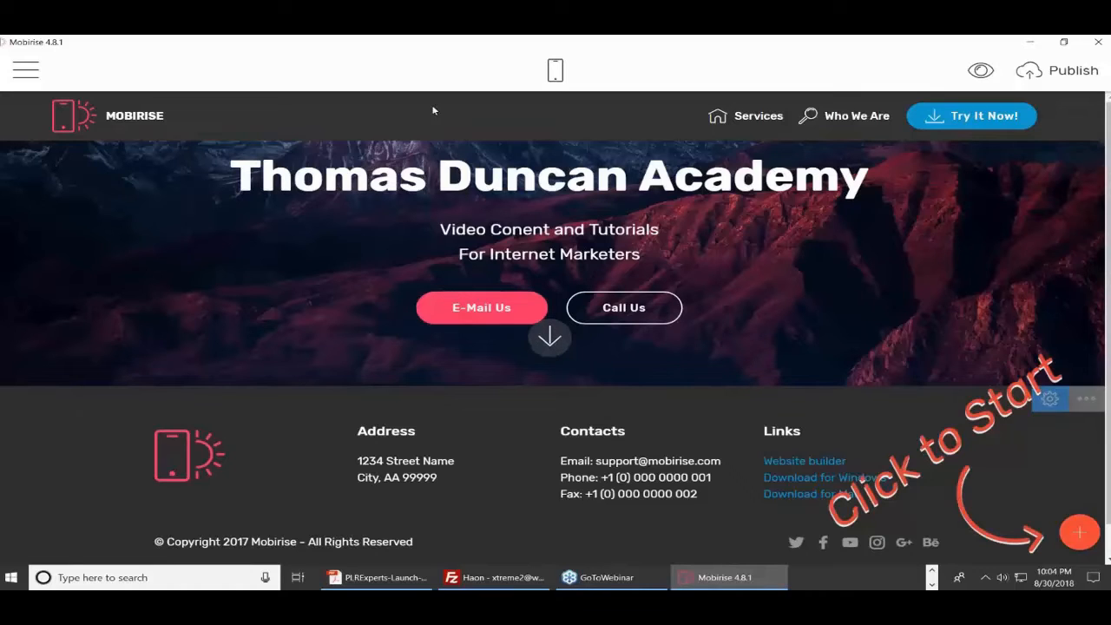
Step: Examine the main menu options, the site's page list and the available extensions, and return to the page editor
{"action": "left_click", "coordinate": [26, 71]}
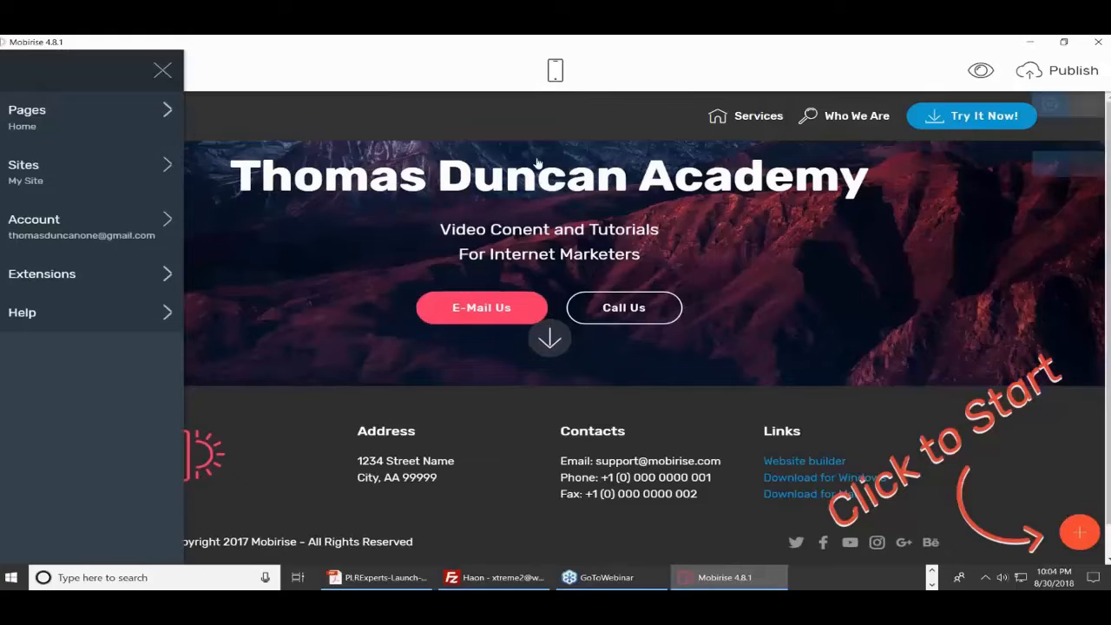
{"action": "left_click", "coordinate": [371, 88]}
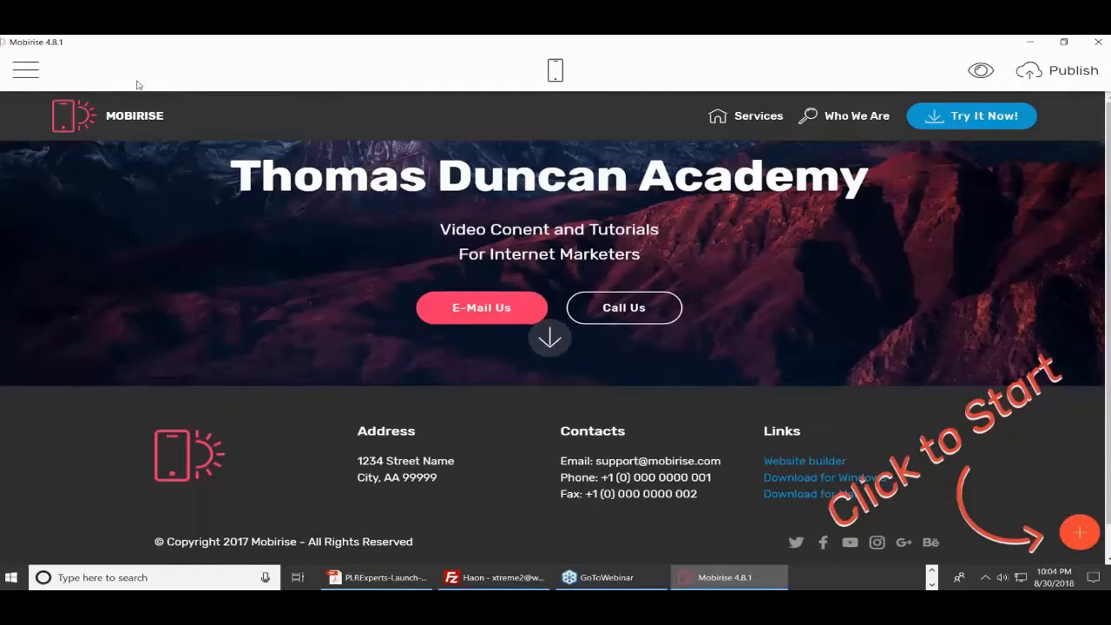
{"action": "left_click", "coordinate": [21, 77]}
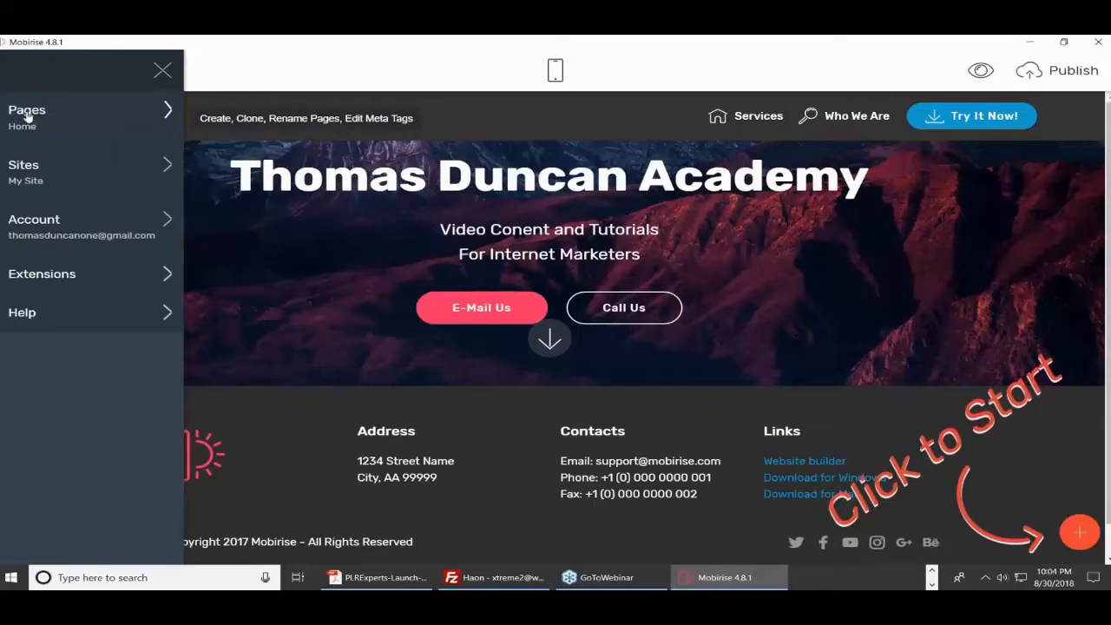
{"action": "left_click", "coordinate": [27, 115]}
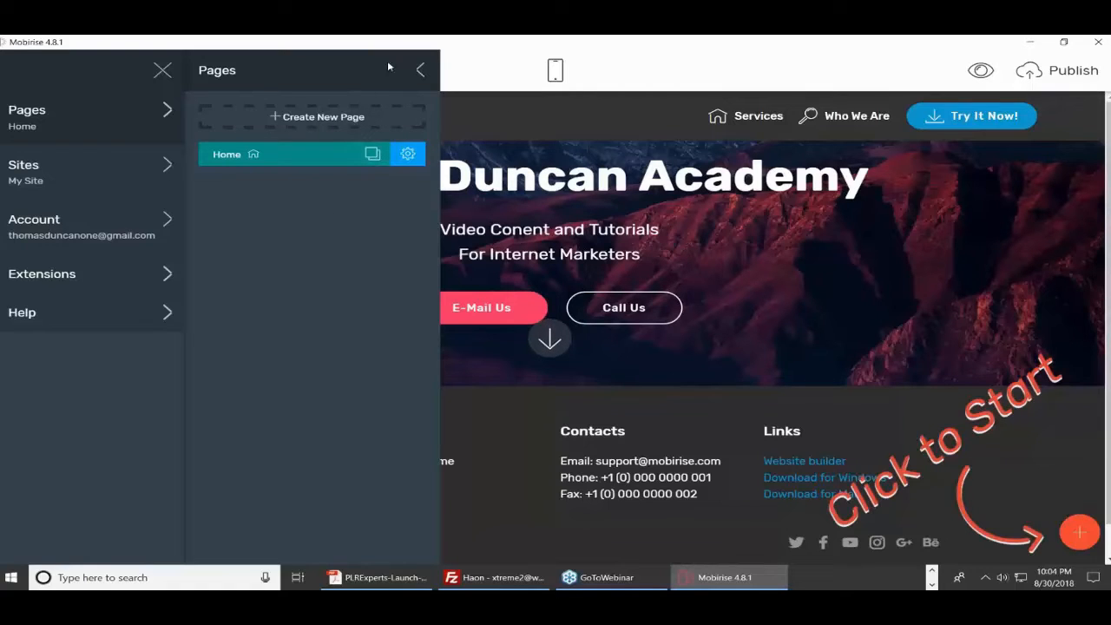
{"action": "left_click", "coordinate": [420, 70]}
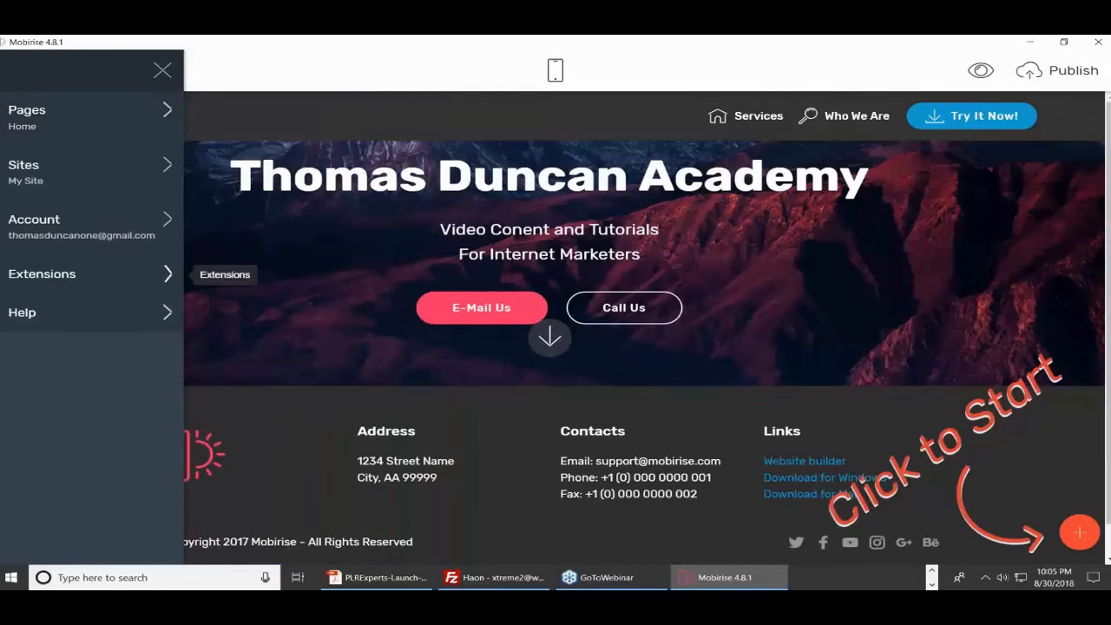
{"action": "left_click", "coordinate": [49, 286]}
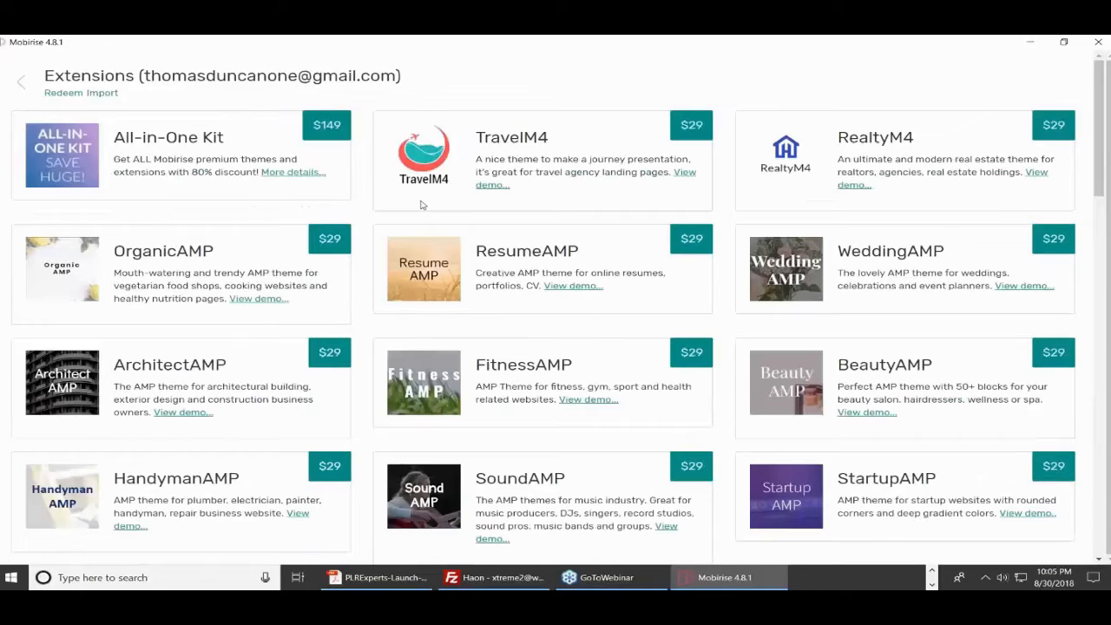
{"action": "left_click", "coordinate": [20, 83]}
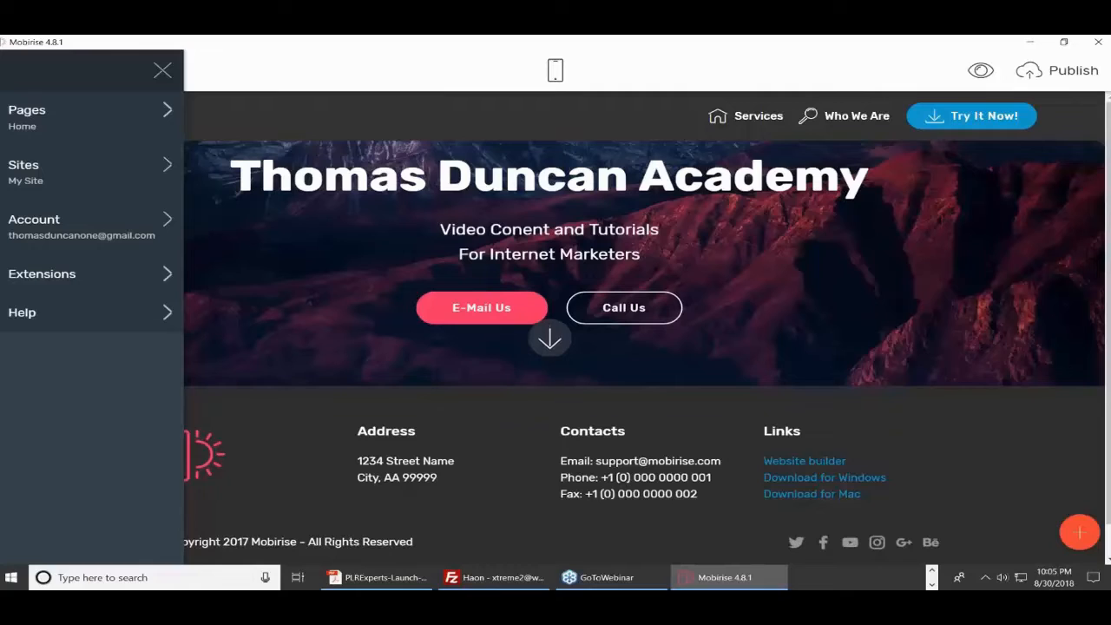
{"action": "left_click", "coordinate": [363, 70]}
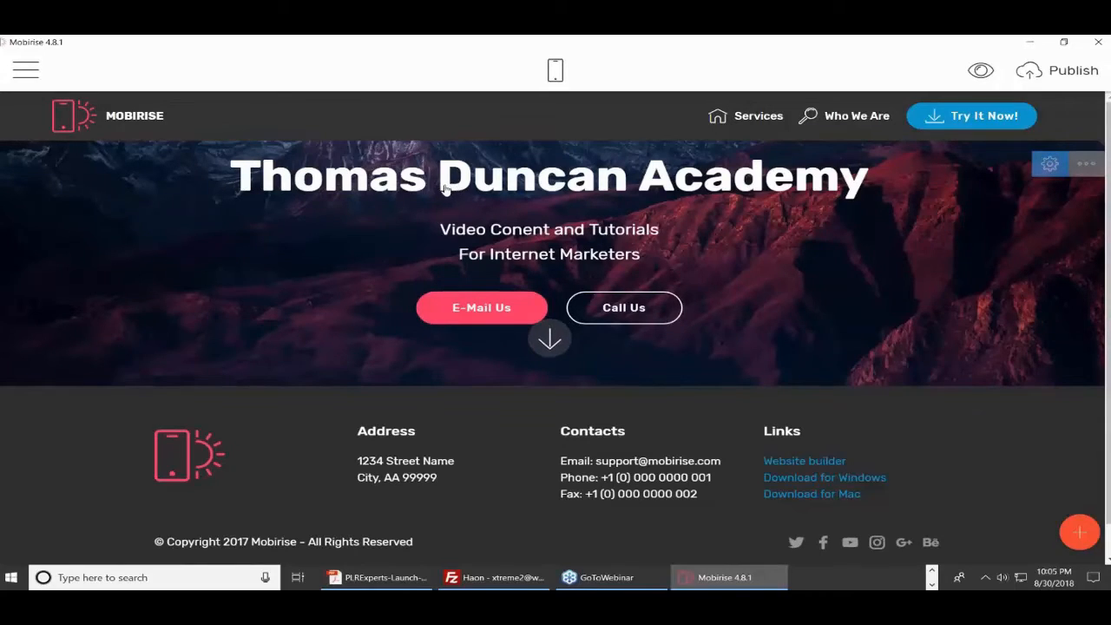
Step: Insert the word "One" before "Academy" in the header block's main title
{"action": "left_click_drag", "start_coordinate": [373, 184], "coordinate": [231, 183]}
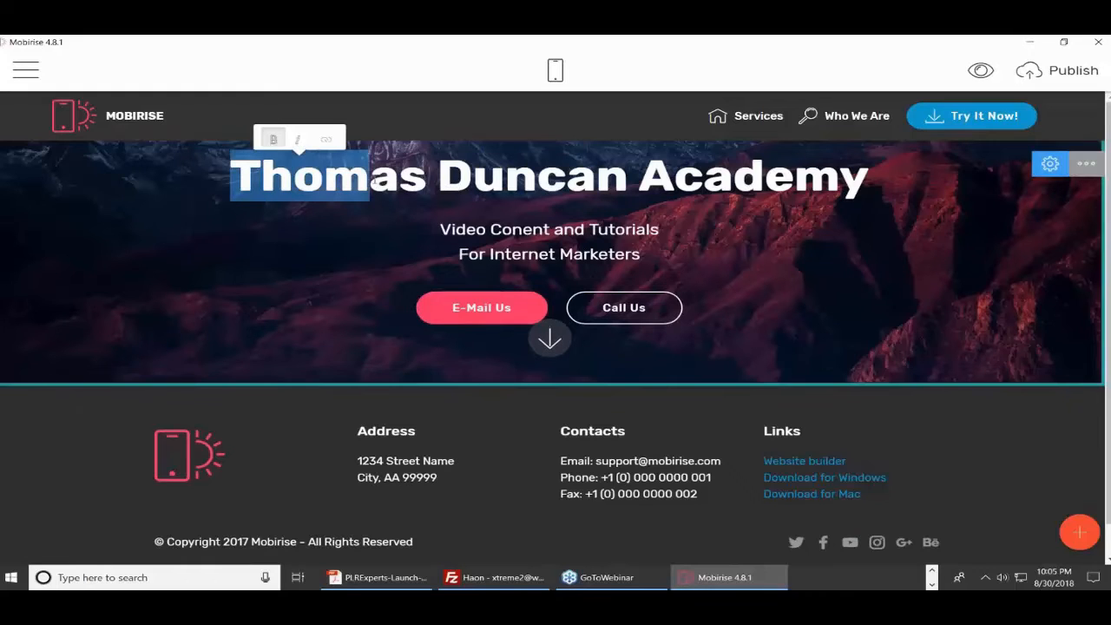
{"action": "left_click", "coordinate": [631, 173]}
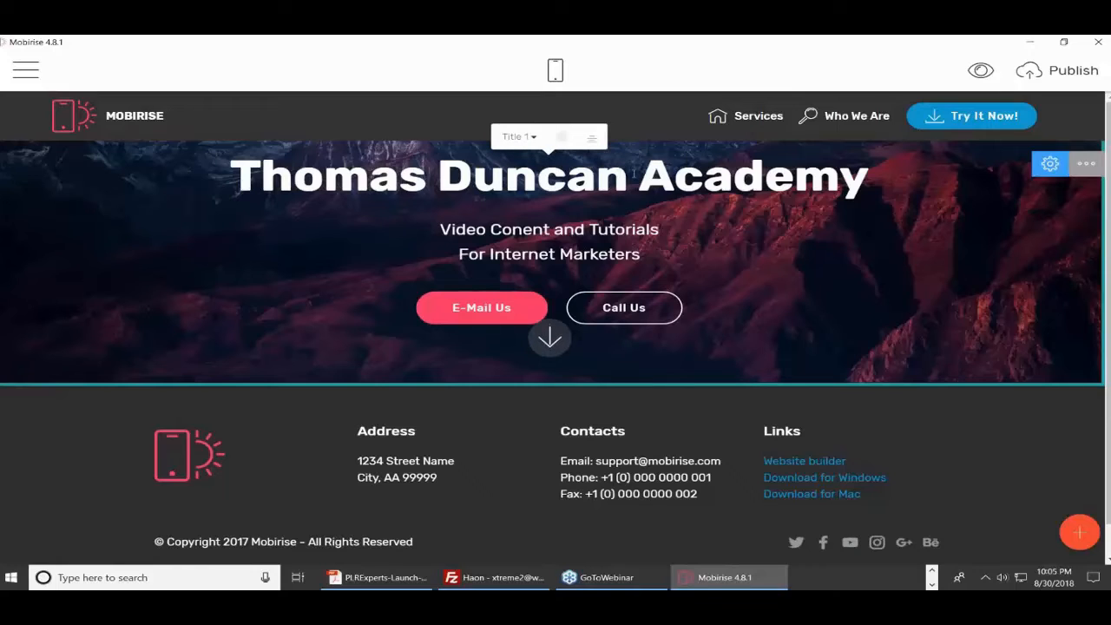
{"action": "type", "text": "One"}
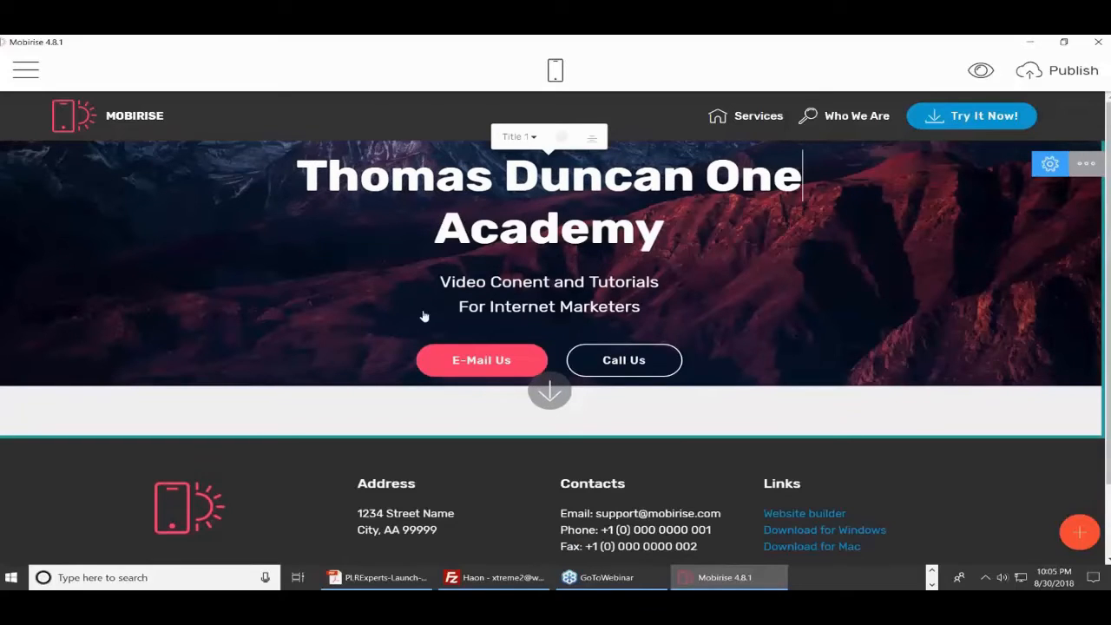
Step: Shorten the first line of the header block's subtitle to "Video Tutorials"
{"action": "triple_click", "coordinate": [566, 287]}
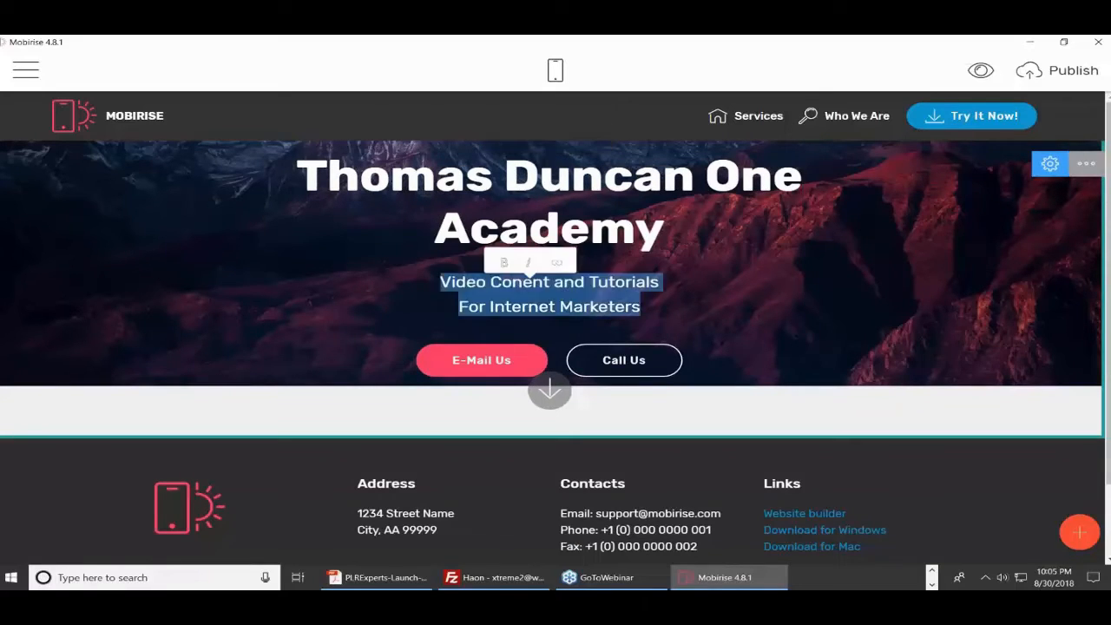
{"action": "left_click", "coordinate": [591, 283]}
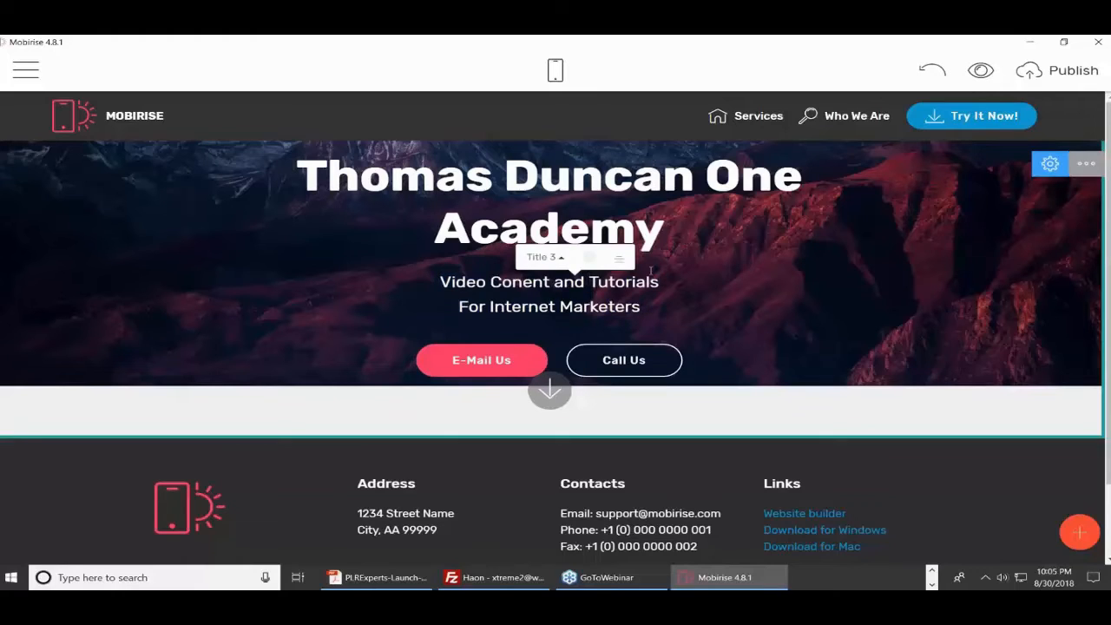
{"action": "key", "text": "BackSpace"}
{"action": "key", "text": "BackSpace"}
{"action": "key", "text": "BackSpace"}
{"action": "key", "text": "BackSpace"}
{"action": "key", "text": "BackSpace"}
{"action": "key", "text": "BackSpace"}
{"action": "key", "text": "BackSpace"}
{"action": "key", "text": "BackSpace"}
{"action": "key", "text": "BackSpace"}
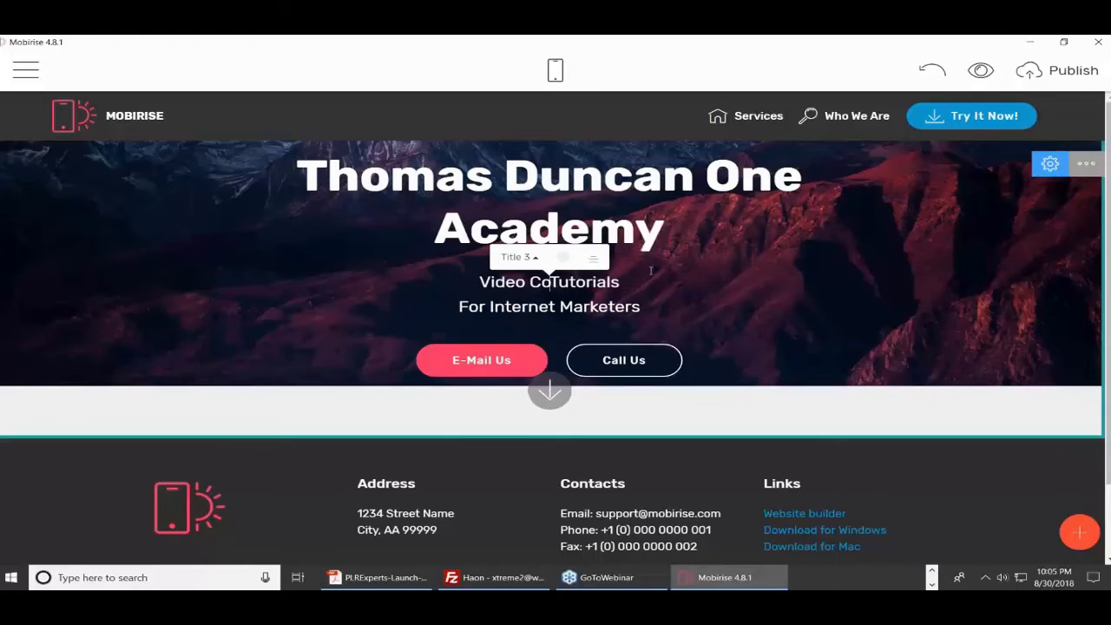
{"action": "key", "text": "BackSpace"}
{"action": "key", "text": "BackSpace"}
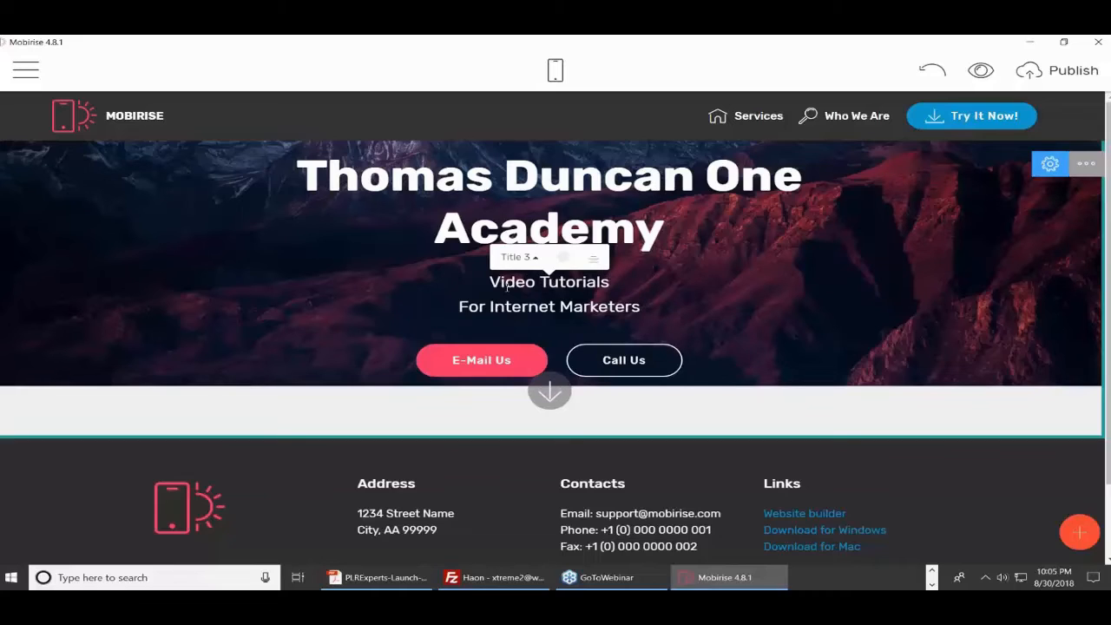
Step: Make the subtitle line "Video Tutorials" bold
{"action": "left_click_drag", "start_coordinate": [489, 282], "coordinate": [616, 282]}
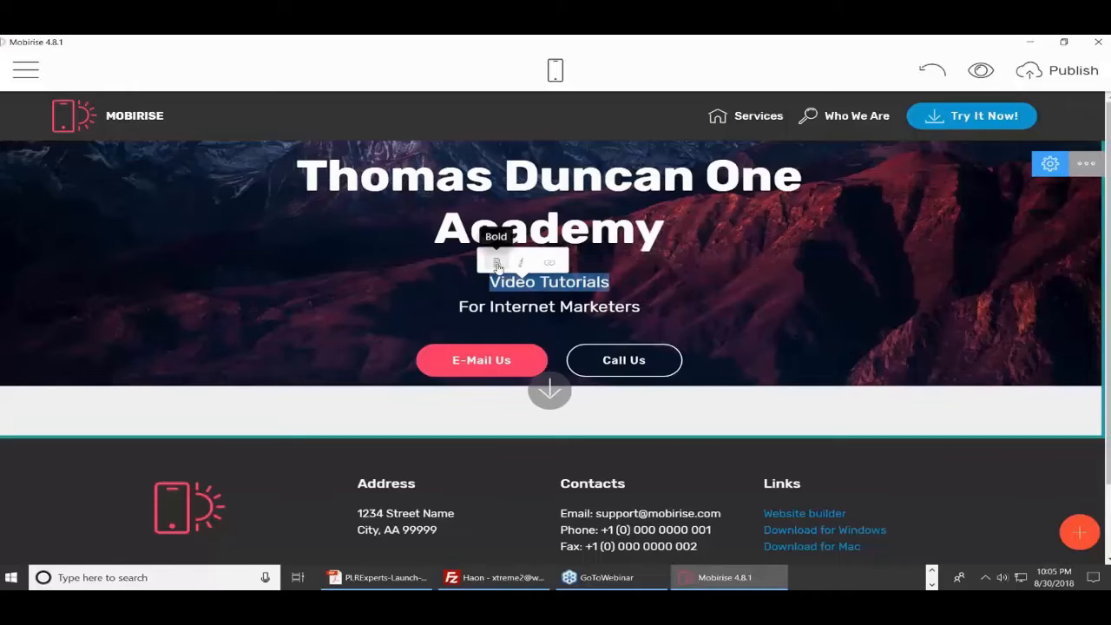
{"action": "left_click", "coordinate": [497, 263]}
{"action": "left_click", "coordinate": [634, 289]}
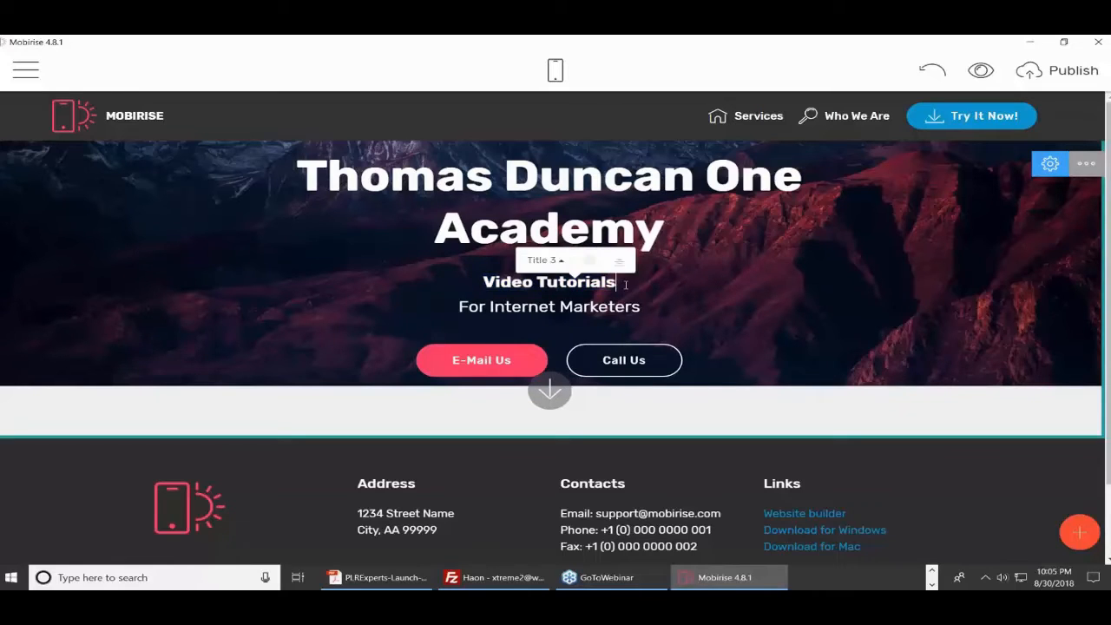
Step: Try the Title 1 and Title 2 styles on the subtitle, and set it back to Title 3
{"action": "left_click", "coordinate": [562, 261]}
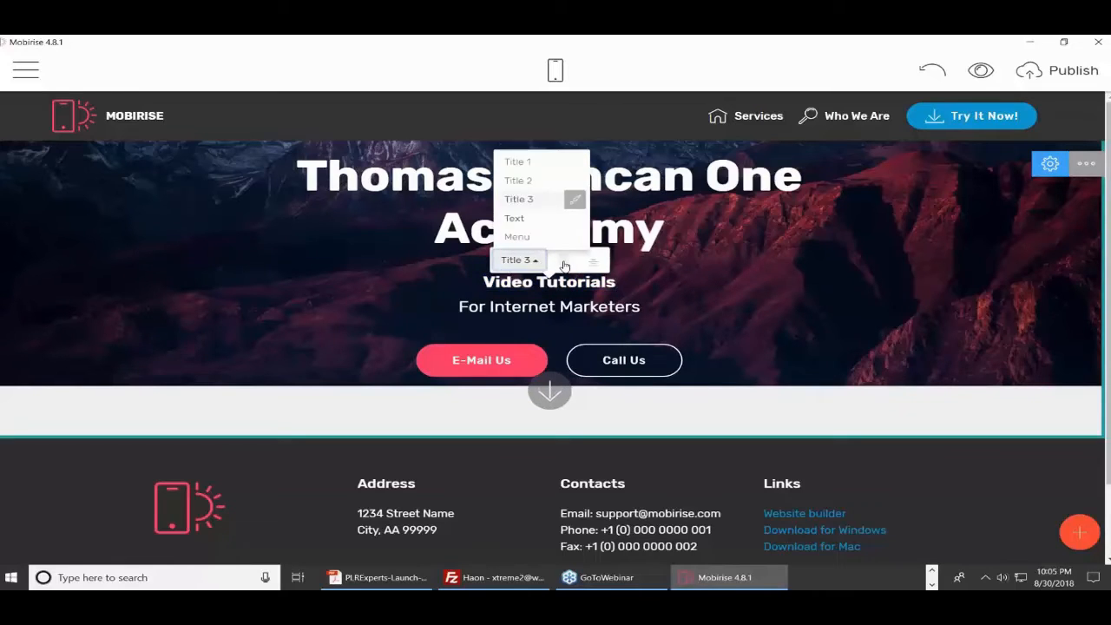
{"action": "left_click", "coordinate": [523, 163]}
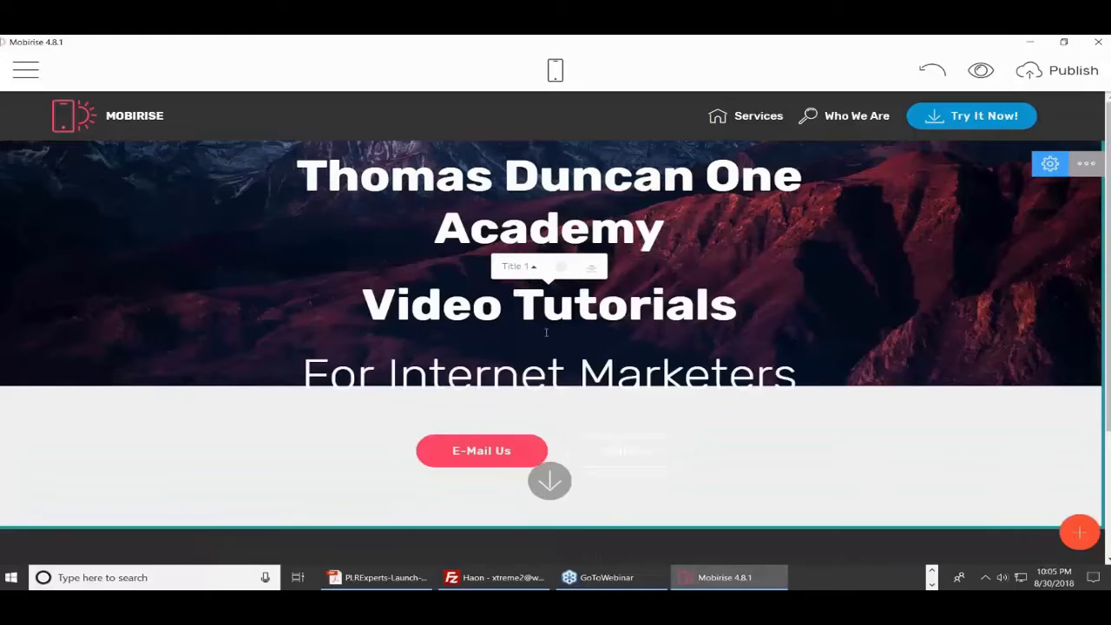
{"action": "left_click", "coordinate": [533, 270]}
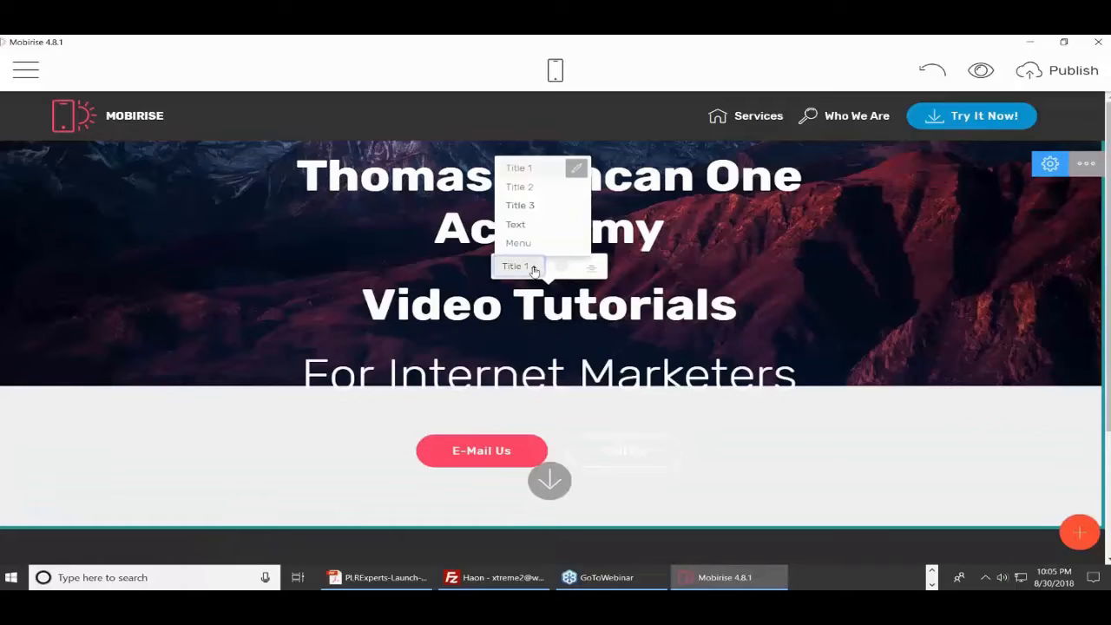
{"action": "left_click", "coordinate": [529, 193]}
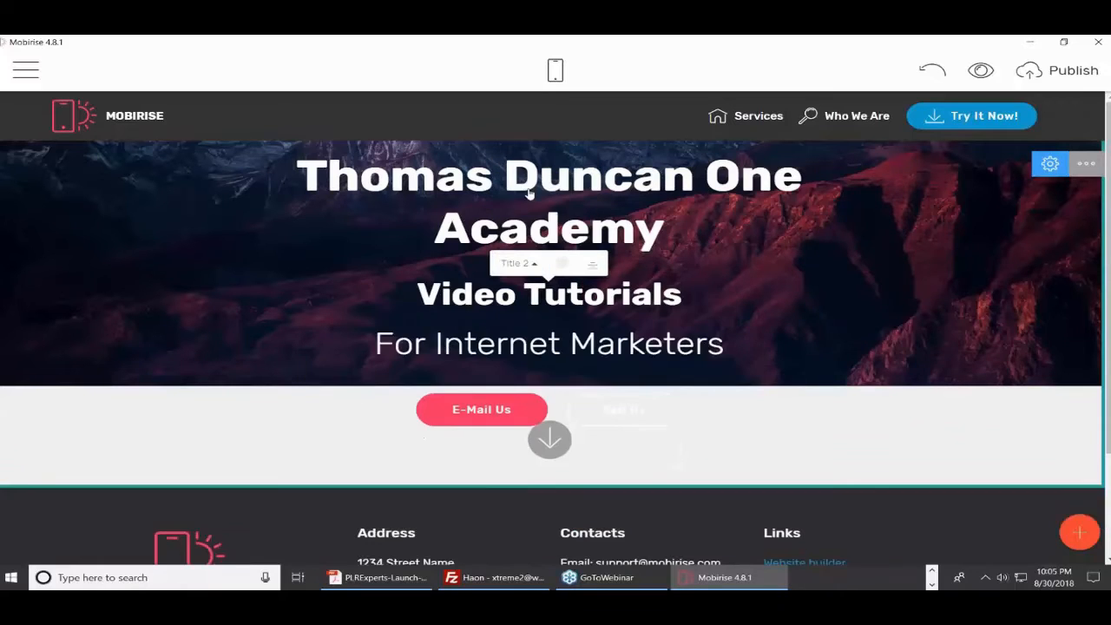
{"action": "left_click", "coordinate": [533, 267]}
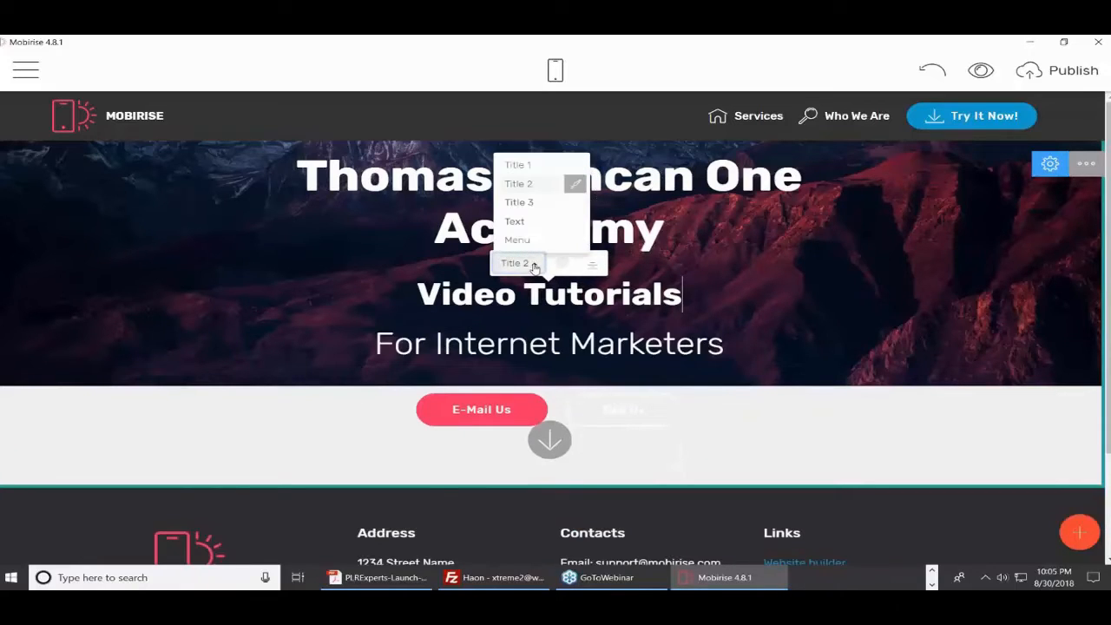
{"action": "left_click", "coordinate": [529, 203]}
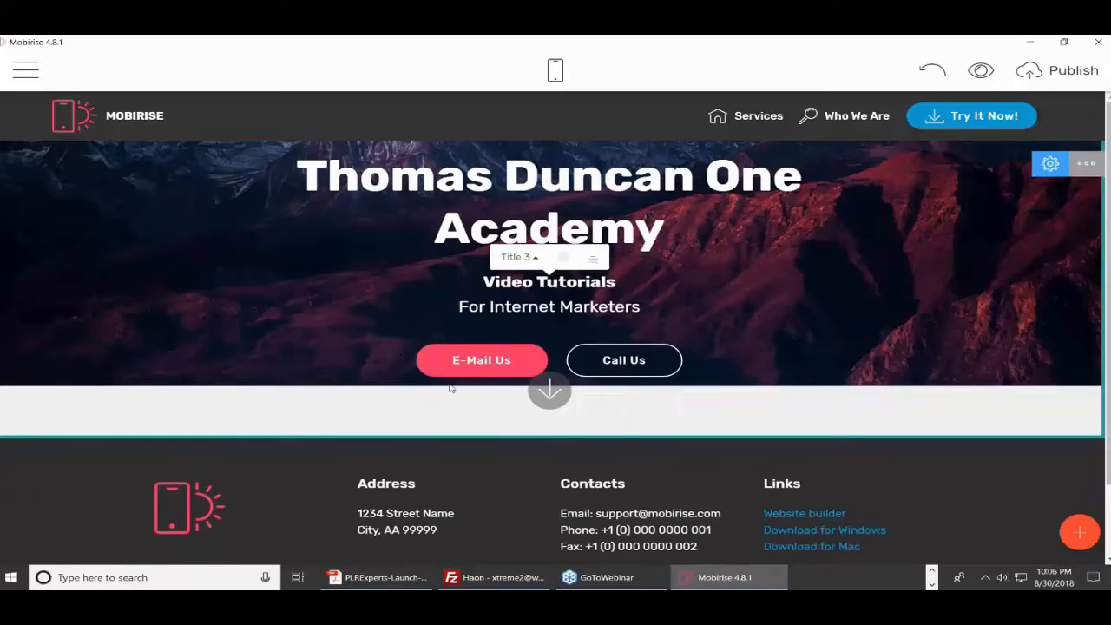
Step: Link the header block's "E-Mail Us" button to the web address haon.biz, opening in a new window
{"action": "left_click", "coordinate": [507, 364]}
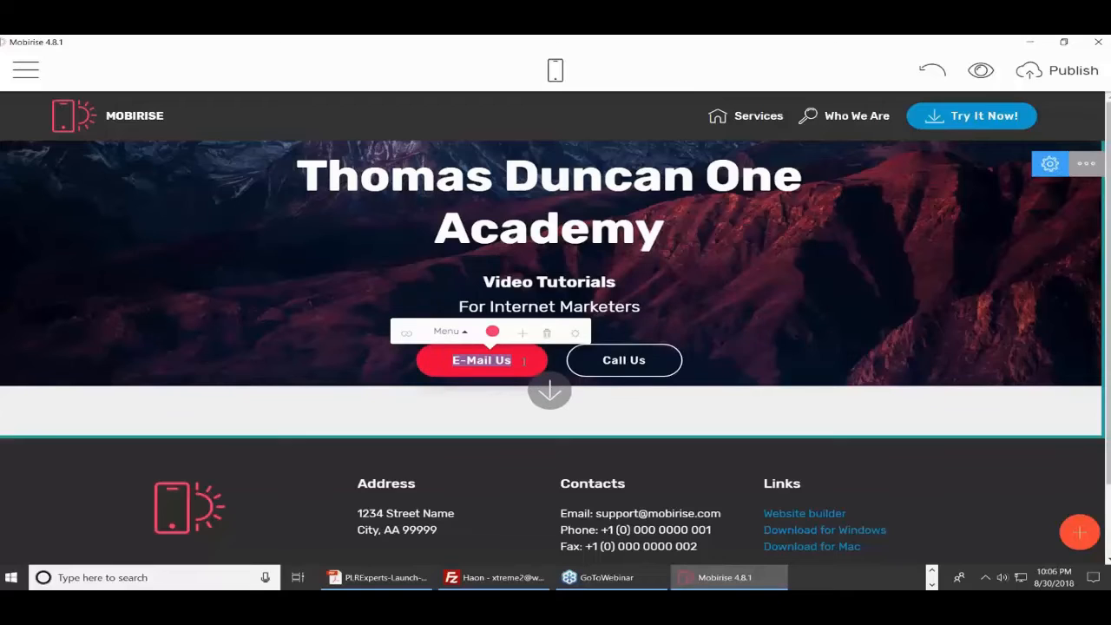
{"action": "left_click", "coordinate": [407, 335]}
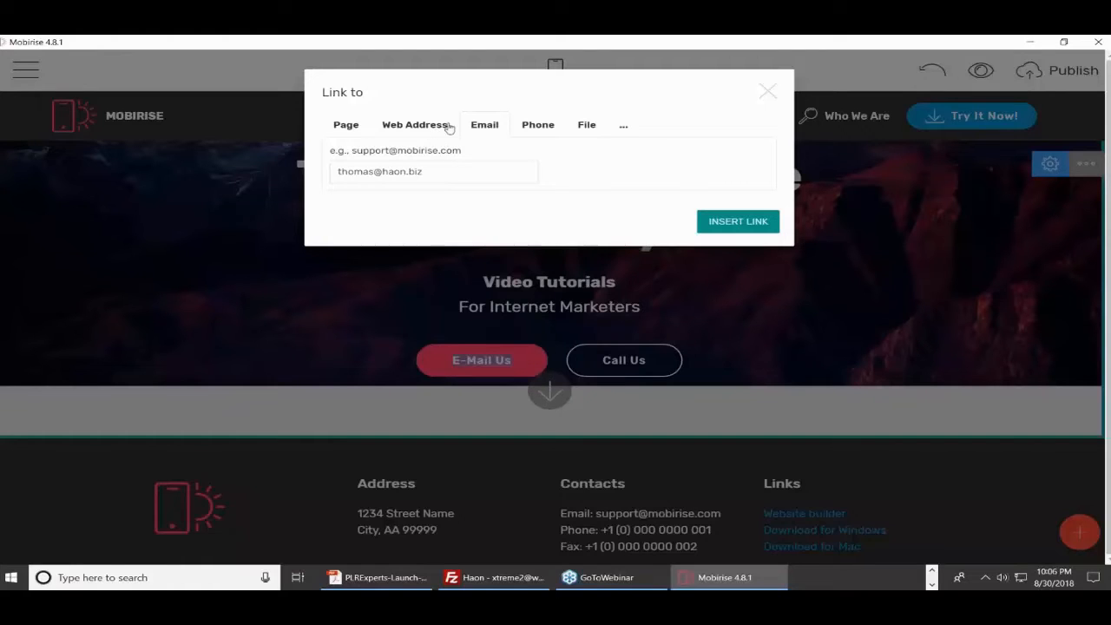
{"action": "left_click", "coordinate": [411, 130]}
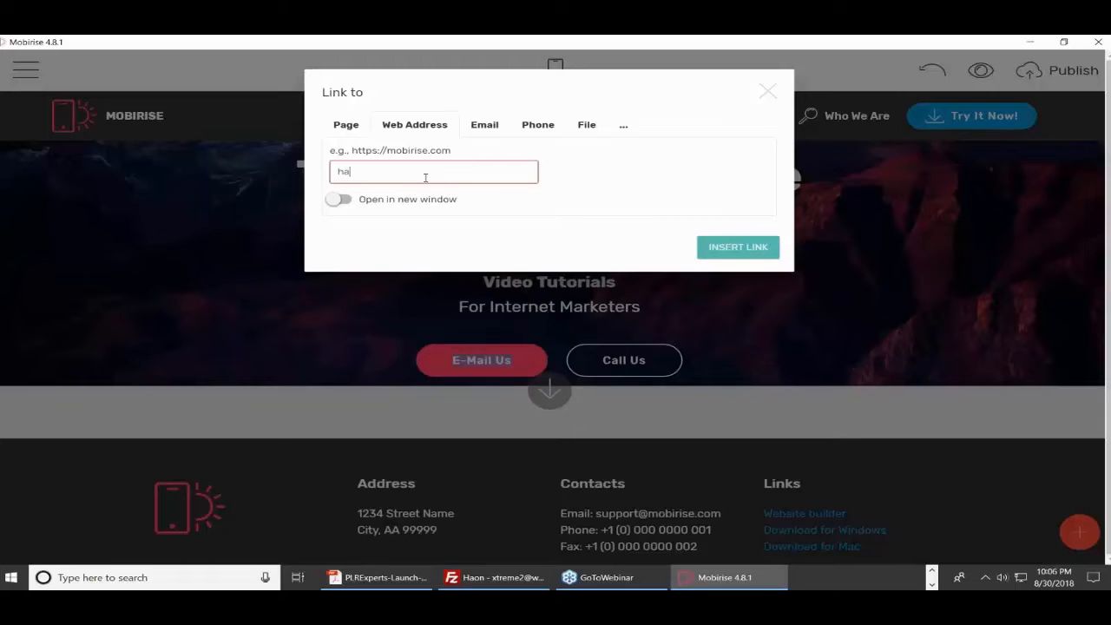
{"action": "type", "text": "haon.biz"}
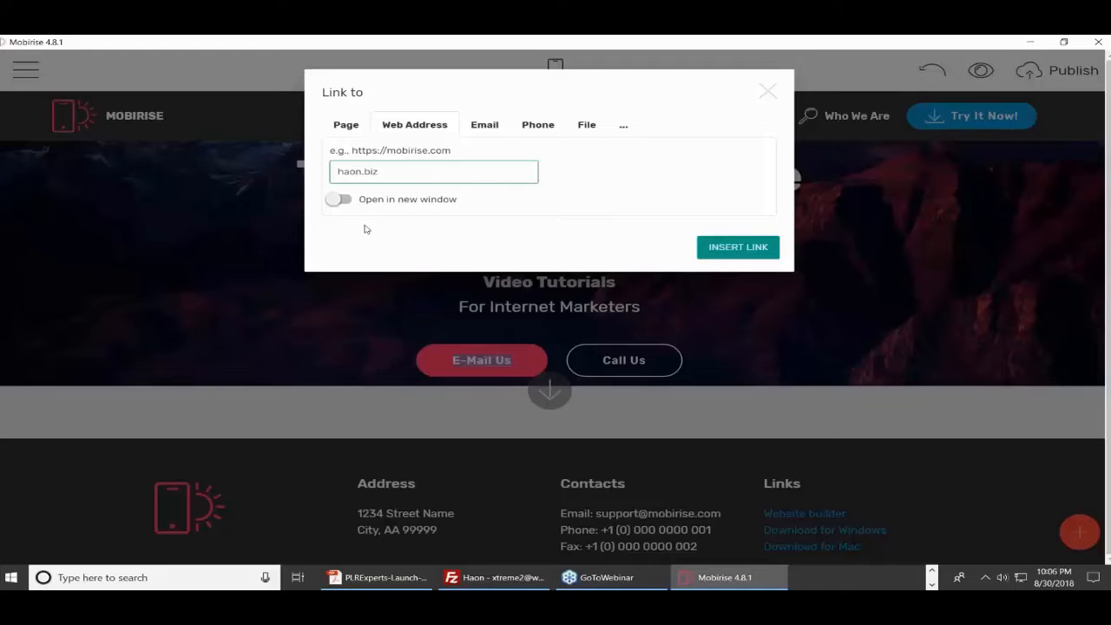
{"action": "left_click", "coordinate": [346, 199]}
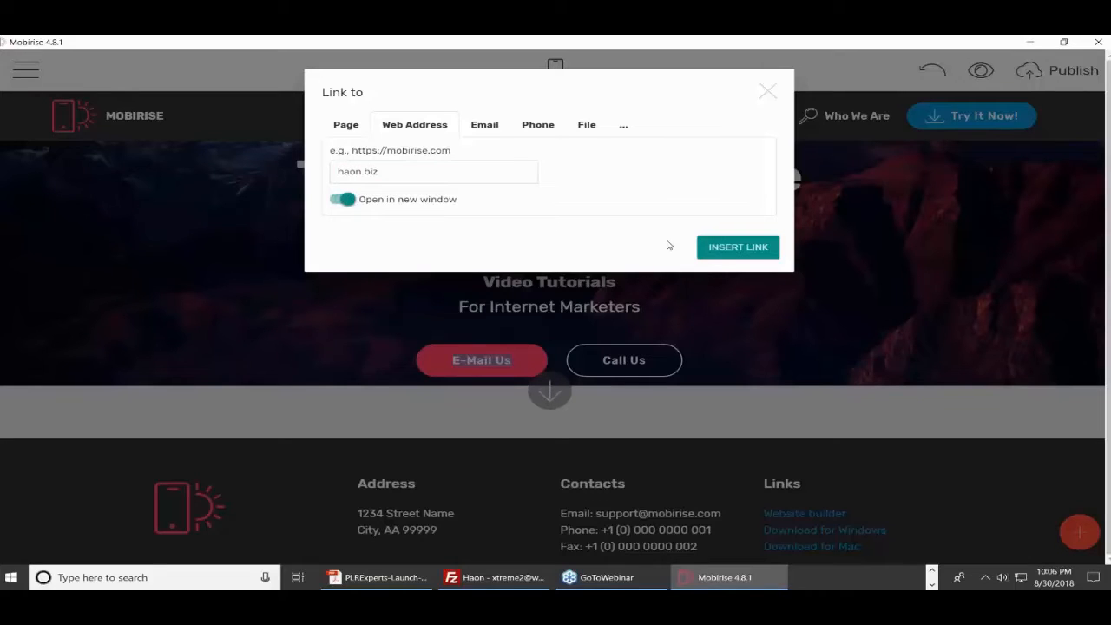
{"action": "left_click", "coordinate": [737, 247]}
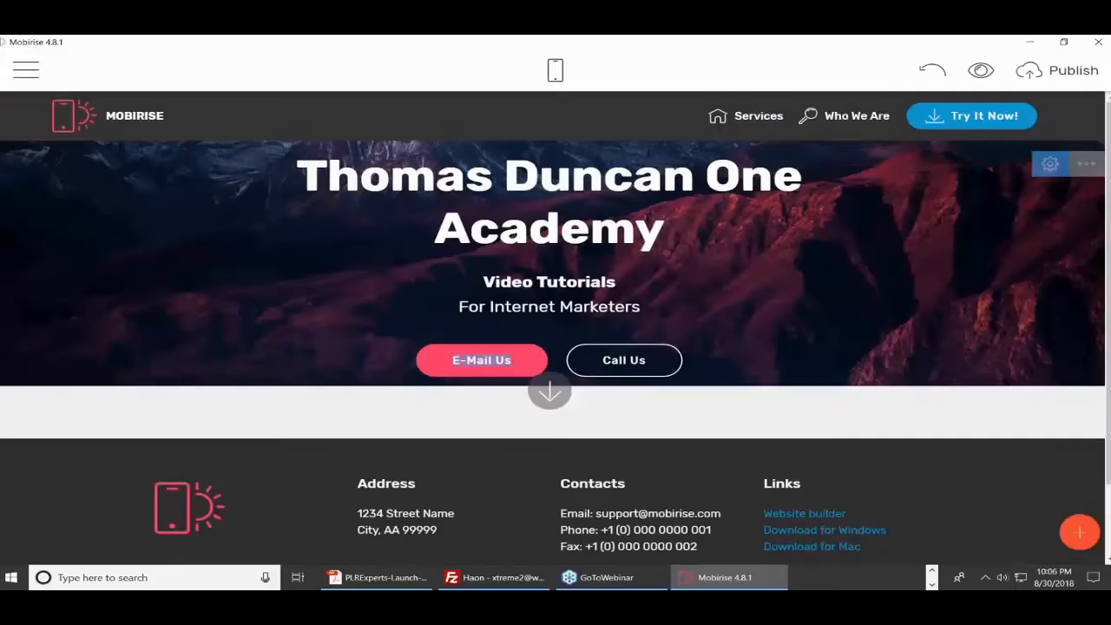
Step: Change the "E-Mail Us" button's label to "Visit Us"
{"action": "left_click_drag", "start_coordinate": [518, 361], "coordinate": [446, 364]}
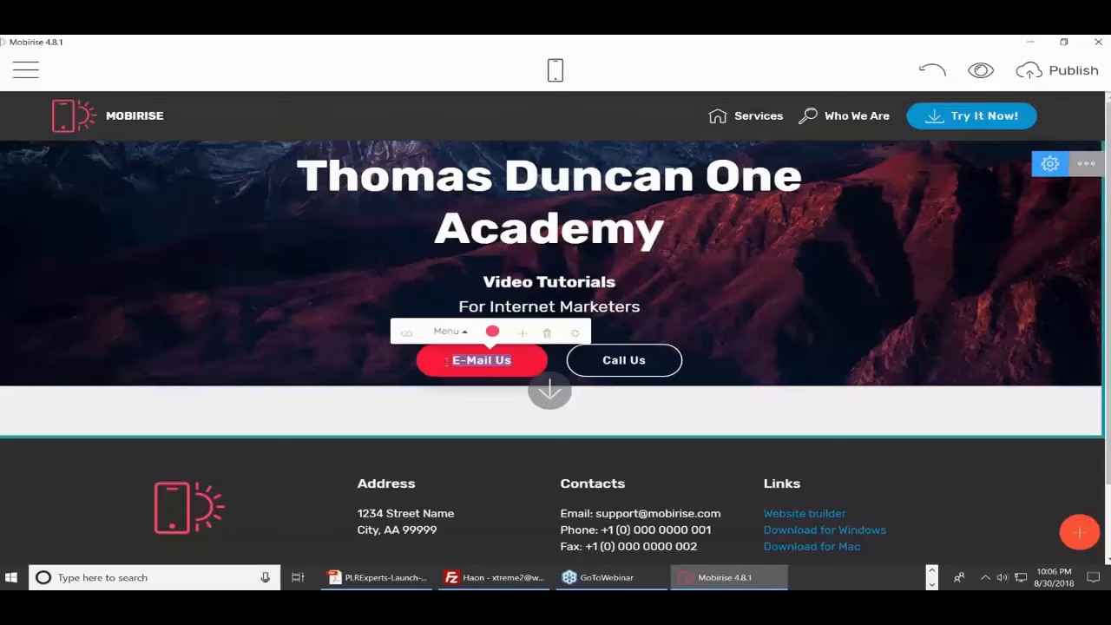
{"action": "type", "text": "Vis"}
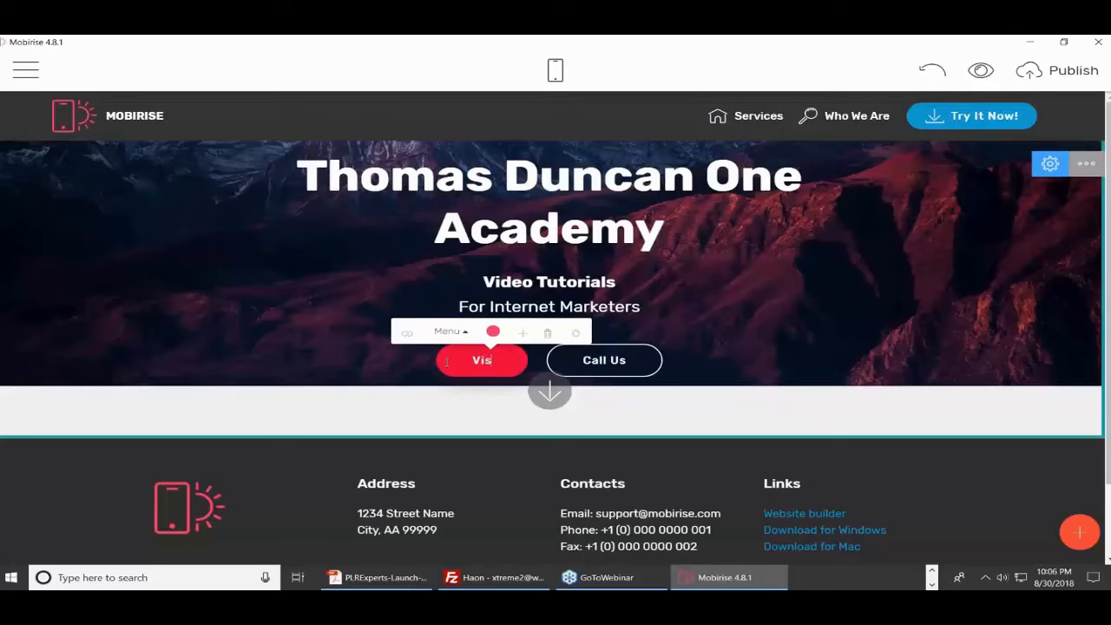
{"action": "type", "text": "it U"}
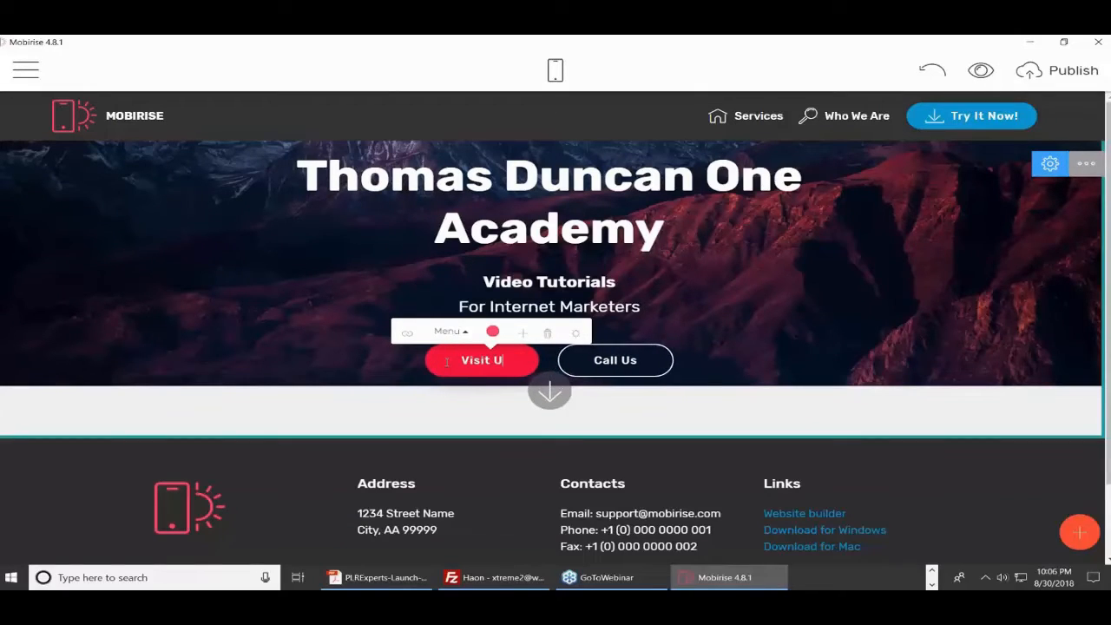
{"action": "type", "text": "s"}
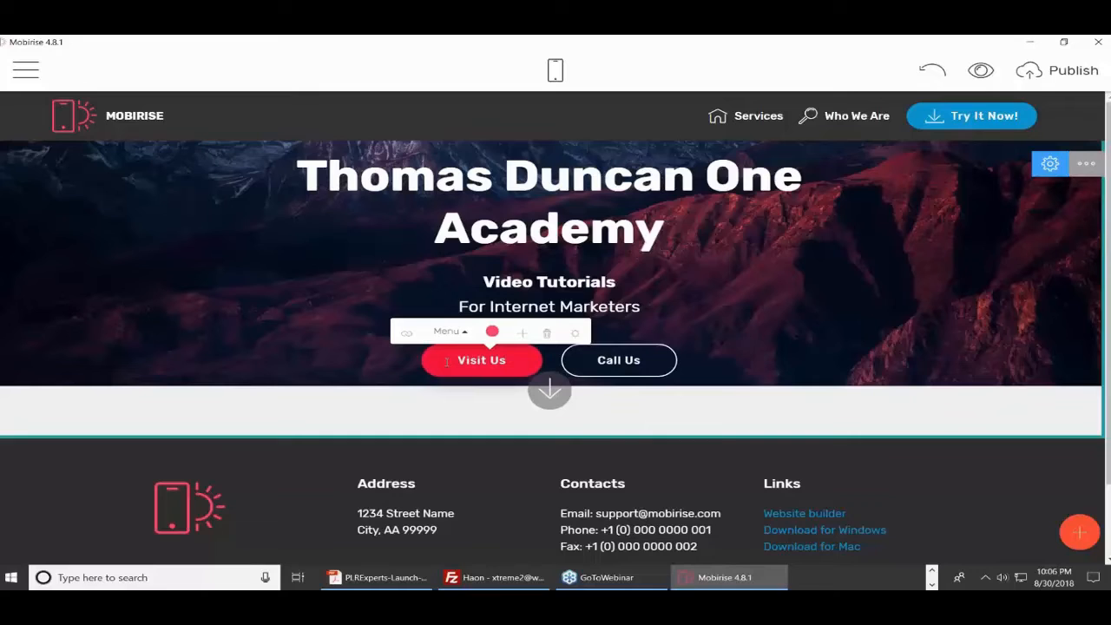
Step: Change the "Call Us" button's link to an email link with the contact's e-mail address
{"action": "left_click", "coordinate": [618, 360]}
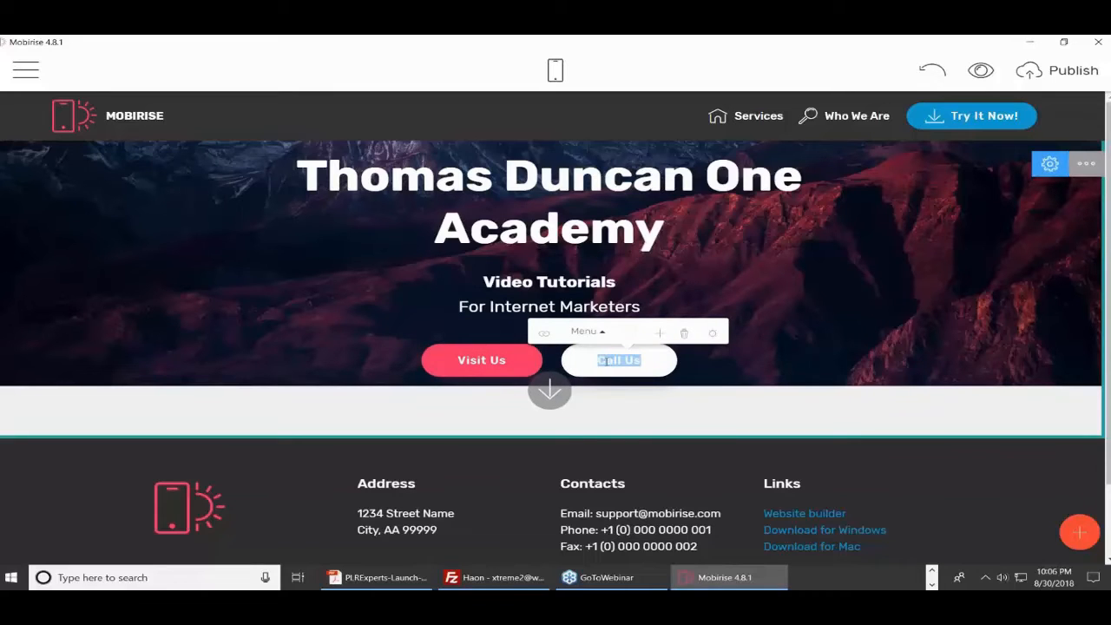
{"action": "left_click", "coordinate": [544, 335]}
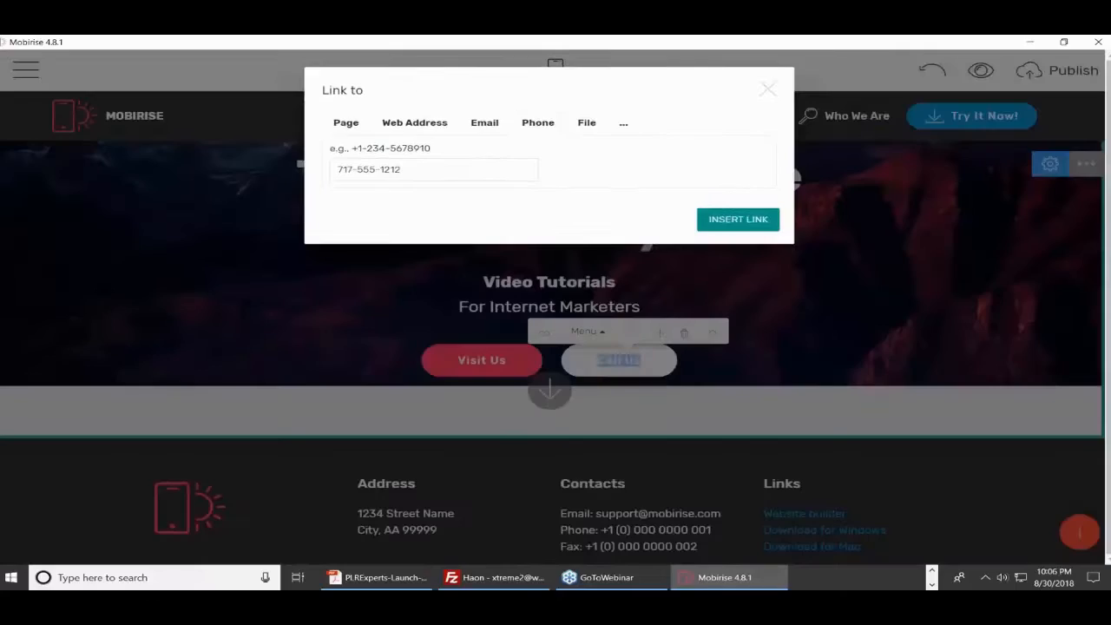
{"action": "left_click", "coordinate": [487, 124]}
{"action": "left_click", "coordinate": [434, 173]}
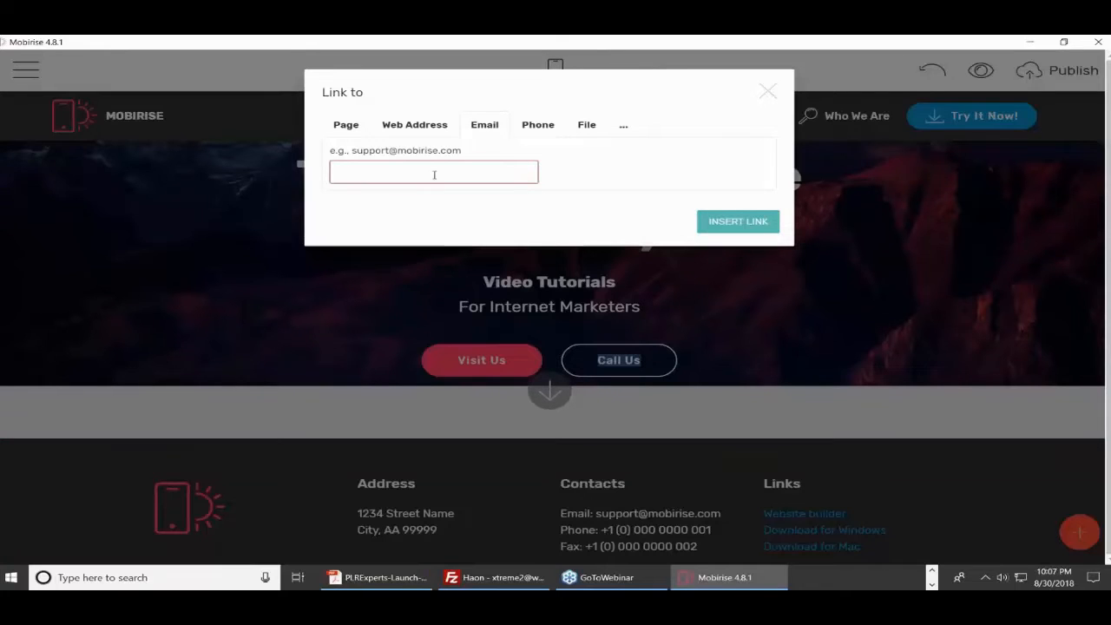
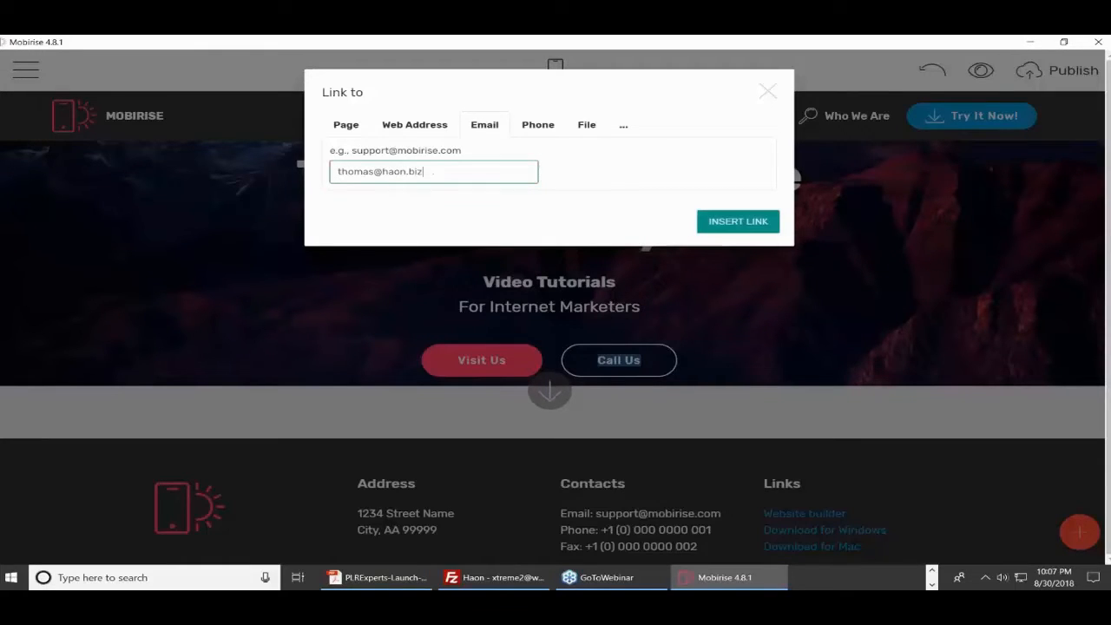
{"action": "left_click", "coordinate": [579, 191]}
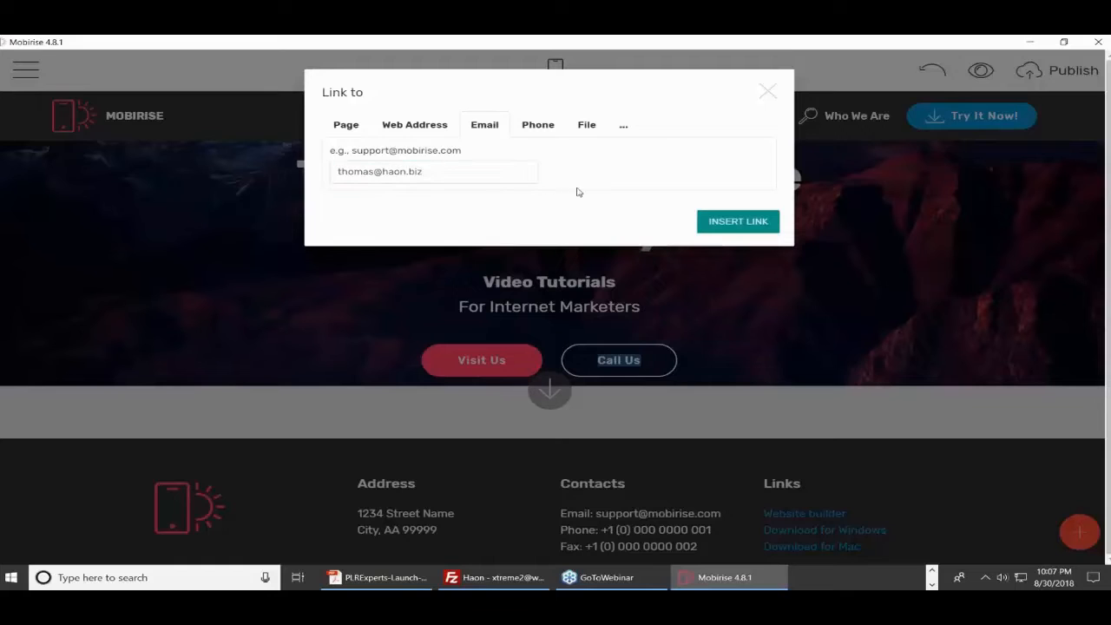
{"action": "left_click", "coordinate": [737, 221]}
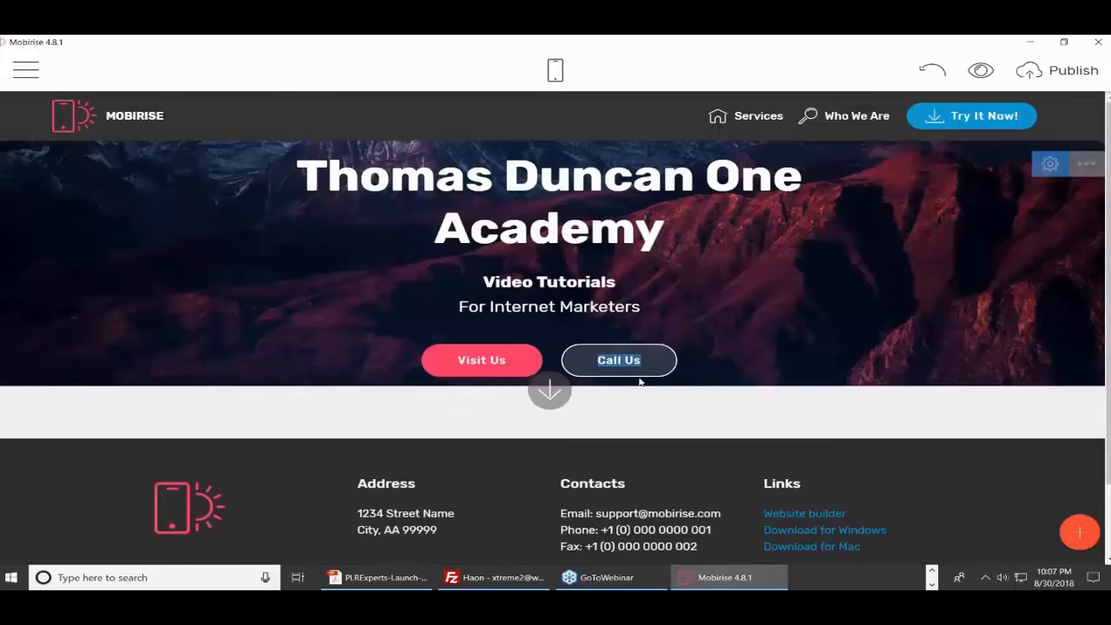
Step: Change the "Call Us" button's color to the solid tan swatch
{"action": "left_click", "coordinate": [652, 365]}
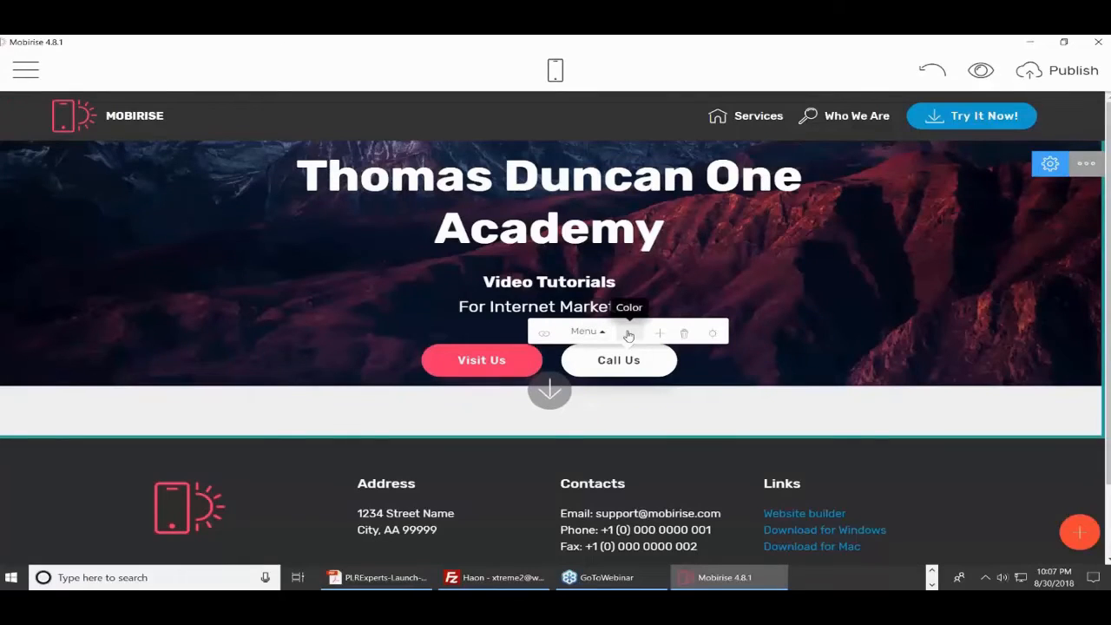
{"action": "left_click", "coordinate": [631, 336]}
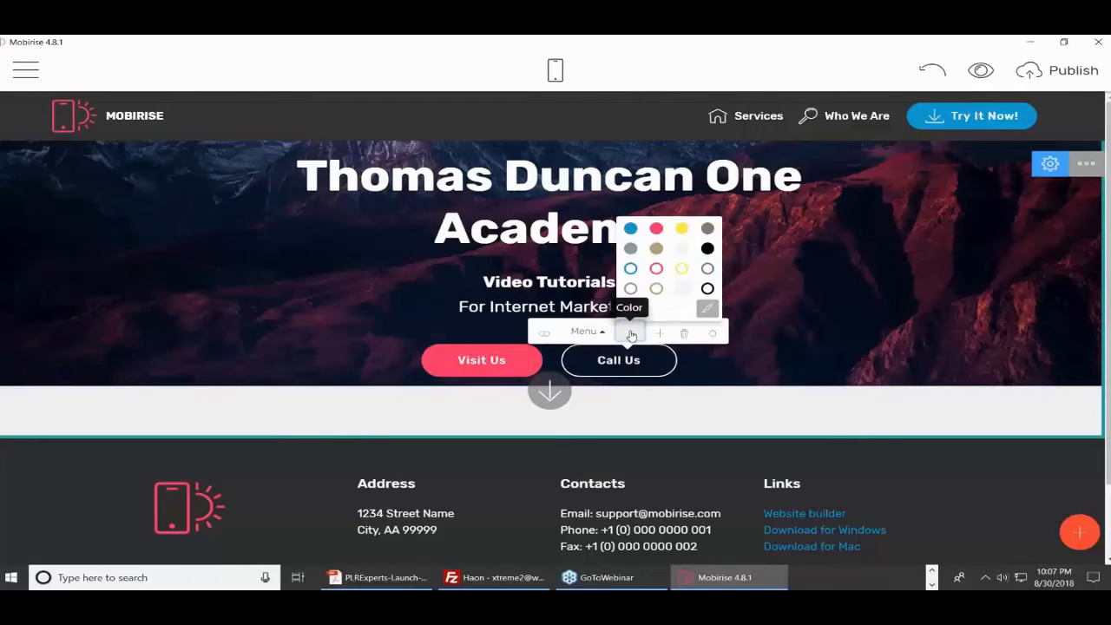
{"action": "left_click", "coordinate": [657, 249]}
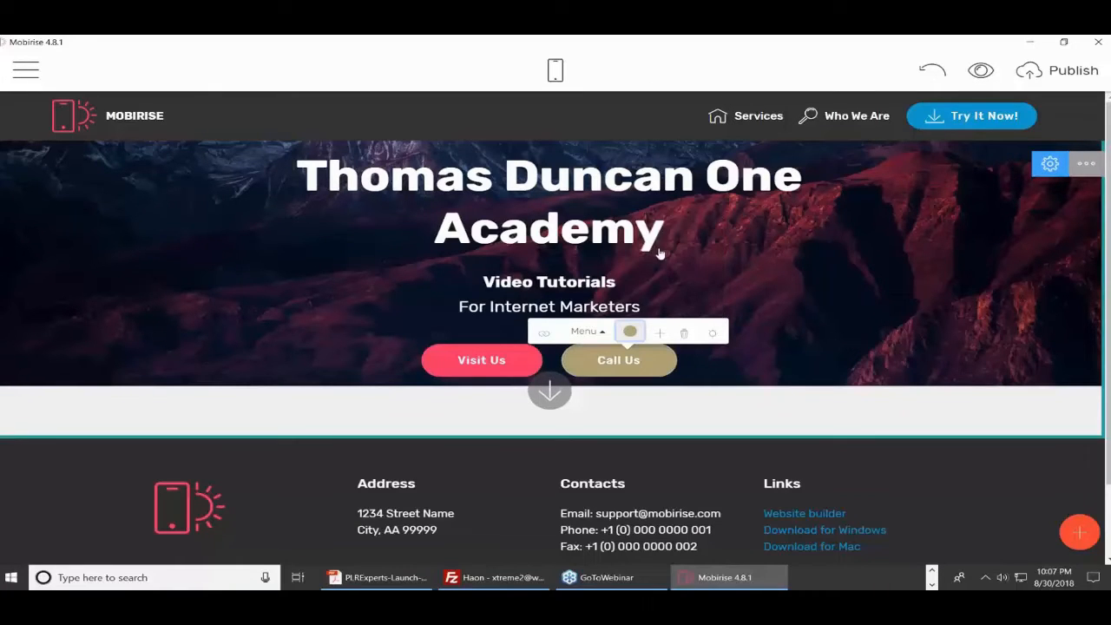
Step: Turn off Rounded Buttons in the site styles, leaving Animation on Scroll disabled
{"action": "left_click", "coordinate": [630, 332]}
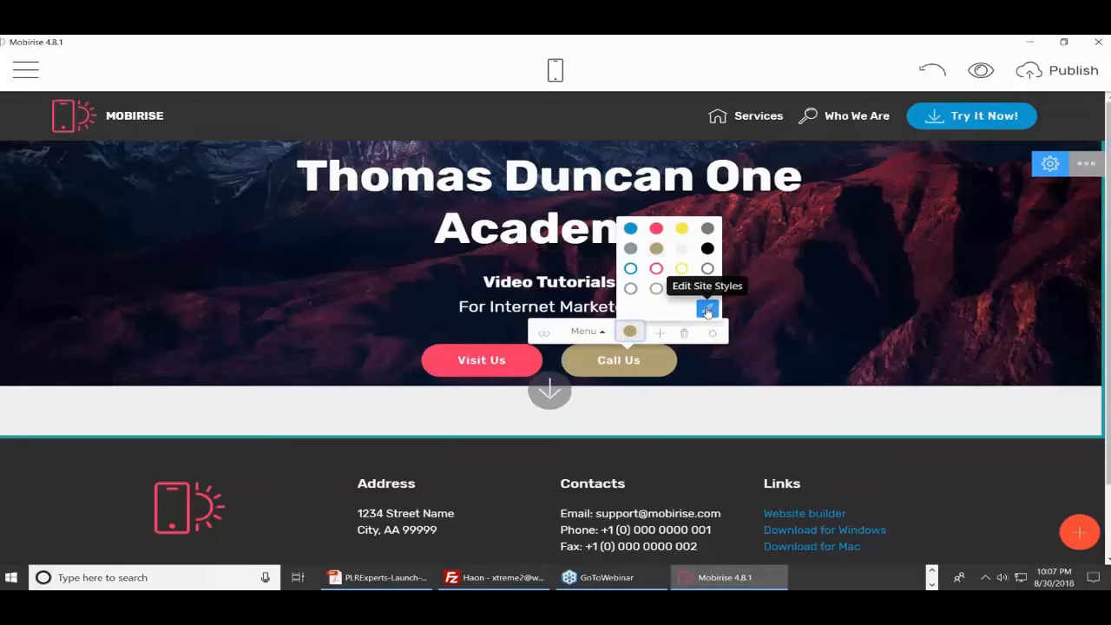
{"action": "left_click", "coordinate": [707, 310]}
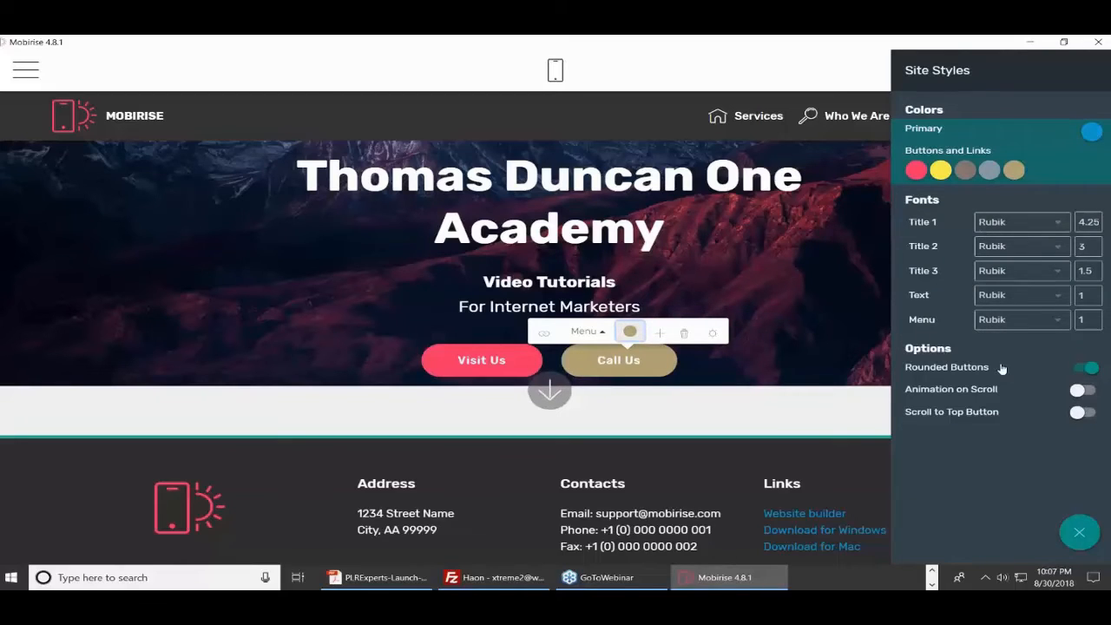
{"action": "left_click", "coordinate": [1087, 372]}
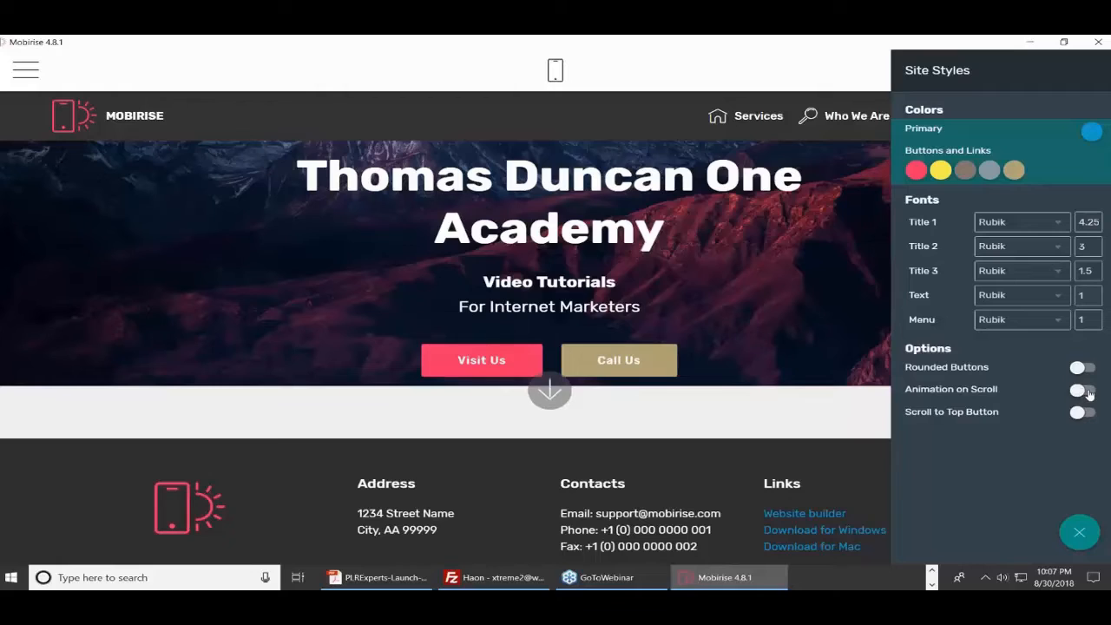
{"action": "left_click", "coordinate": [1089, 394]}
{"action": "left_click", "coordinate": [1078, 394]}
{"action": "left_click", "coordinate": [1077, 533]}
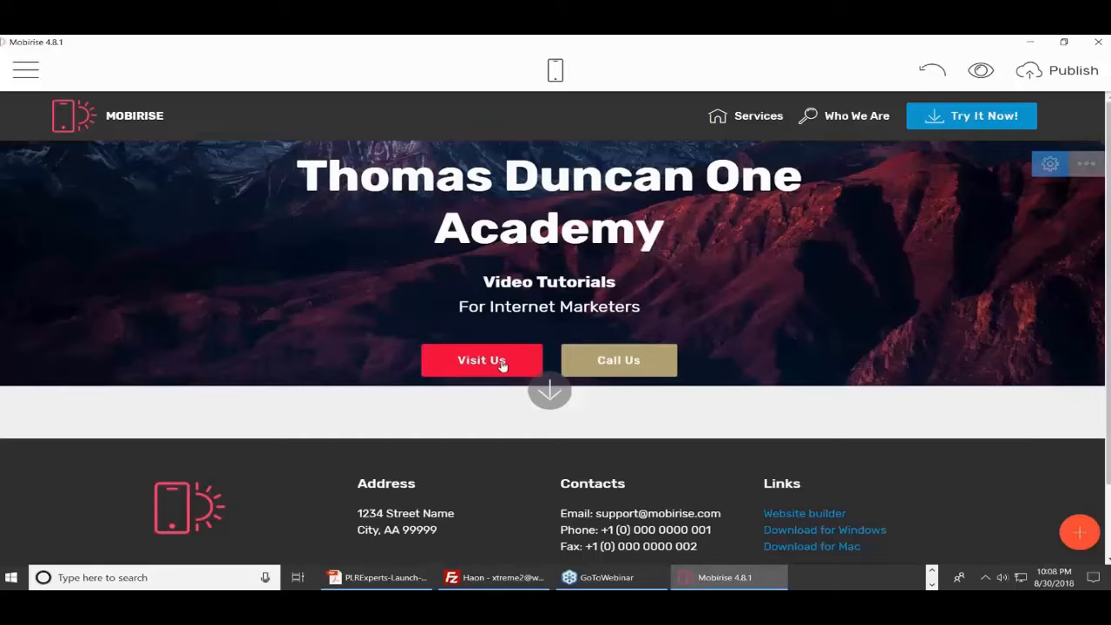
Step: Open the image settings of the navigation bar's logo and view its crop editor without cropping
{"action": "left_click", "coordinate": [73, 115]}
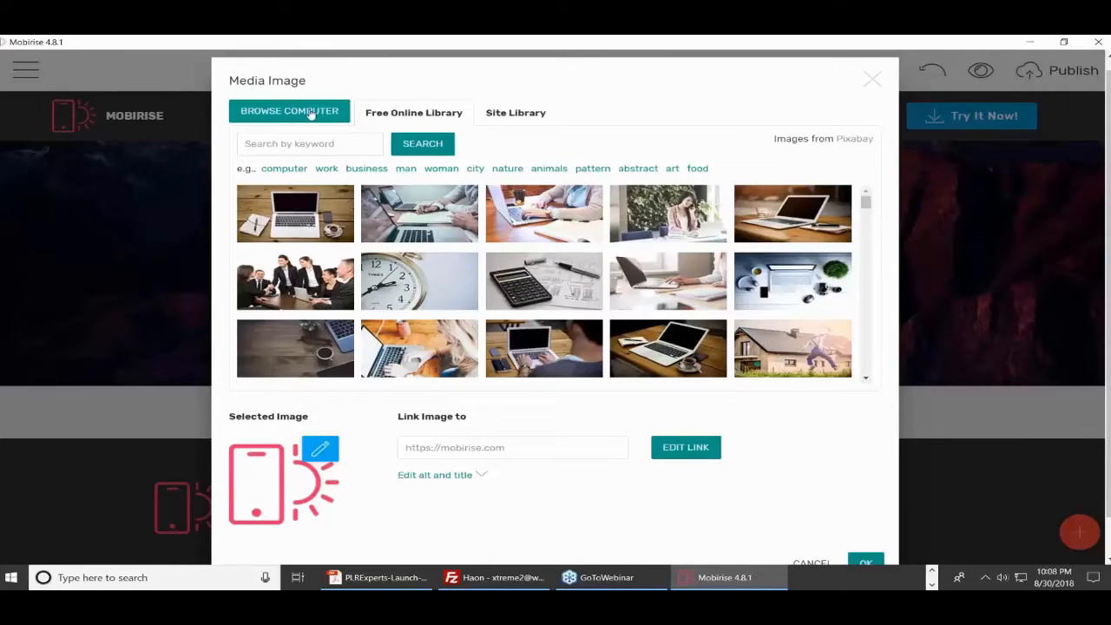
{"action": "left_click", "coordinate": [872, 82]}
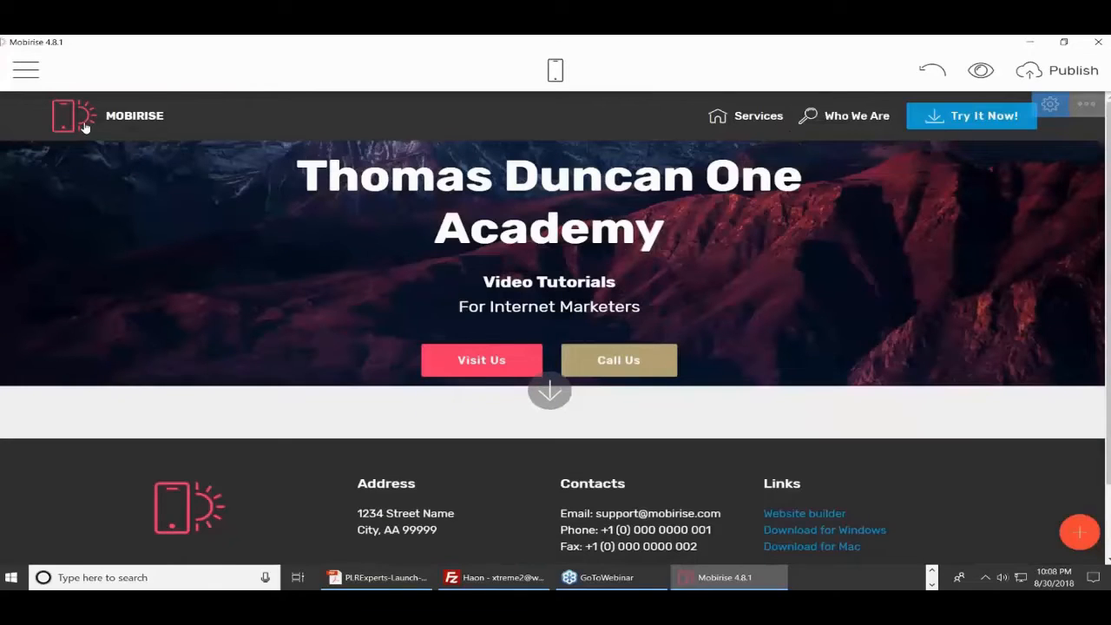
{"action": "left_click", "coordinate": [85, 127]}
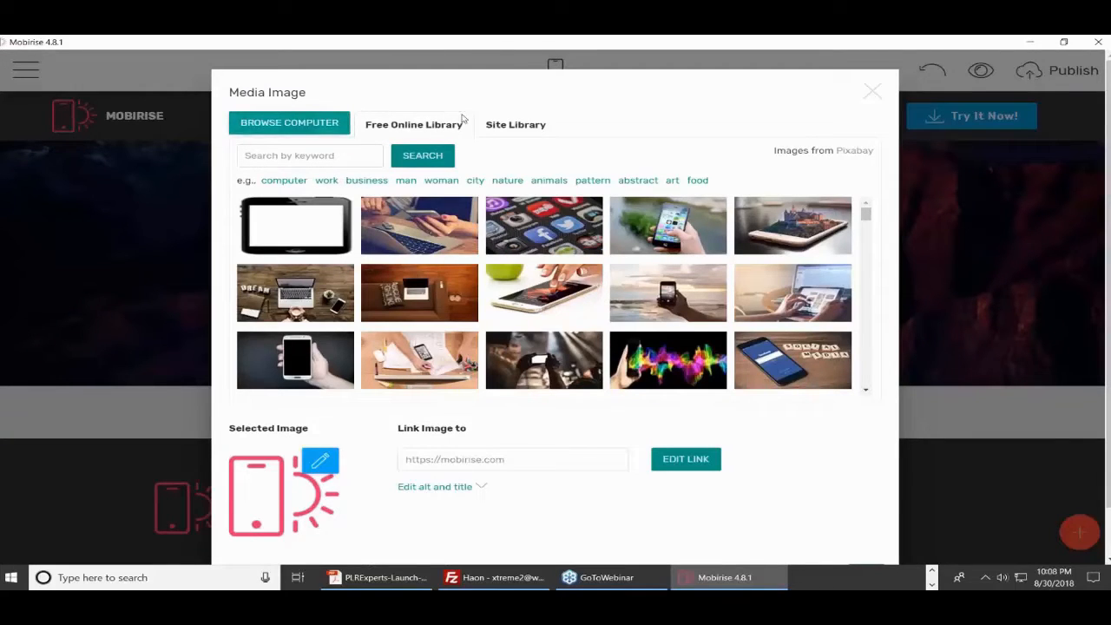
{"action": "left_click", "coordinate": [320, 461]}
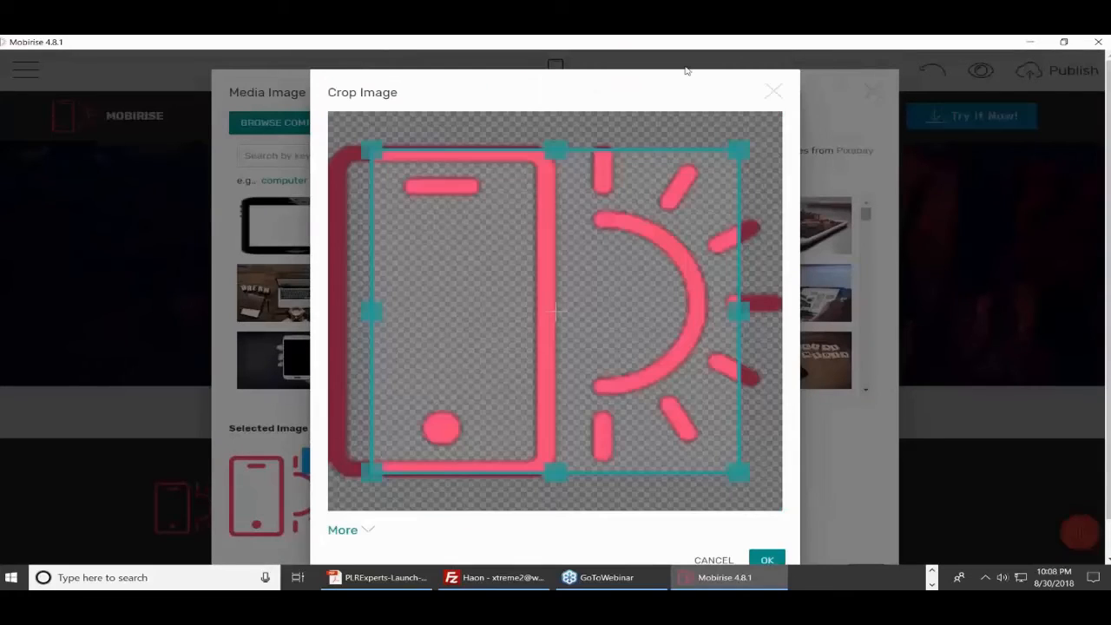
{"action": "left_click", "coordinate": [773, 91]}
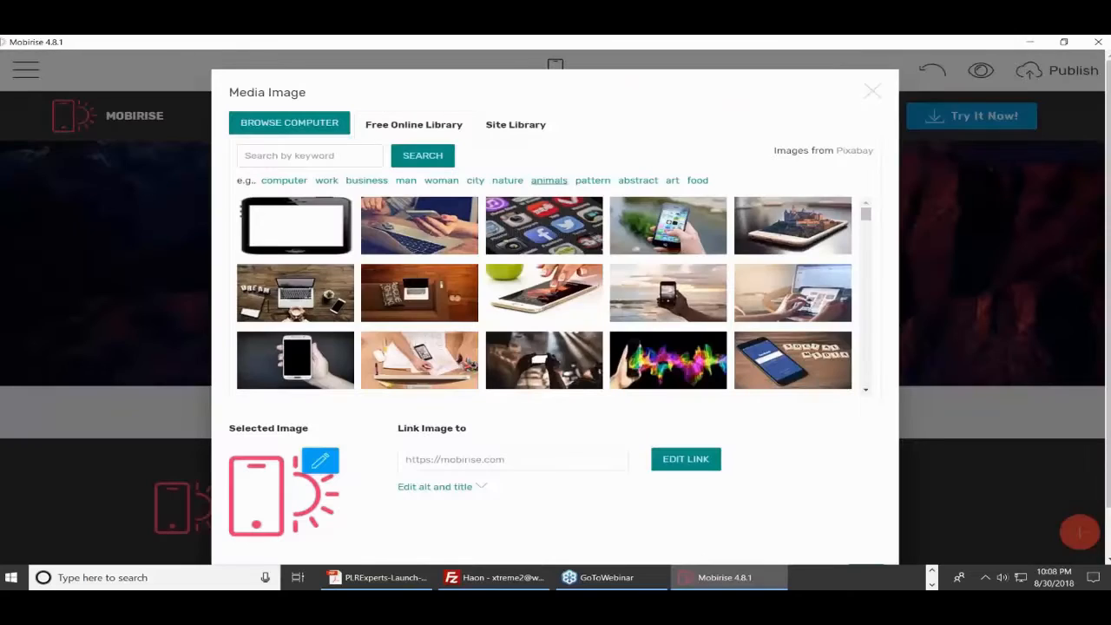
Step: Browse the free online image library for "work", "woman" and "city" pictures
{"action": "left_click", "coordinate": [325, 180]}
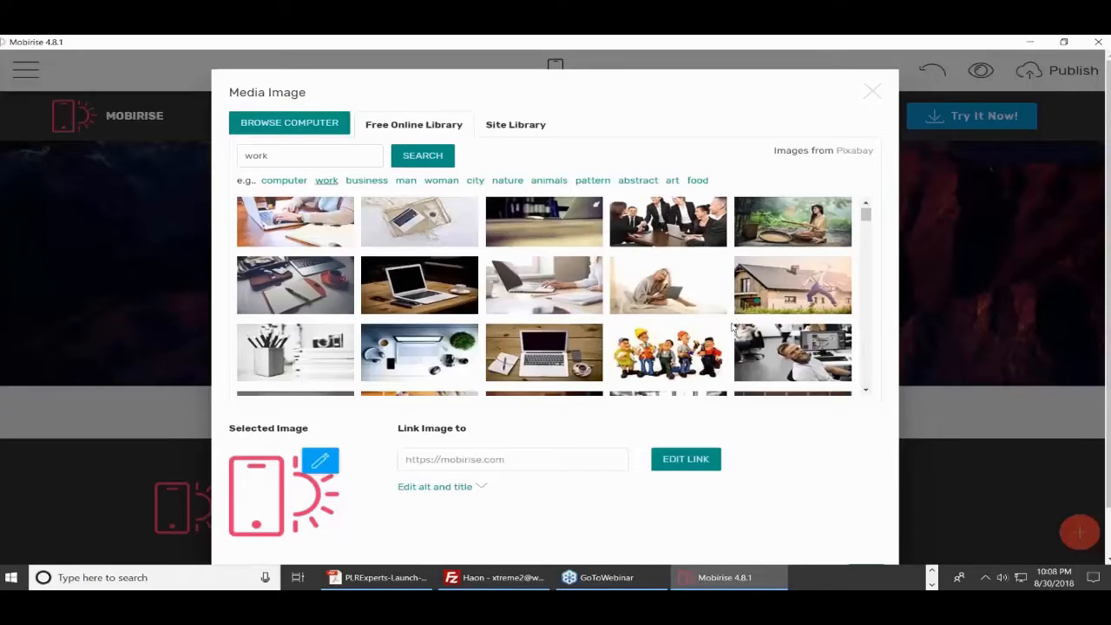
{"action": "scroll", "coordinate": [889, 287], "scroll_direction": "down", "scroll_amount": 2}
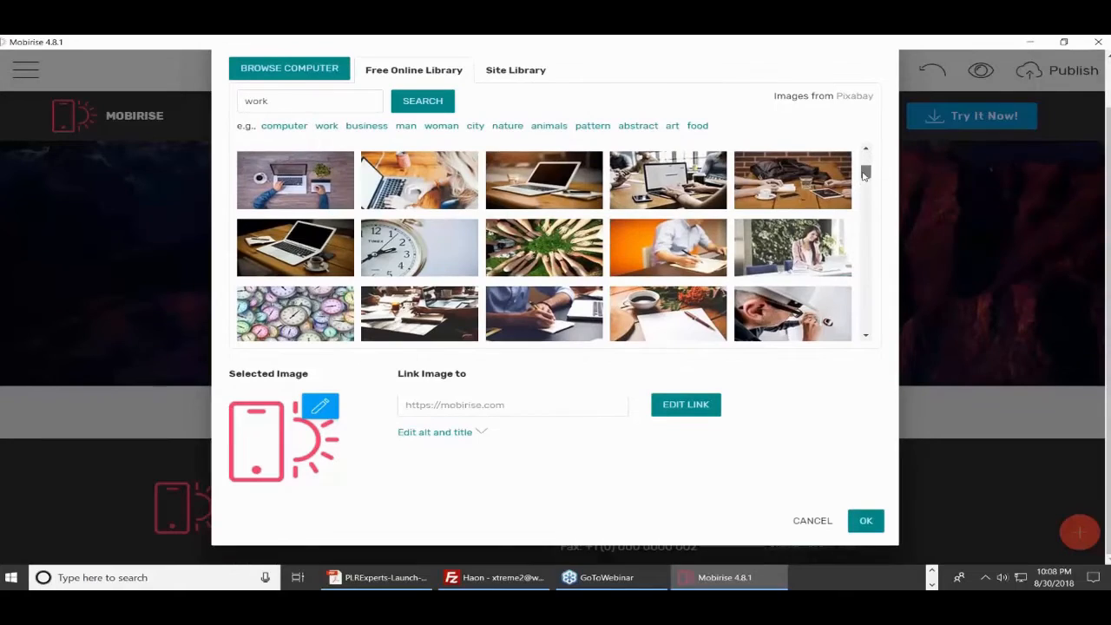
{"action": "left_click_drag", "start_coordinate": [866, 173], "coordinate": [865, 254]}
{"action": "left_click", "coordinate": [441, 126]}
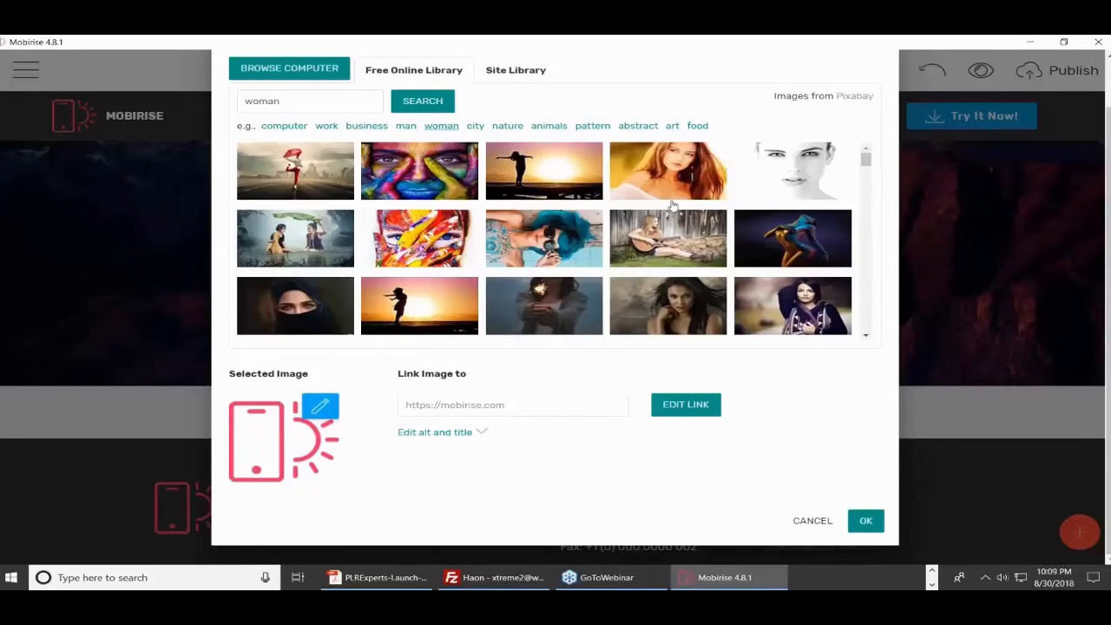
{"action": "scroll", "coordinate": [673, 205], "scroll_direction": "down", "scroll_amount": 8}
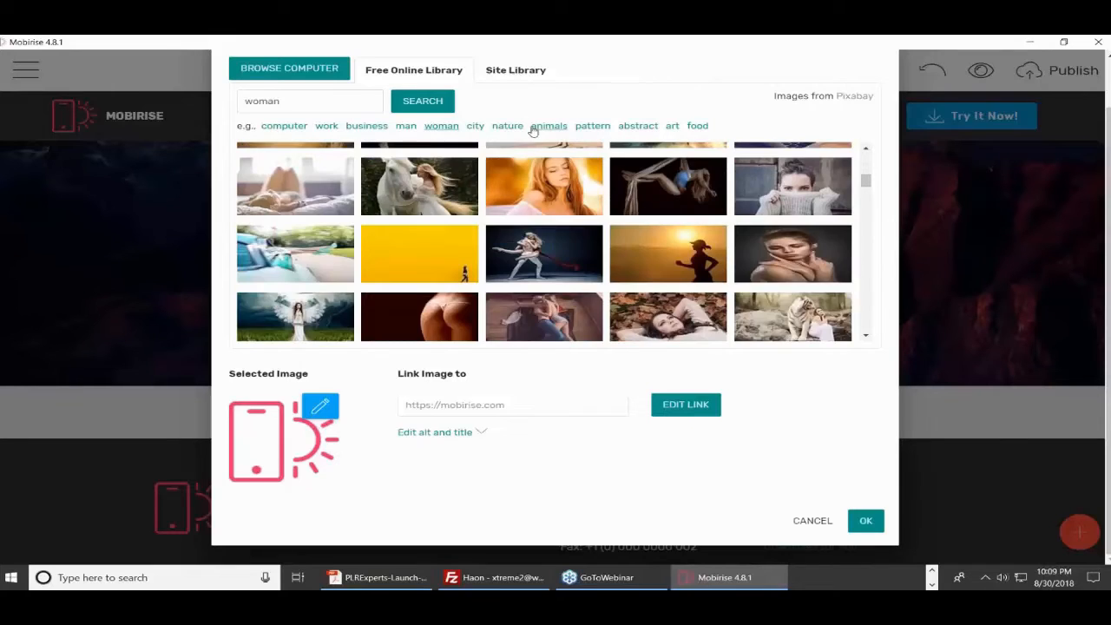
{"action": "left_click", "coordinate": [475, 126]}
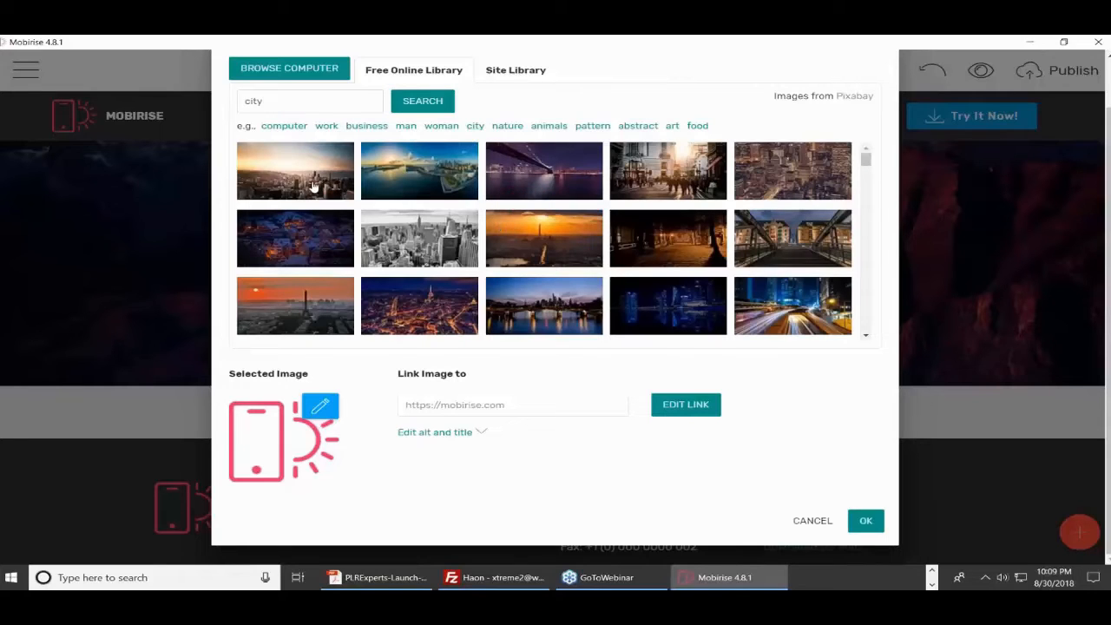
{"action": "left_click", "coordinate": [314, 188]}
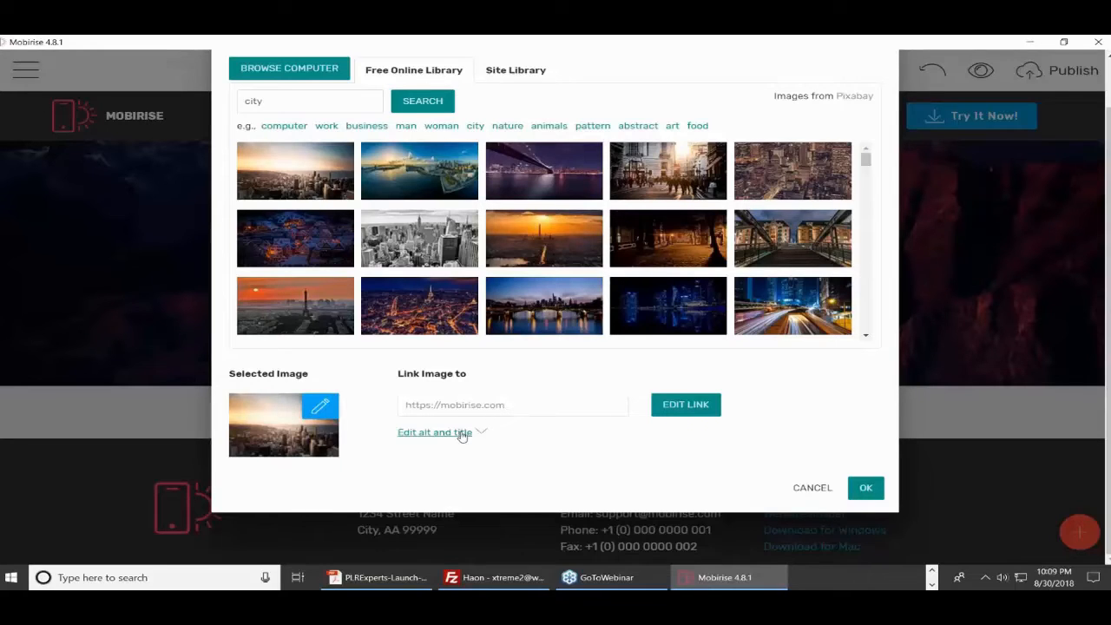
{"action": "left_click", "coordinate": [491, 414]}
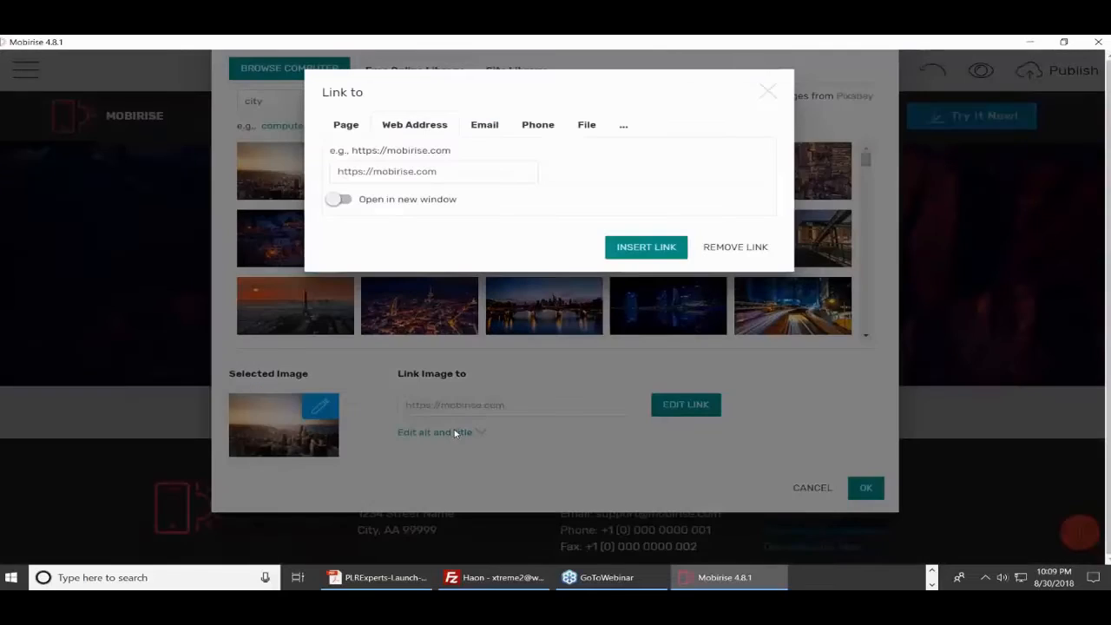
{"action": "left_click_drag", "start_coordinate": [478, 171], "coordinate": [373, 174]}
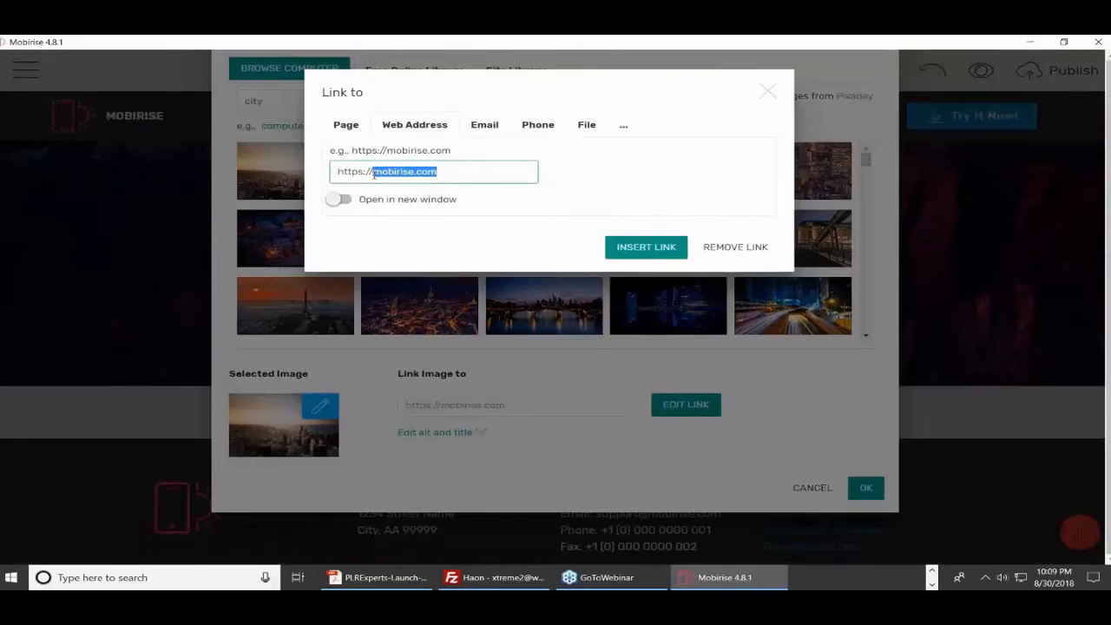
{"action": "type", "text": "hao"}
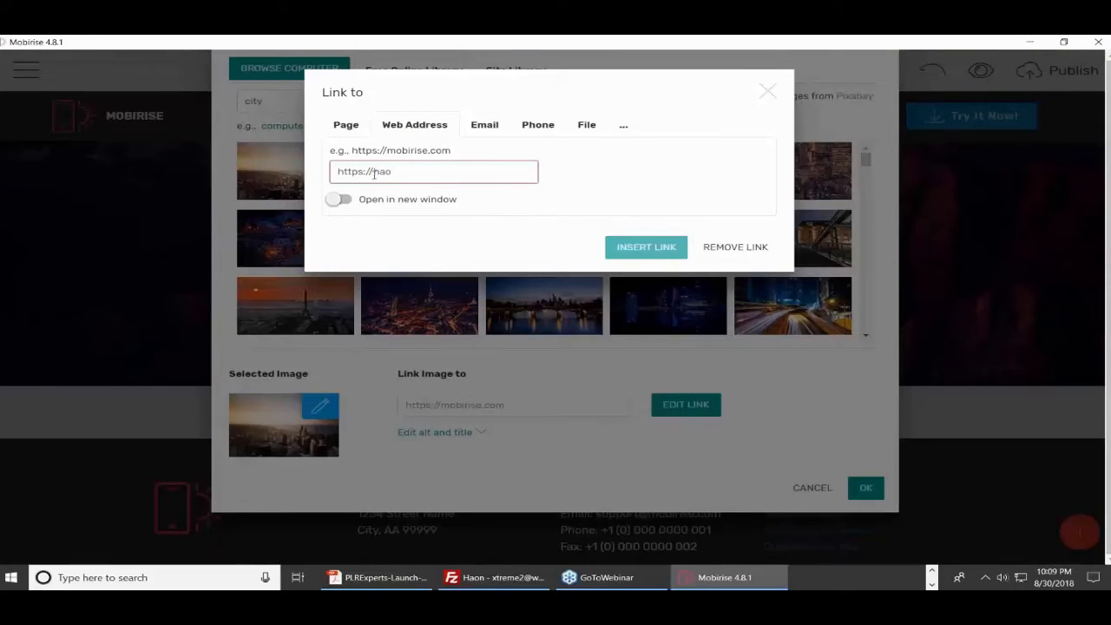
{"action": "type", "text": "n.biz"}
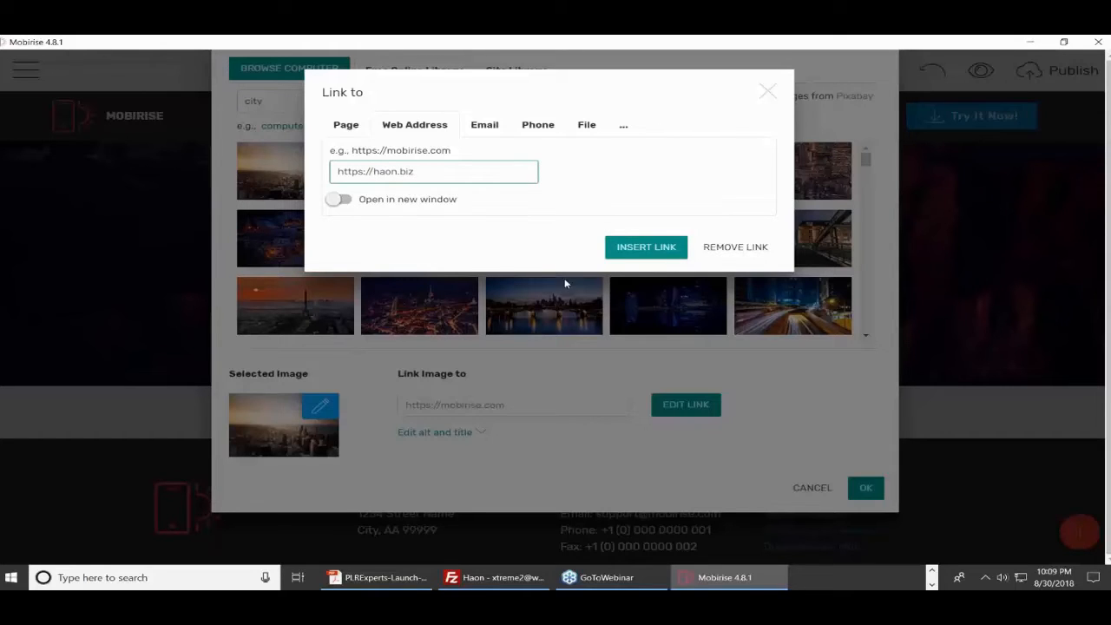
{"action": "left_click", "coordinate": [623, 251]}
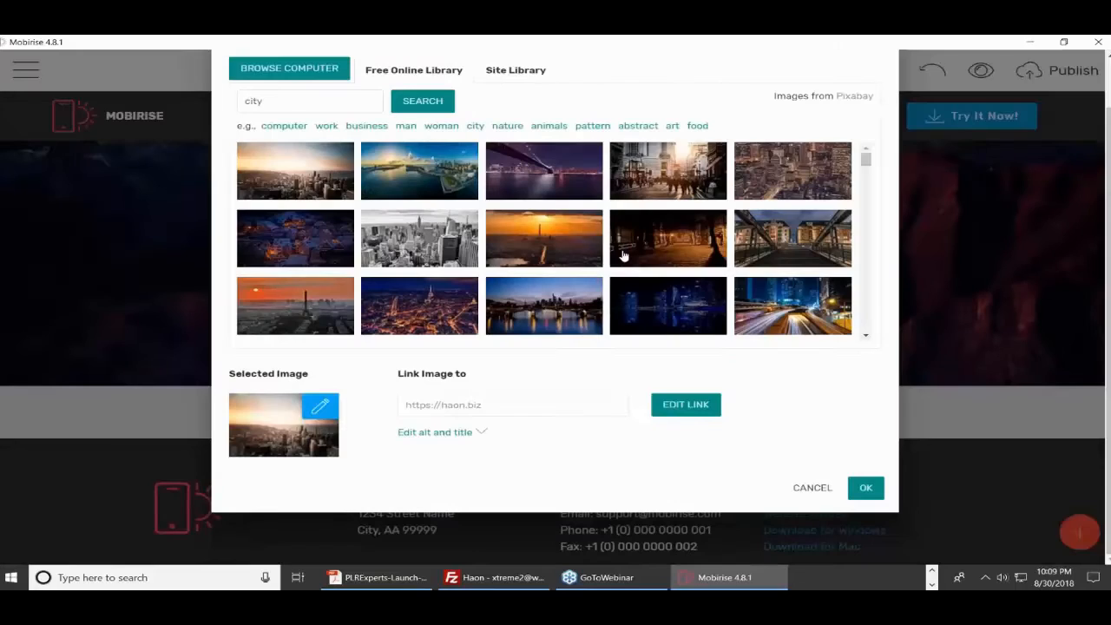
{"action": "left_click", "coordinate": [866, 489]}
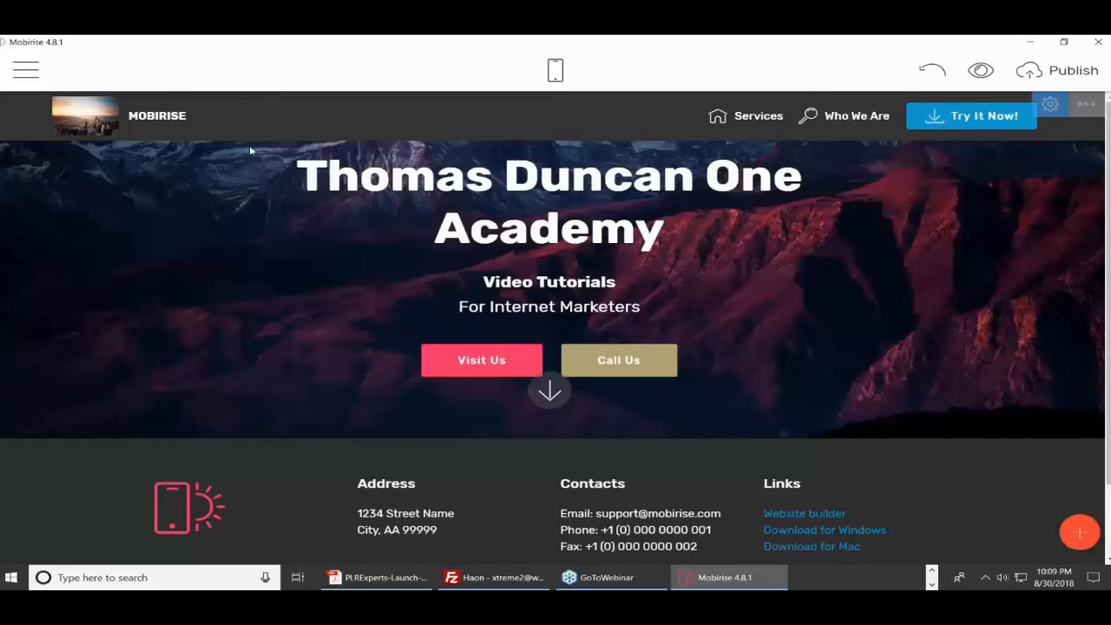
{"action": "double_click", "coordinate": [161, 116]}
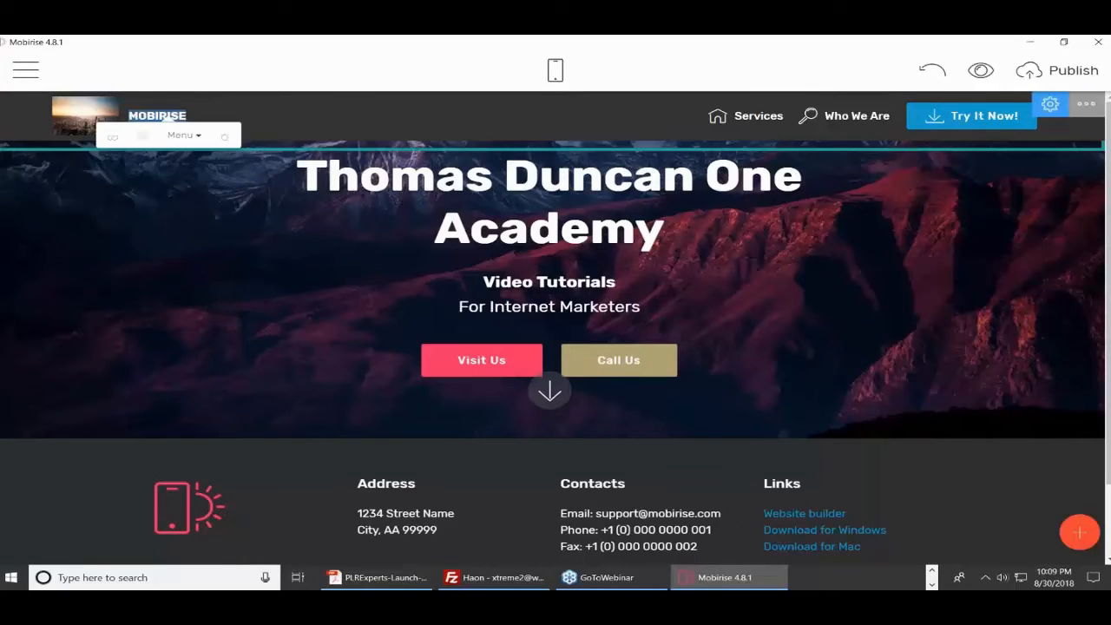
{"action": "left_click", "coordinate": [248, 116]}
{"action": "double_click", "coordinate": [738, 118]}
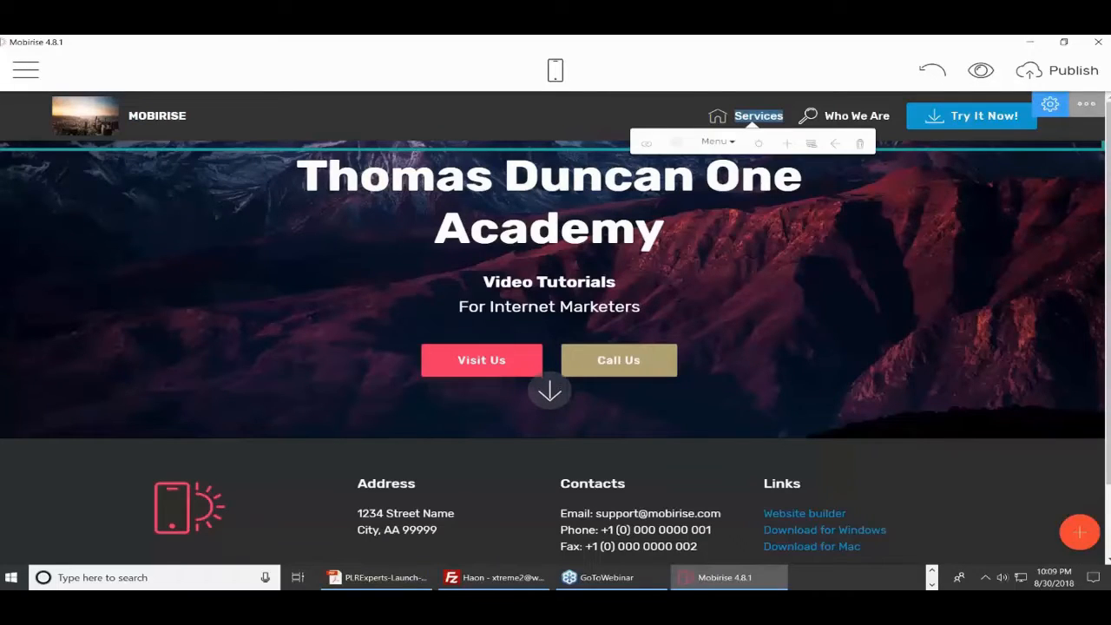
Step: Replace the magnifying glass icon beside "Who We Are" with the smartphone icon that has bars above and below its screen
{"action": "left_click", "coordinate": [808, 115]}
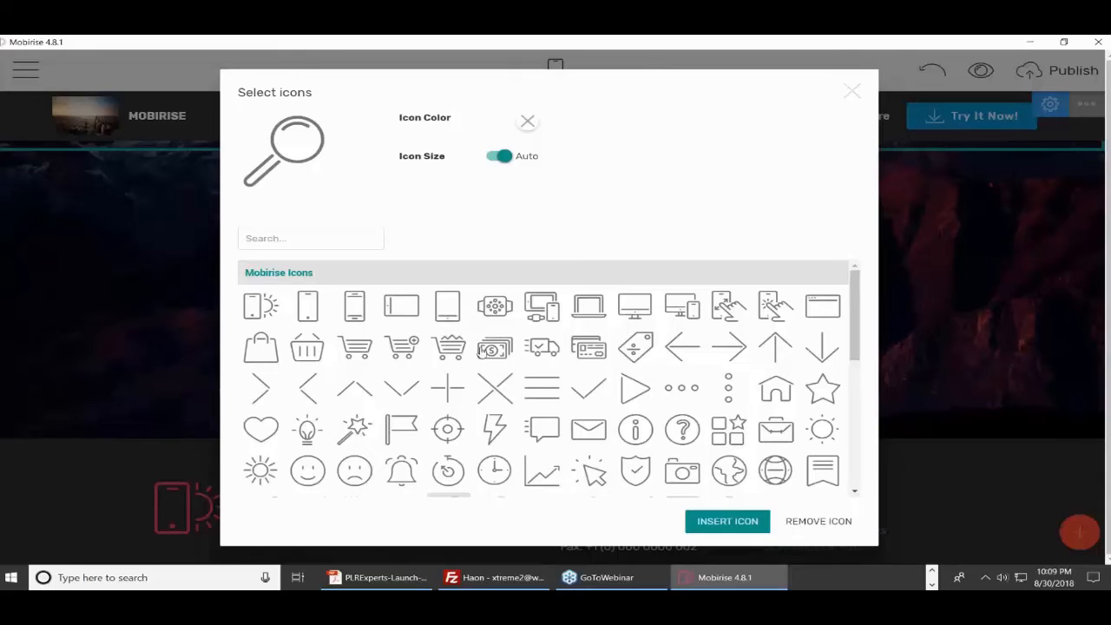
{"action": "left_click", "coordinate": [364, 313]}
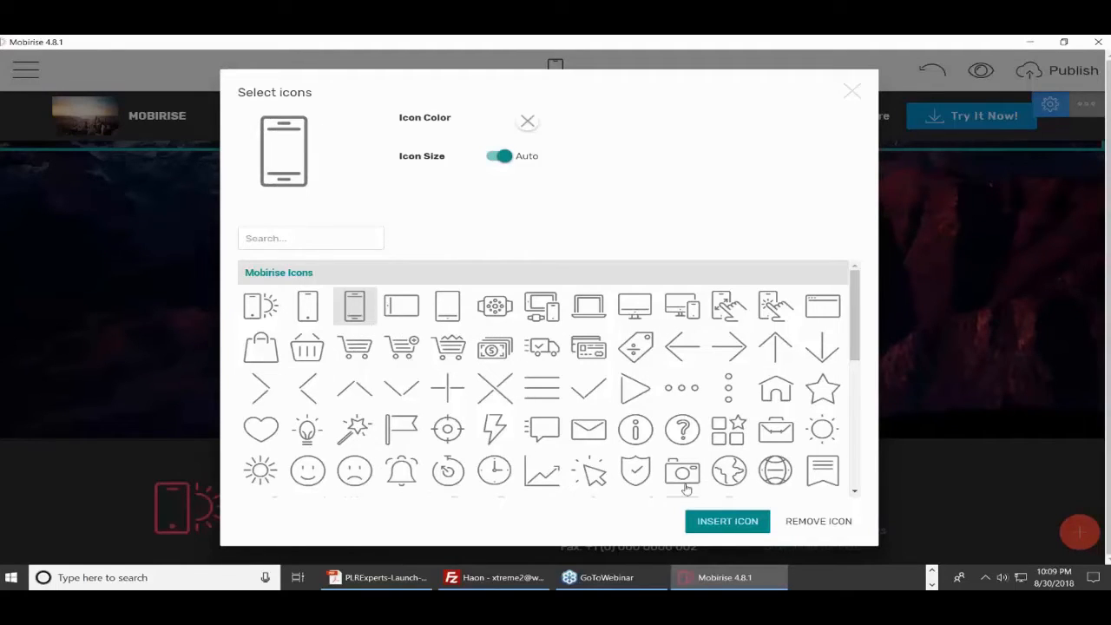
{"action": "left_click", "coordinate": [722, 519]}
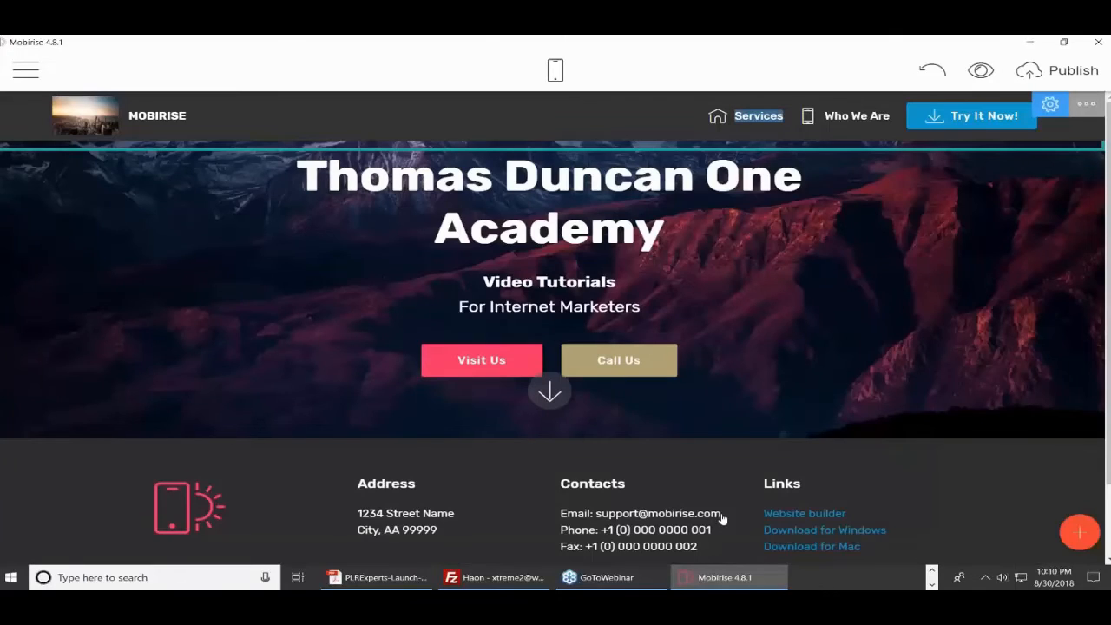
Step: View the text editing options of "Who We Are" and the header subtitle, and the header block's parameters
{"action": "left_click", "coordinate": [855, 118]}
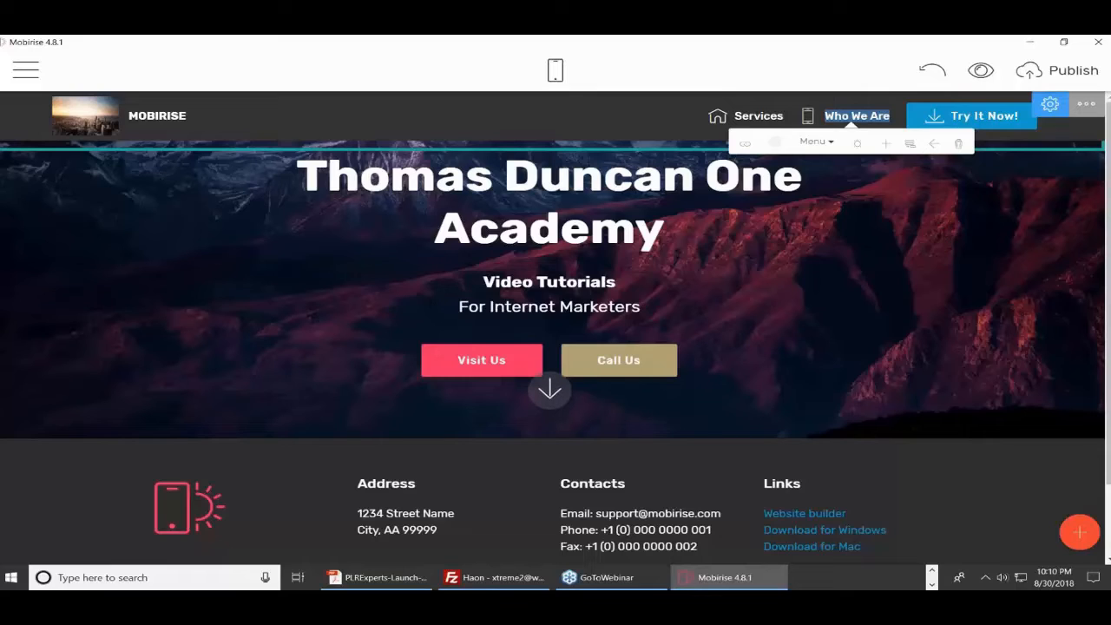
{"action": "triple_click", "coordinate": [876, 281]}
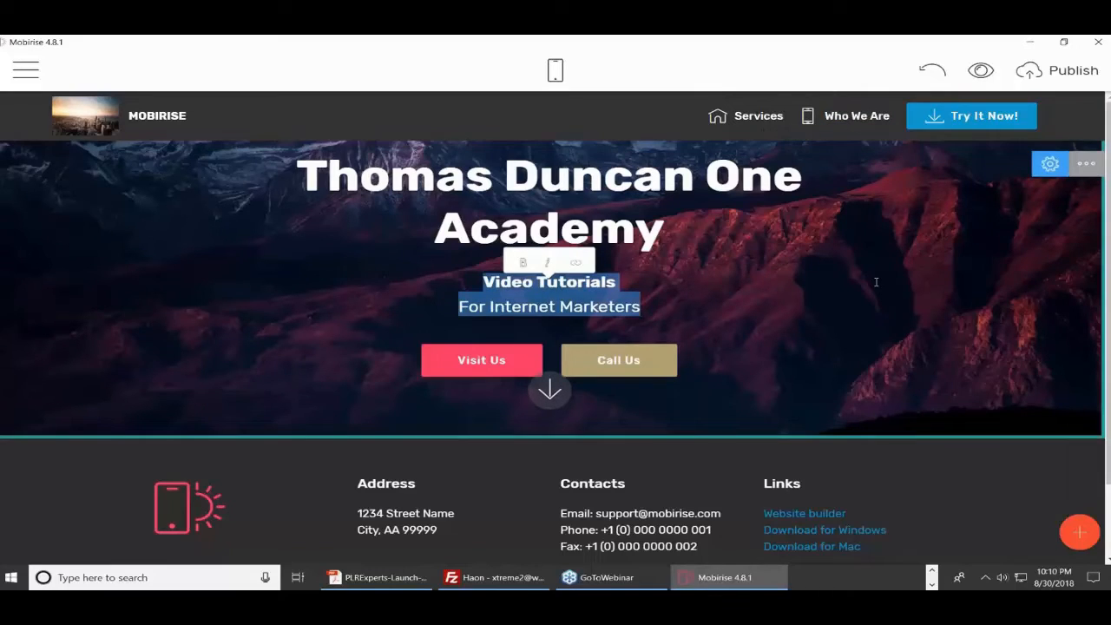
{"action": "left_click", "coordinate": [726, 294]}
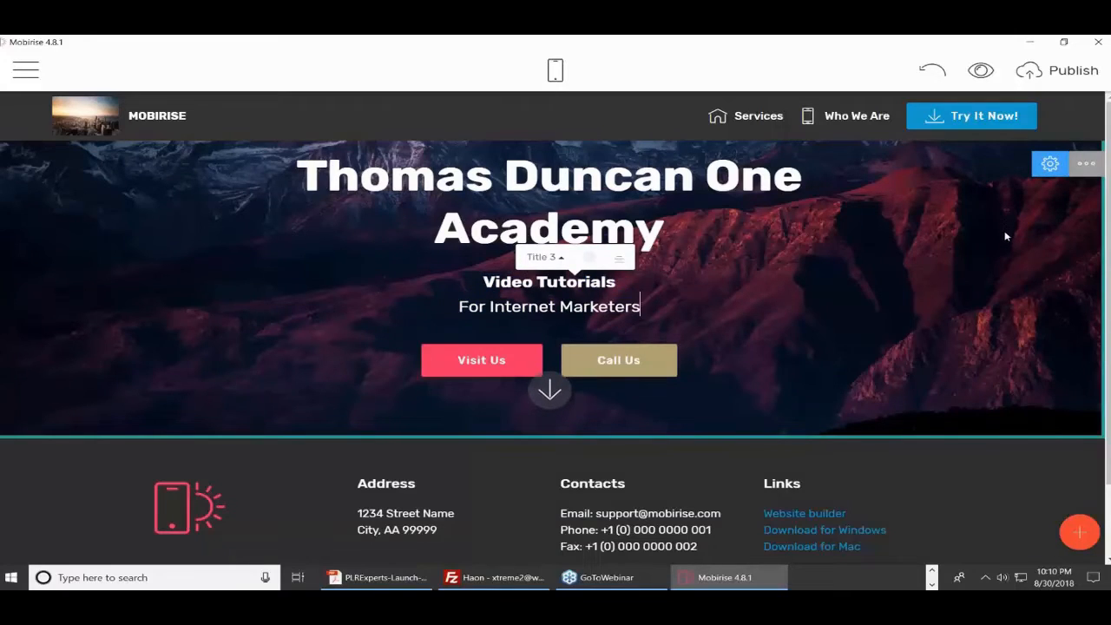
{"action": "left_click", "coordinate": [1051, 163]}
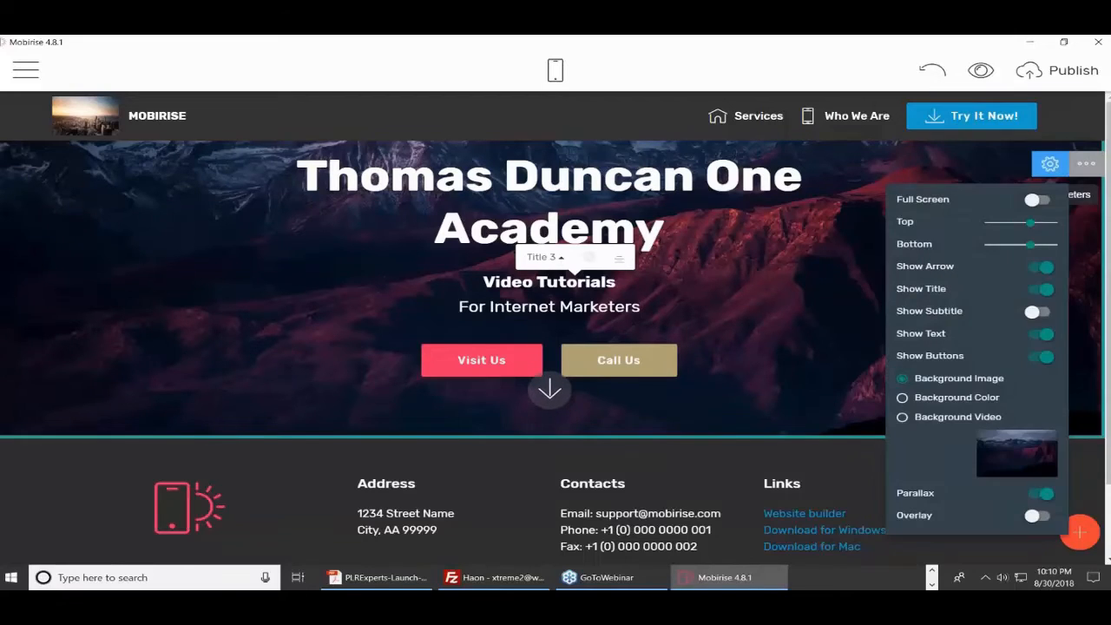
{"action": "triple_click", "coordinate": [853, 237]}
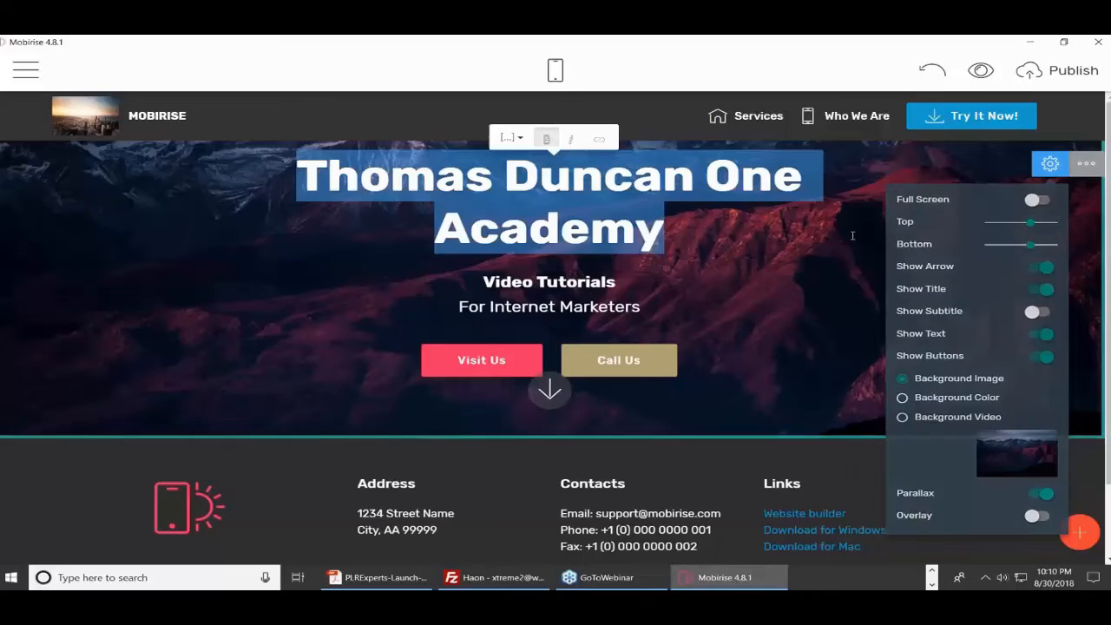
Step: Add the Full Width Intro header block to the page below the footer
{"action": "left_click", "coordinate": [1078, 533]}
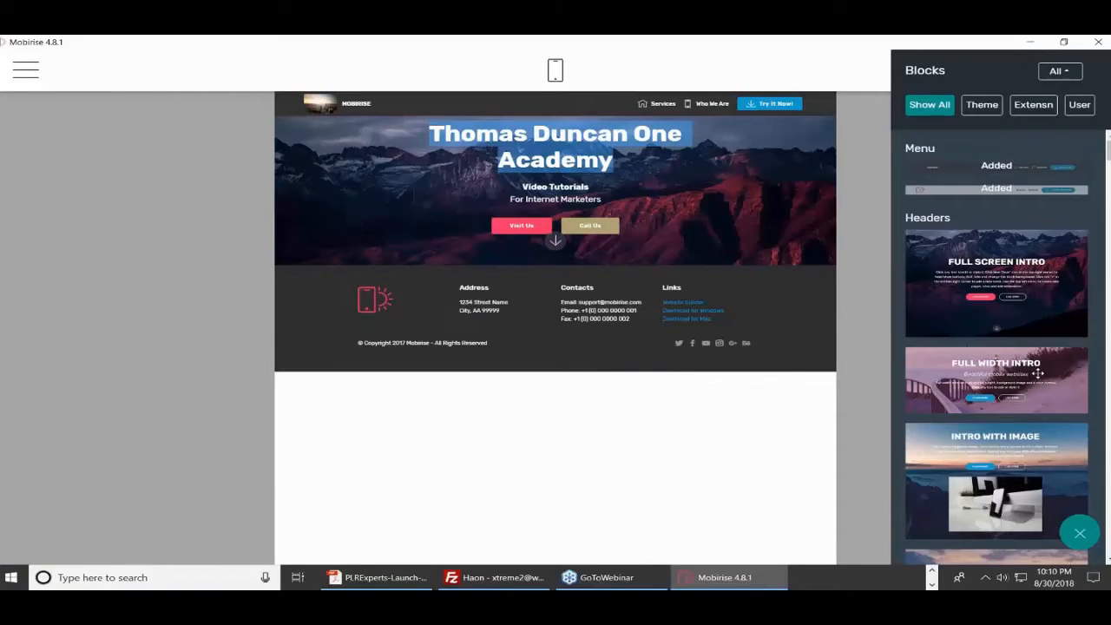
{"action": "left_click_drag", "start_coordinate": [1038, 373], "coordinate": [517, 429]}
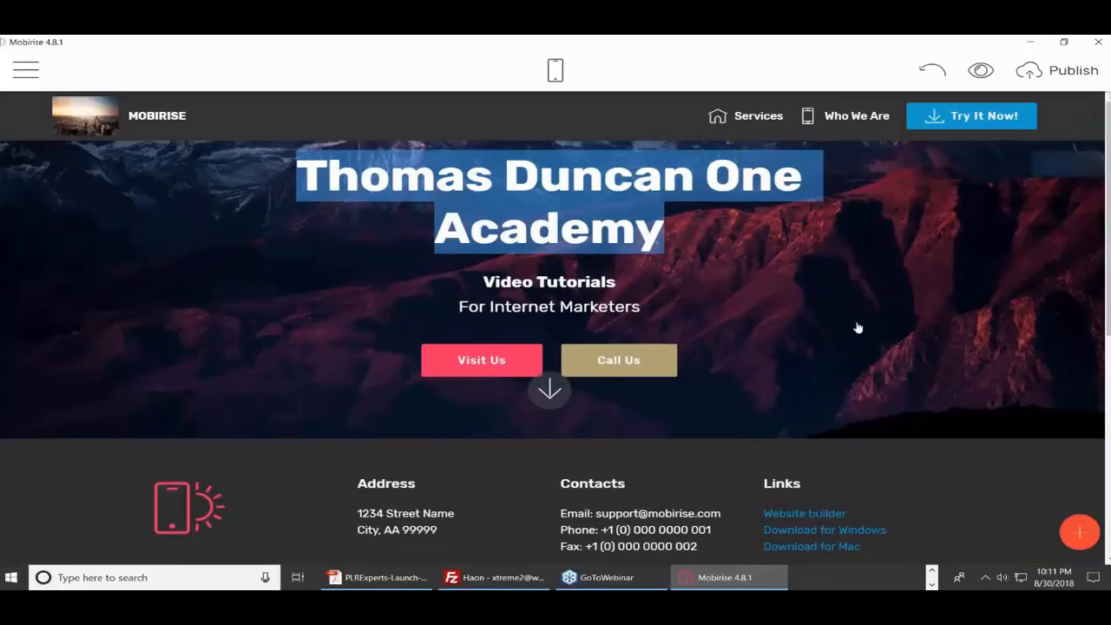
Step: Set the Full Width Intro block's background type to Background Video
{"action": "scroll", "coordinate": [1108, 213], "scroll_direction": "down", "scroll_amount": 5}
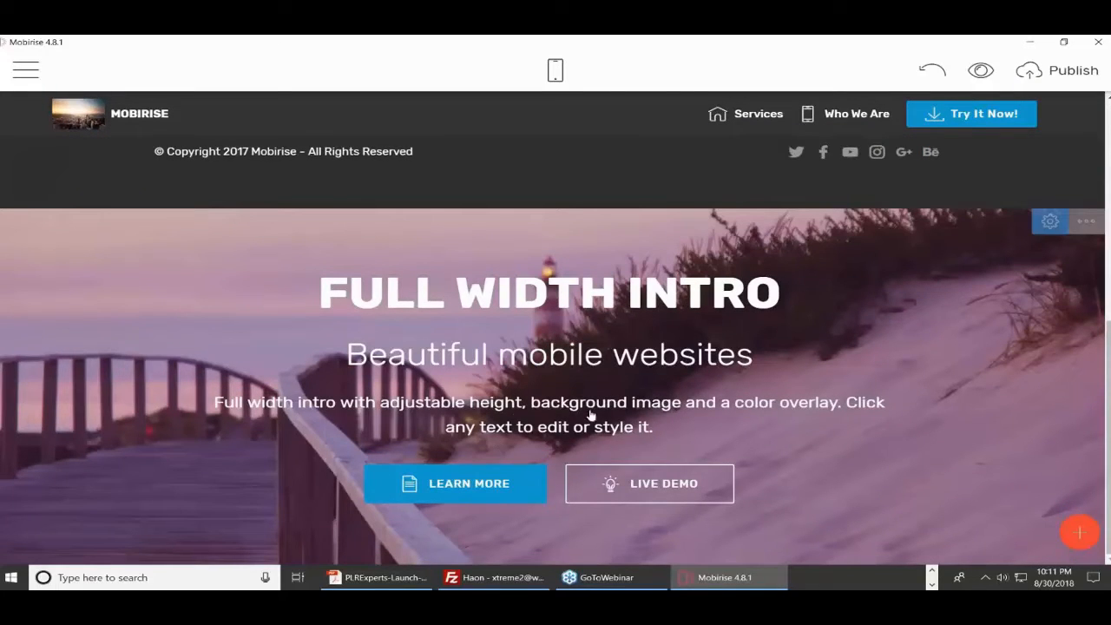
{"action": "left_click", "coordinate": [1049, 221]}
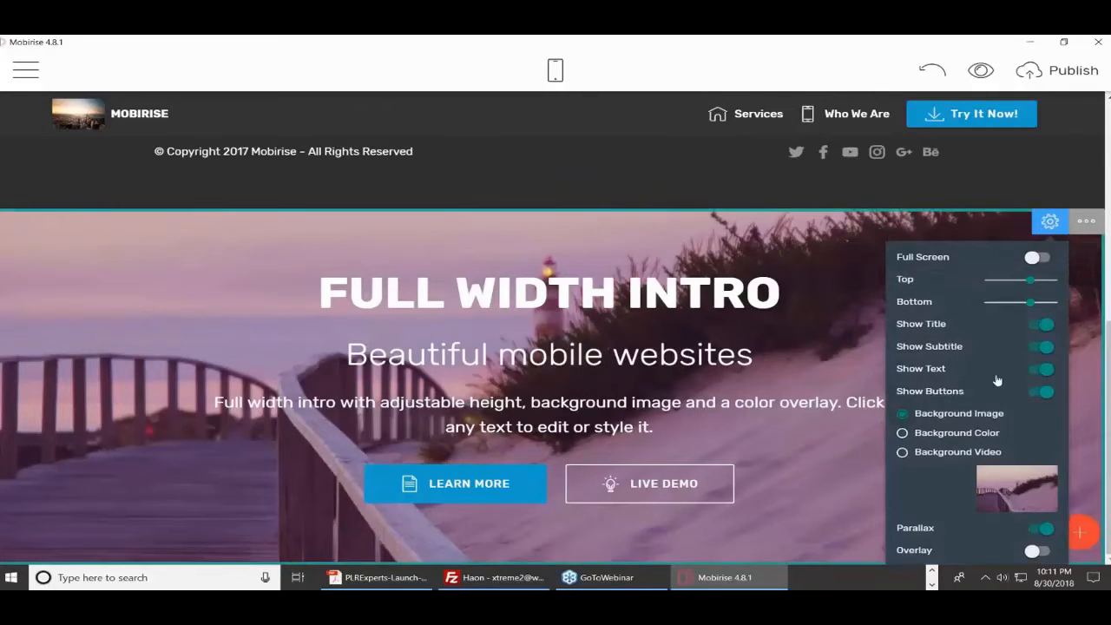
{"action": "left_click", "coordinate": [903, 453]}
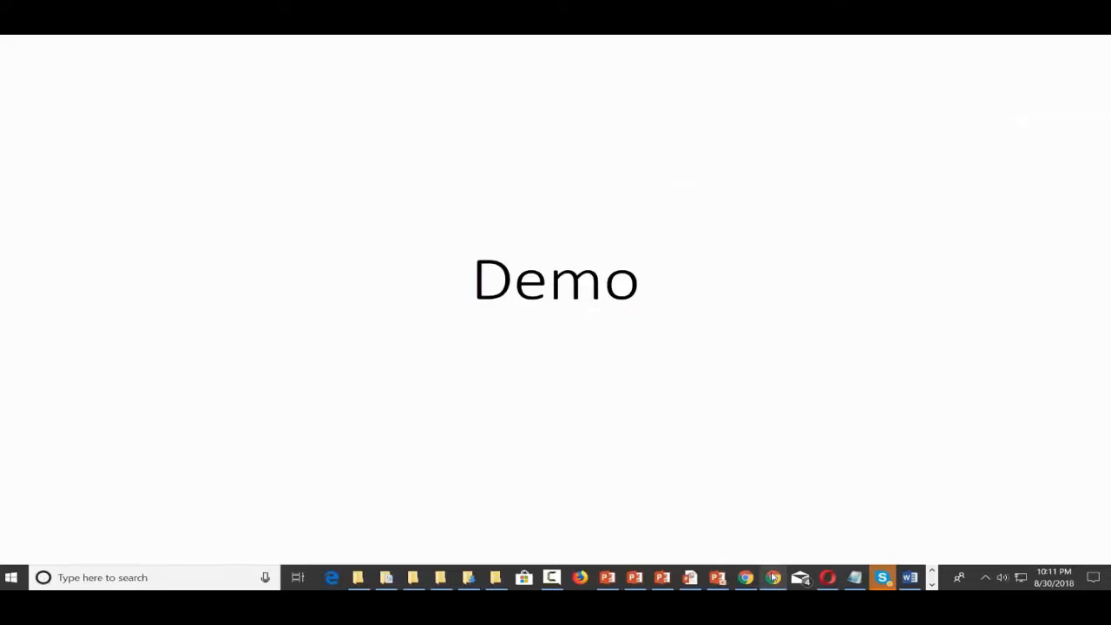
Step: Switch to Chrome in a new incognito window and go to youtube.com
{"action": "right_click", "coordinate": [772, 577]}
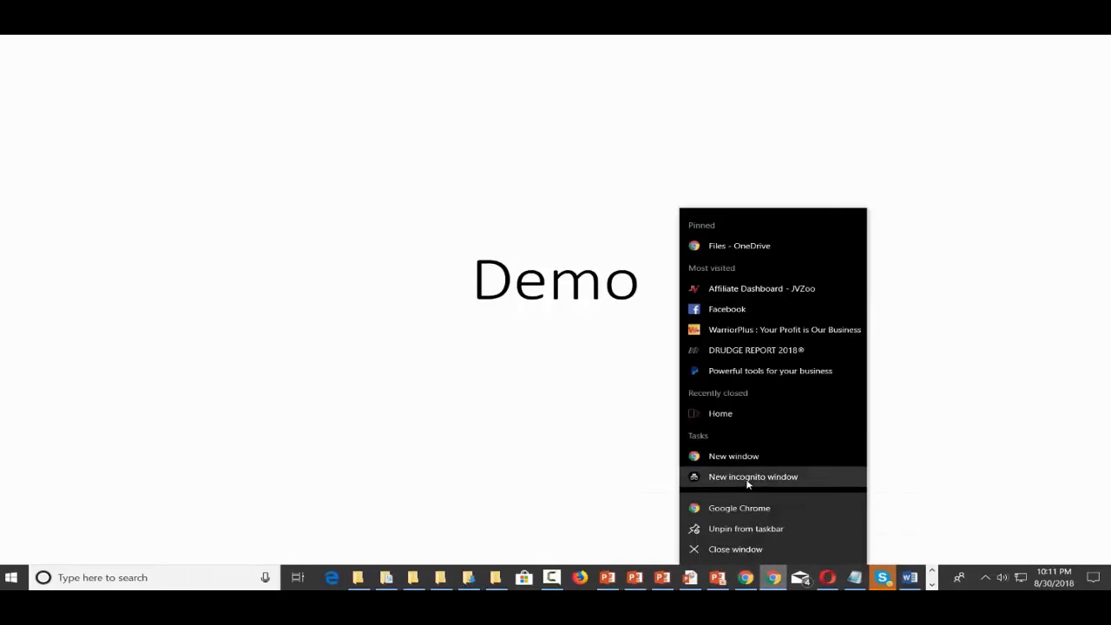
{"action": "left_click", "coordinate": [748, 484]}
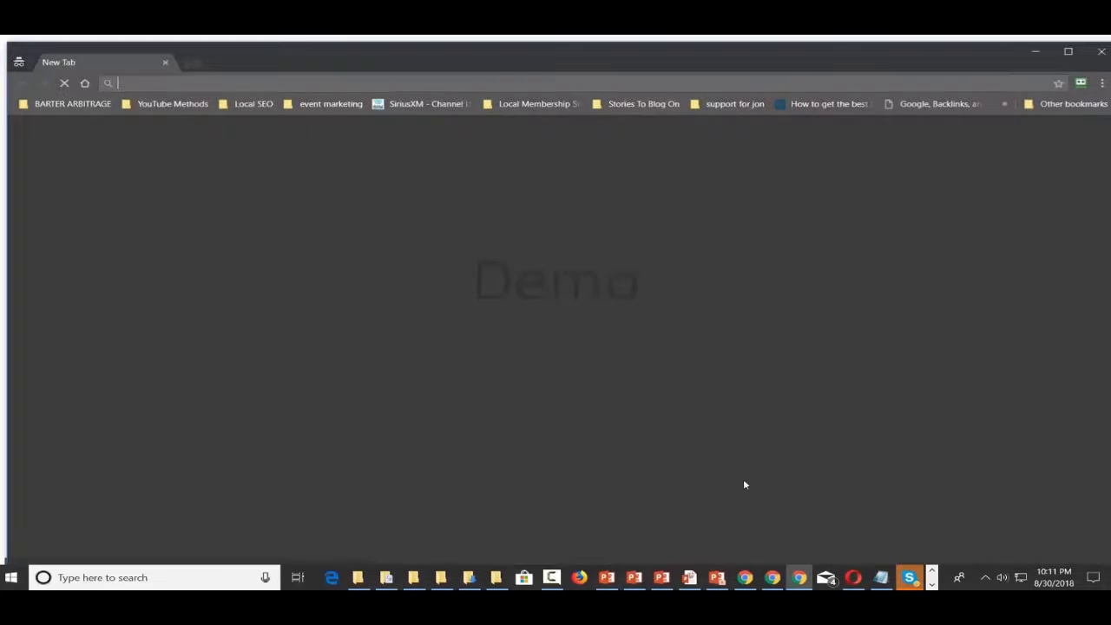
{"action": "type", "text": "youtube.com"}
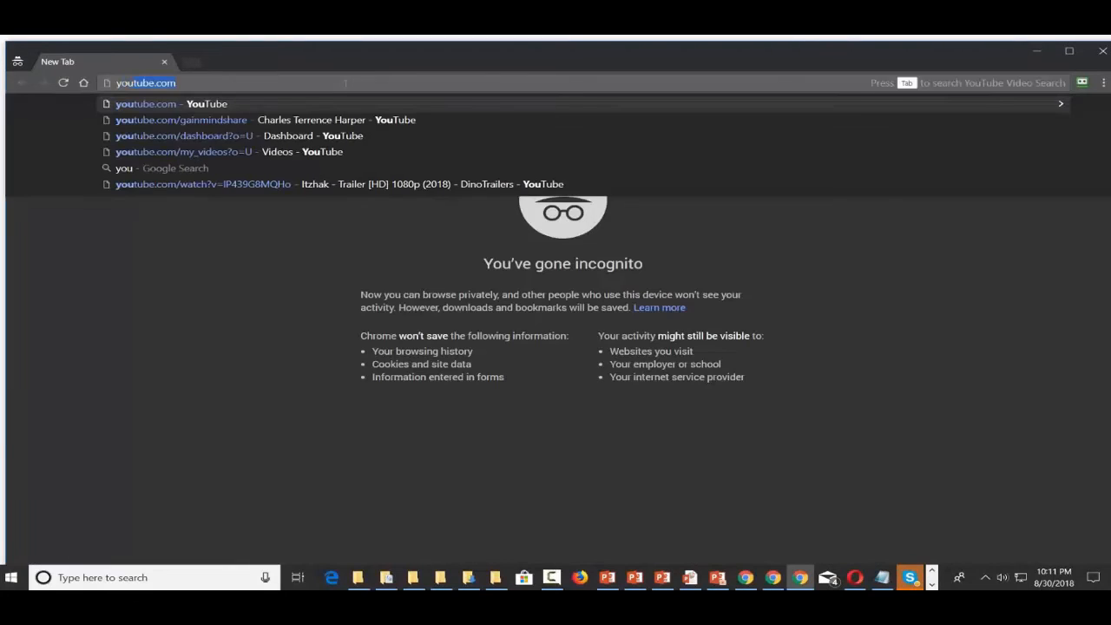
{"action": "key", "text": "Return"}
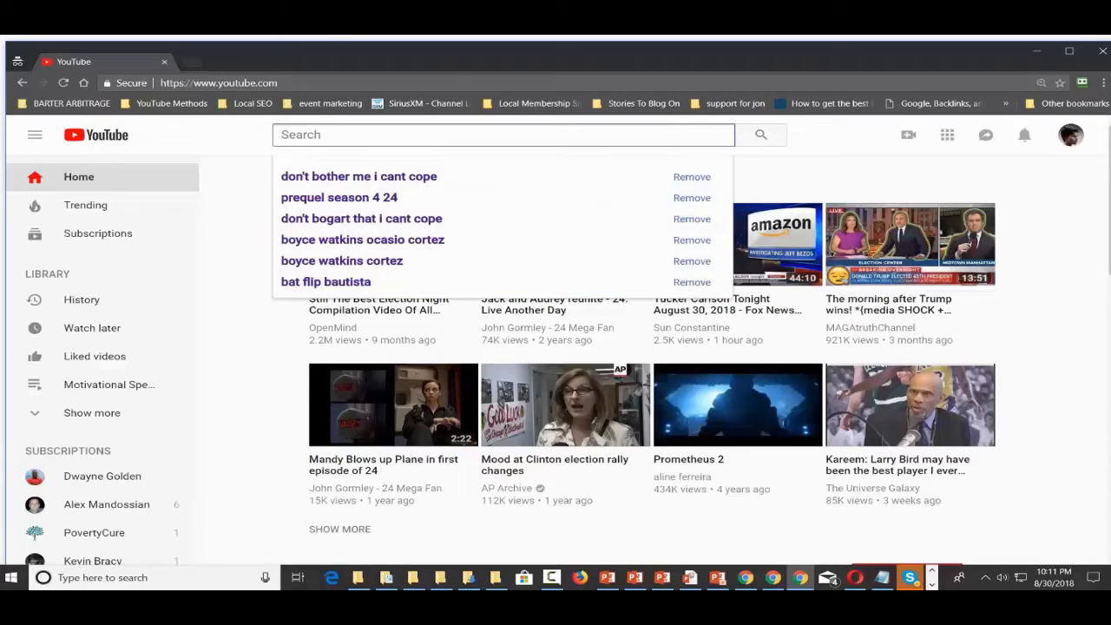
Step: Search YouTube for "portland head light"
{"action": "type", "text": "popr"}
{"action": "key", "text": "BackSpace"}
{"action": "key", "text": "BackSpace"}
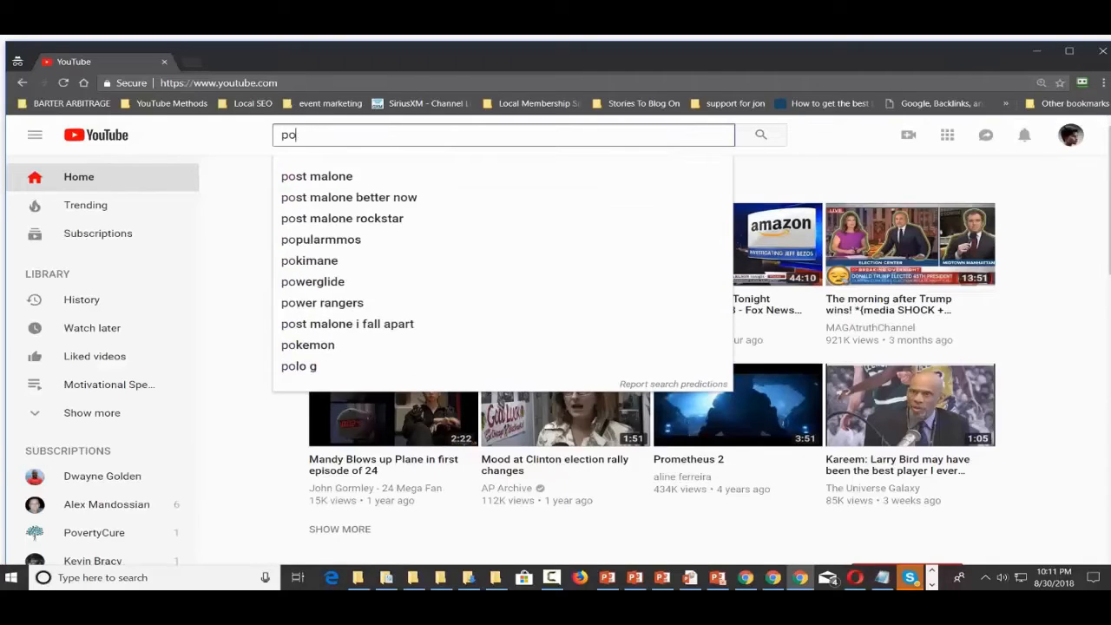
{"action": "type", "text": "rtland head light"}
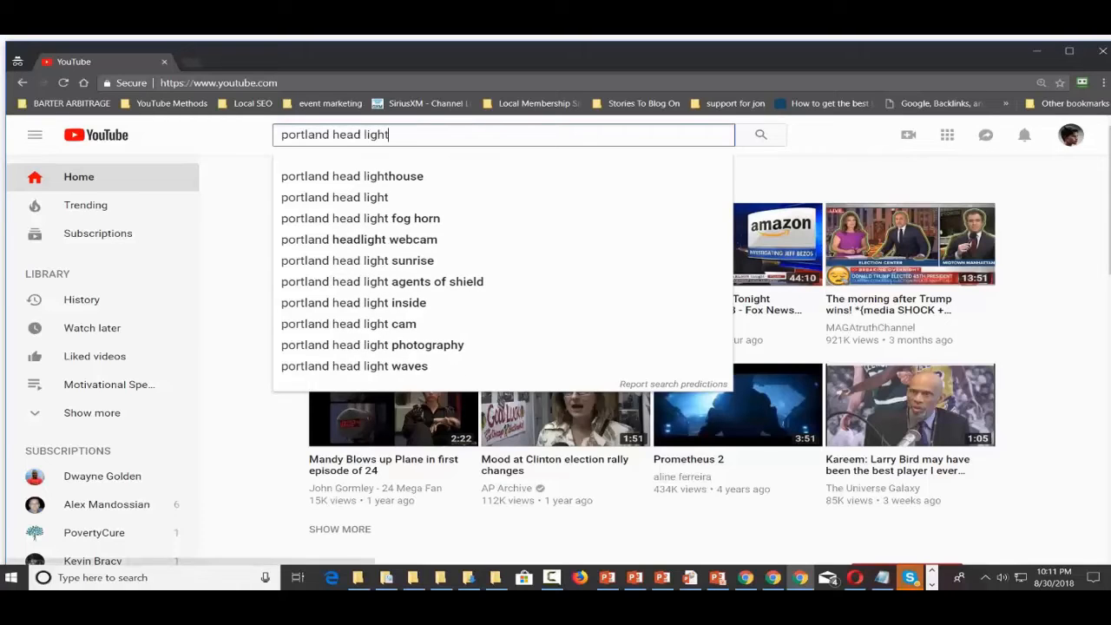
{"action": "key", "text": "Return"}
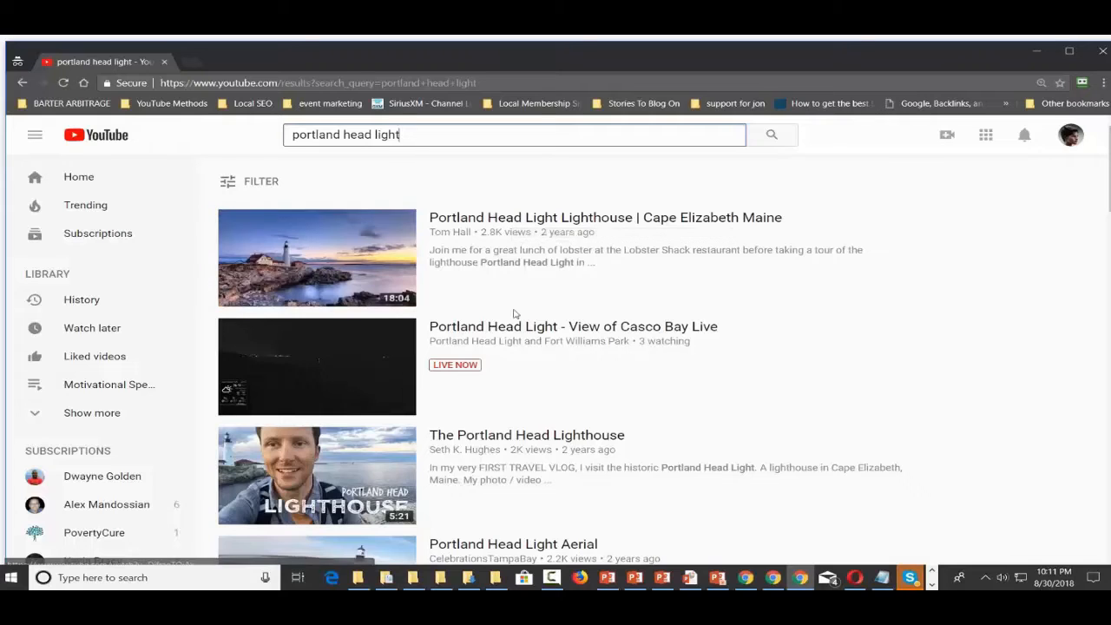
Step: Open the "Portland Head Light Aerial" video from the search results
{"action": "scroll", "coordinate": [513, 315], "scroll_direction": "down", "scroll_amount": 3}
{"action": "scroll", "coordinate": [513, 294], "scroll_direction": "down", "scroll_amount": 2}
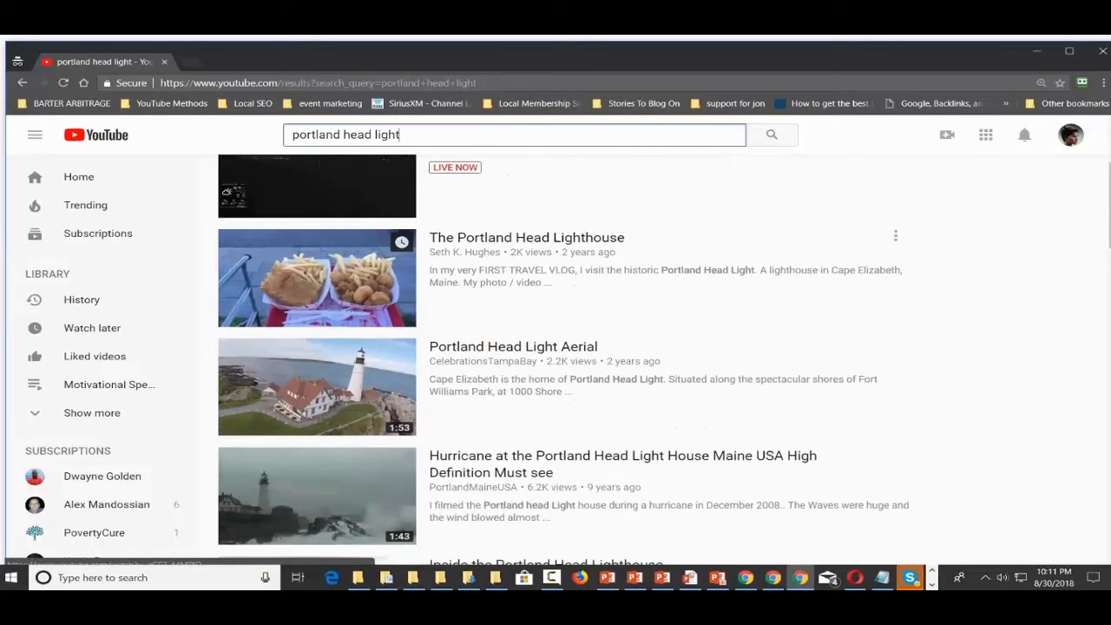
{"action": "left_click", "coordinate": [513, 289]}
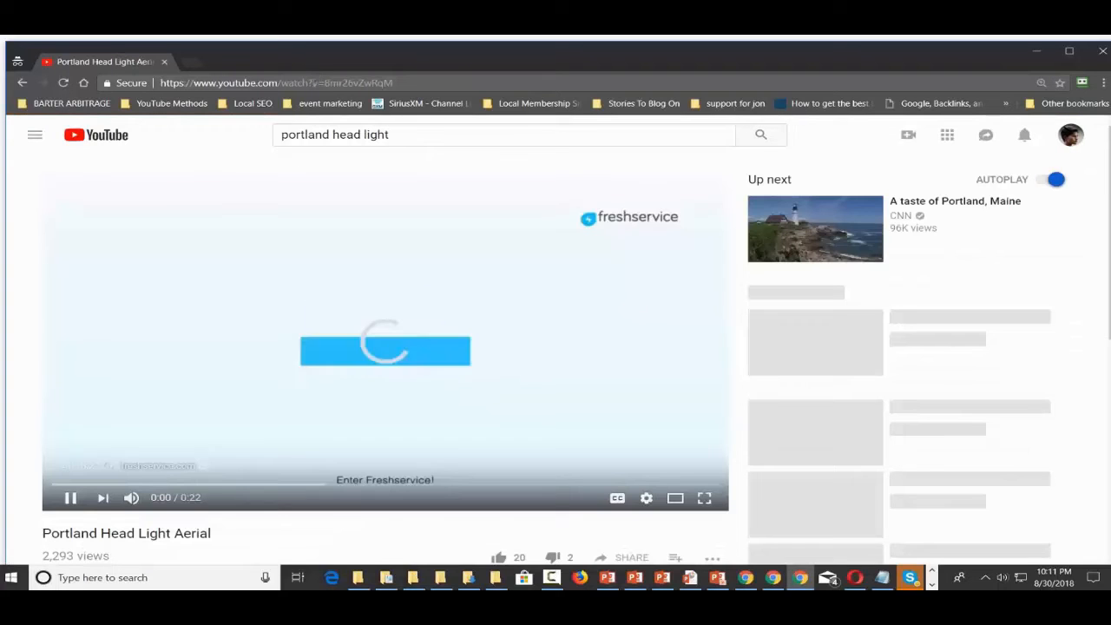
Step: Copy the web address of the open YouTube video and pause its playback
{"action": "left_click", "coordinate": [315, 82]}
{"action": "right_click", "coordinate": [314, 82]}
{"action": "left_click", "coordinate": [337, 151]}
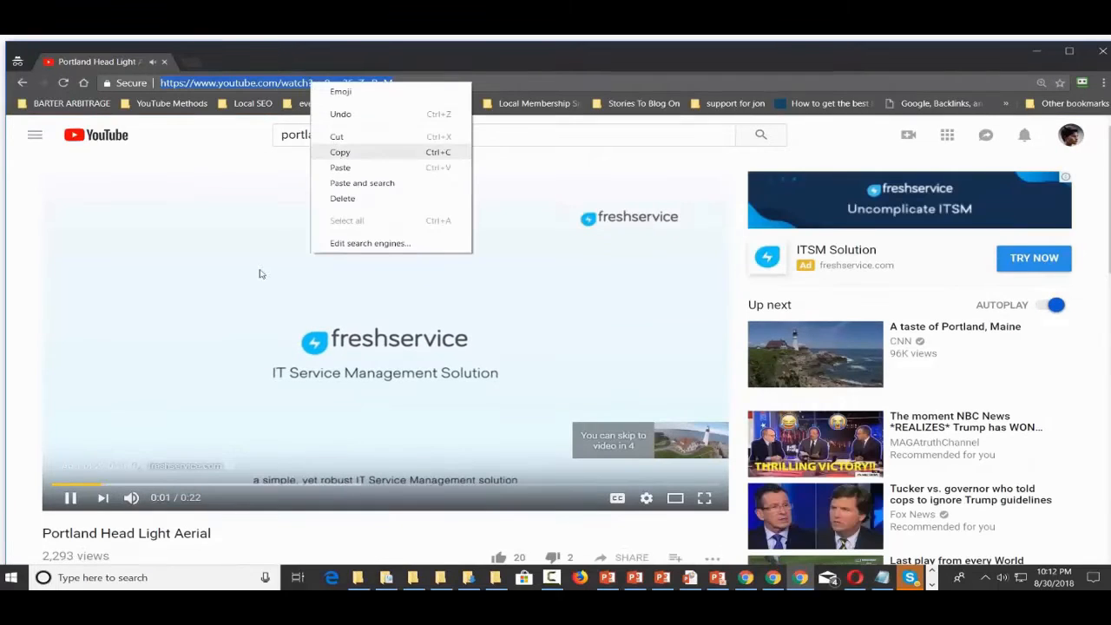
{"action": "left_click", "coordinate": [81, 499]}
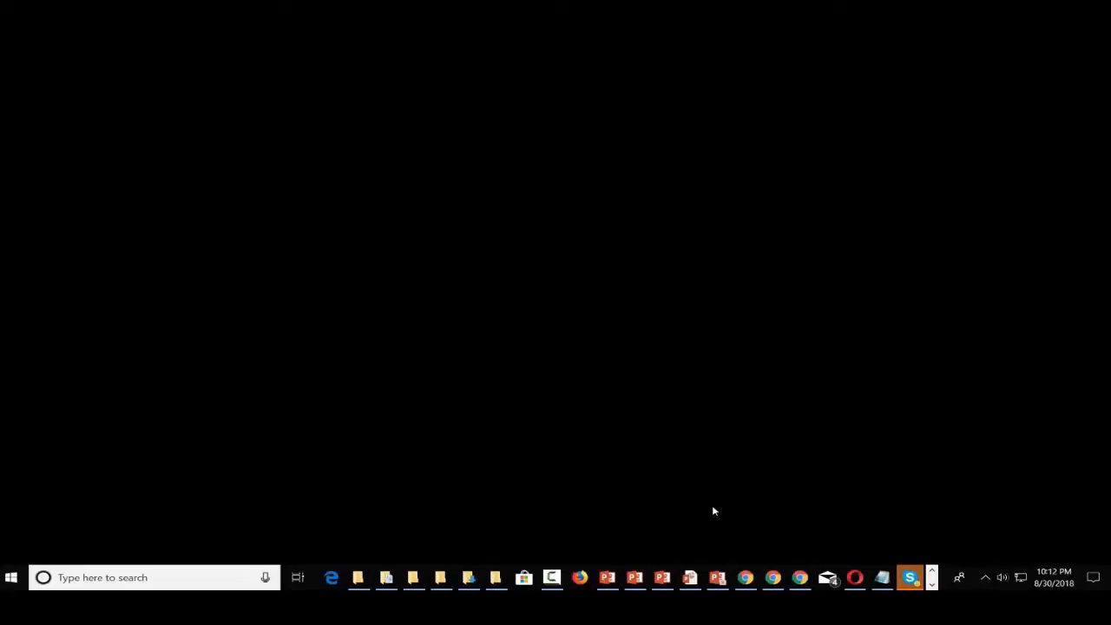
Step: Switch back to Mobirise and replace the full width intro block's background video address with the copied YouTube link
{"action": "left_click", "coordinate": [931, 584]}
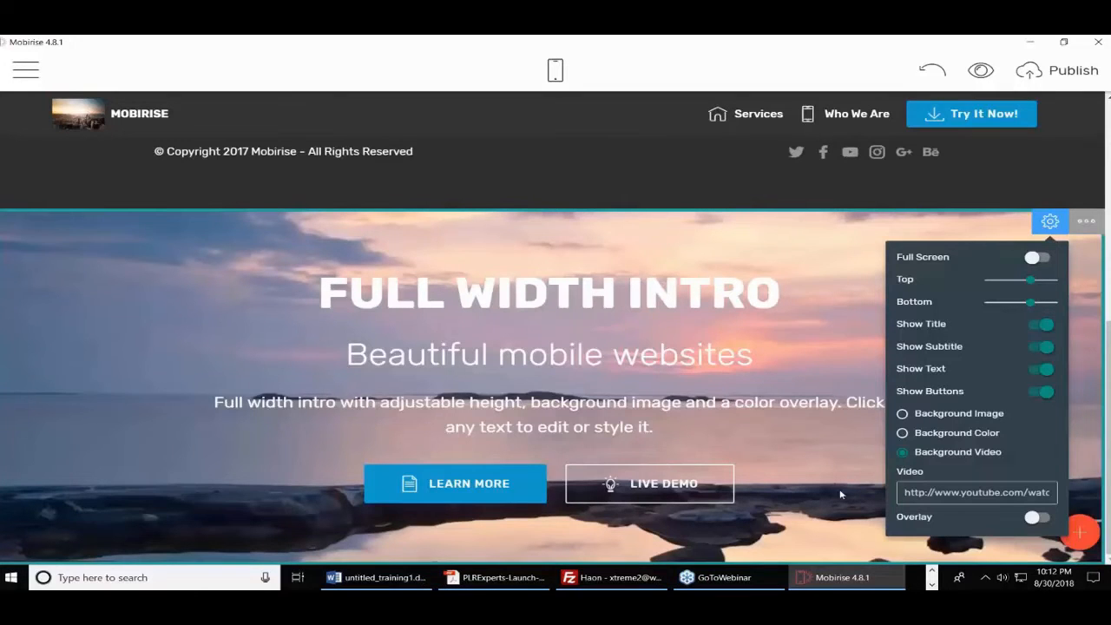
{"action": "triple_click", "coordinate": [937, 492]}
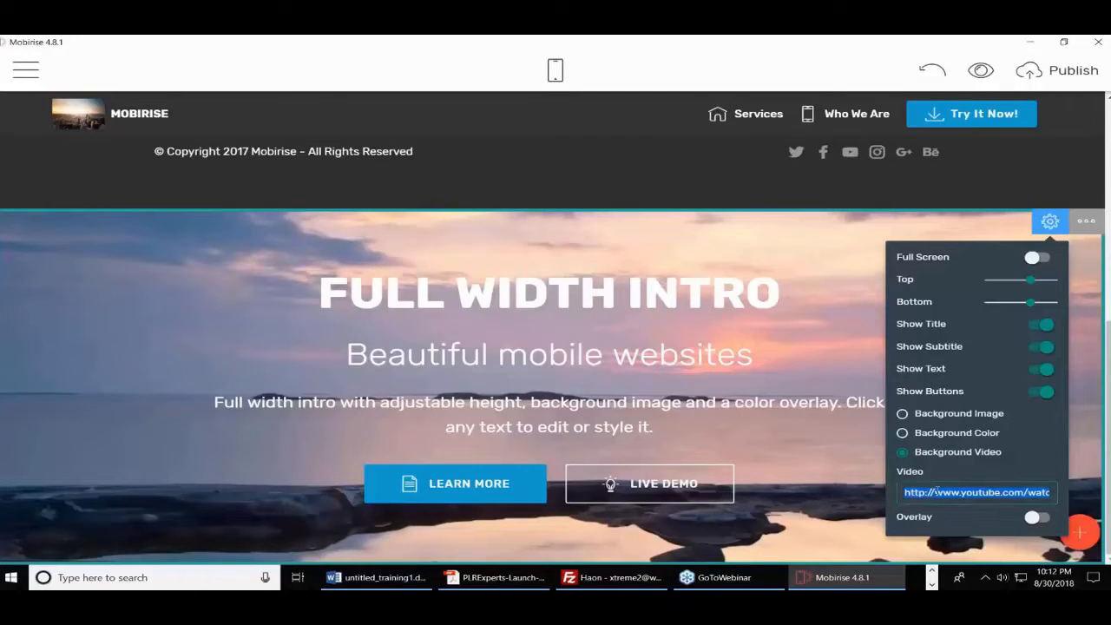
{"action": "key", "text": "ctrl+v"}
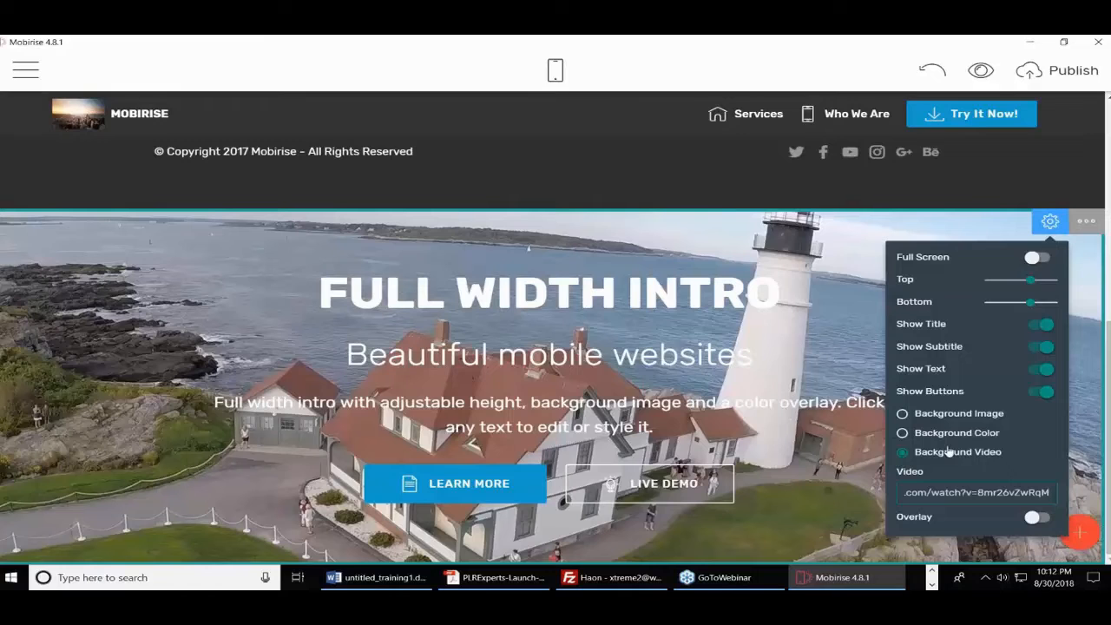
{"action": "left_click", "coordinate": [853, 364]}
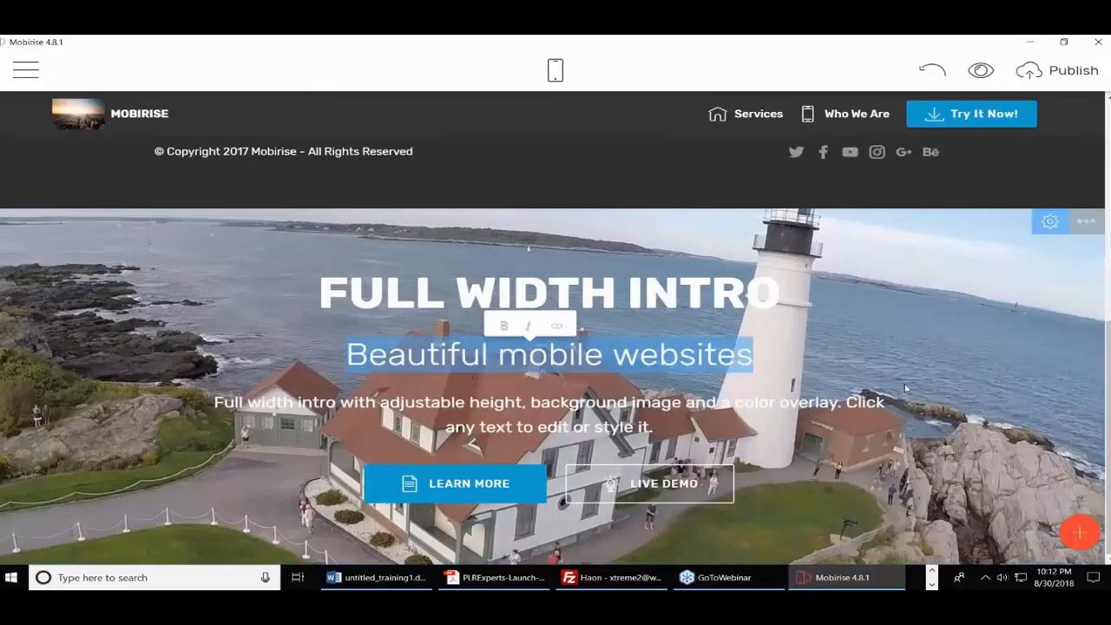
Step: Move the header block with the mountain background below the full width intro block and return it to the top of the page
{"action": "scroll", "coordinate": [905, 383], "scroll_direction": "up", "scroll_amount": 5}
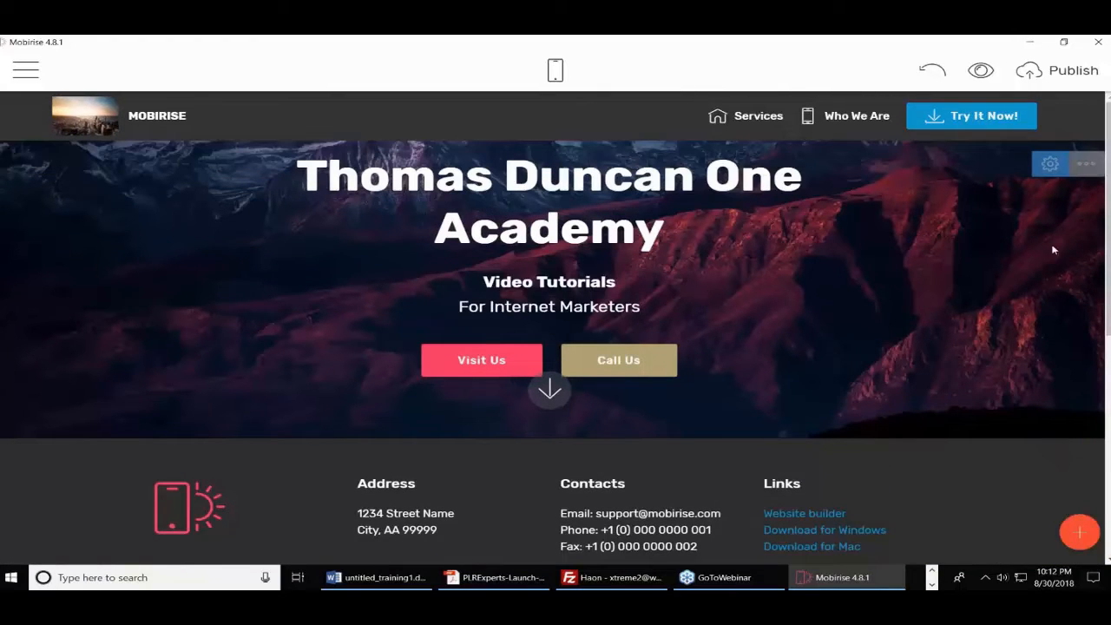
{"action": "left_click", "coordinate": [1051, 165]}
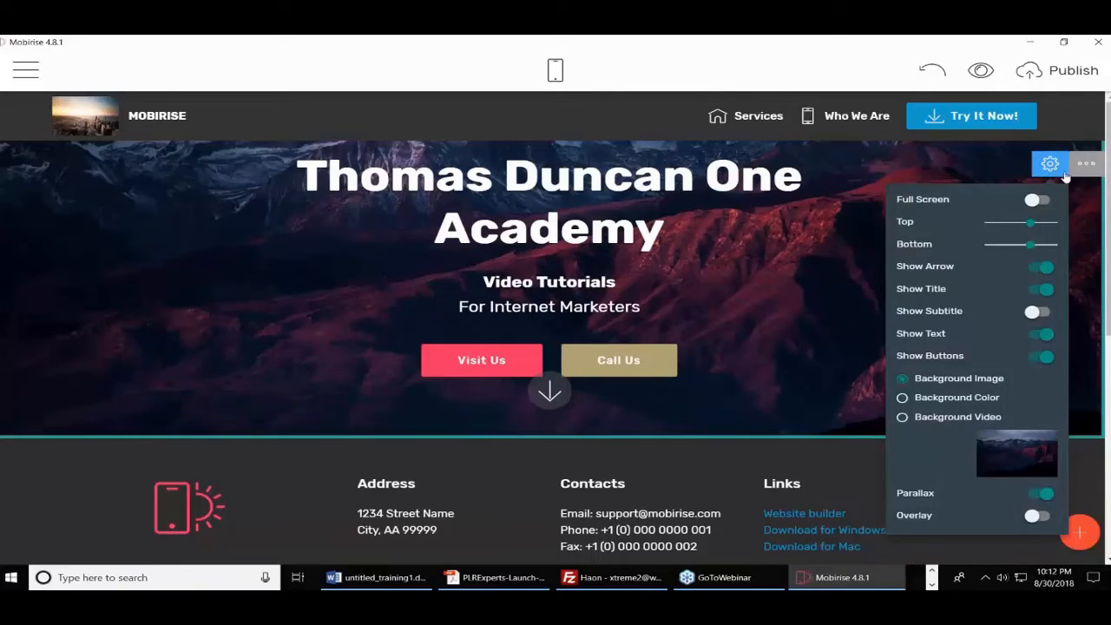
{"action": "left_click", "coordinate": [1086, 166]}
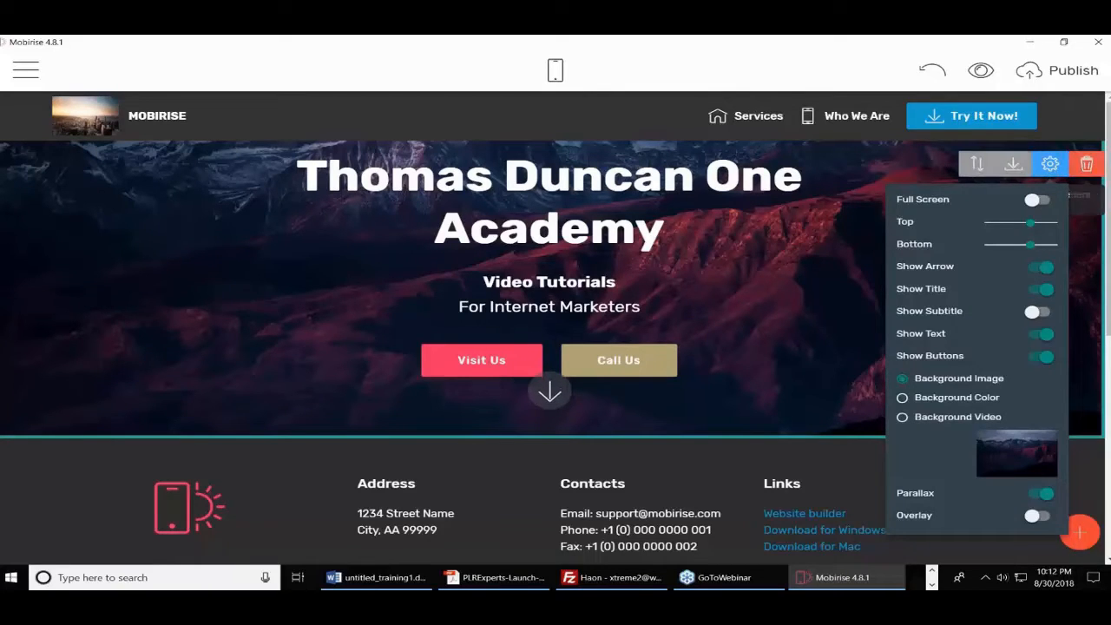
{"action": "left_click", "coordinate": [841, 241]}
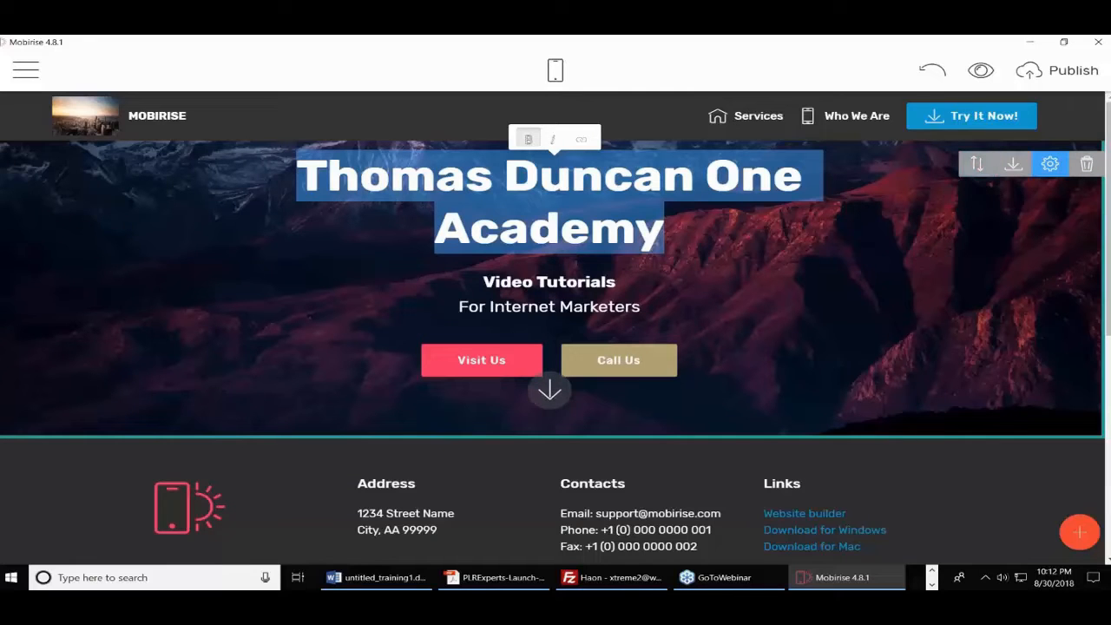
{"action": "left_click_drag", "start_coordinate": [977, 166], "coordinate": [742, 431]}
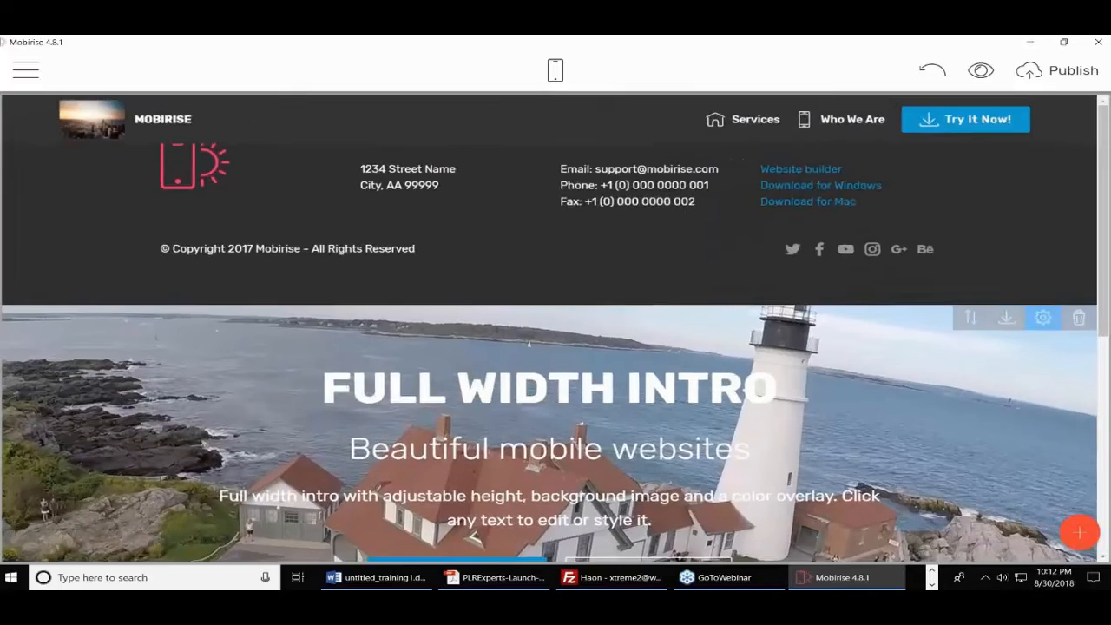
{"action": "left_click_drag", "start_coordinate": [1109, 285], "coordinate": [1109, 476]}
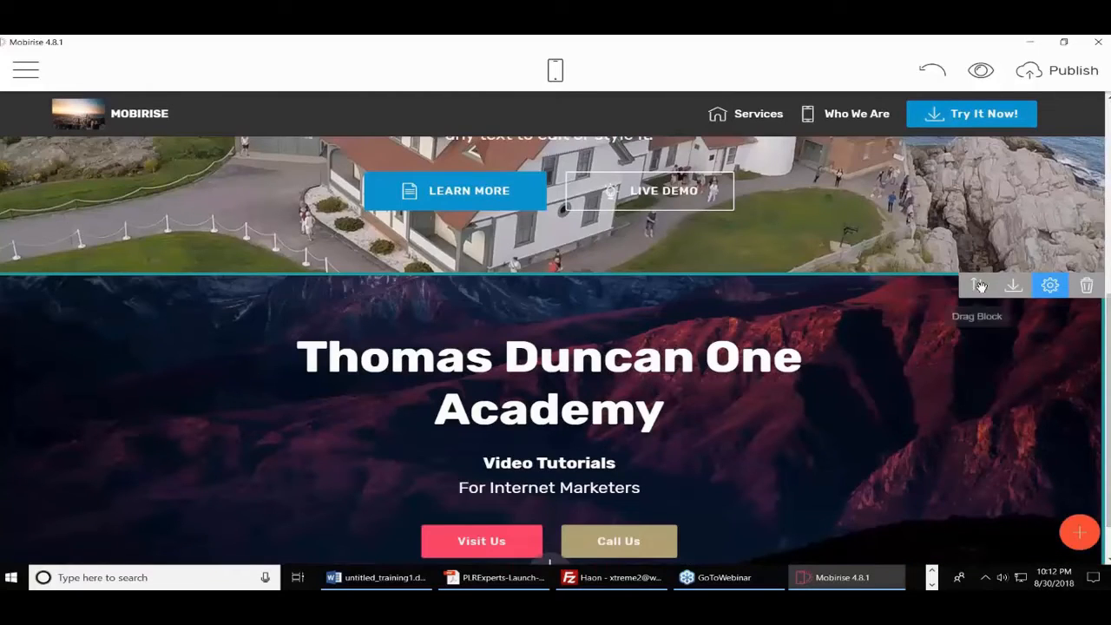
{"action": "left_click_drag", "start_coordinate": [979, 286], "coordinate": [710, 95]}
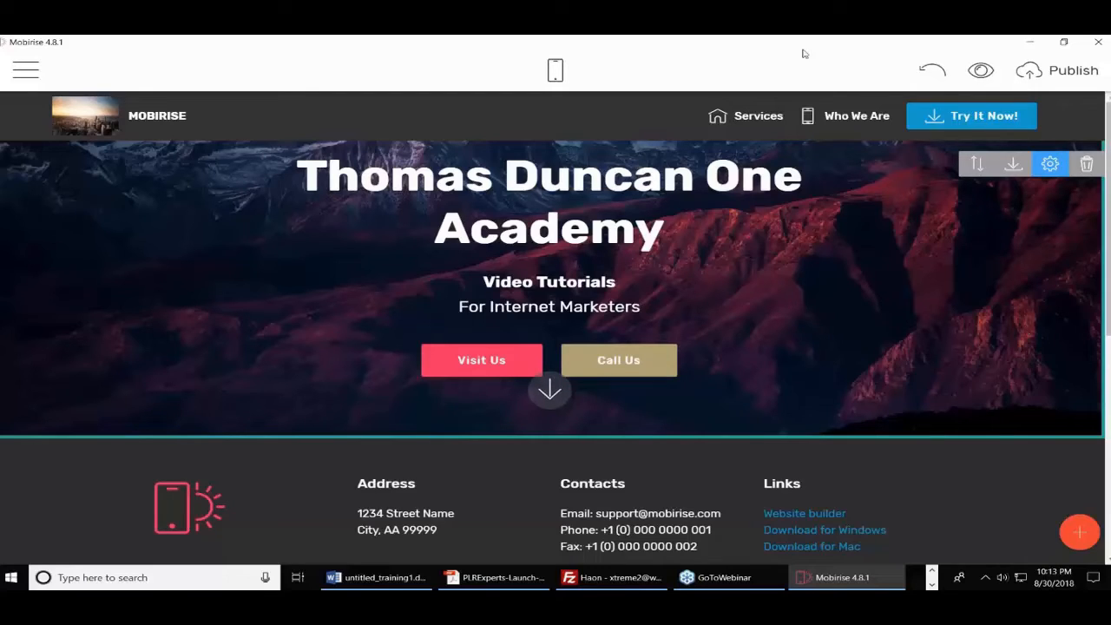
Step: Create a new page in the site and title it "About Us"
{"action": "left_click", "coordinate": [37, 74]}
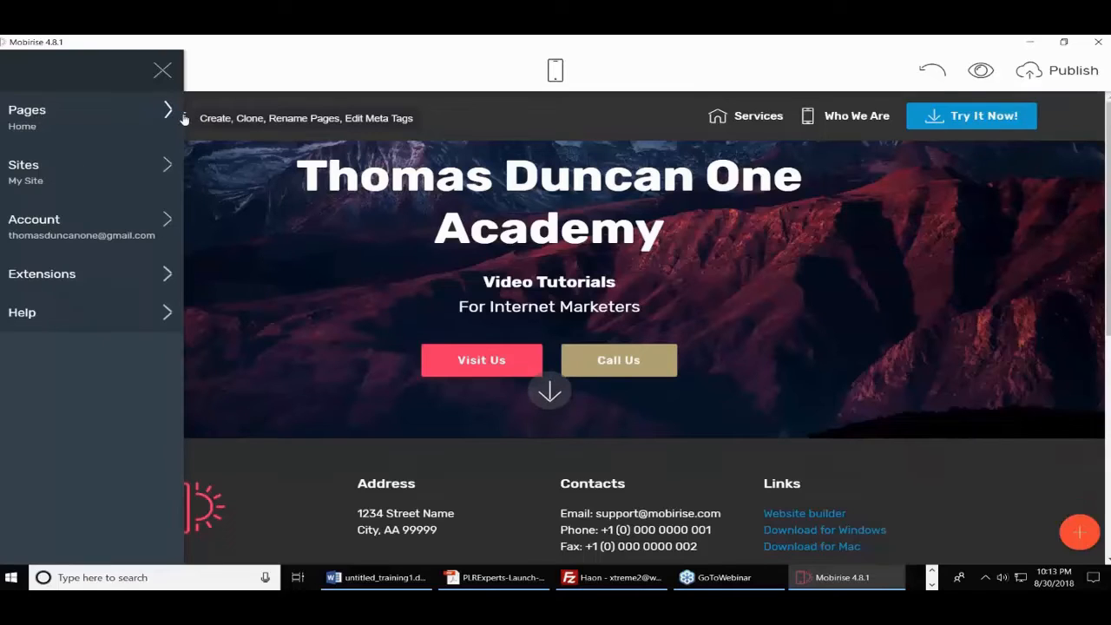
{"action": "left_click", "coordinate": [142, 121]}
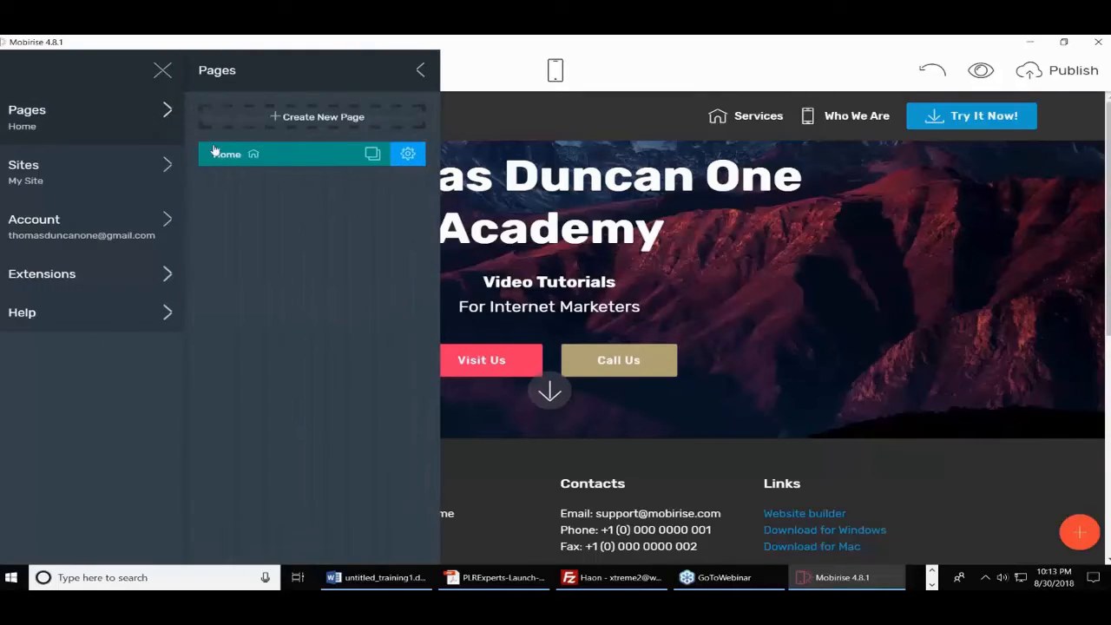
{"action": "left_click", "coordinate": [305, 118]}
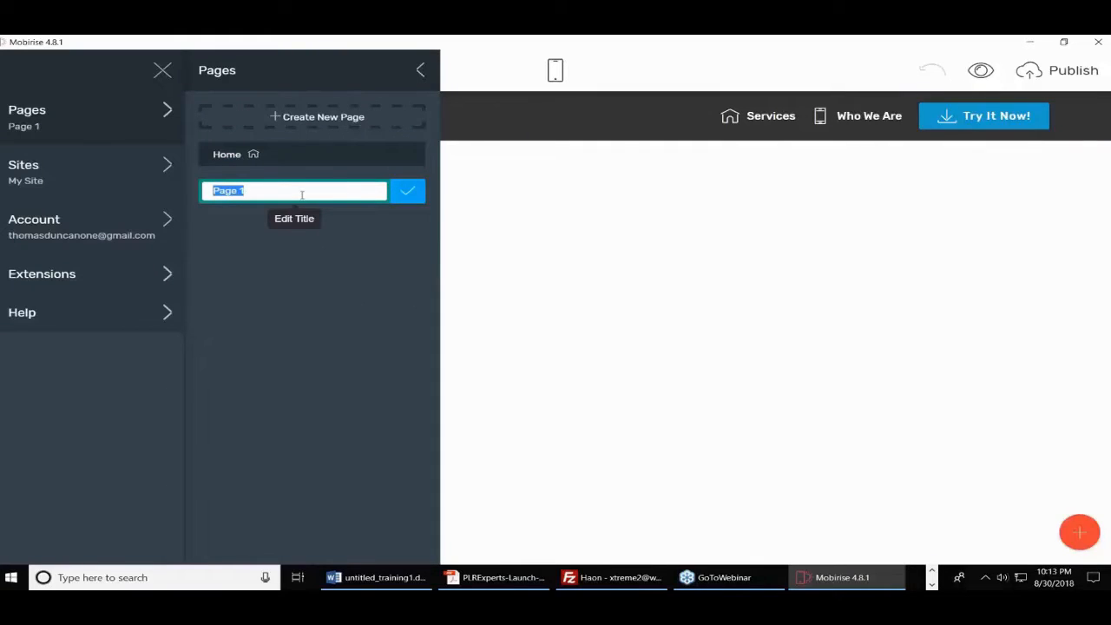
{"action": "type", "text": "About Us"}
{"action": "left_click", "coordinate": [408, 194]}
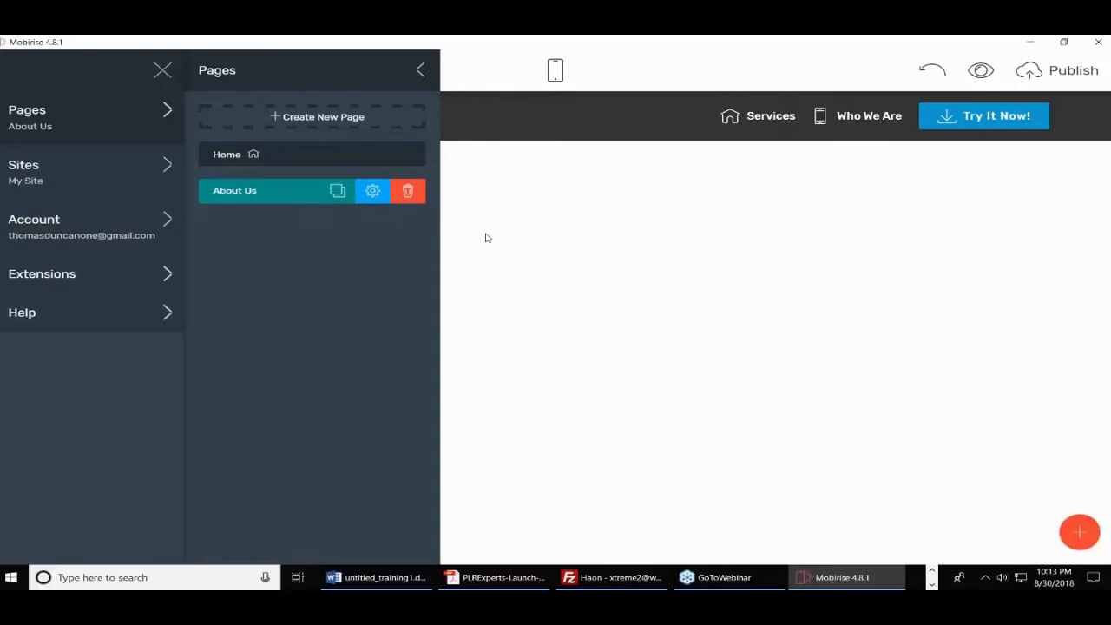
Step: Check the About Us page's title, description and URL settings, and return to the page list before closing it
{"action": "left_click", "coordinate": [371, 192]}
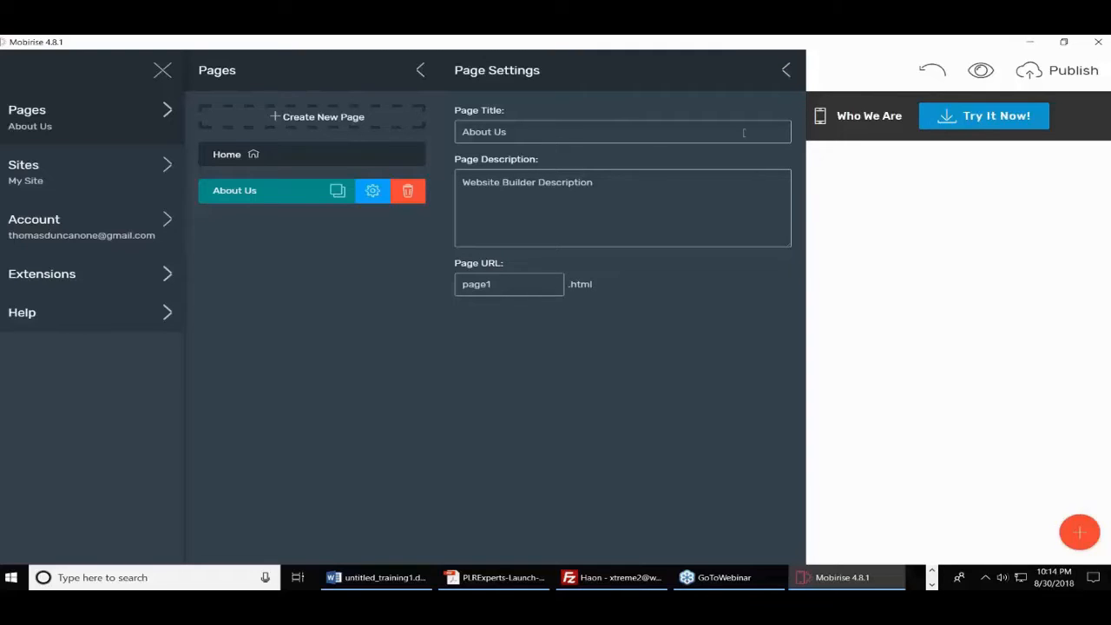
{"action": "left_click", "coordinate": [785, 70]}
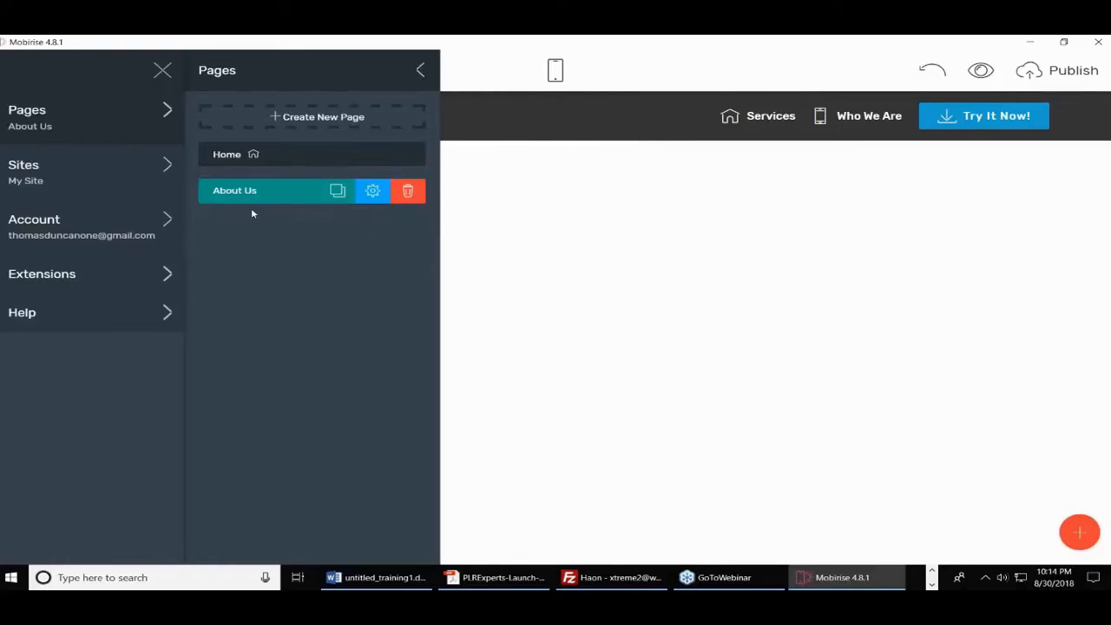
{"action": "left_click", "coordinate": [421, 74]}
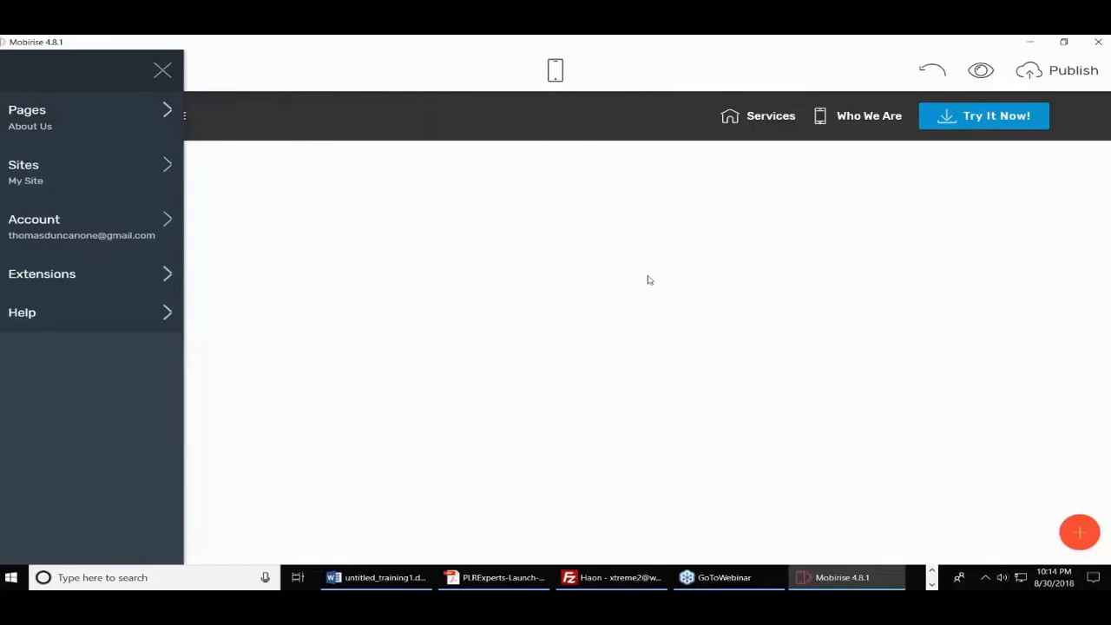
Step: Add the article block with the blue numbered list to the empty About Us page
{"action": "left_click", "coordinate": [1080, 532]}
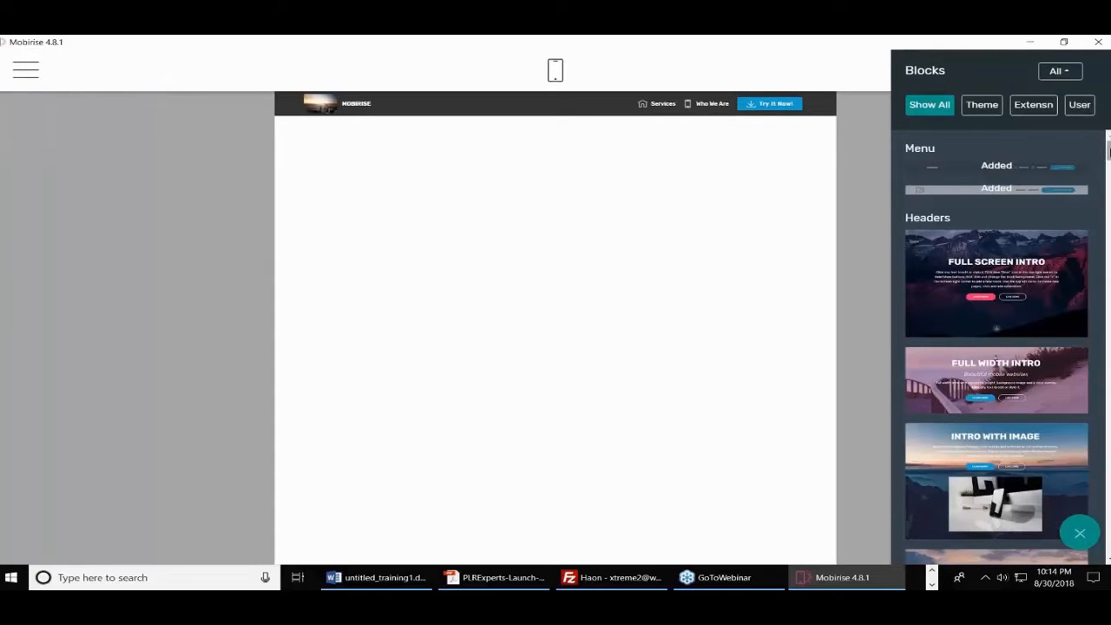
{"action": "left_click_drag", "start_coordinate": [1108, 149], "coordinate": [1107, 249]}
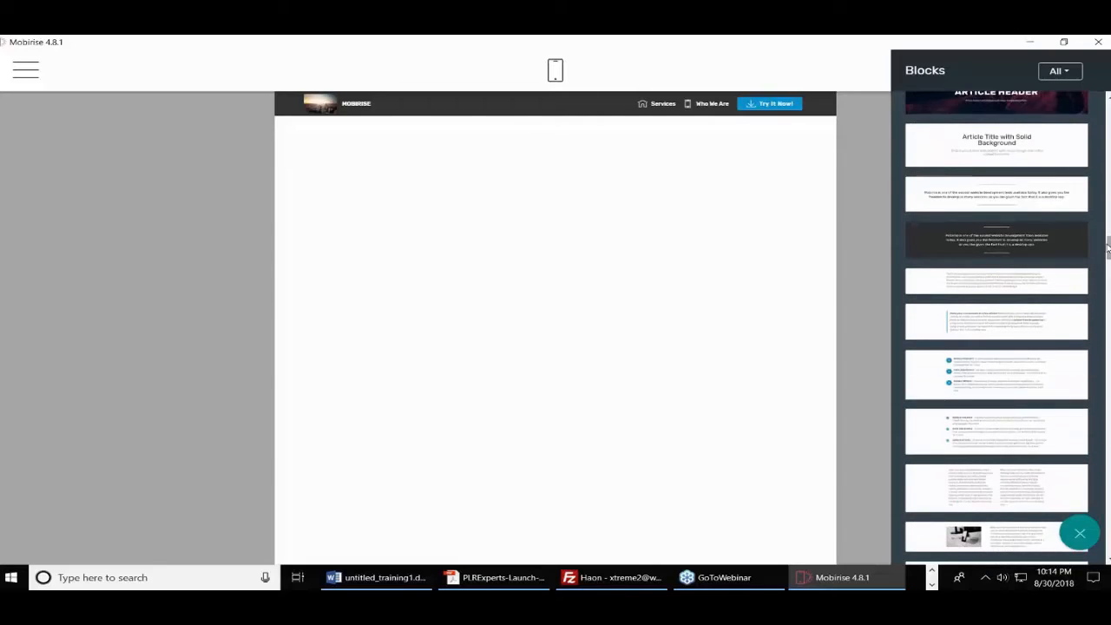
{"action": "left_click_drag", "start_coordinate": [995, 365], "coordinate": [646, 218]}
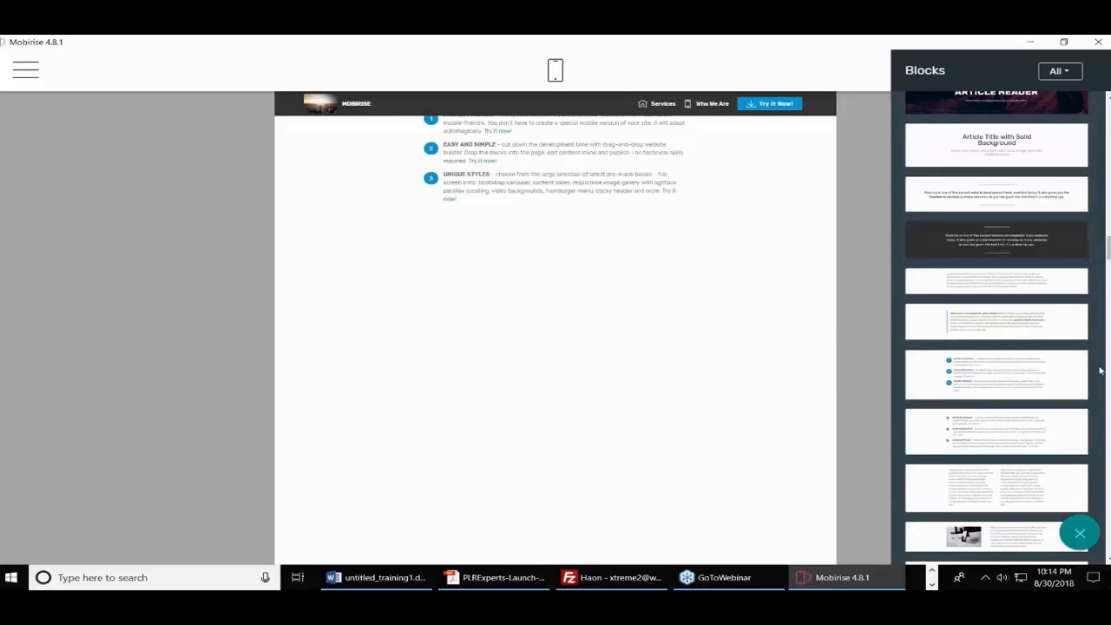
Step: Add the features block with three blue icon cards on a mountain background below the numbered list
{"action": "left_click_drag", "start_coordinate": [1109, 248], "coordinate": [1108, 282]}
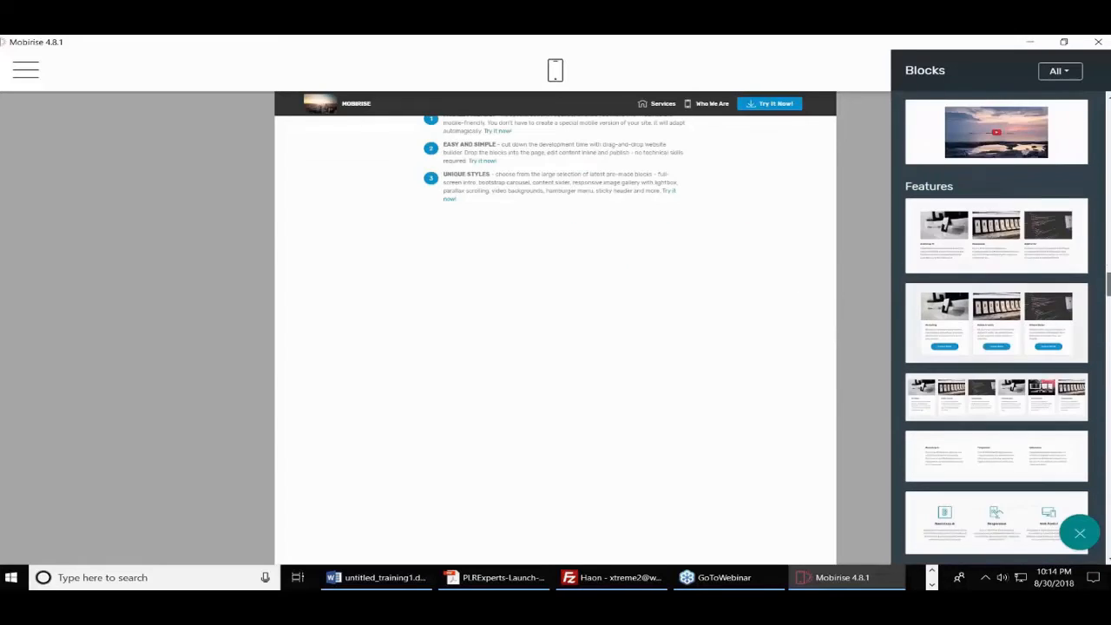
{"action": "scroll", "coordinate": [998, 347], "scroll_direction": "down", "scroll_amount": 3}
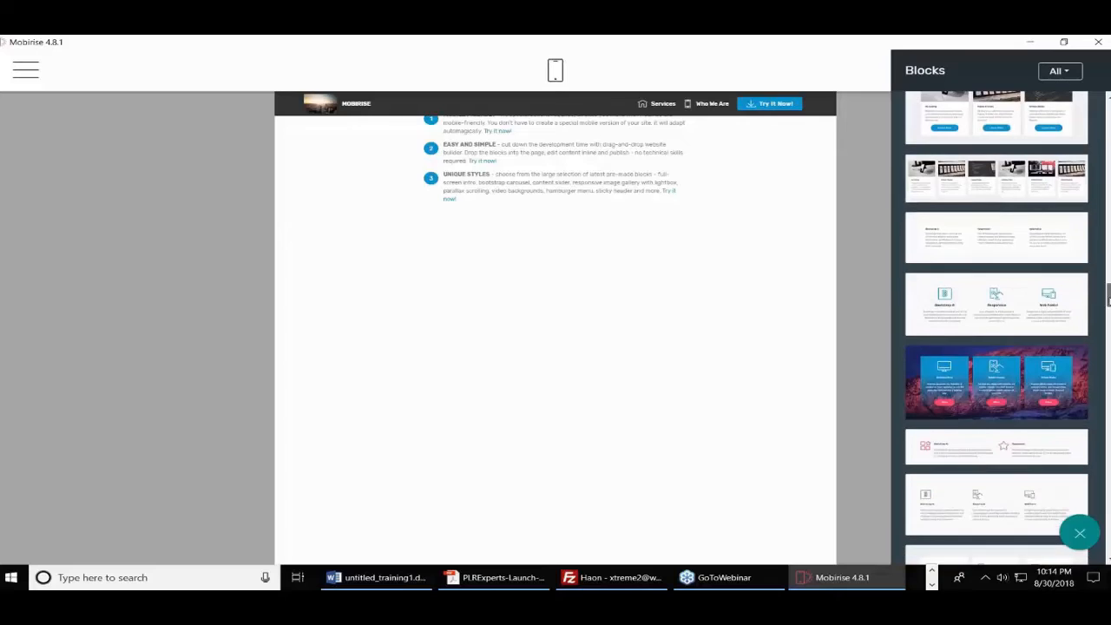
{"action": "left_click_drag", "start_coordinate": [1005, 371], "coordinate": [514, 308]}
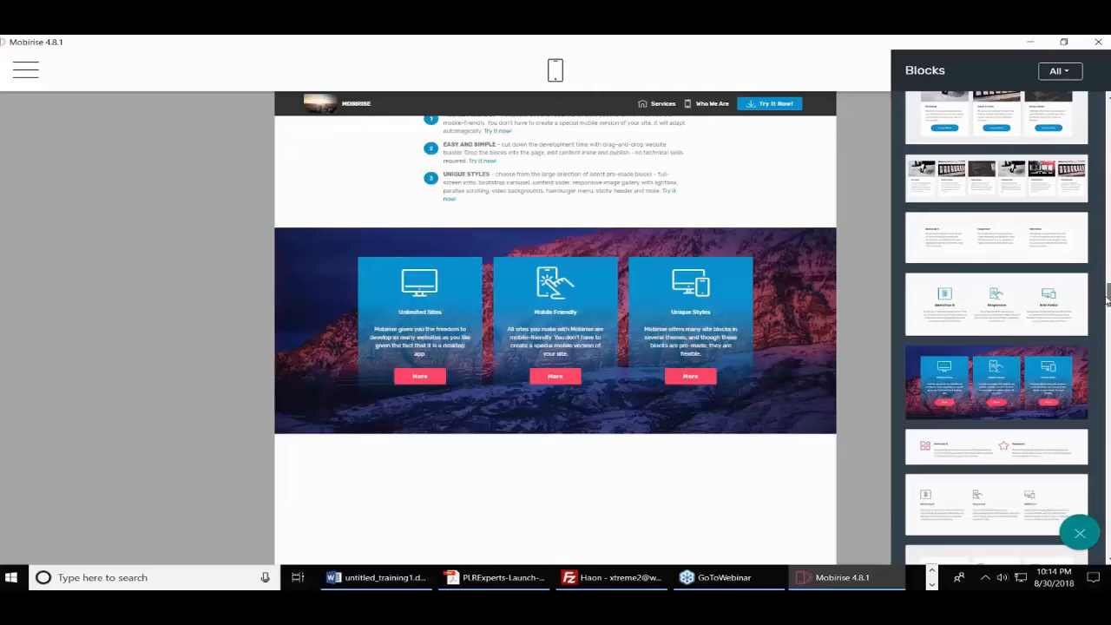
Step: Add the first Counters block with three icons below the features block and close the block library
{"action": "left_click_drag", "start_coordinate": [1107, 297], "coordinate": [1108, 376]}
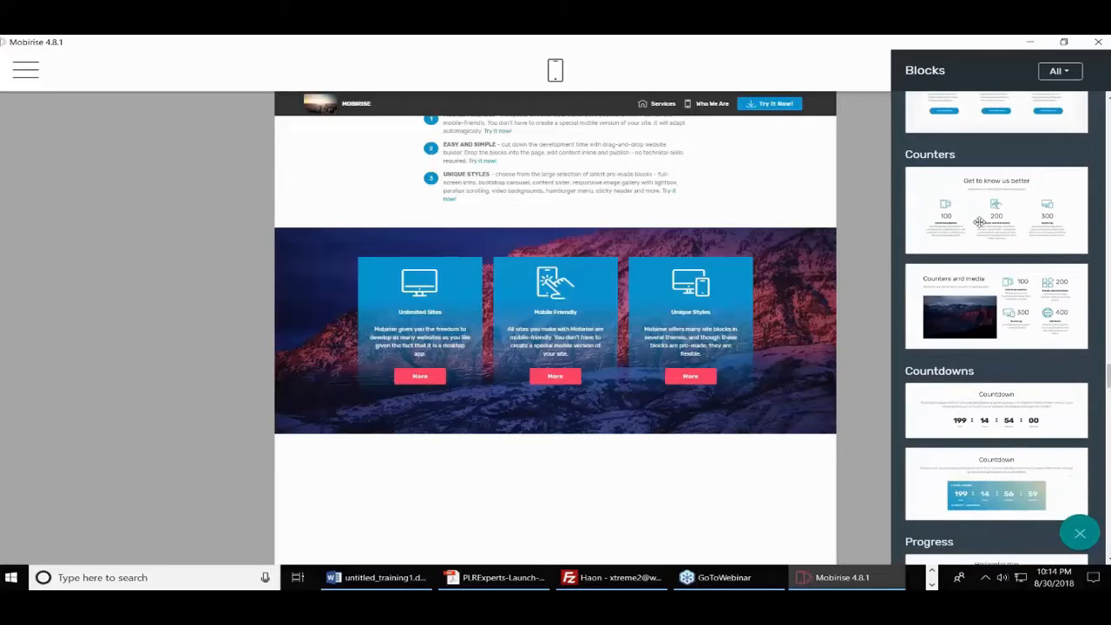
{"action": "left_click_drag", "start_coordinate": [979, 220], "coordinate": [694, 443]}
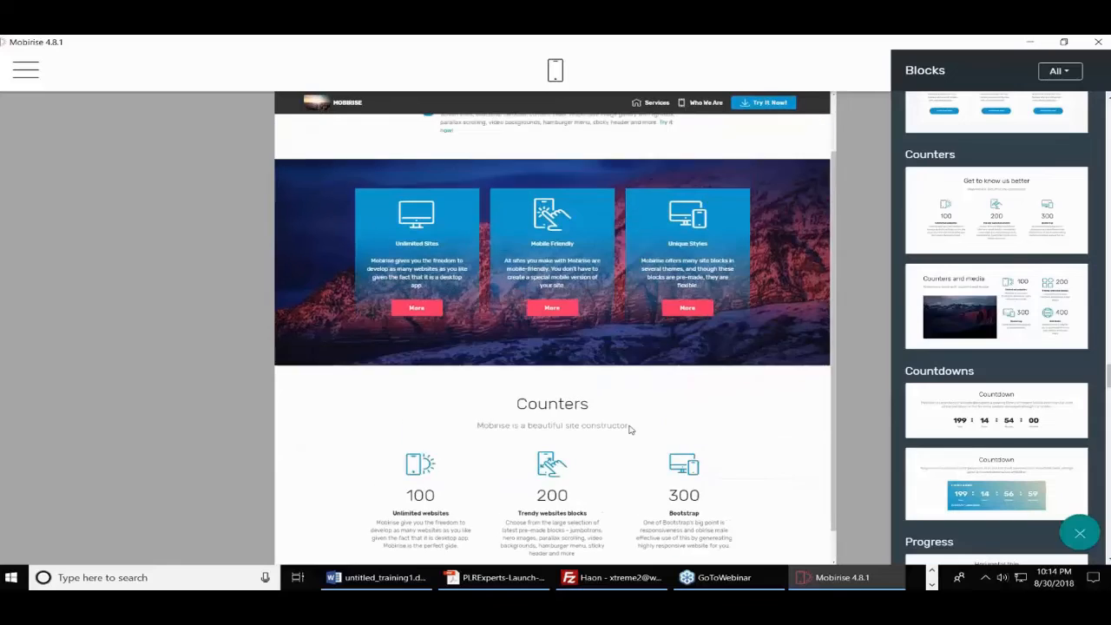
{"action": "scroll", "coordinate": [631, 428], "scroll_direction": "up", "scroll_amount": 1}
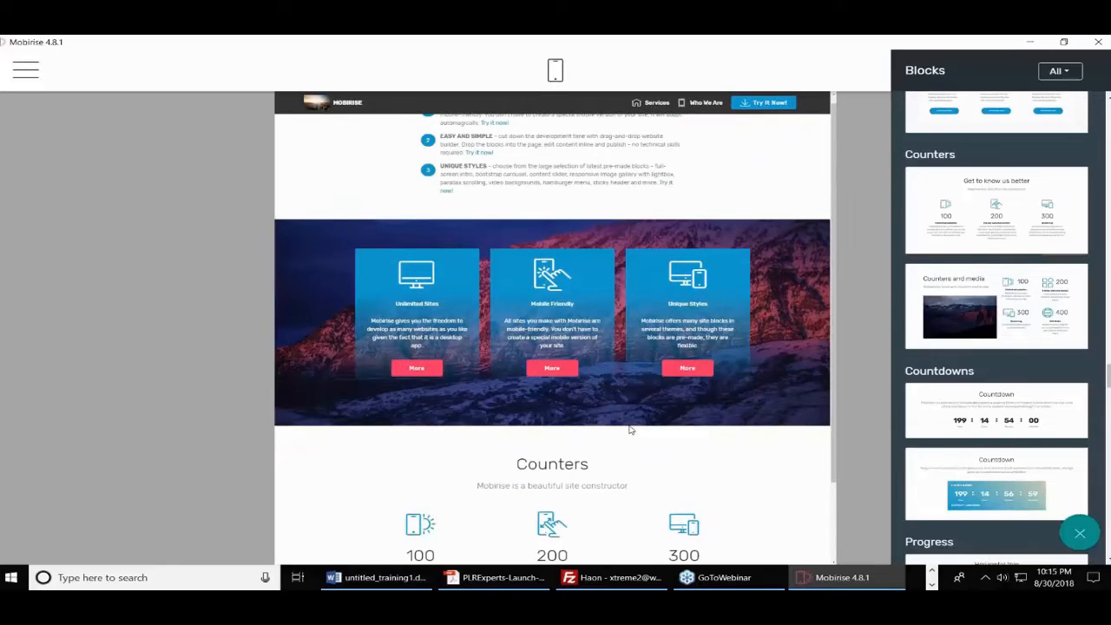
{"action": "left_click", "coordinate": [874, 159]}
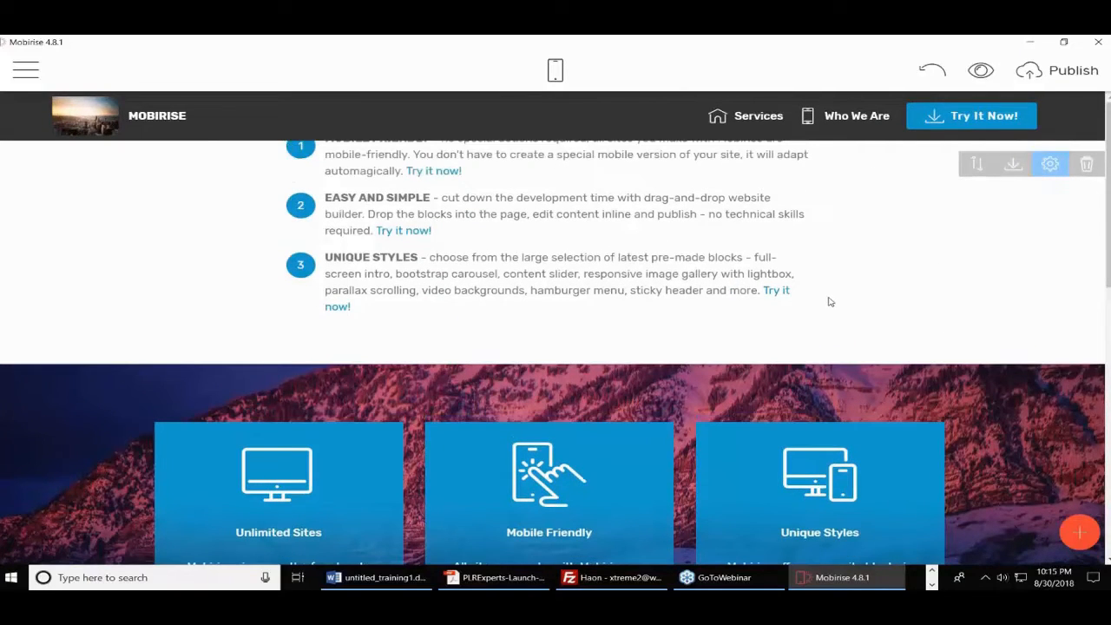
Step: Switch the About Us page to mobile view and examine how the list, features and counters blocks adapt to a phone screen
{"action": "left_click", "coordinate": [456, 213]}
{"action": "key", "text": "ctrl+a"}
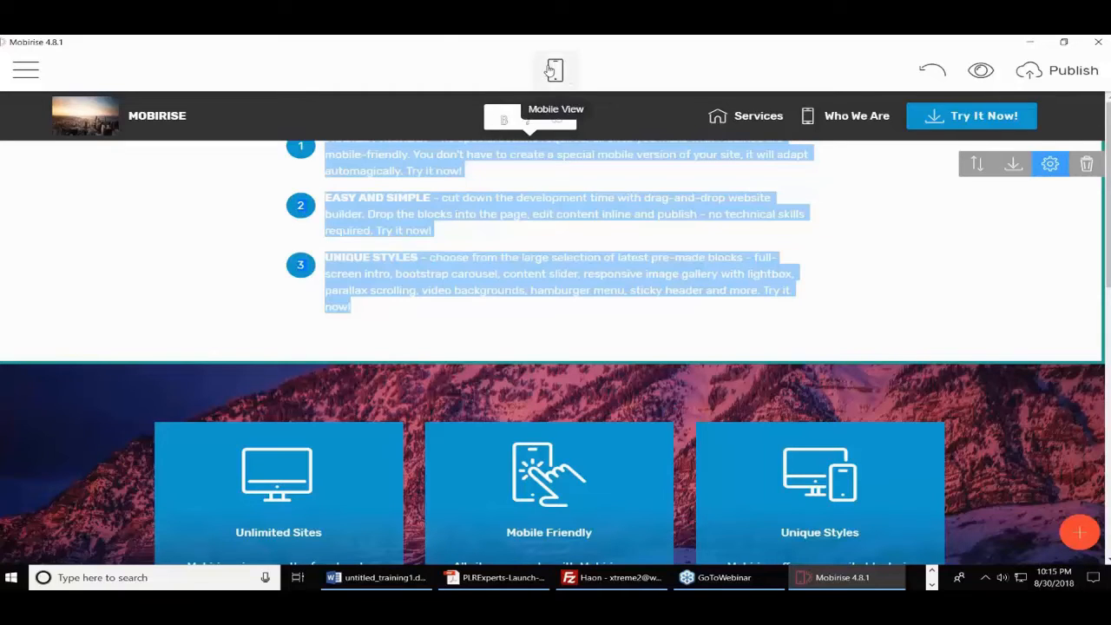
{"action": "left_click", "coordinate": [551, 70]}
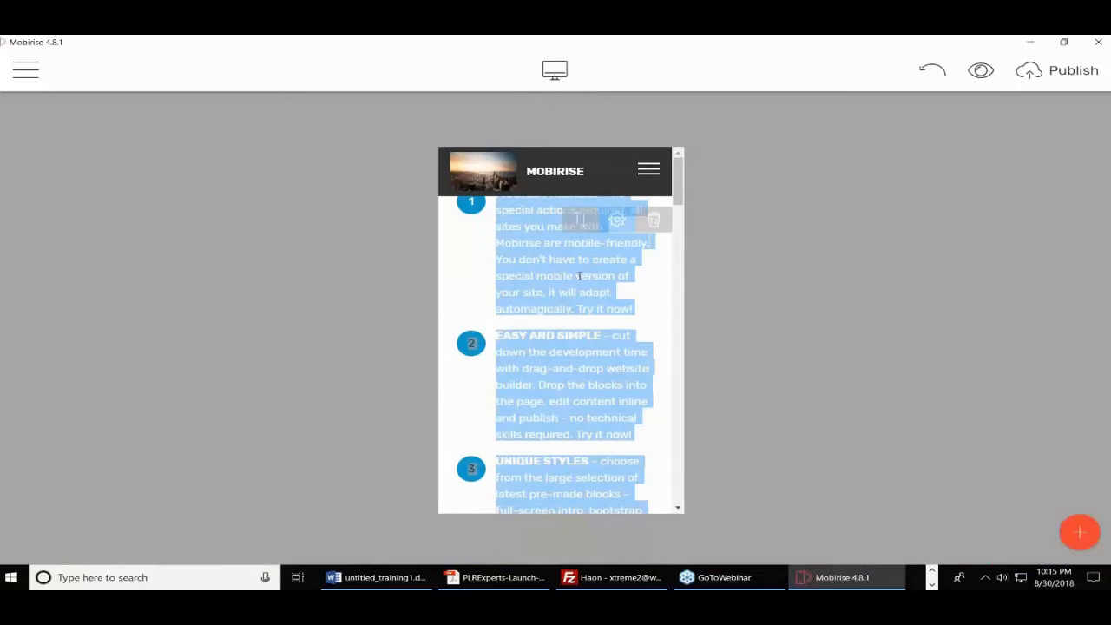
{"action": "left_click", "coordinate": [488, 249]}
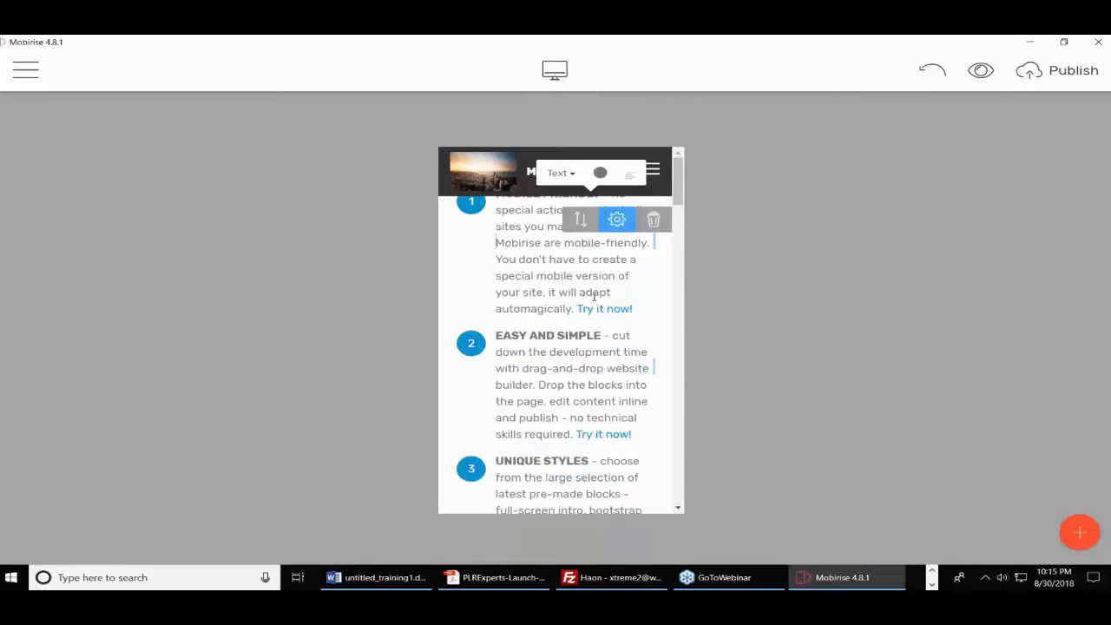
{"action": "scroll", "coordinate": [595, 296], "scroll_direction": "down", "scroll_amount": 10}
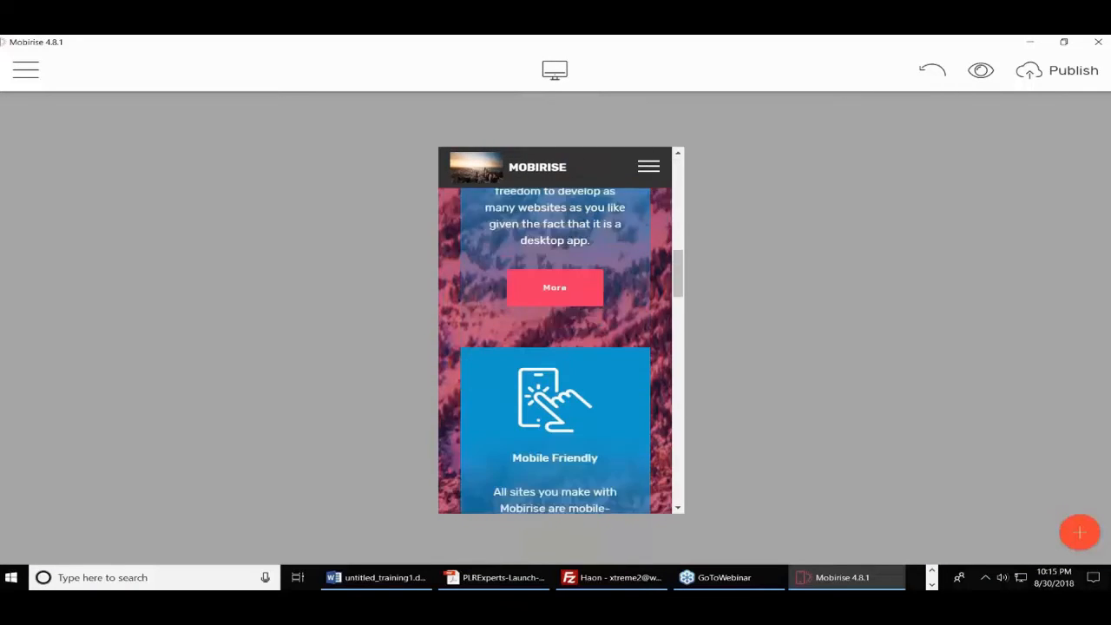
{"action": "scroll", "coordinate": [554, 351], "scroll_direction": "down", "scroll_amount": 10}
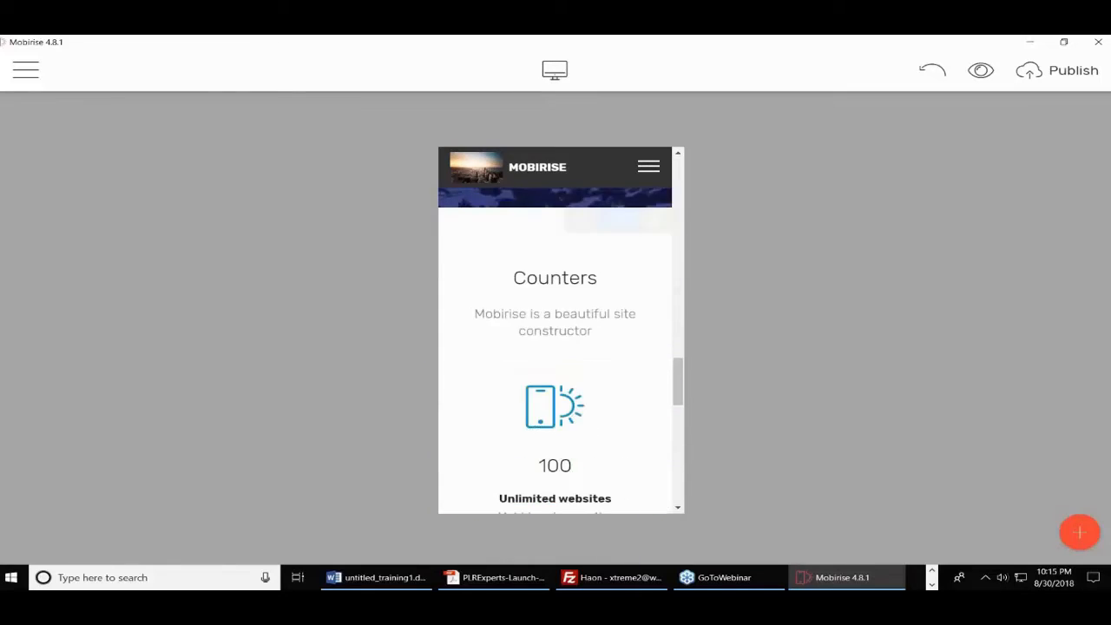
{"action": "scroll", "coordinate": [555, 351], "scroll_direction": "down", "scroll_amount": 8}
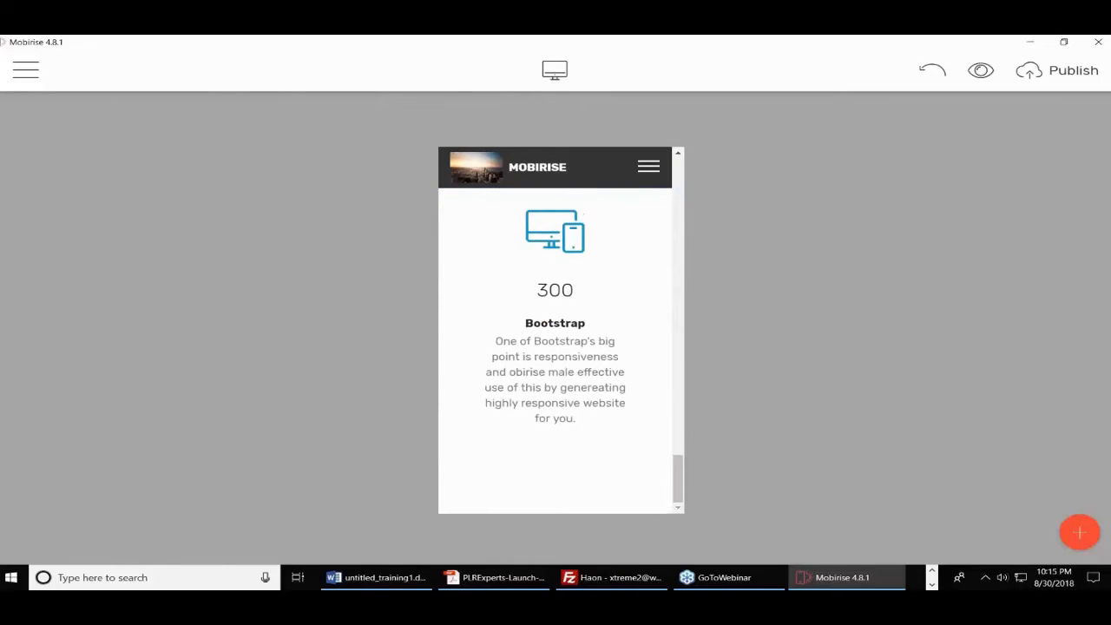
{"action": "scroll", "coordinate": [555, 350], "scroll_direction": "up", "scroll_amount": 10}
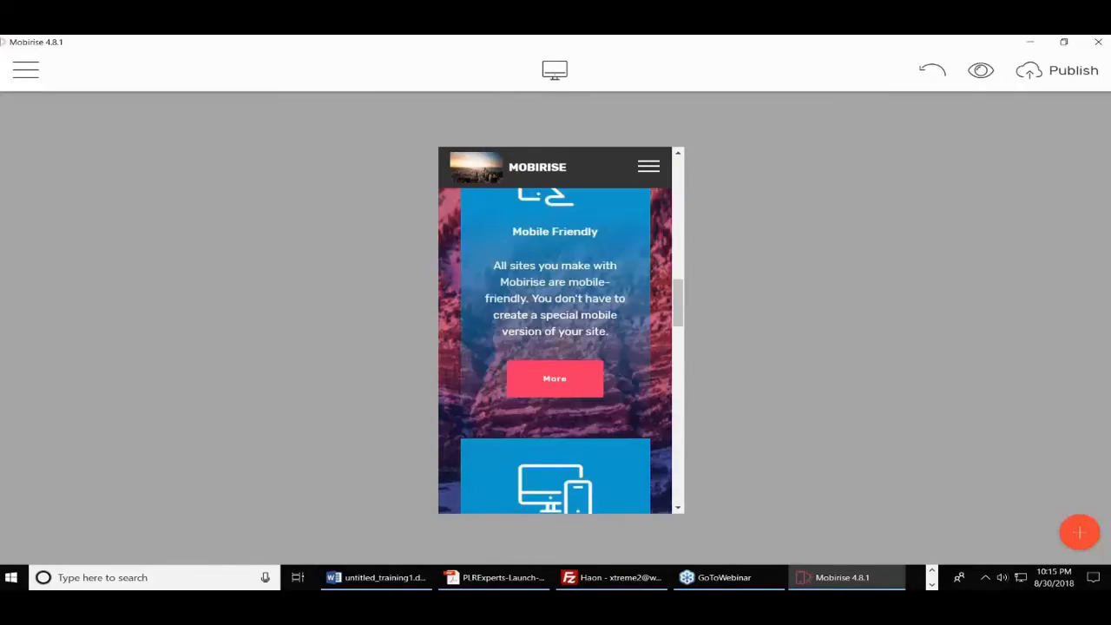
Step: Return the About Us page from mobile view to desktop view
{"action": "scroll", "coordinate": [555, 351], "scroll_direction": "up", "scroll_amount": 10}
{"action": "left_click", "coordinate": [495, 243]}
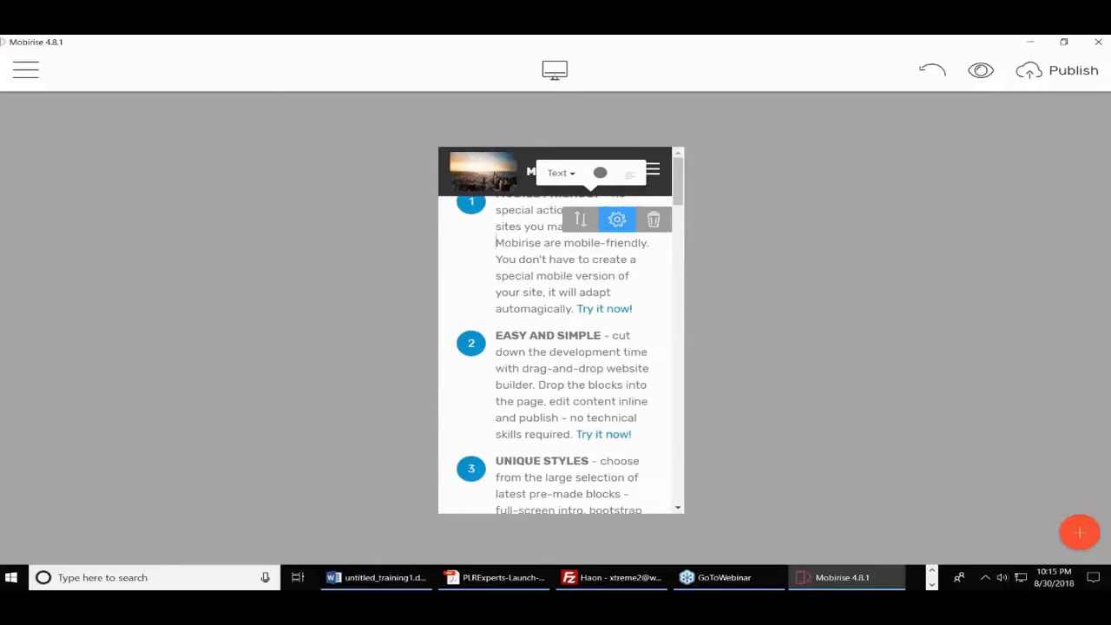
{"action": "left_click", "coordinate": [555, 69]}
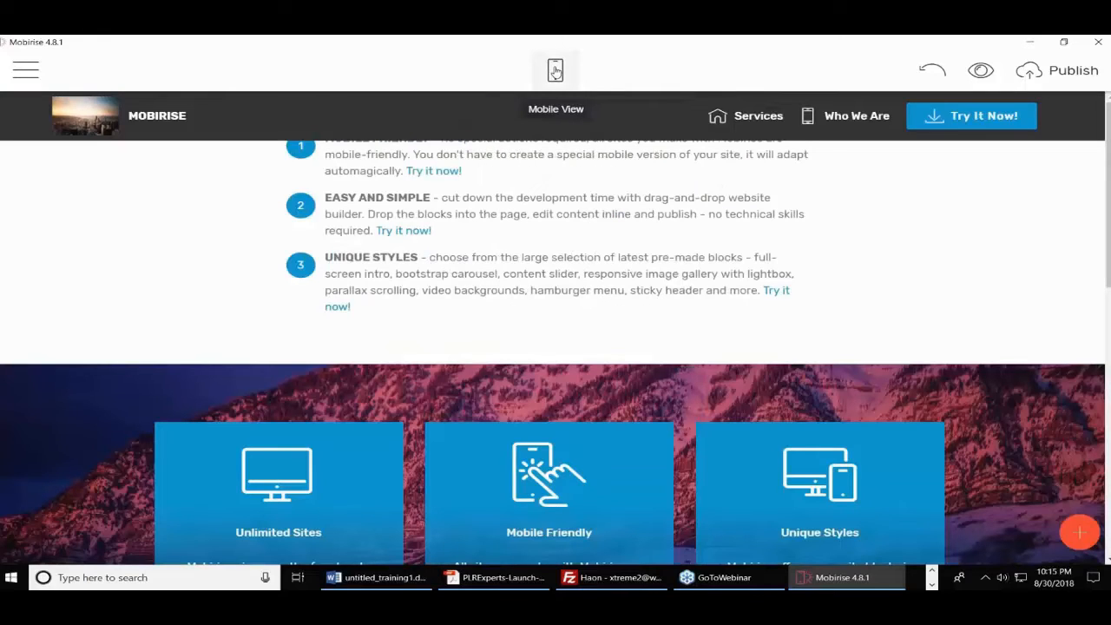
Step: Create a new page titled Privacy Policy and return to its empty canvas
{"action": "left_click", "coordinate": [33, 75]}
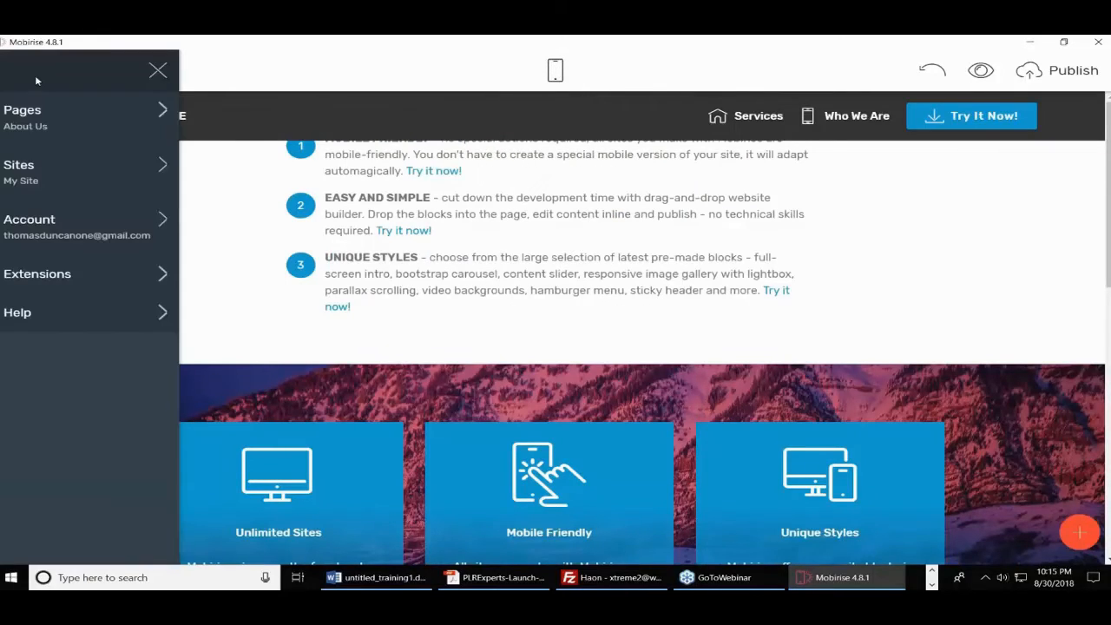
{"action": "left_click", "coordinate": [98, 127]}
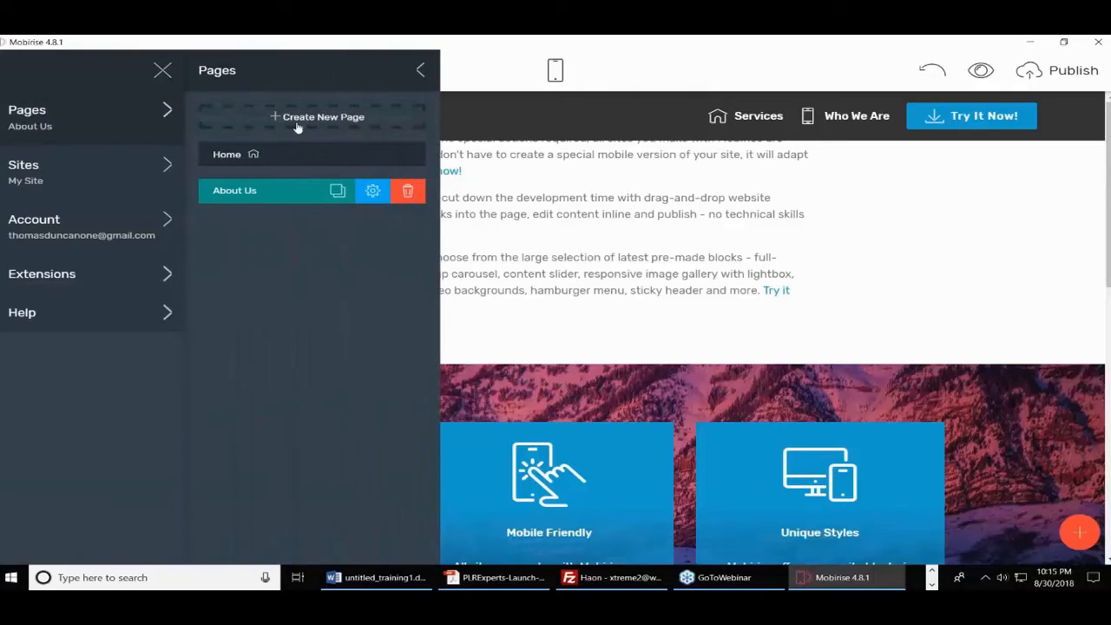
{"action": "left_click", "coordinate": [304, 123]}
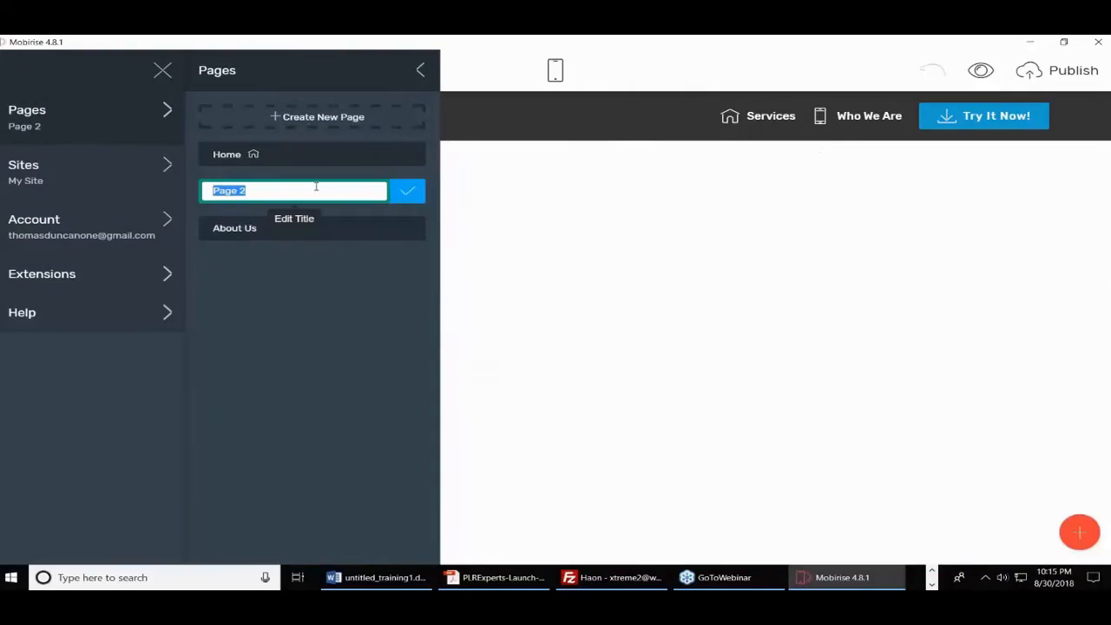
{"action": "type", "text": "Privacy POl"}
{"action": "key", "text": "BackSpace"}
{"action": "key", "text": "BackSpace"}
{"action": "type", "text": "op"}
{"action": "key", "text": "BackSpace"}
{"action": "type", "text": "licy"}
{"action": "left_click", "coordinate": [412, 192]}
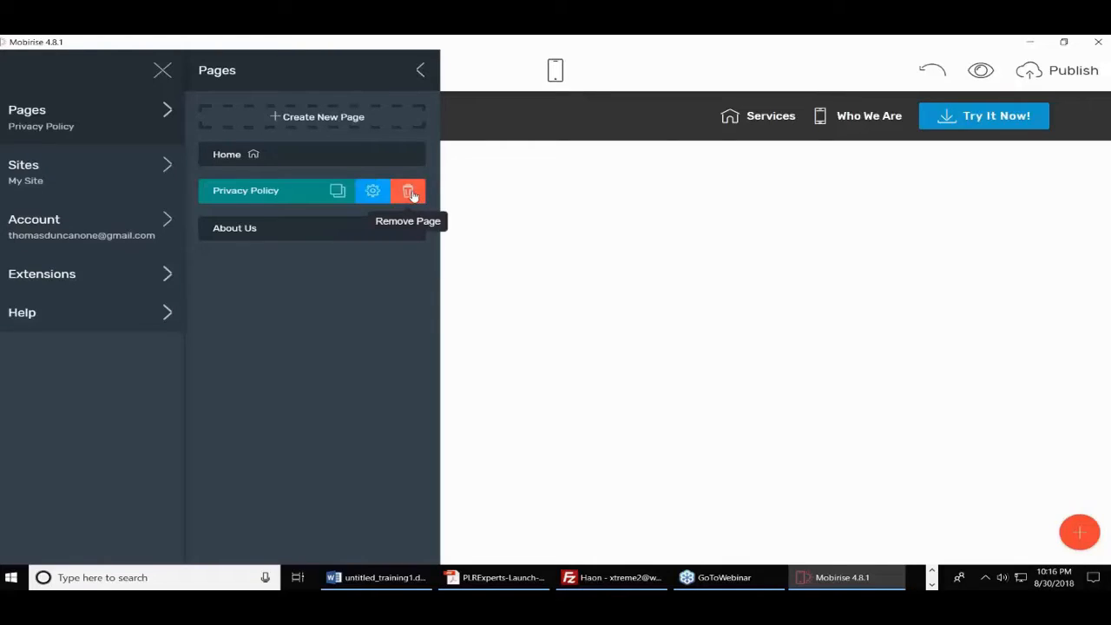
{"action": "left_click", "coordinate": [607, 341]}
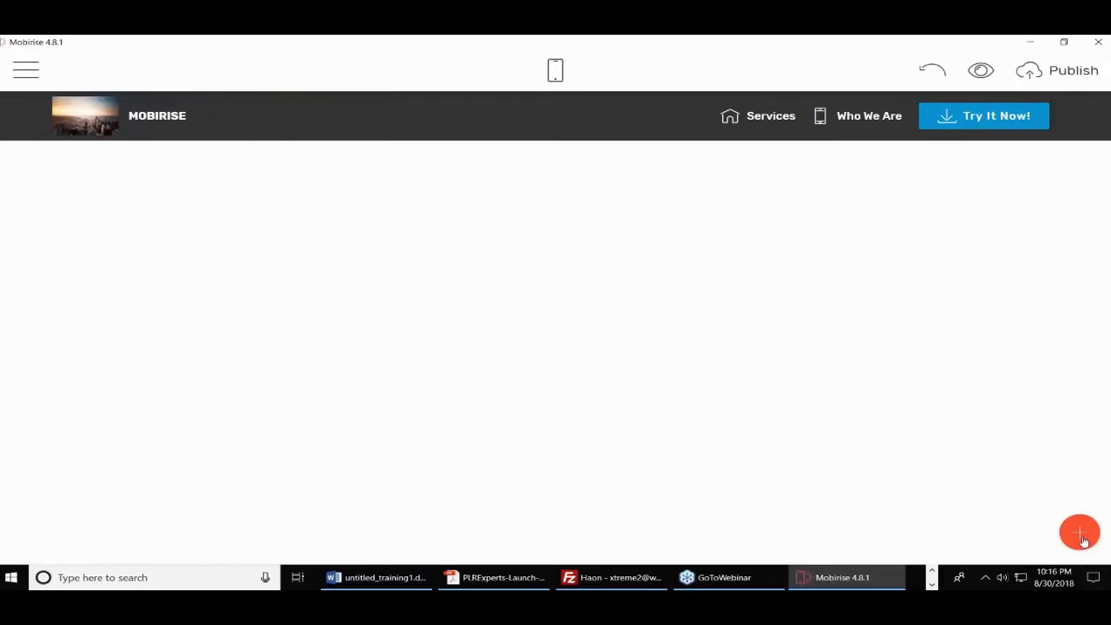
Step: Add the Article Header block with the mountain background to the empty Privacy Policy page
{"action": "left_click", "coordinate": [1080, 533]}
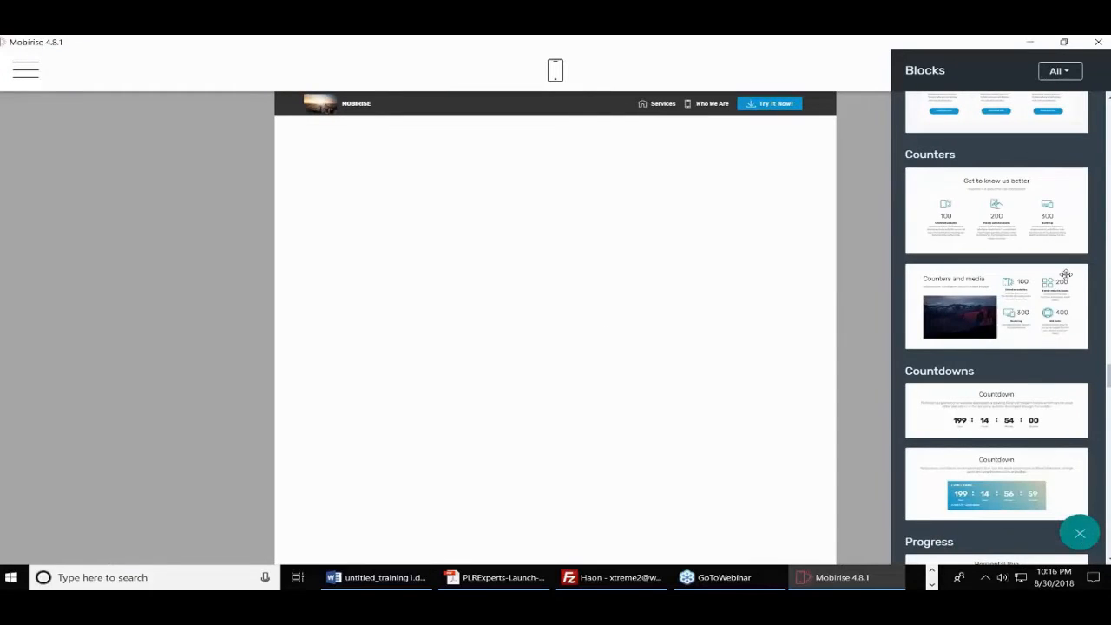
{"action": "scroll", "coordinate": [1058, 278], "scroll_direction": "up", "scroll_amount": 6}
{"action": "scroll", "coordinate": [1039, 321], "scroll_direction": "up", "scroll_amount": 10}
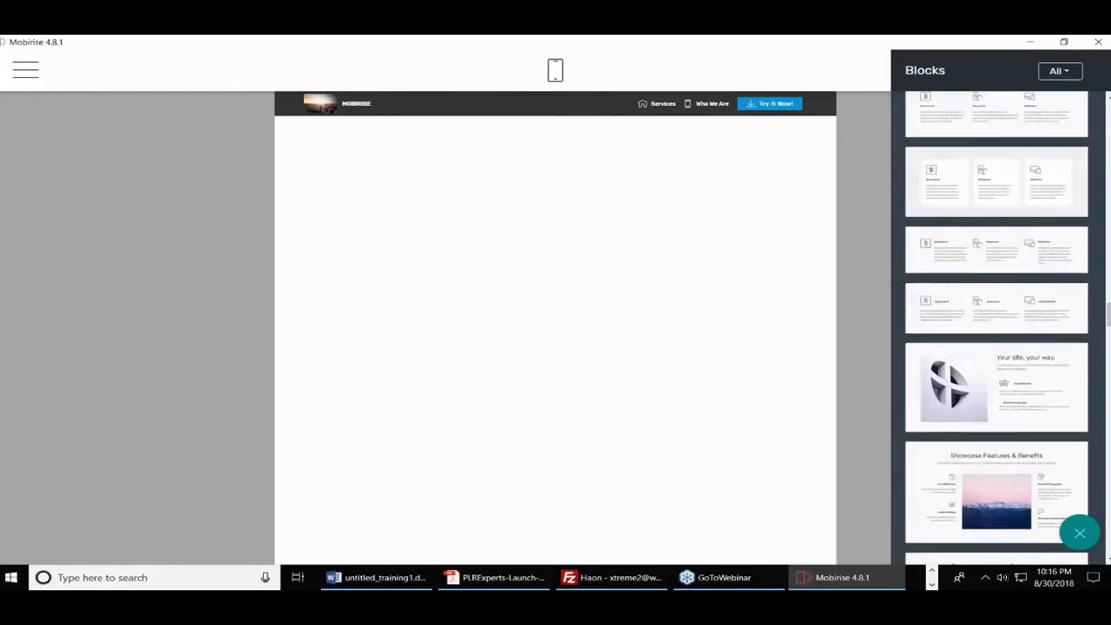
{"action": "scroll", "coordinate": [997, 330], "scroll_direction": "up", "scroll_amount": 10}
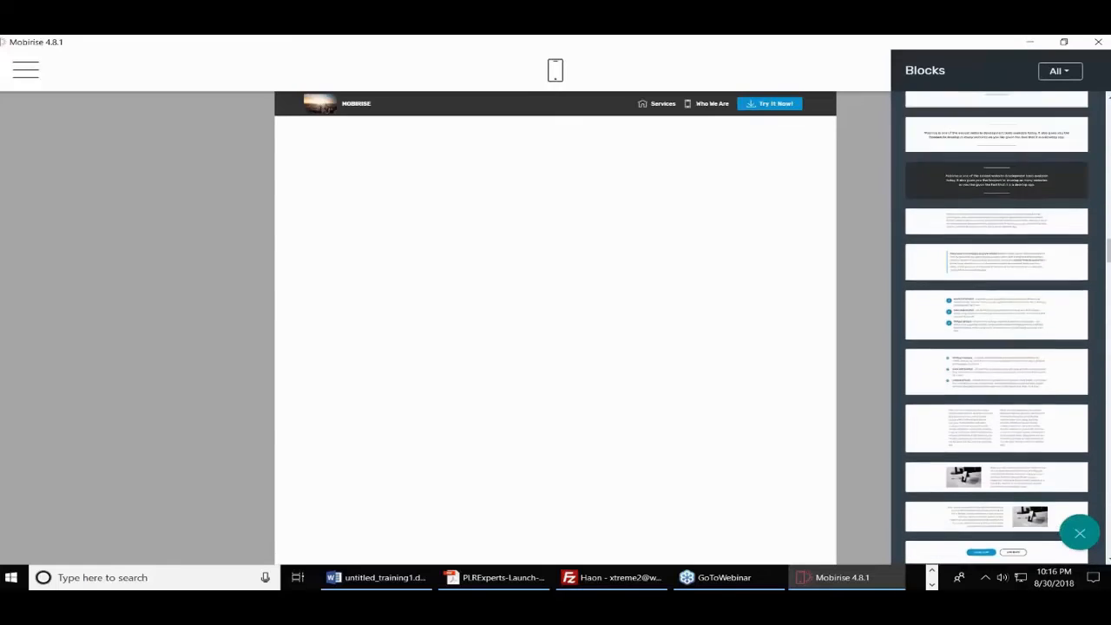
{"action": "scroll", "coordinate": [997, 330], "scroll_direction": "down", "scroll_amount": 3}
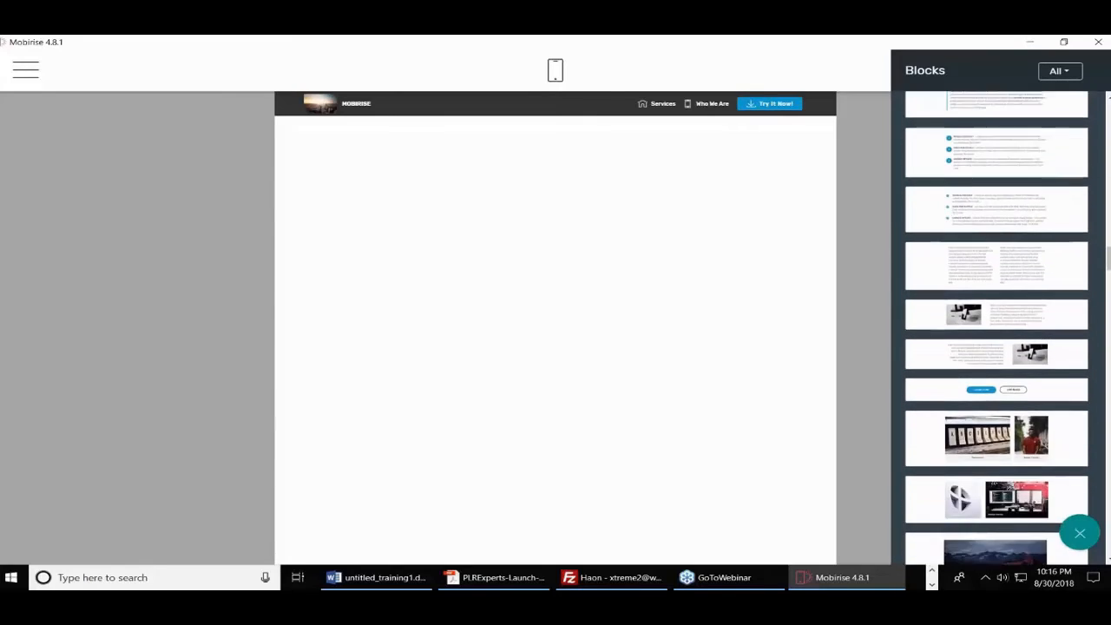
{"action": "scroll", "coordinate": [996, 330], "scroll_direction": "up", "scroll_amount": 6}
{"action": "scroll", "coordinate": [946, 243], "scroll_direction": "down", "scroll_amount": 1}
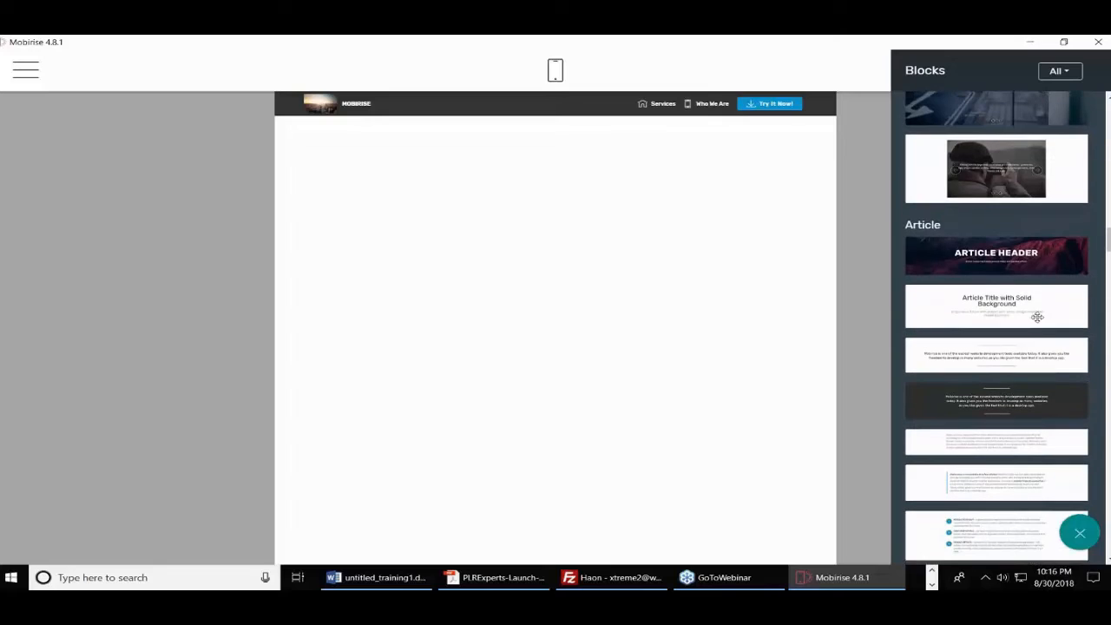
{"action": "left_click_drag", "start_coordinate": [946, 243], "coordinate": [499, 175]}
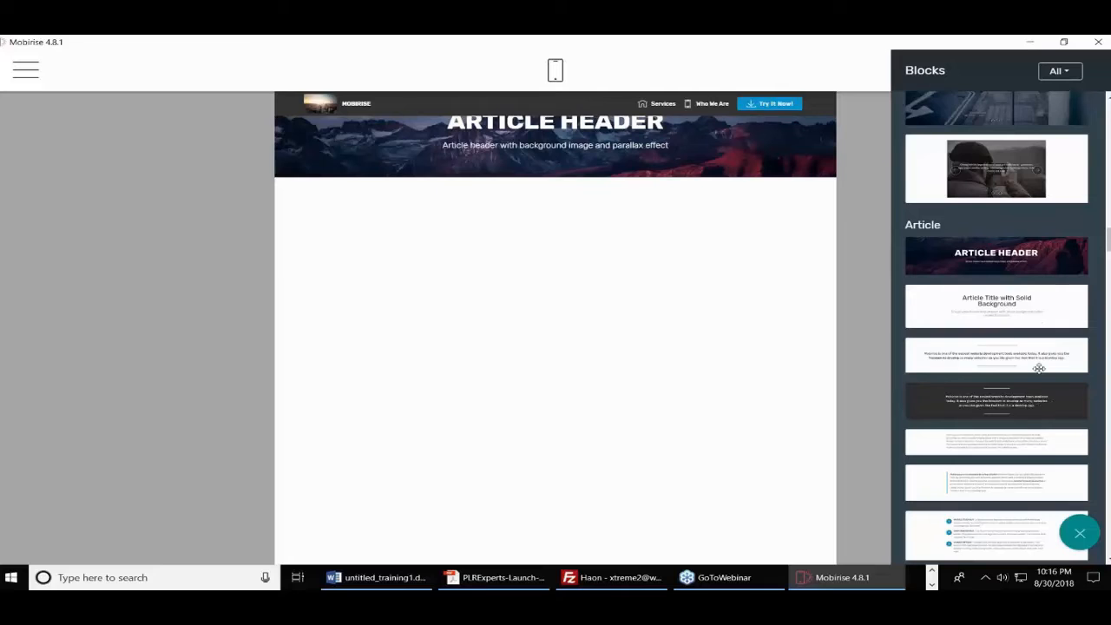
Step: Add the two-column text article block below the article header and select its left paragraph
{"action": "scroll", "coordinate": [1037, 382], "scroll_direction": "down", "scroll_amount": 4}
{"action": "scroll", "coordinate": [1024, 382], "scroll_direction": "down", "scroll_amount": 1}
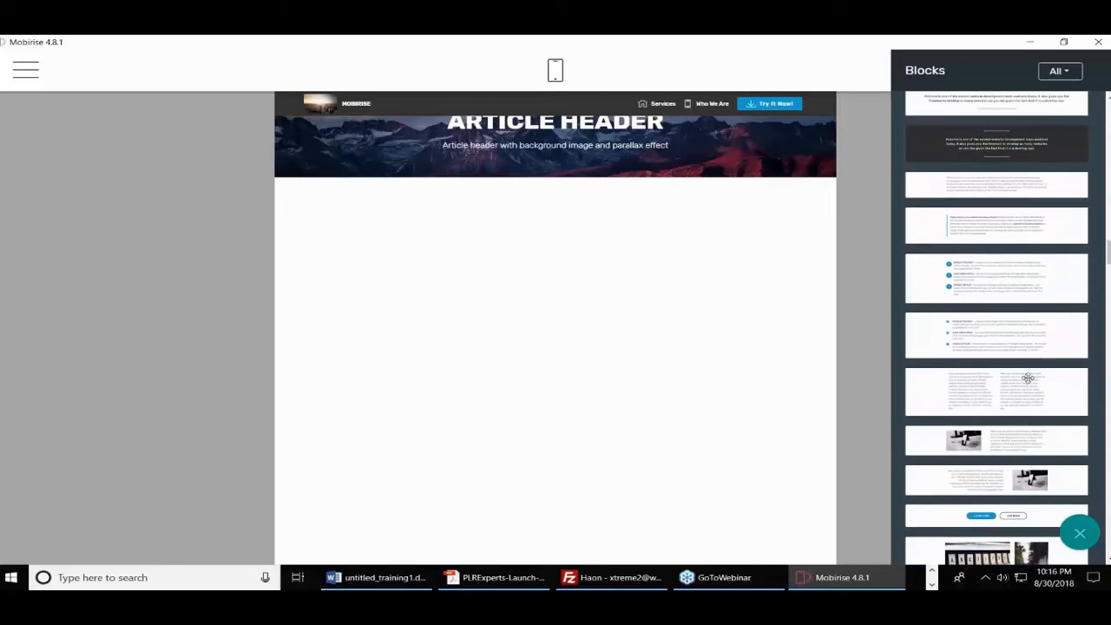
{"action": "left_click_drag", "start_coordinate": [1020, 386], "coordinate": [551, 304]}
{"action": "left_click", "coordinate": [570, 102]}
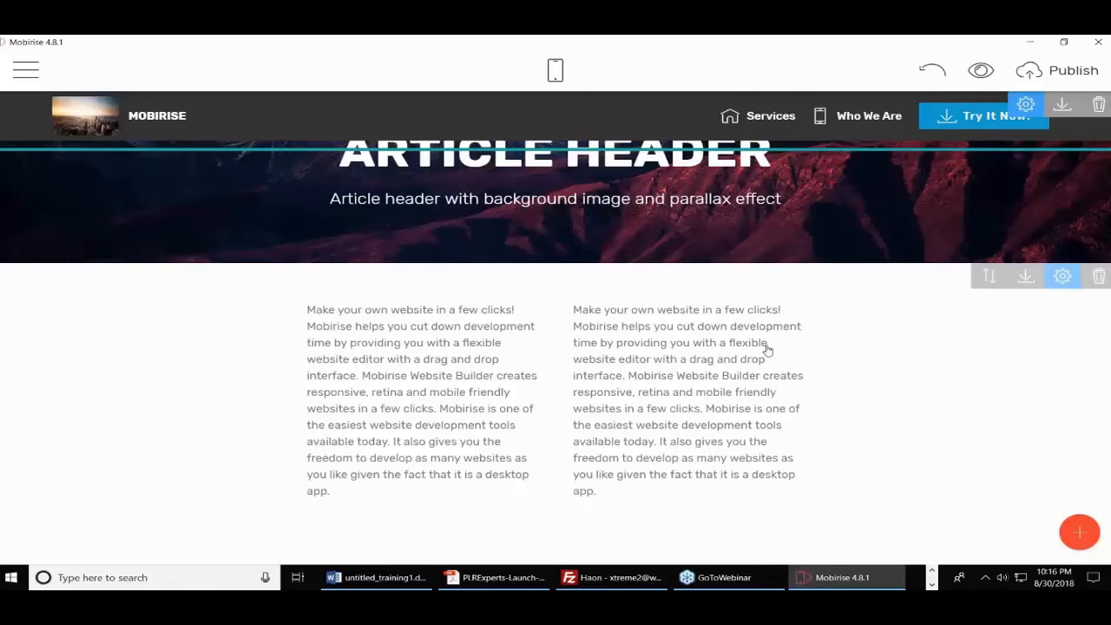
{"action": "left_click", "coordinate": [332, 314]}
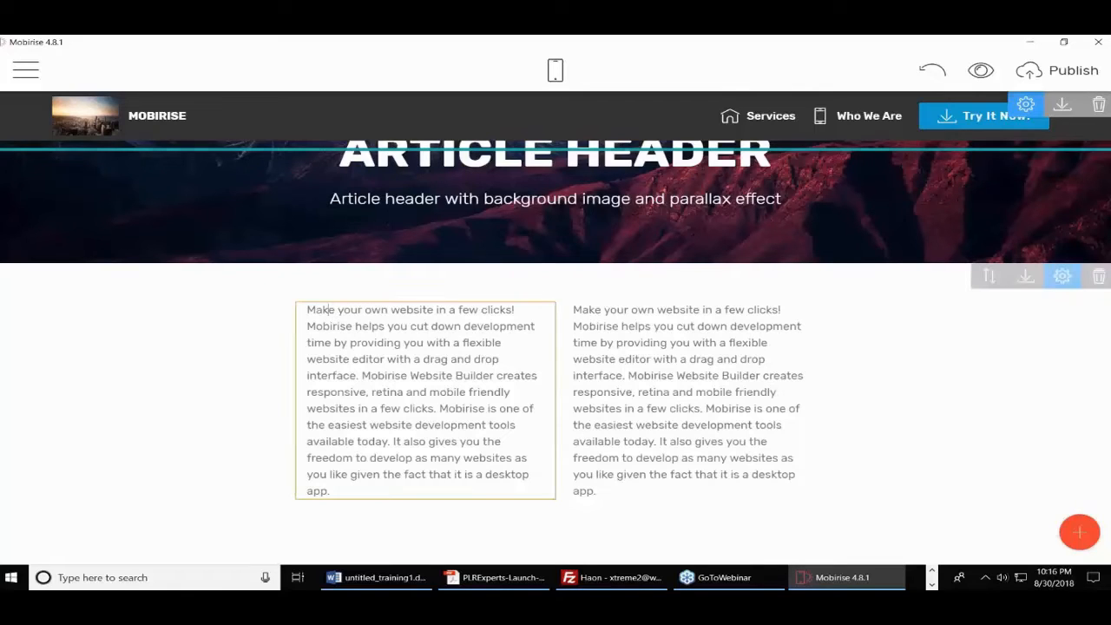
{"action": "triple_click", "coordinate": [332, 310]}
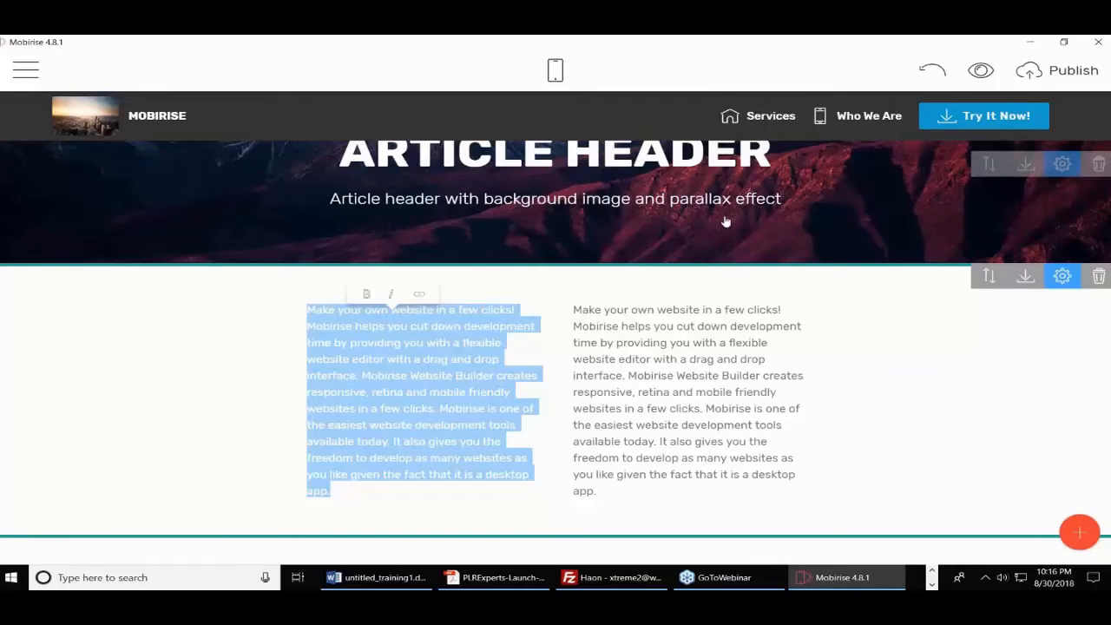
Step: Try to delete the Try It Now! button from the navigation menu
{"action": "left_click", "coordinate": [1012, 134]}
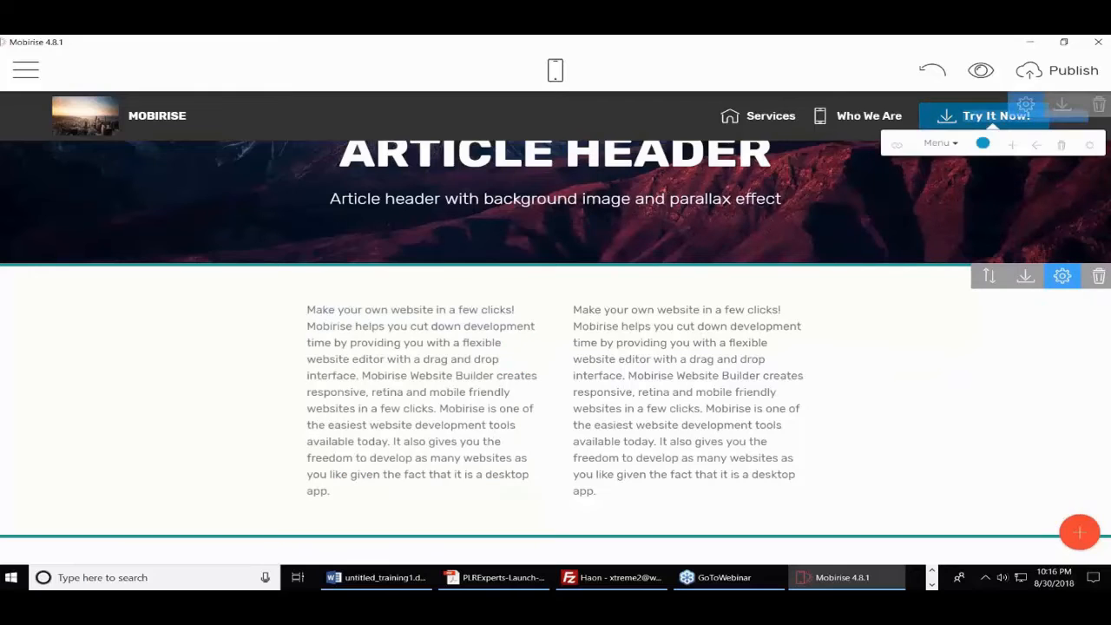
{"action": "left_click", "coordinate": [1061, 144]}
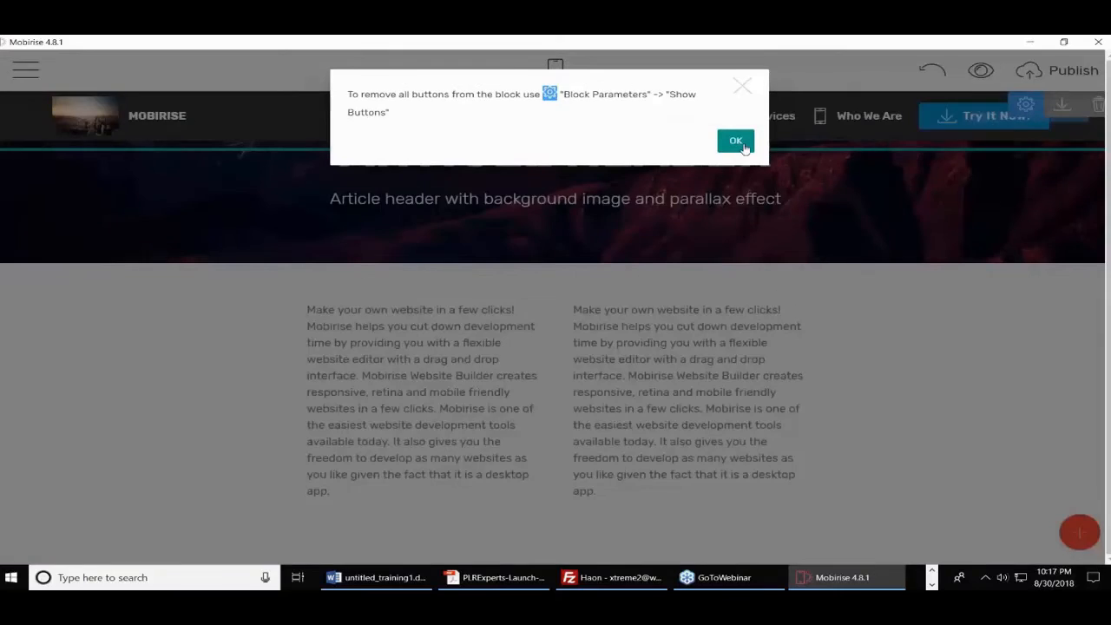
{"action": "left_click", "coordinate": [735, 140]}
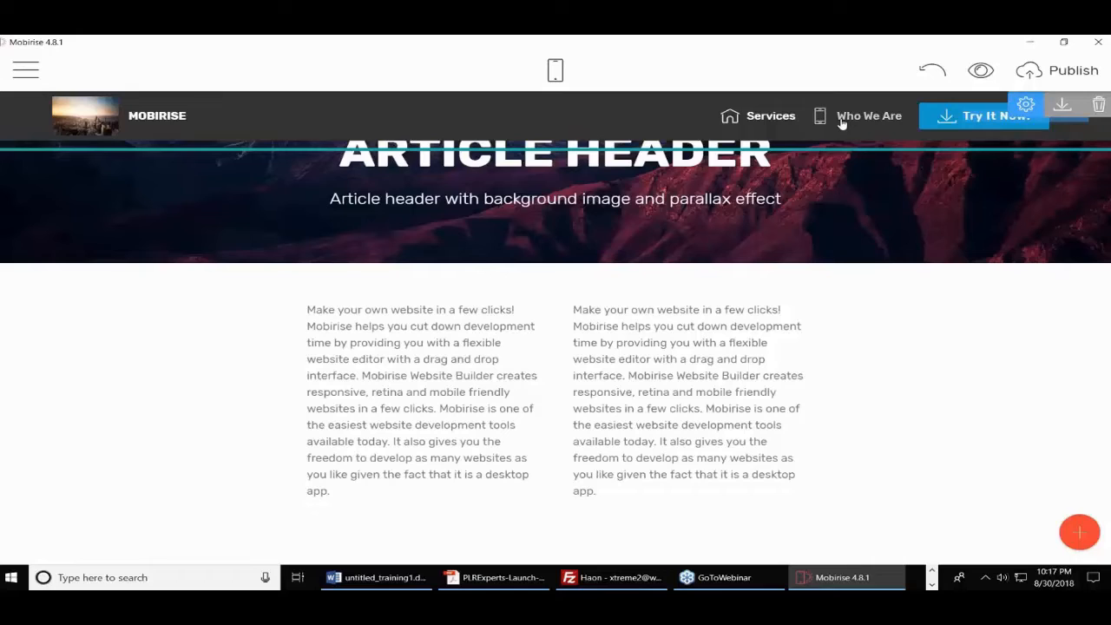
Step: Remove the navigation menu block from the Privacy Policy page
{"action": "left_click", "coordinate": [1099, 105]}
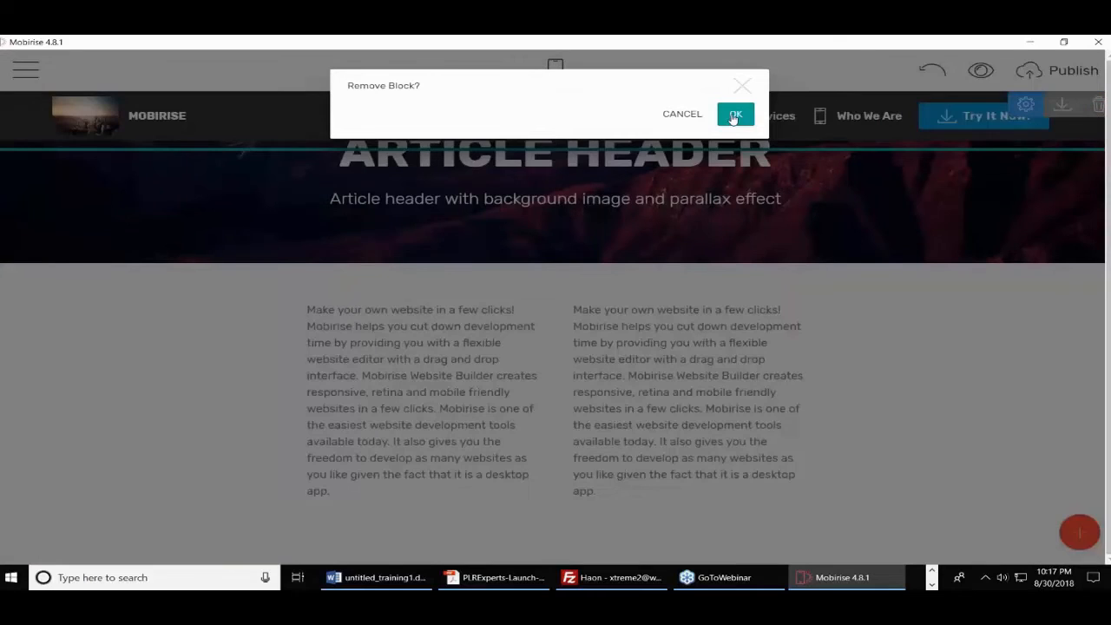
{"action": "left_click", "coordinate": [734, 116]}
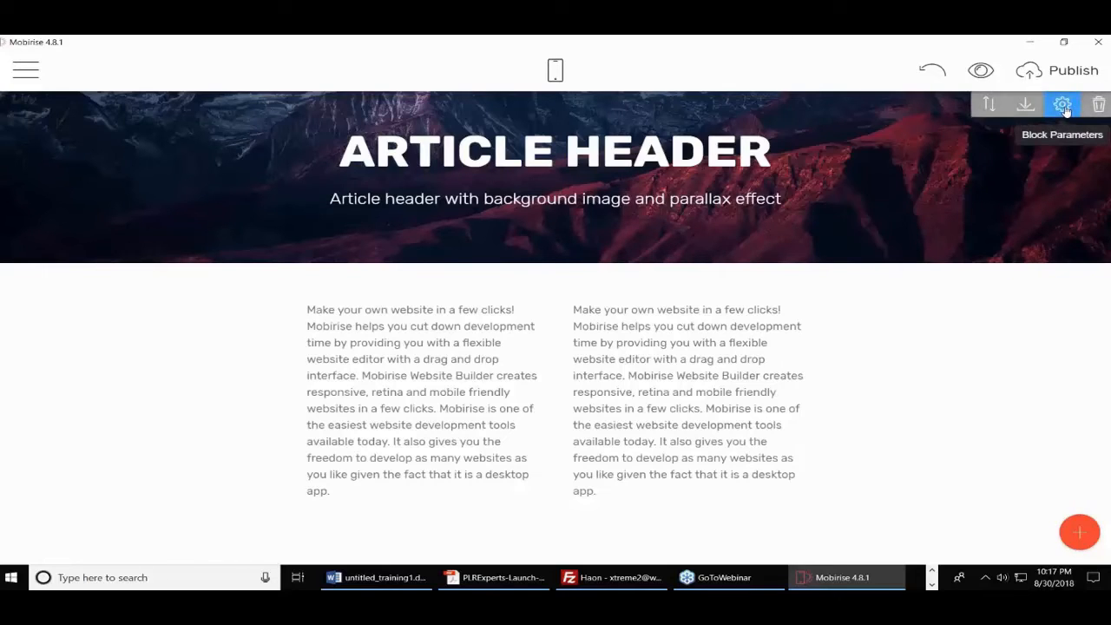
Step: Give the article header a background video using the copied YouTube link ending in watch?v=8mr26vZwRqM
{"action": "left_click", "coordinate": [1064, 105]}
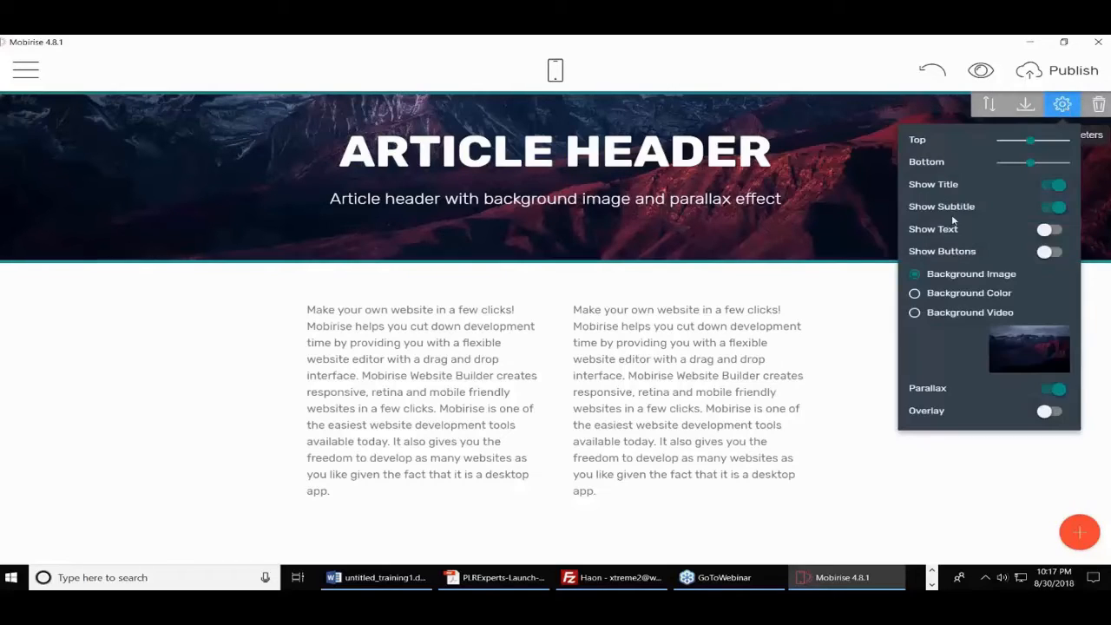
{"action": "left_click", "coordinate": [914, 314]}
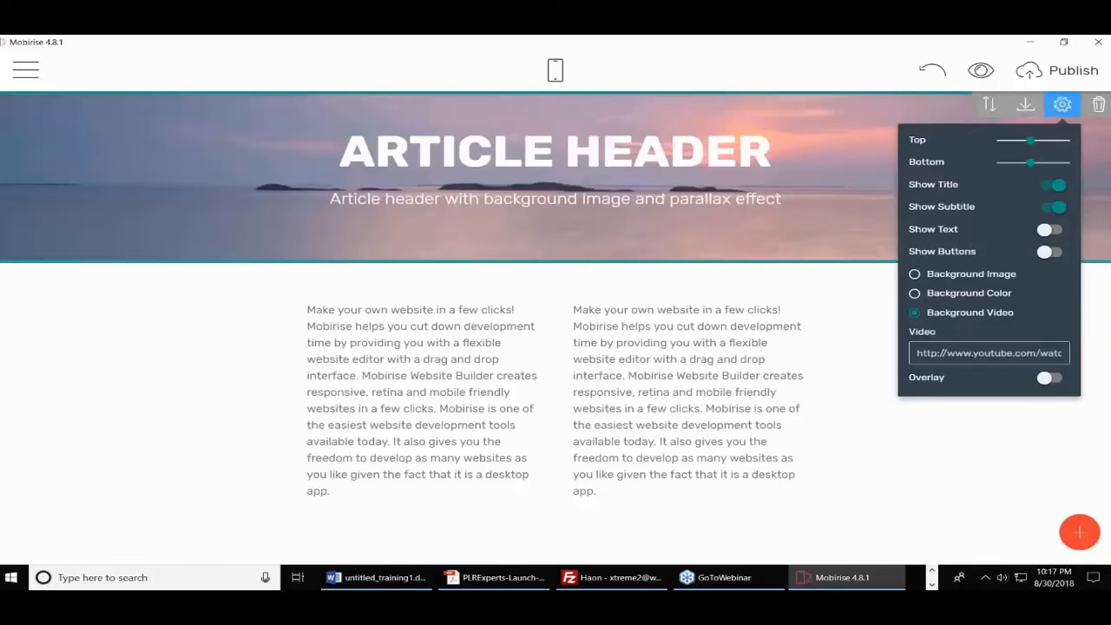
{"action": "left_click_drag", "start_coordinate": [919, 355], "coordinate": [1109, 353]}
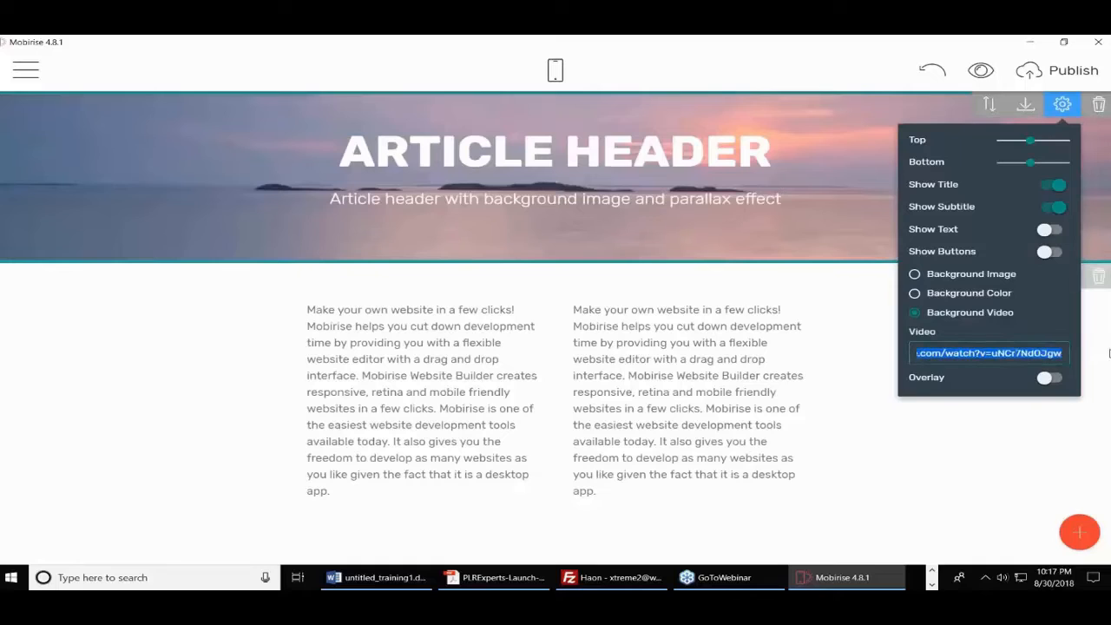
{"action": "key", "text": "ctrl+v"}
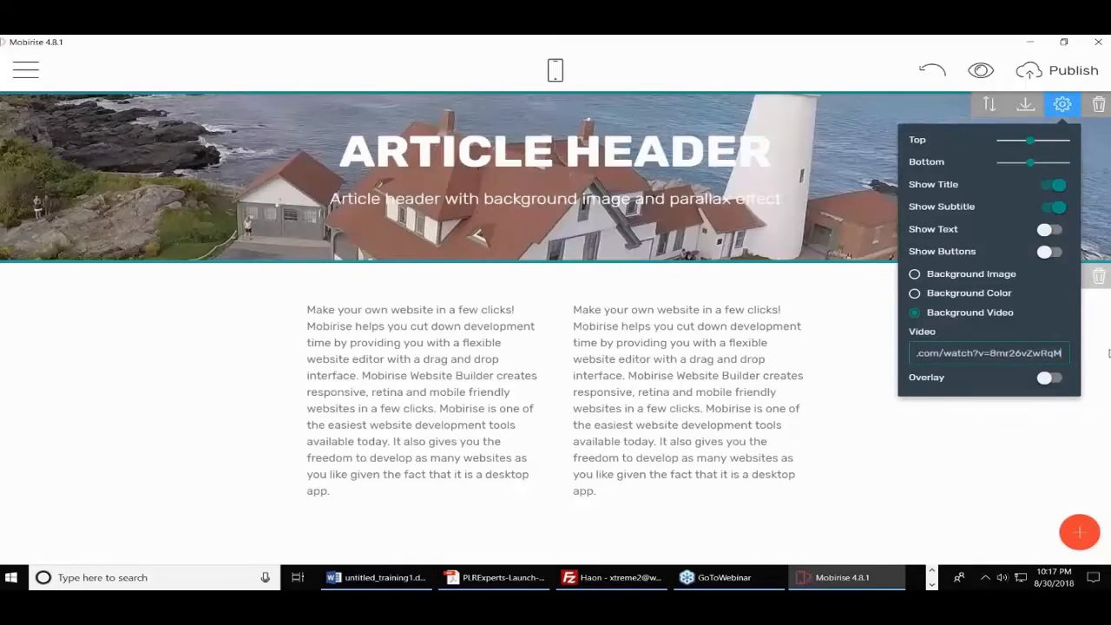
{"action": "left_click", "coordinate": [1013, 453]}
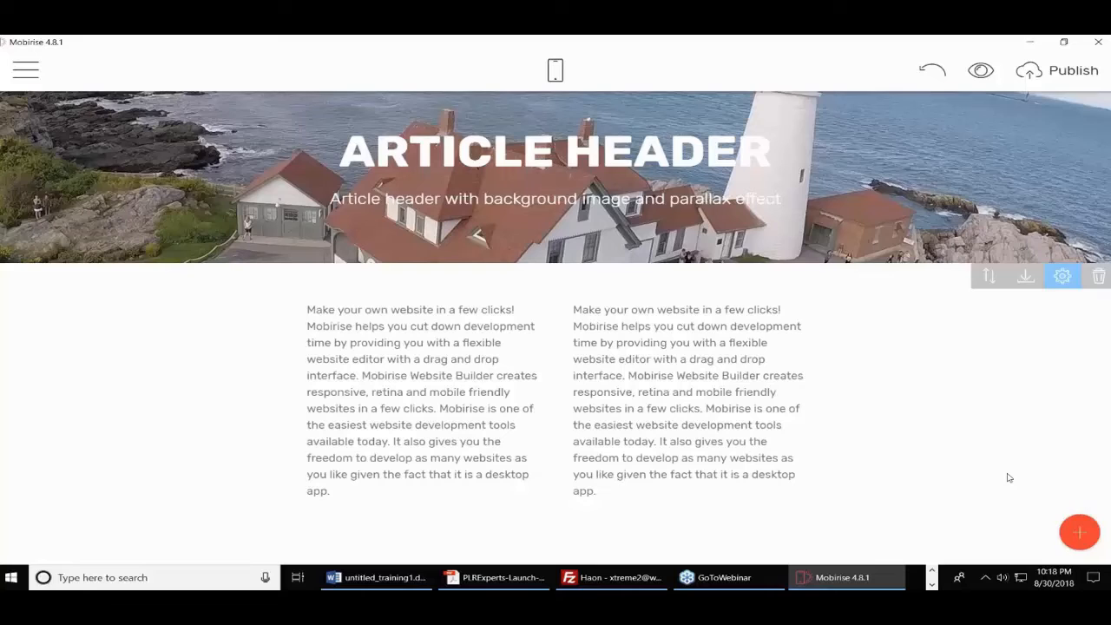
Step: Open the publish settings and browse to Downloads for the local drive folder
{"action": "left_click", "coordinate": [1074, 79]}
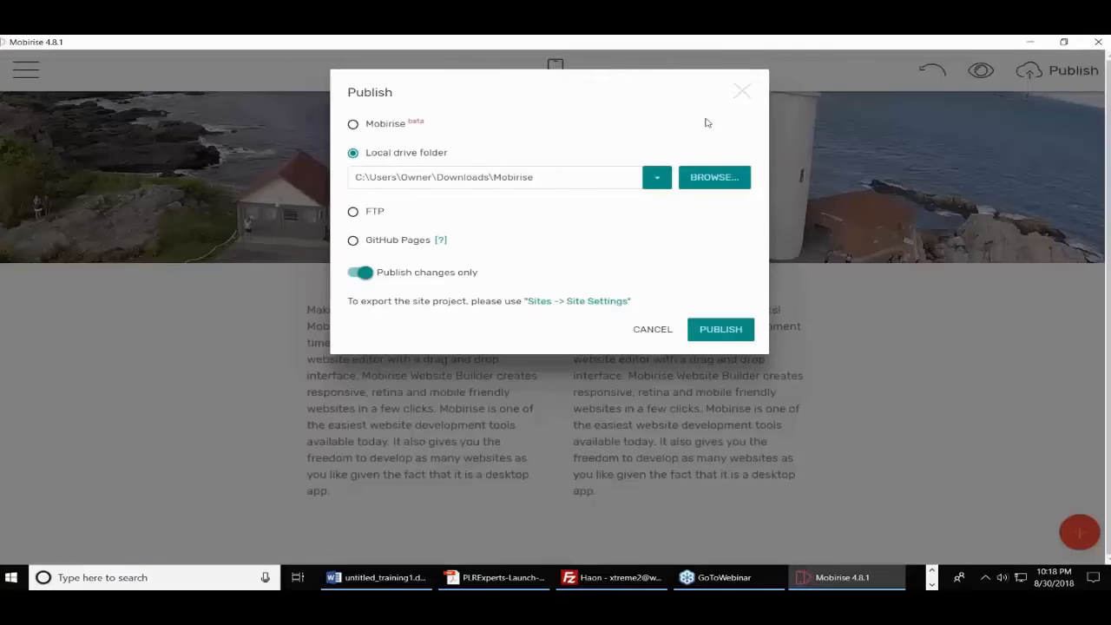
{"action": "left_click", "coordinate": [703, 178]}
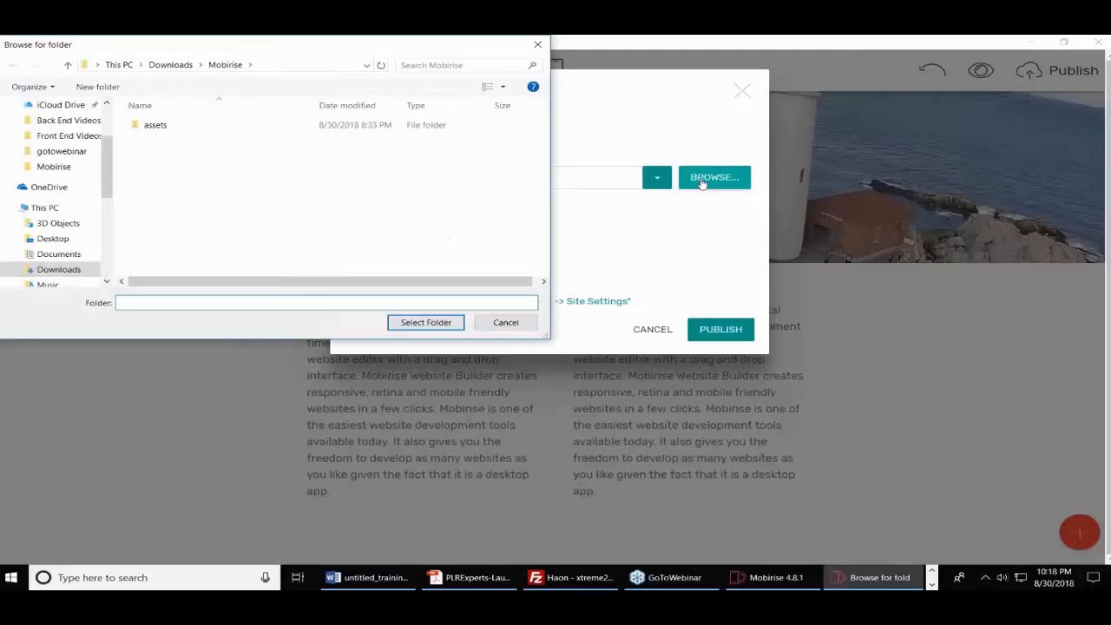
{"action": "left_click", "coordinate": [189, 70]}
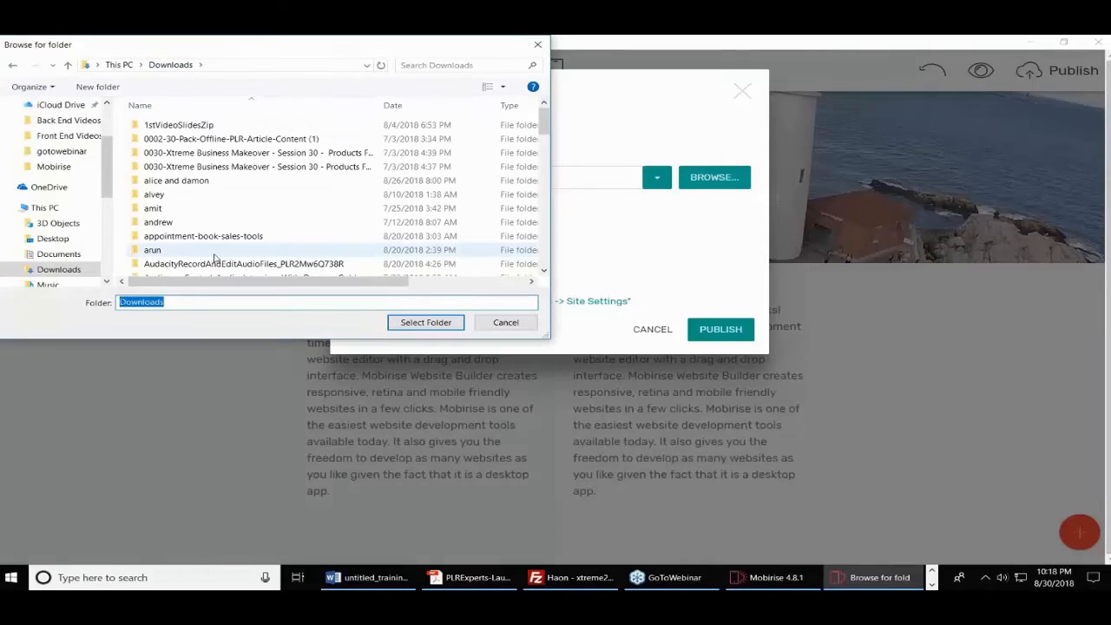
{"action": "type", "text": "Mobiri"}
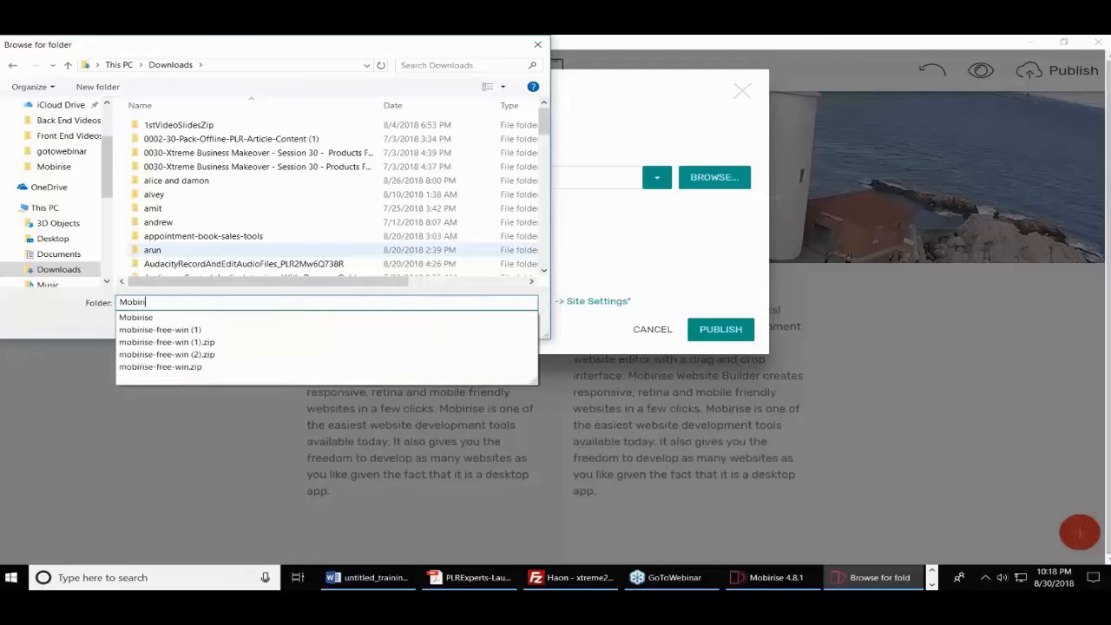
{"action": "type", "text": "se Two"}
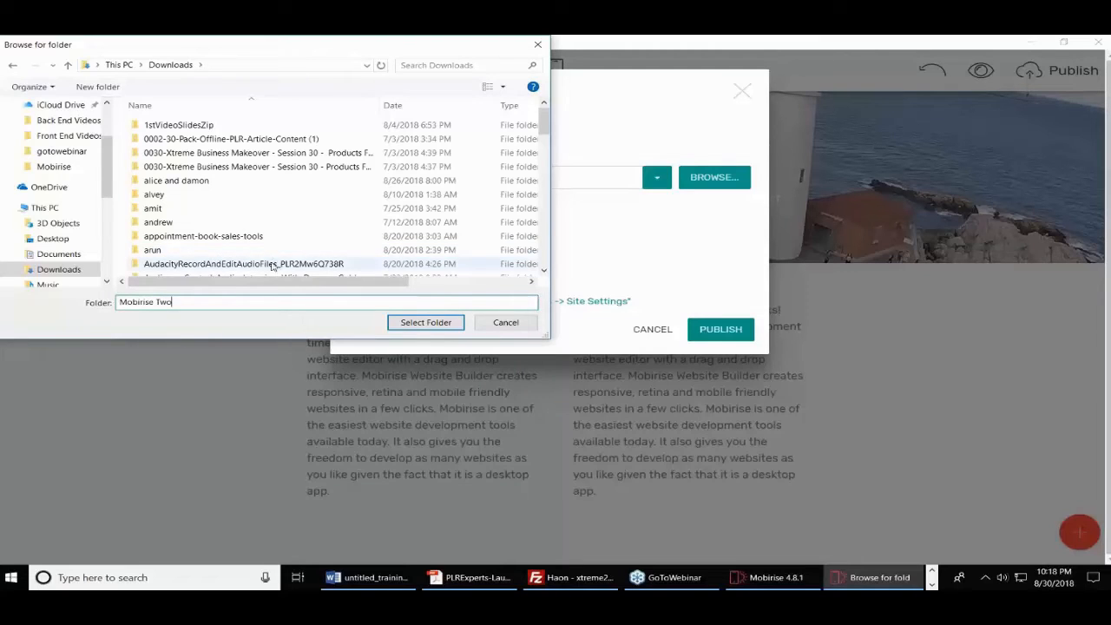
Step: Create a folder named Mobirise Two in Downloads and choose it as the local publishing folder
{"action": "left_click", "coordinate": [304, 222]}
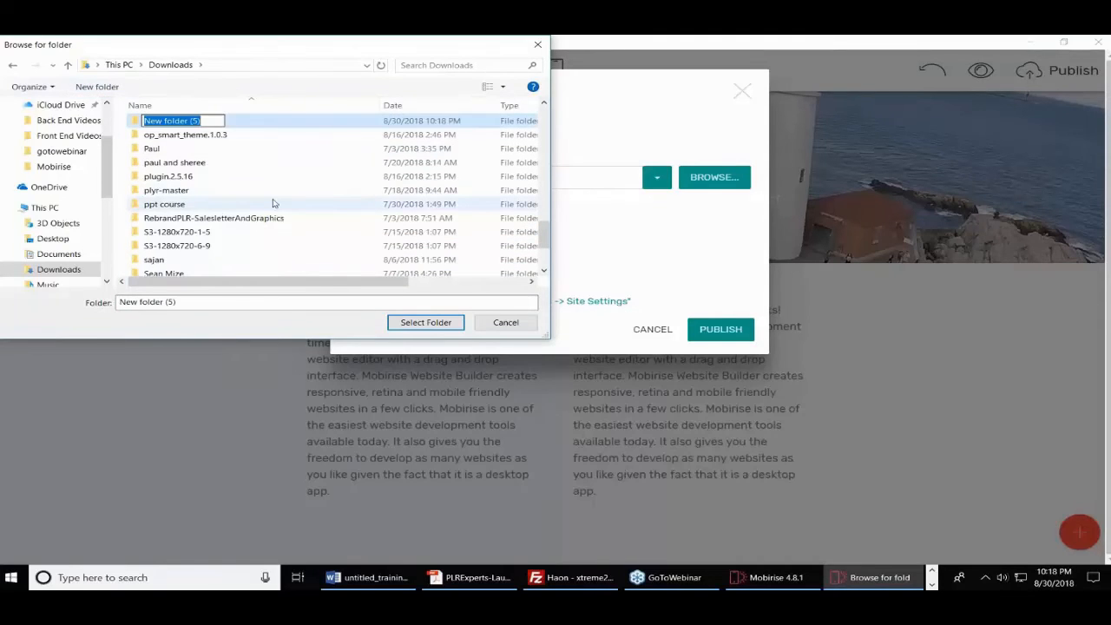
{"action": "type", "text": "Mobi"}
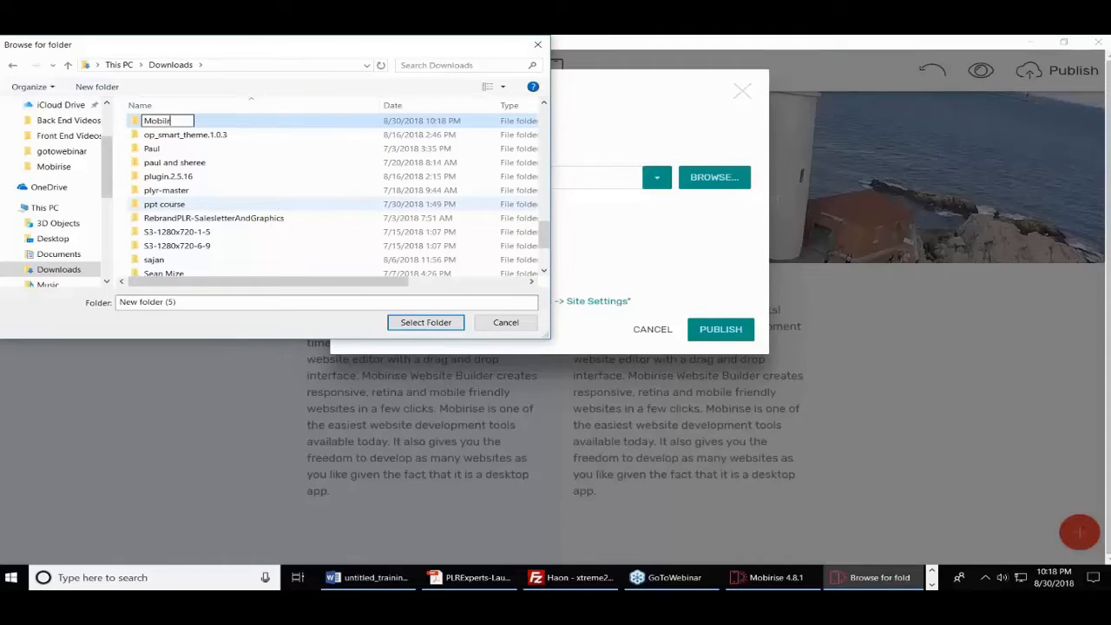
{"action": "type", "text": "rise Two"}
{"action": "key", "text": "Return"}
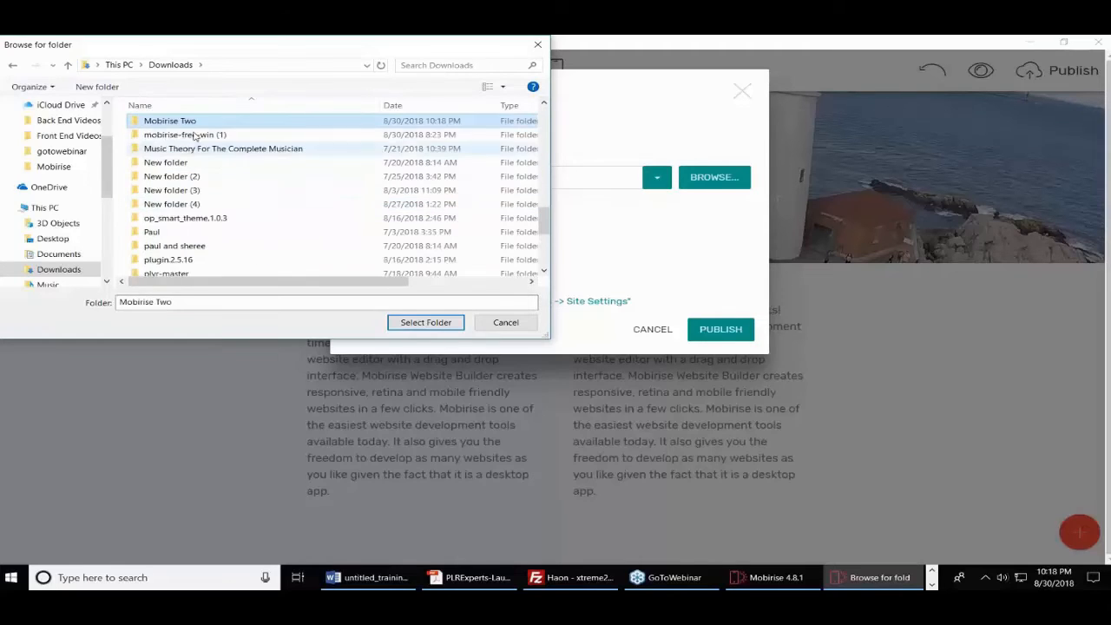
{"action": "left_click", "coordinate": [192, 125]}
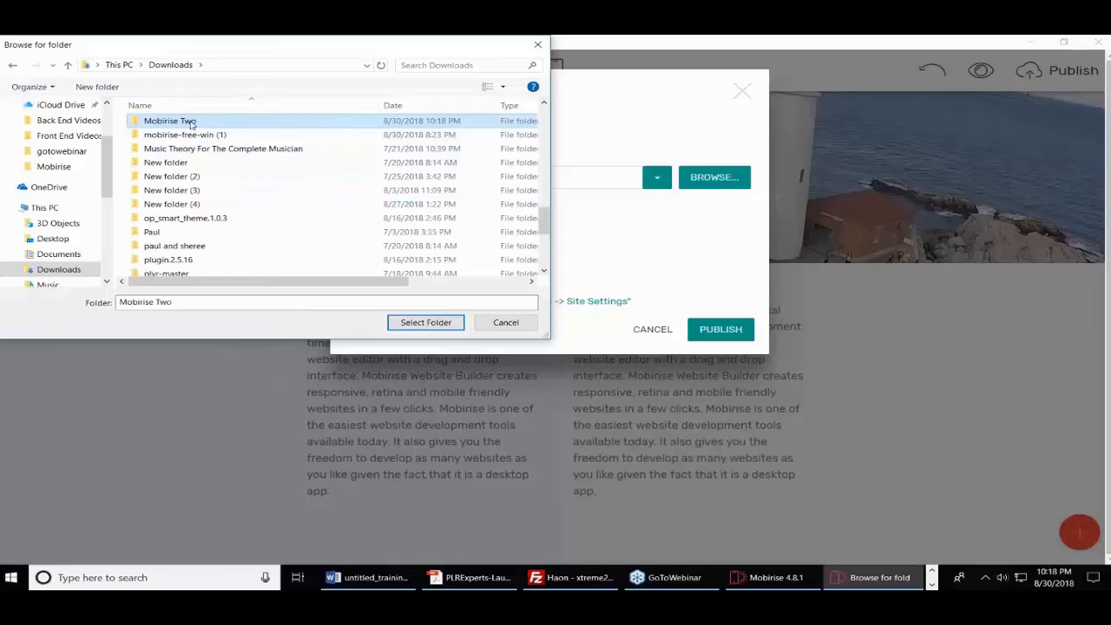
{"action": "left_click", "coordinate": [413, 324]}
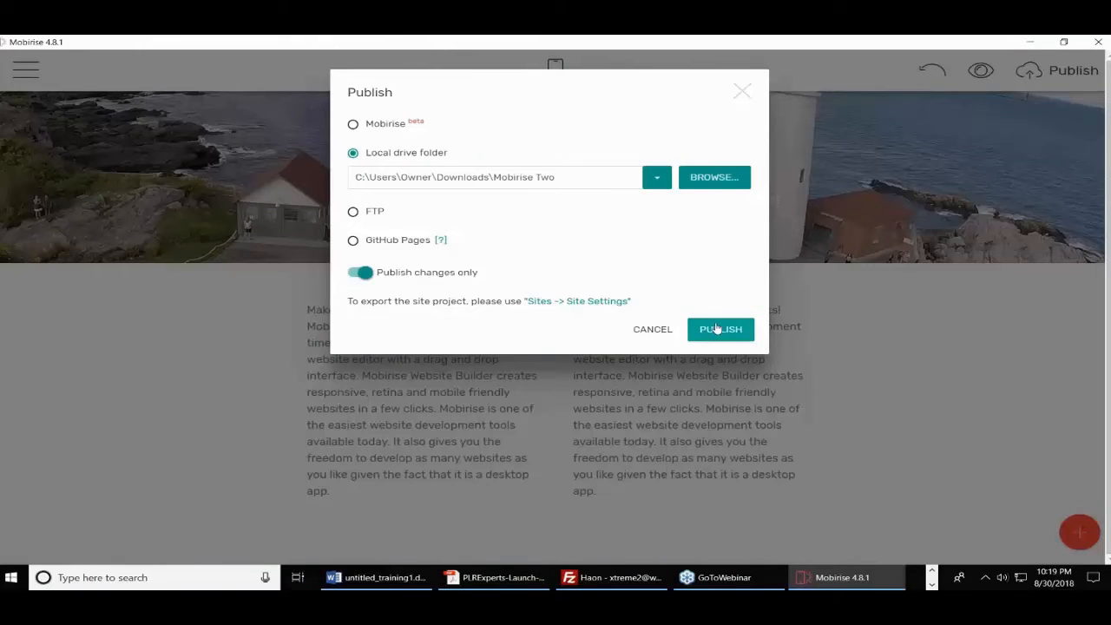
Step: Publish the site to the Mobirise Two folder and maximize the browser window showing the published Privacy Policy page
{"action": "left_click", "coordinate": [716, 329]}
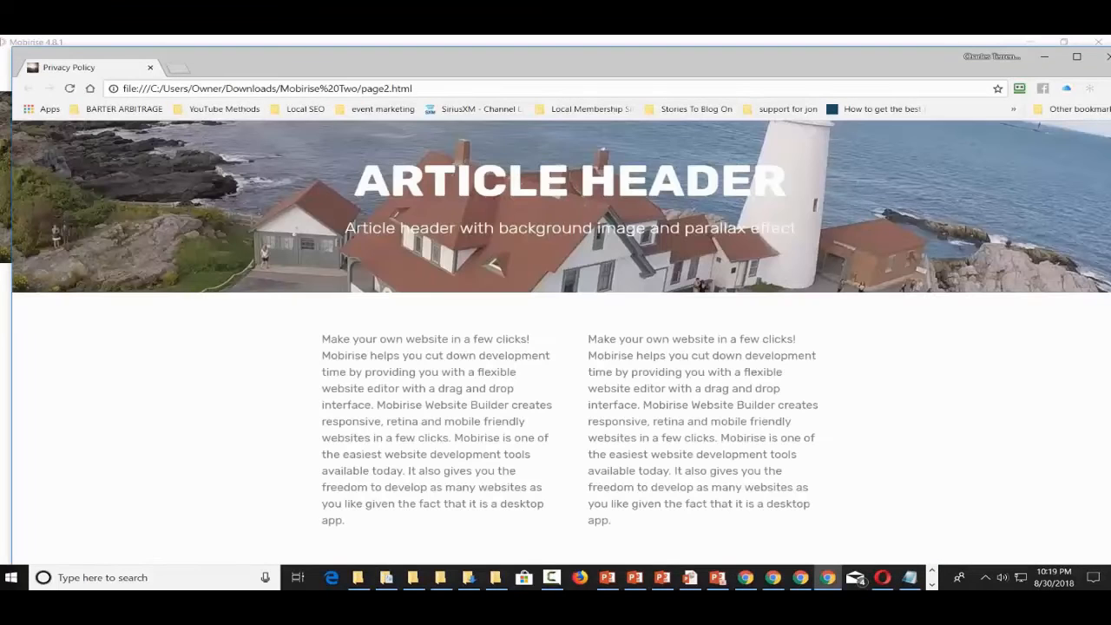
{"action": "left_click_drag", "start_coordinate": [560, 72], "coordinate": [471, 72]}
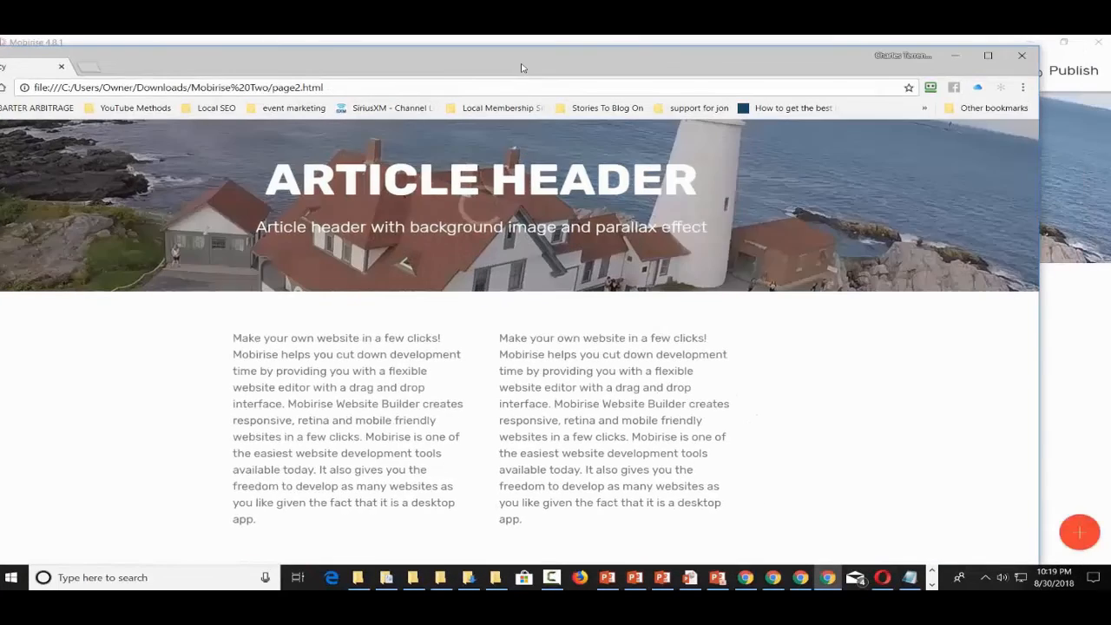
{"action": "left_click", "coordinate": [988, 55]}
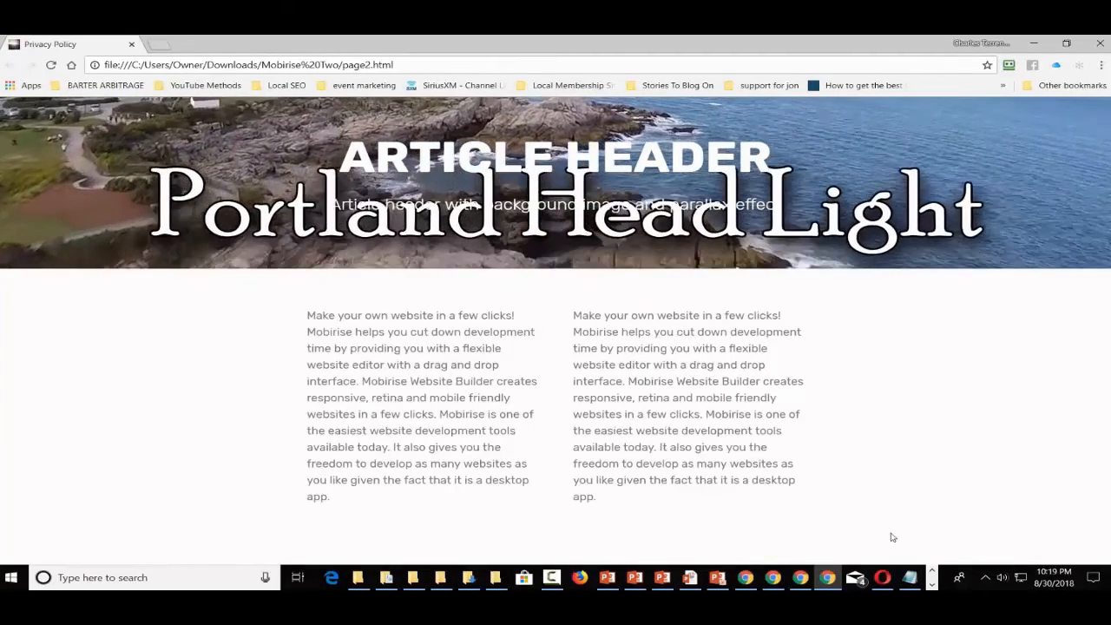
Step: Find FileZilla Pro through the Windows search and launch it
{"action": "left_click", "coordinate": [174, 577]}
{"action": "type", "text": "fir"}
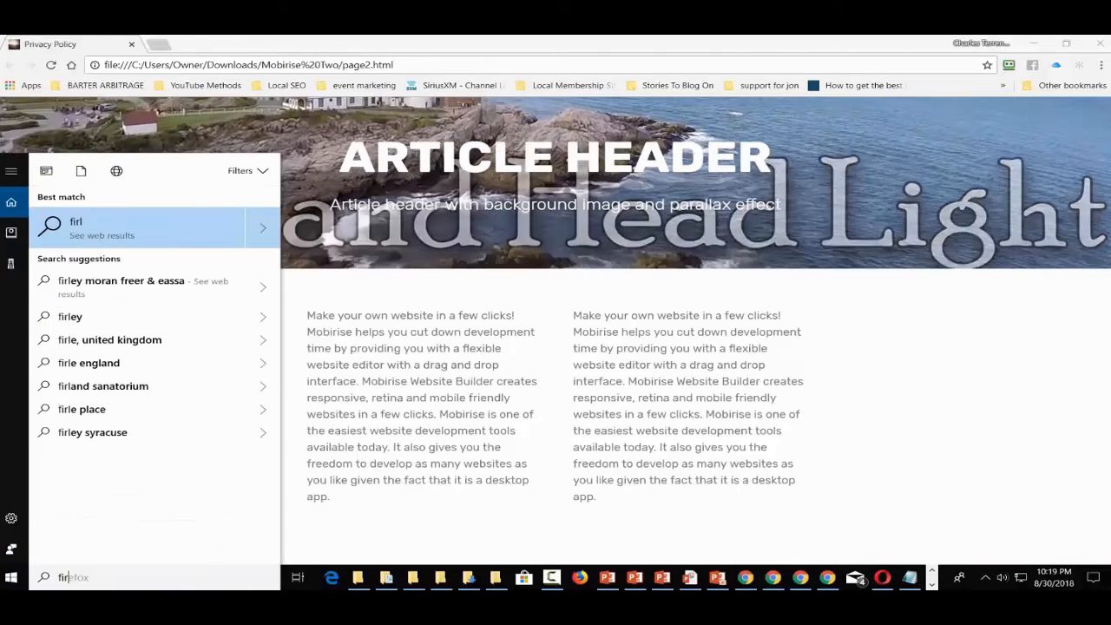
{"action": "key", "text": "BackSpace"}
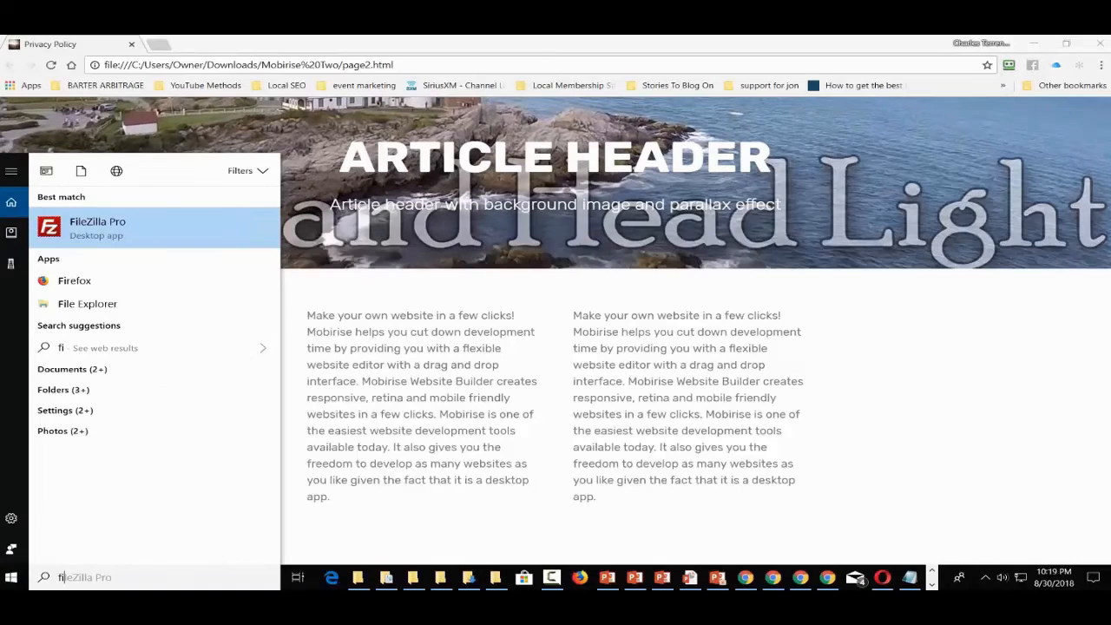
{"action": "left_click", "coordinate": [143, 235]}
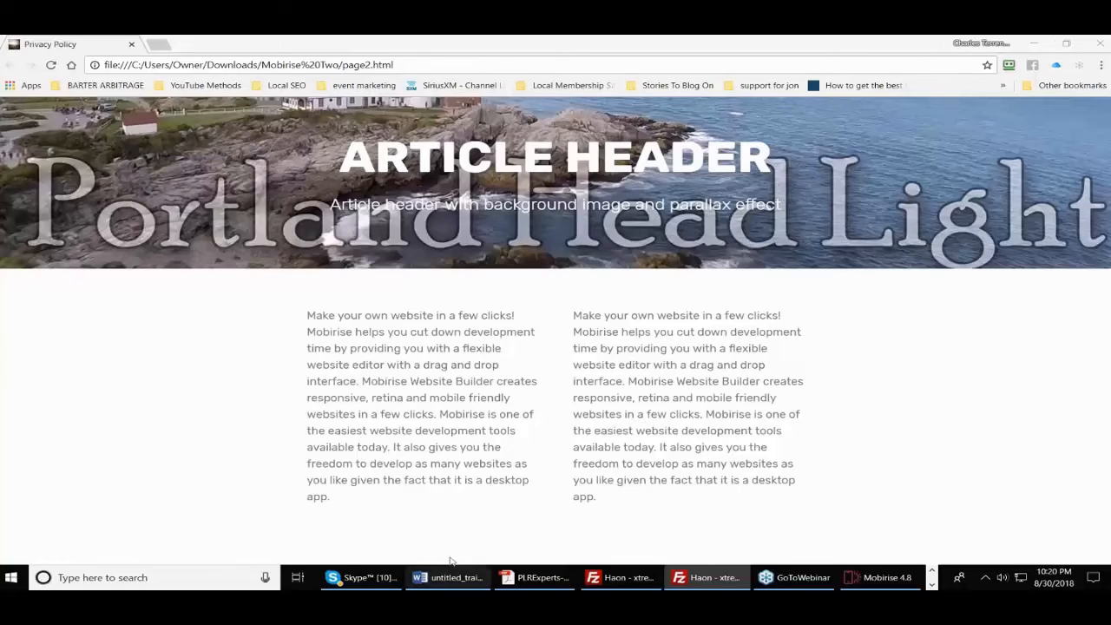
Step: Minimize the browser, switch to File Explorer and open the Mobirise Two folder in Downloads
{"action": "left_click", "coordinate": [1036, 41]}
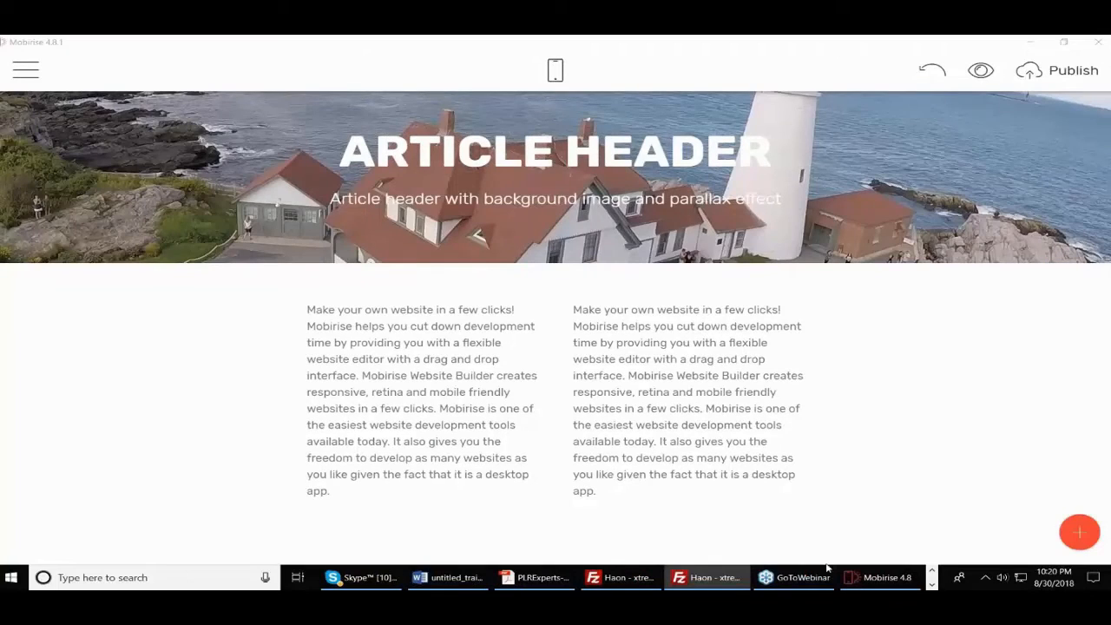
{"action": "left_click", "coordinate": [933, 572]}
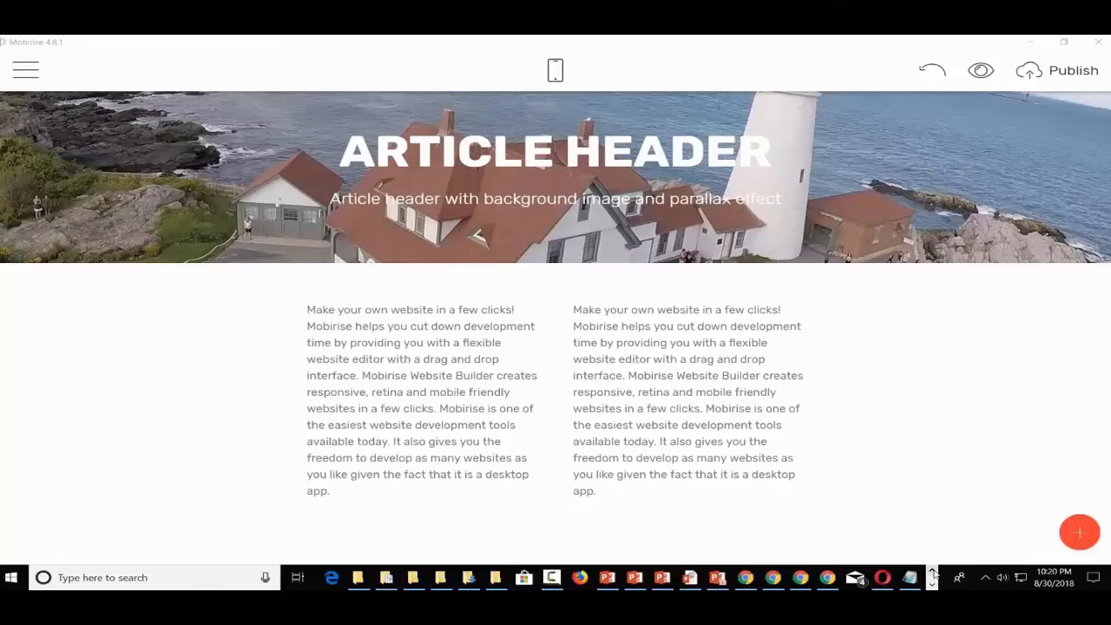
{"action": "left_click", "coordinate": [494, 577]}
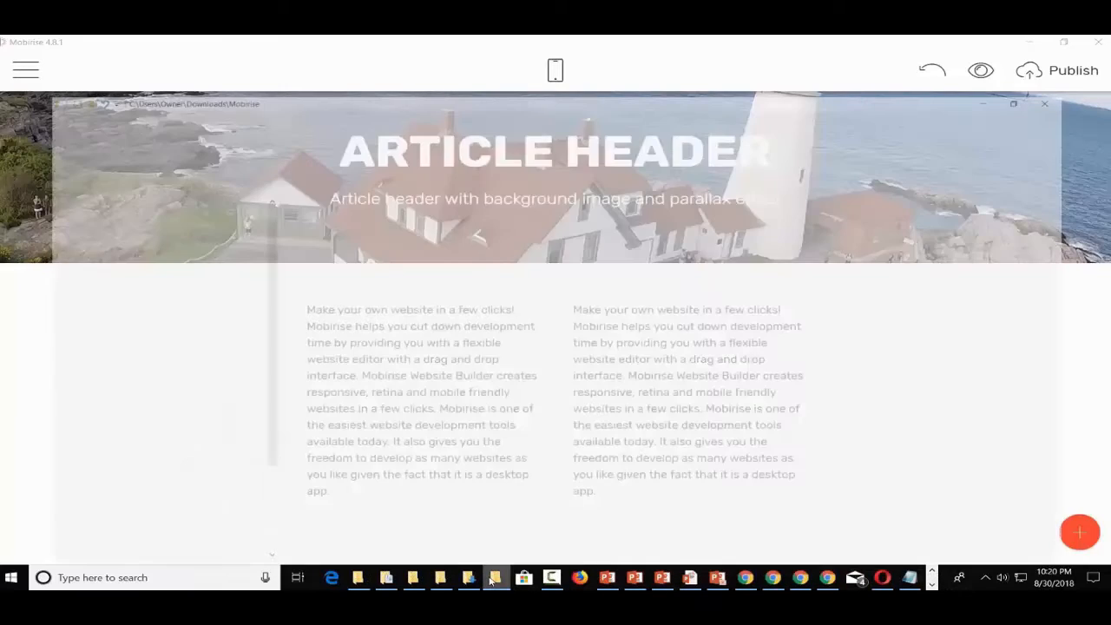
{"action": "left_click", "coordinate": [173, 134]}
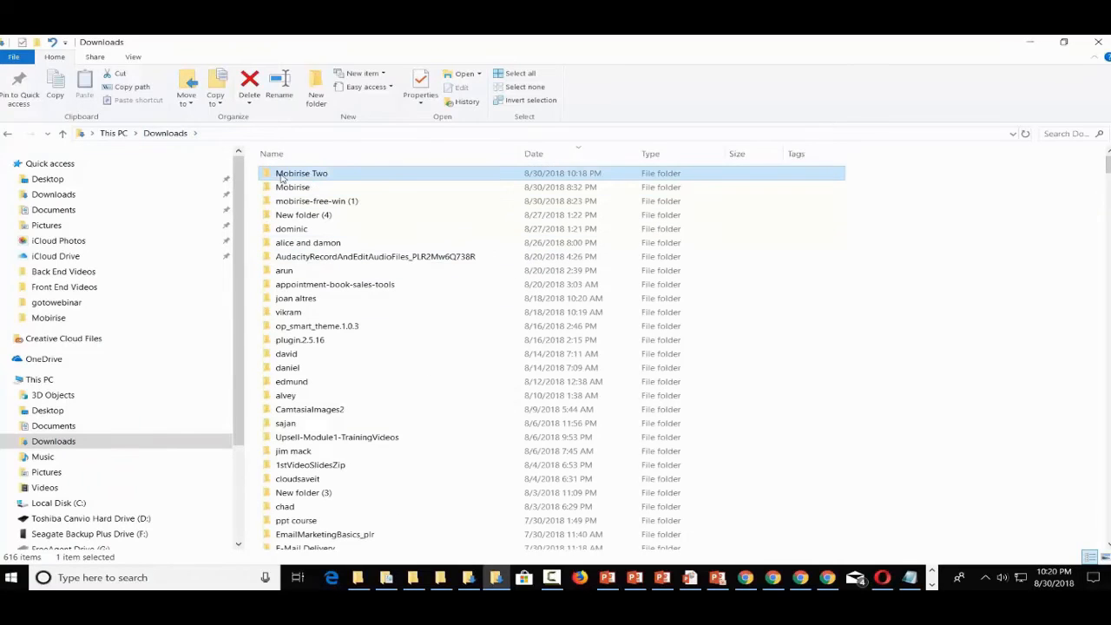
{"action": "double_click", "coordinate": [282, 176]}
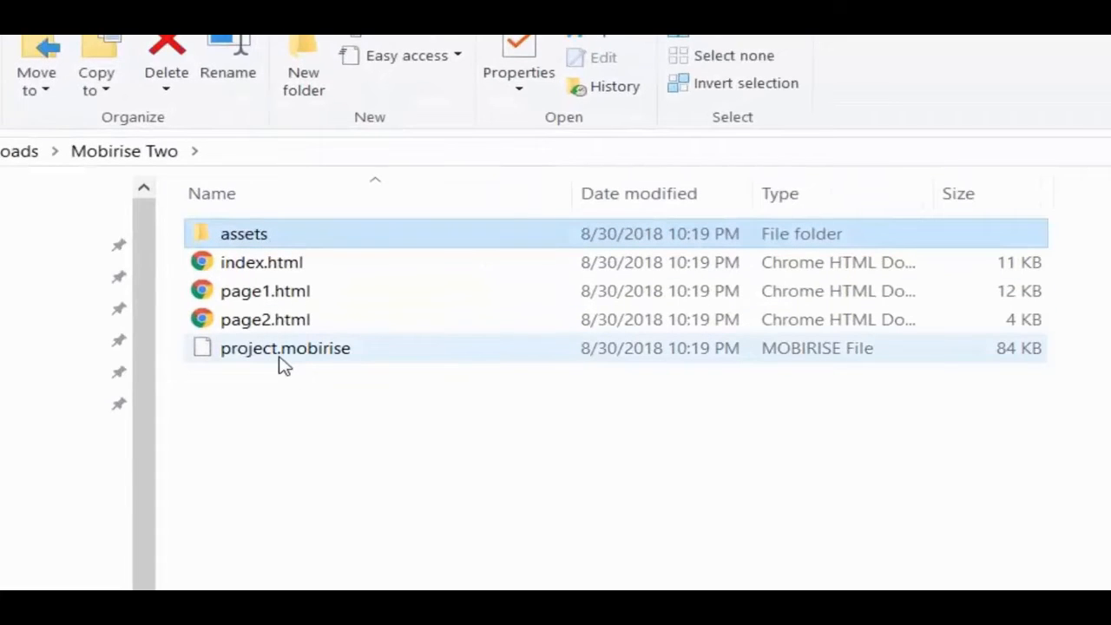
Step: Select everything from the assets folder to project.mobirise and transfer it to the web server through FileZilla
{"action": "left_click", "coordinate": [279, 351], "text": "shift"}
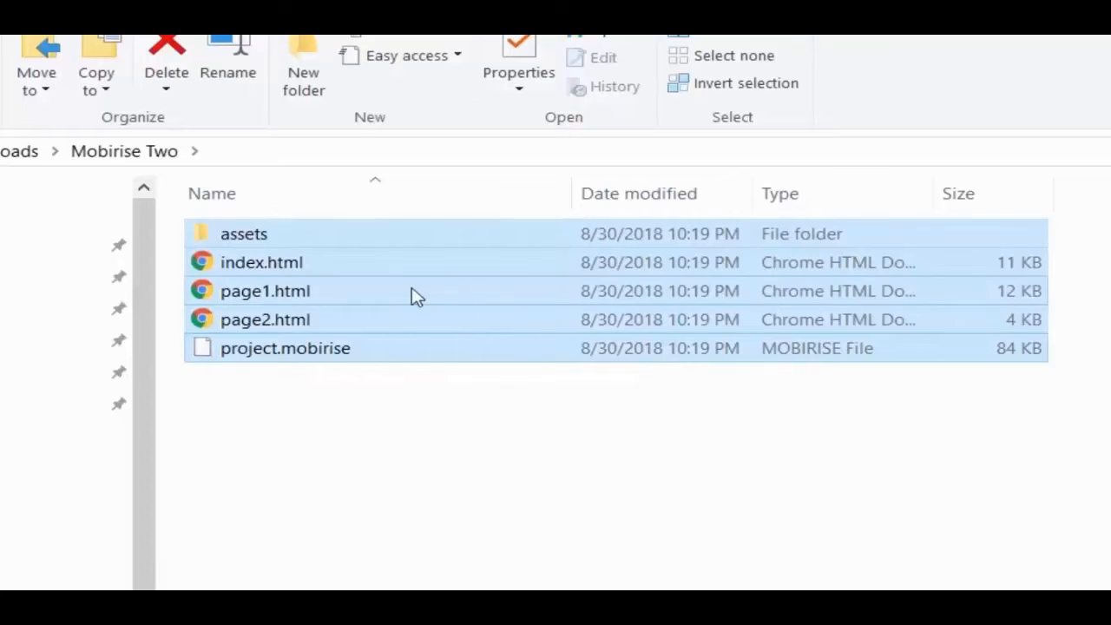
{"action": "left_click_drag", "start_coordinate": [392, 287], "coordinate": [1110, 473]}
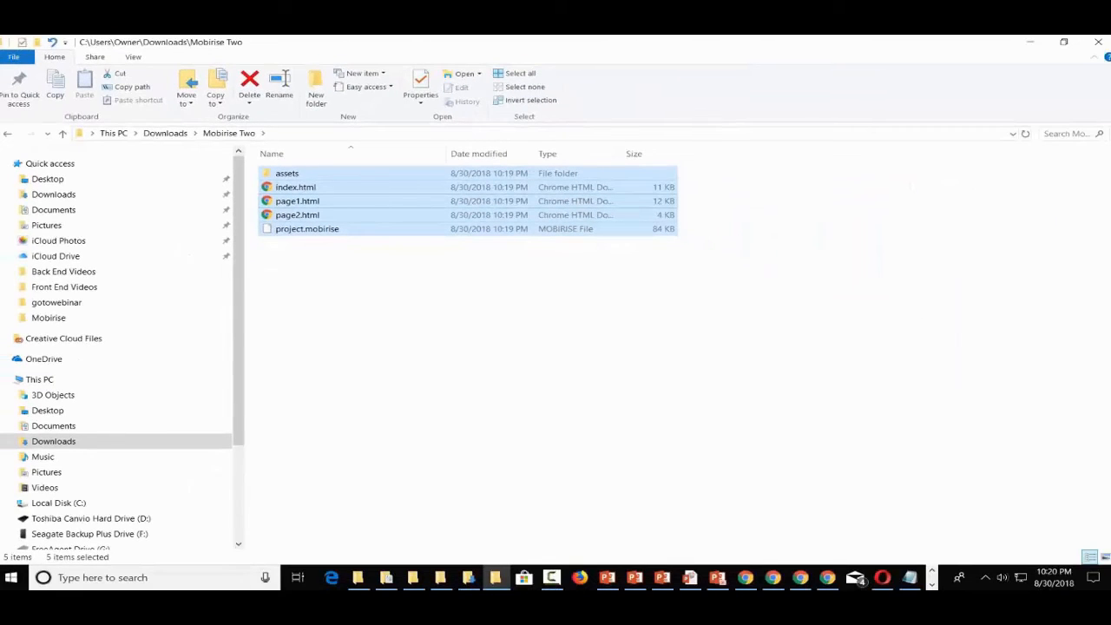
{"action": "left_click", "coordinate": [932, 585]}
{"action": "left_click", "coordinate": [707, 578]}
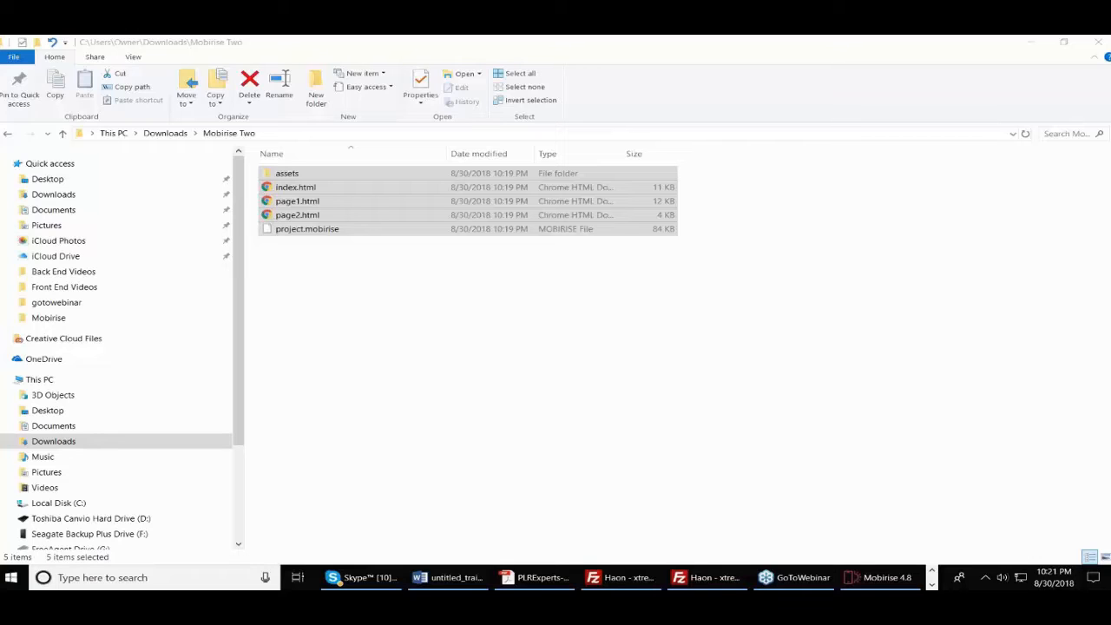
Step: Switch to the Chrome window with the hosted site and load haon.biz/mob
{"action": "left_click", "coordinate": [889, 575]}
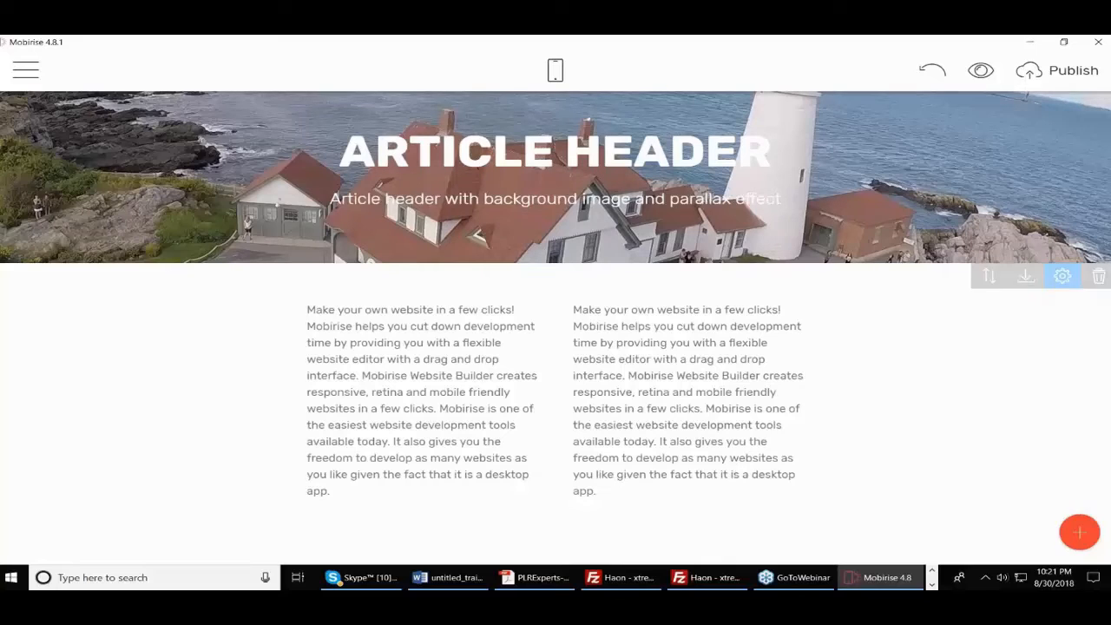
{"action": "left_click", "coordinate": [931, 584]}
{"action": "left_click", "coordinate": [933, 570]}
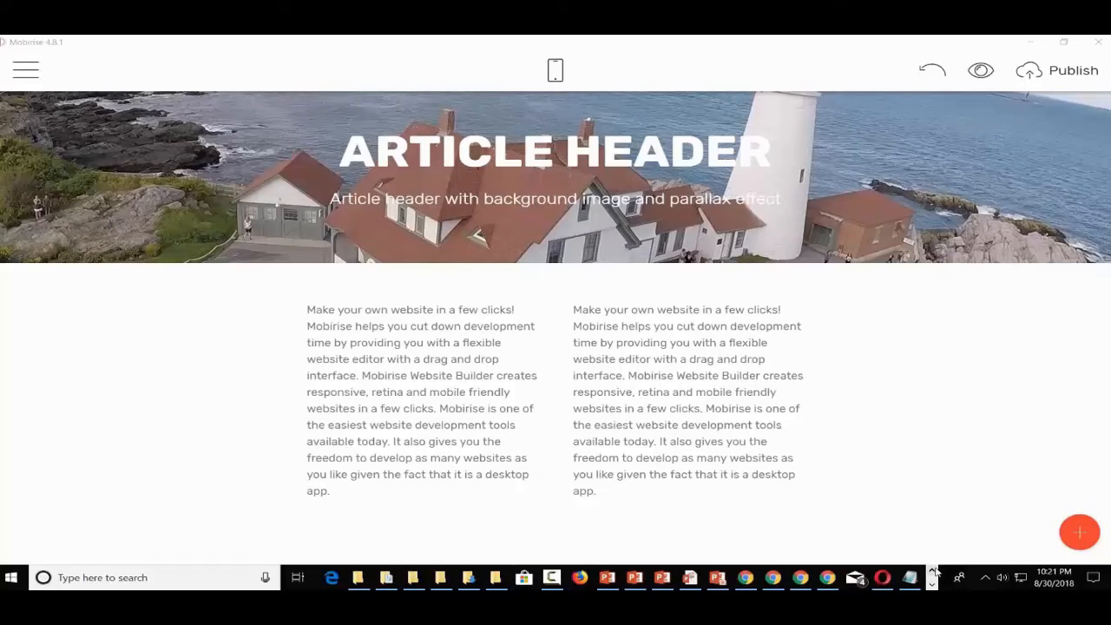
{"action": "mouse_move", "coordinate": [800, 579]}
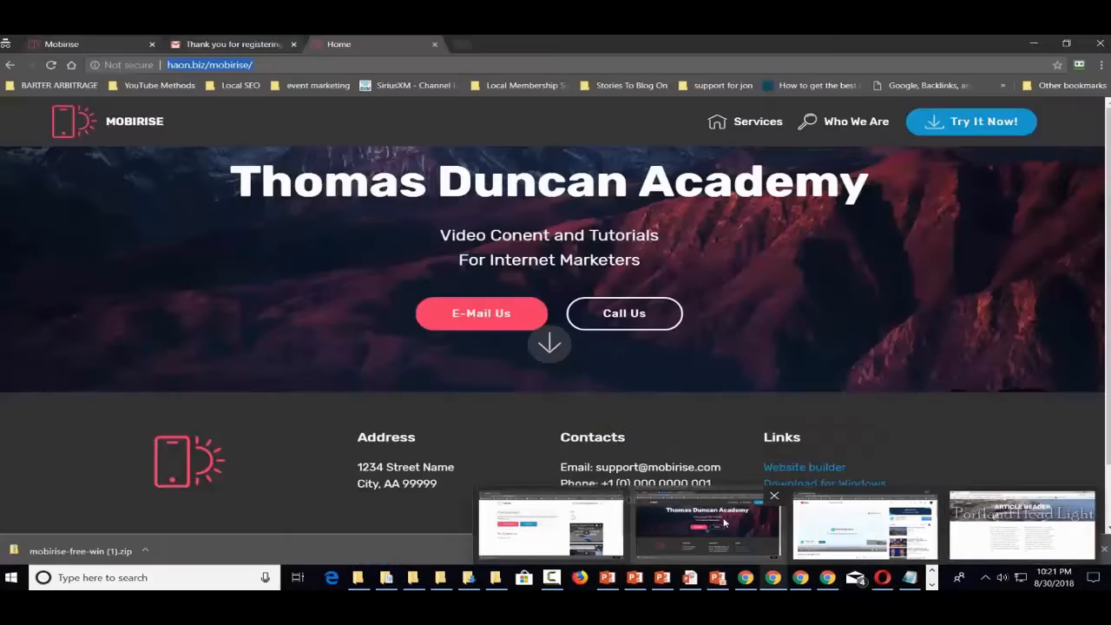
{"action": "left_click", "coordinate": [722, 519]}
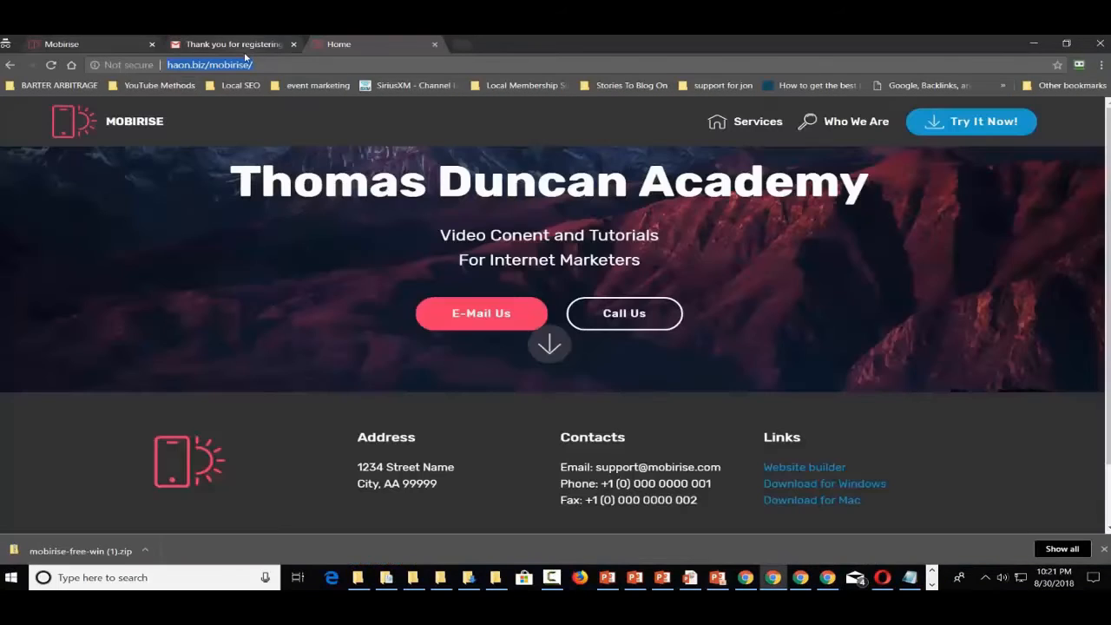
{"action": "left_click", "coordinate": [271, 65]}
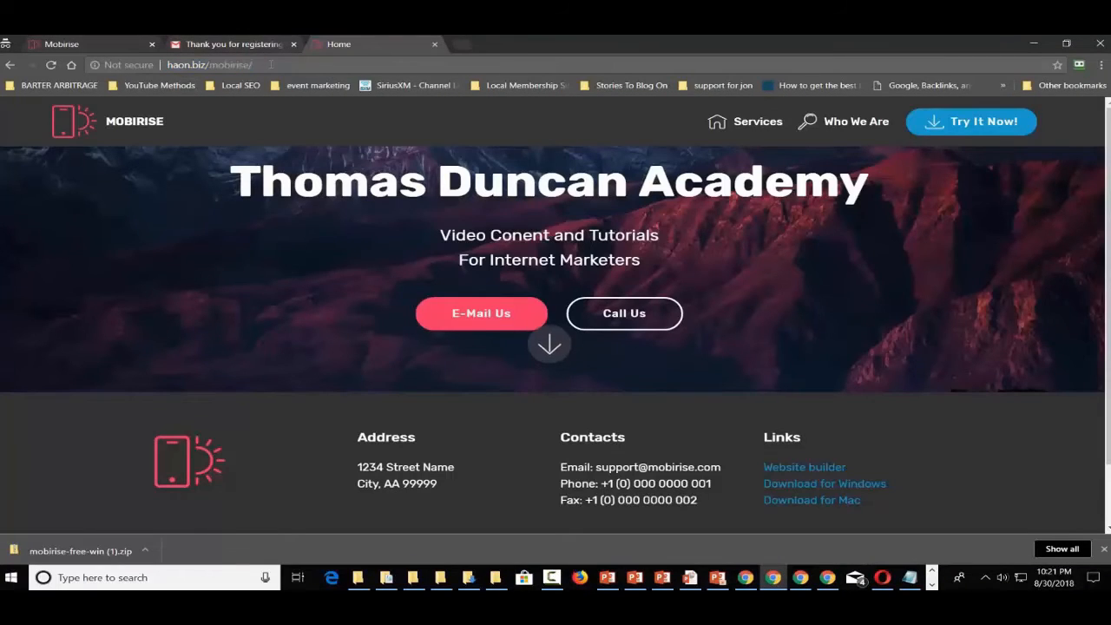
{"action": "key", "text": "BackSpace"}
{"action": "key", "text": "BackSpace"}
{"action": "key", "text": "BackSpace"}
{"action": "key", "text": "BackSpace"}
{"action": "key", "text": "BackSpace"}
{"action": "key", "text": "BackSpace"}
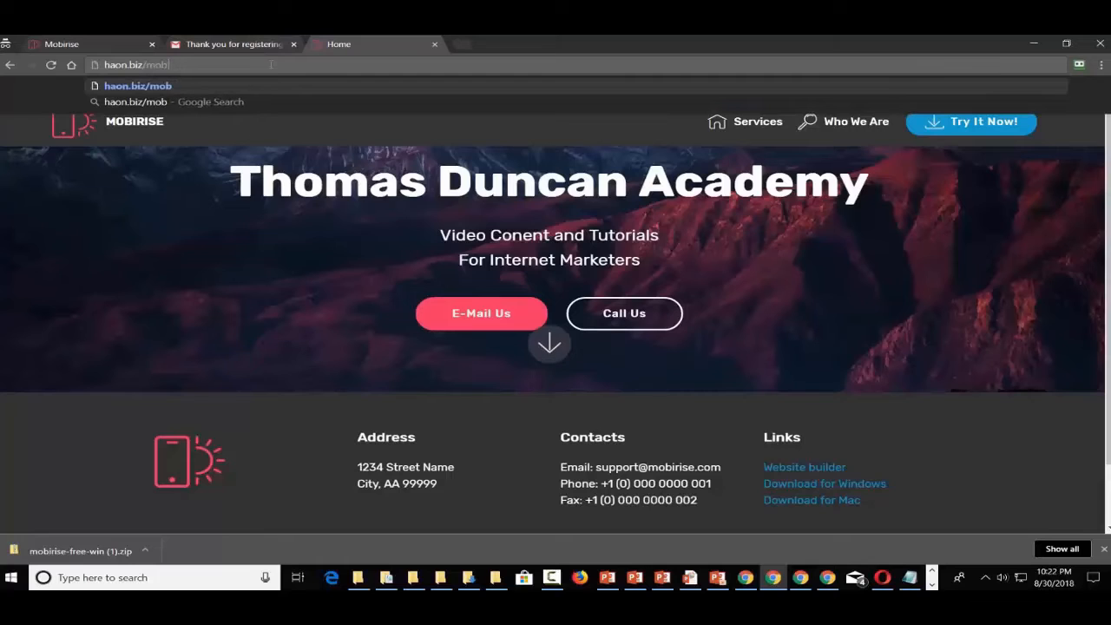
{"action": "key", "text": "Return"}
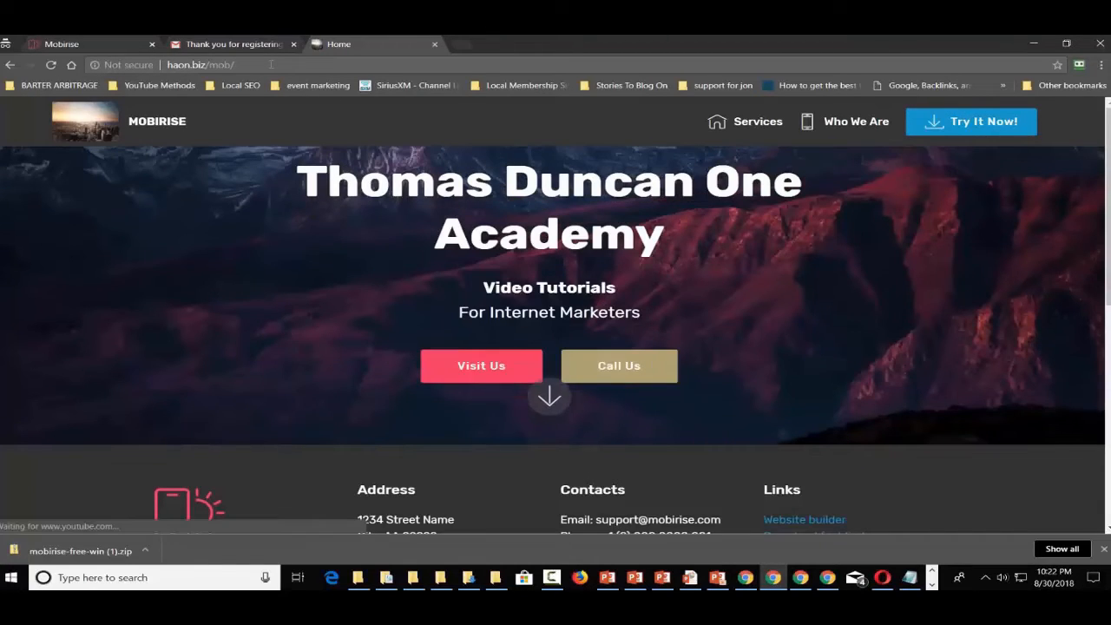
Step: Examine the uploaded Home page from its header down to the Full Width Intro video section and back
{"action": "scroll", "coordinate": [582, 322], "scroll_direction": "down", "scroll_amount": 3}
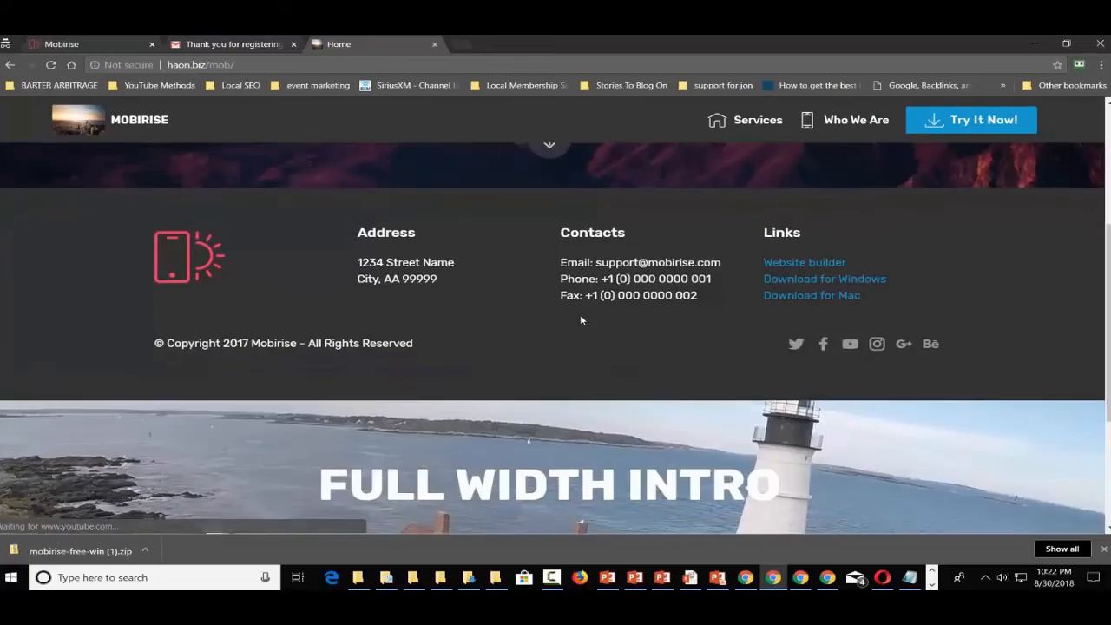
{"action": "scroll", "coordinate": [581, 322], "scroll_direction": "down", "scroll_amount": 3}
{"action": "scroll", "coordinate": [391, 367], "scroll_direction": "up", "scroll_amount": 2}
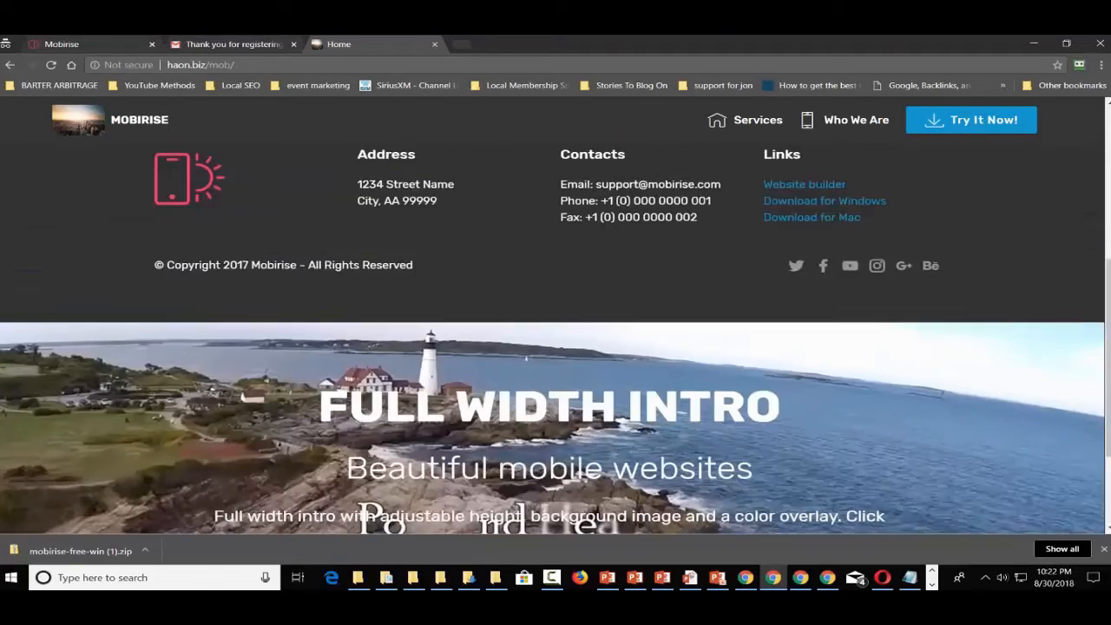
{"action": "scroll", "coordinate": [390, 367], "scroll_direction": "down", "scroll_amount": 1}
{"action": "scroll", "coordinate": [556, 339], "scroll_direction": "down", "scroll_amount": 1}
{"action": "scroll", "coordinate": [555, 339], "scroll_direction": "up", "scroll_amount": 4}
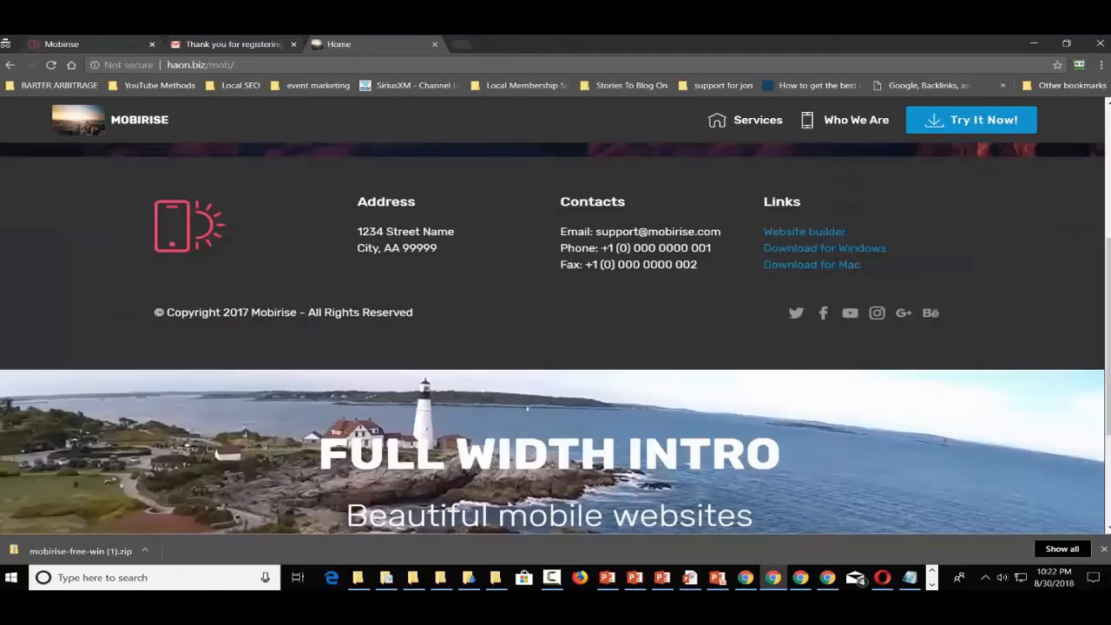
{"action": "scroll", "coordinate": [555, 339], "scroll_direction": "up", "scroll_amount": 1}
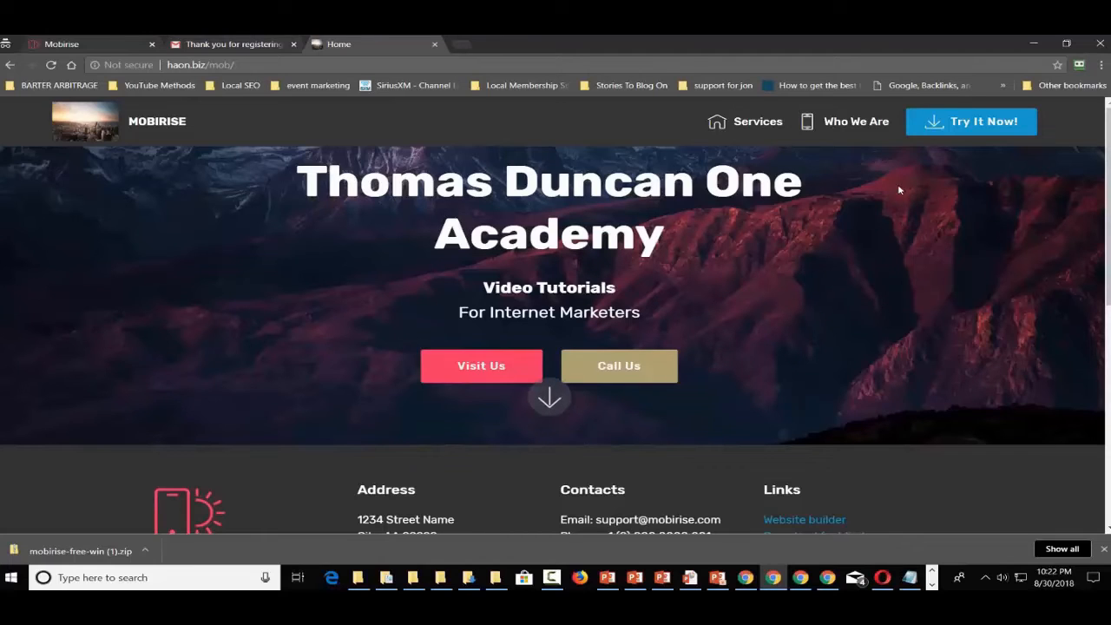
Step: Return to Mobirise, view the Mobirise beta publishing option, close the publish settings without publishing and minimize the program
{"action": "left_click", "coordinate": [1033, 43]}
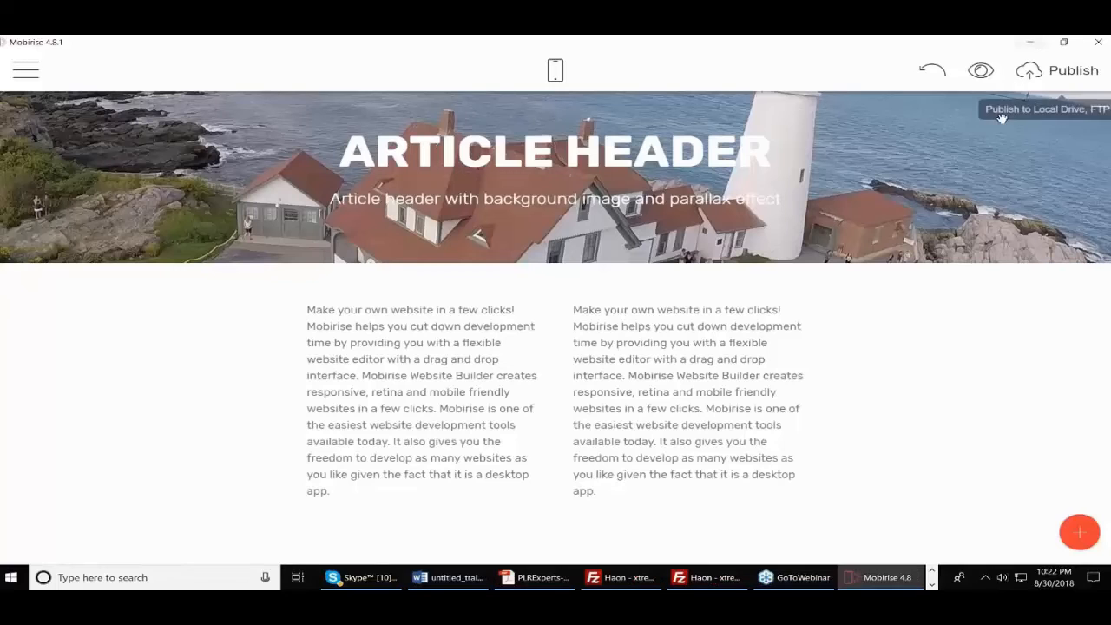
{"action": "left_click", "coordinate": [1063, 74]}
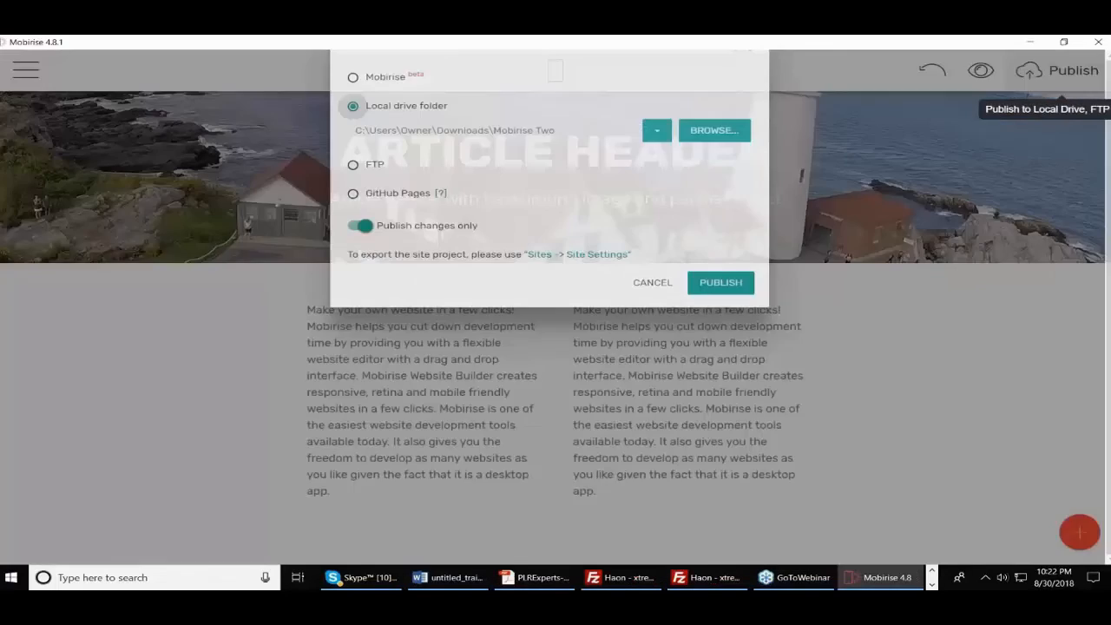
{"action": "left_click", "coordinate": [354, 125]}
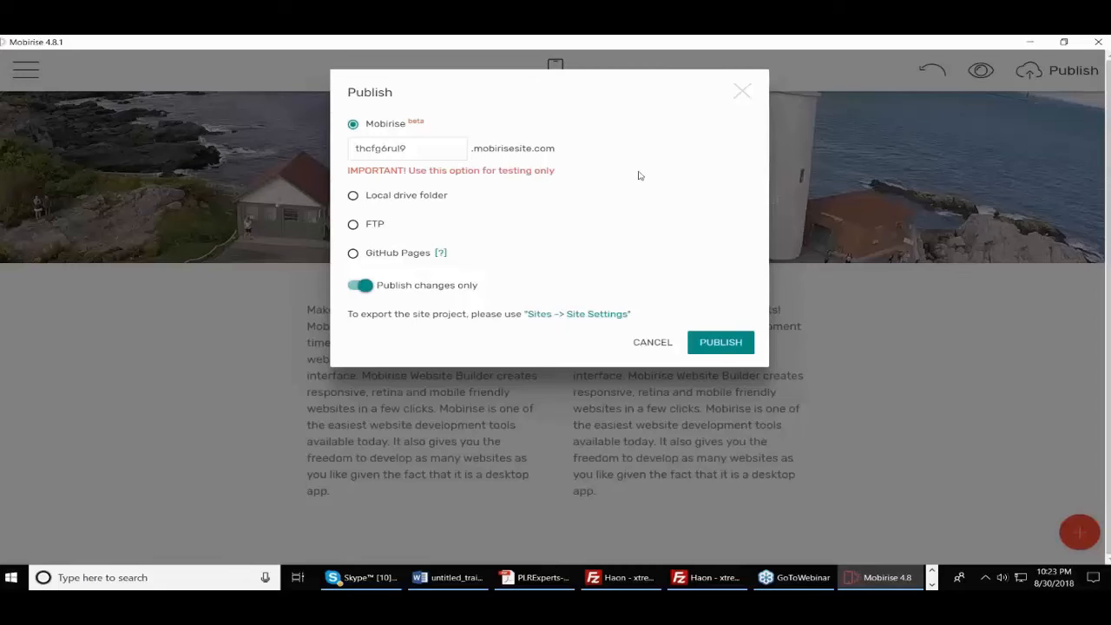
{"action": "left_click", "coordinate": [742, 92]}
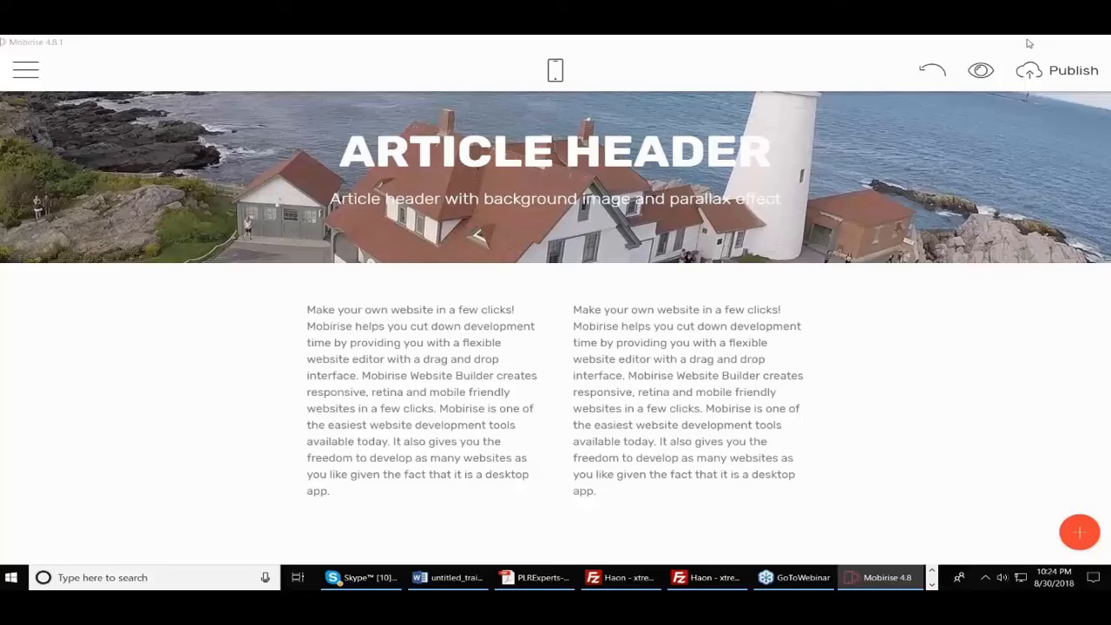
{"action": "left_click", "coordinate": [1028, 43]}
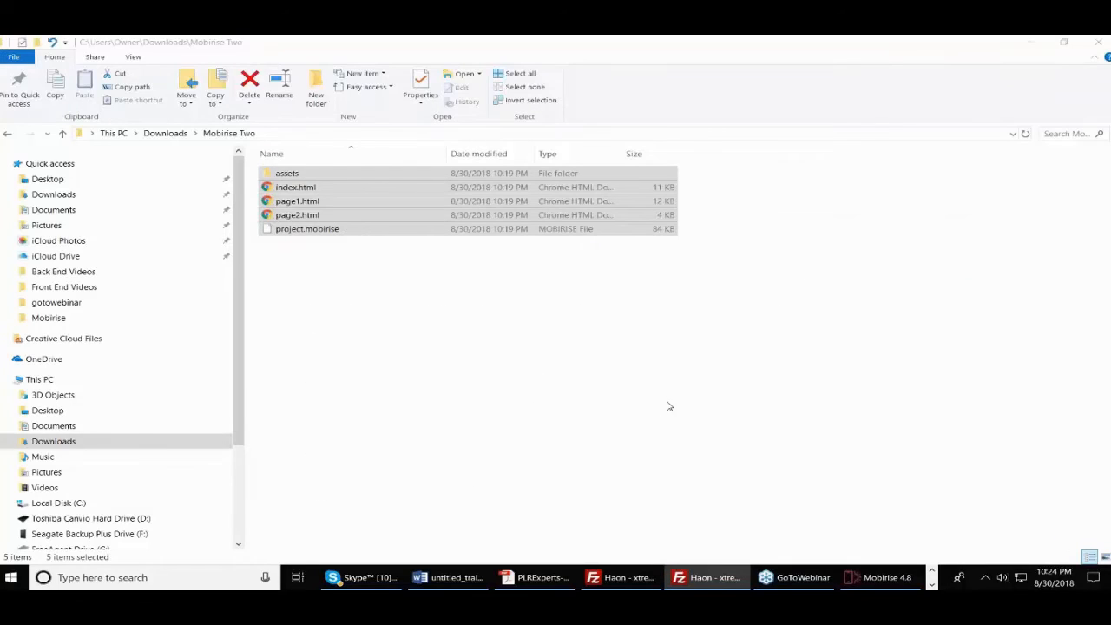
Step: Switch to the Chrome window showing the hosted haon.biz/mob Home page
{"action": "left_click", "coordinate": [931, 584]}
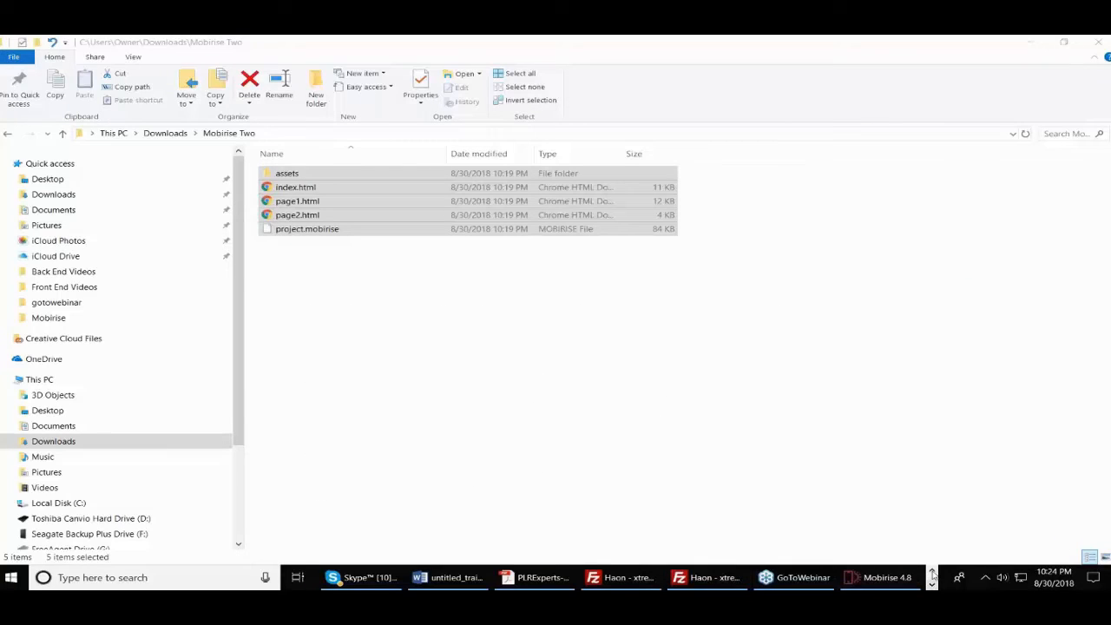
{"action": "left_click", "coordinate": [827, 579]}
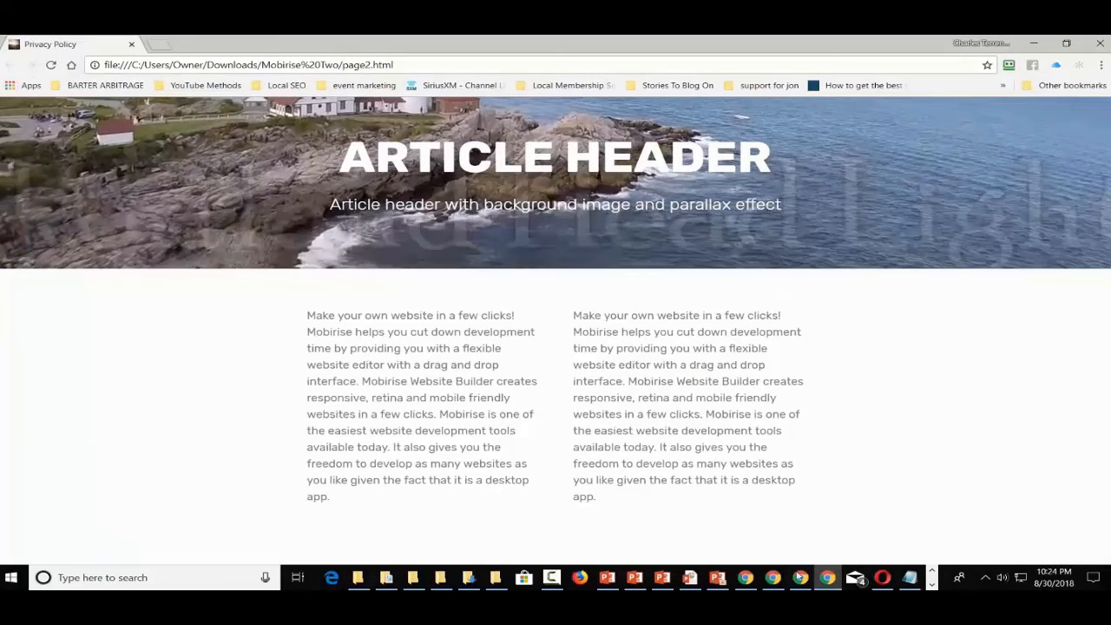
{"action": "left_click", "coordinate": [800, 578]}
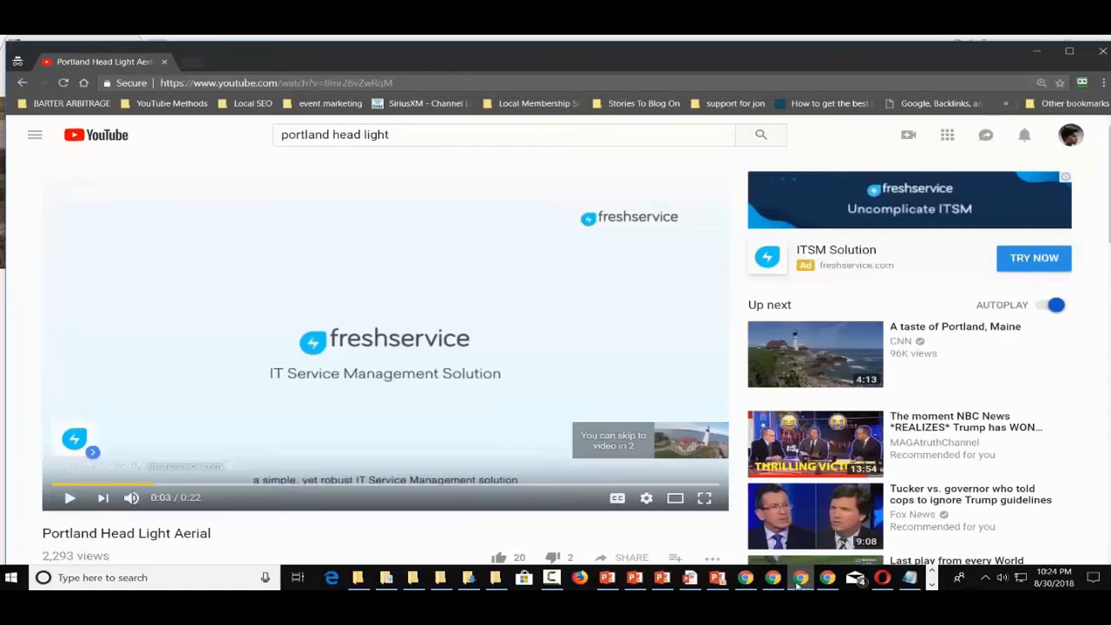
{"action": "mouse_move", "coordinate": [773, 578]}
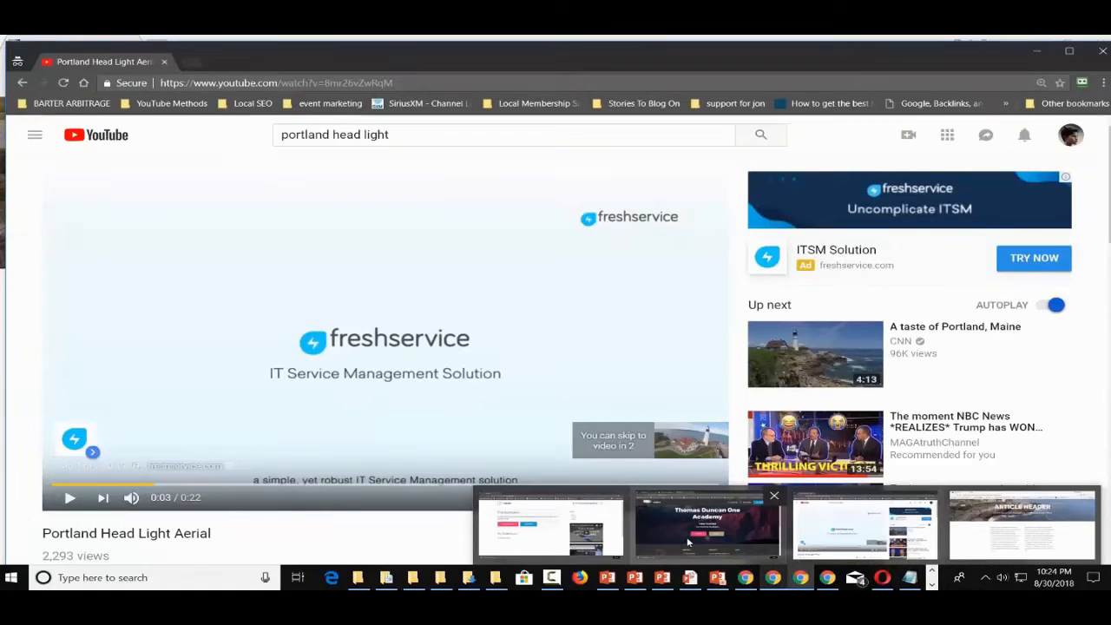
{"action": "left_click", "coordinate": [716, 549]}
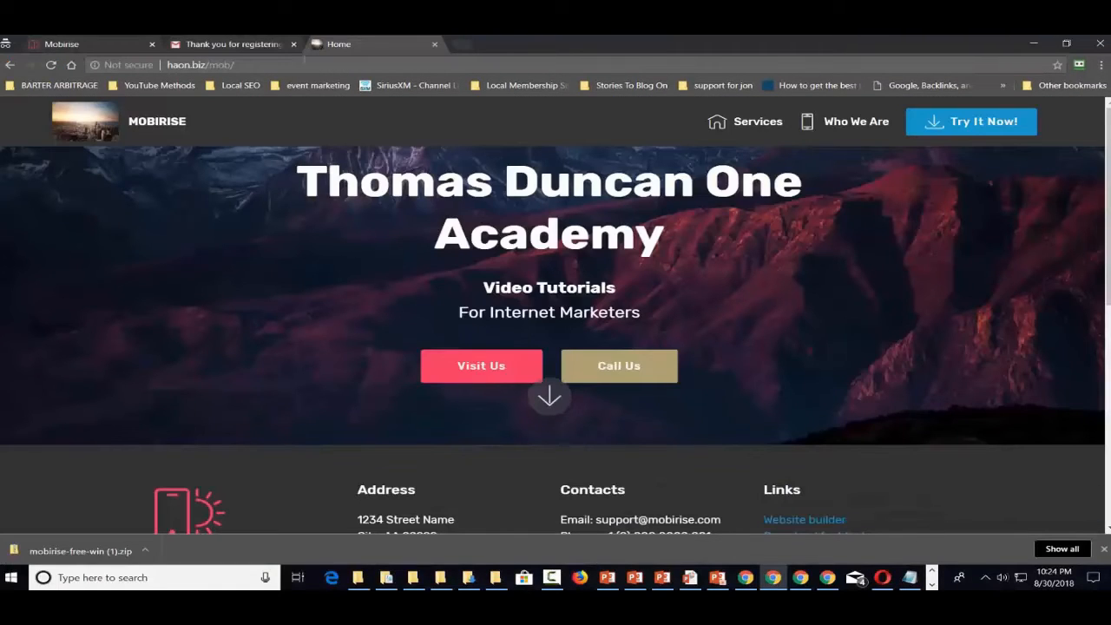
Step: Load haon.biz/cpanel in a new browser tab
{"action": "left_click", "coordinate": [297, 65]}
{"action": "left_click", "coordinate": [297, 68]}
{"action": "left_click", "coordinate": [460, 43]}
{"action": "type", "text": "hao"}
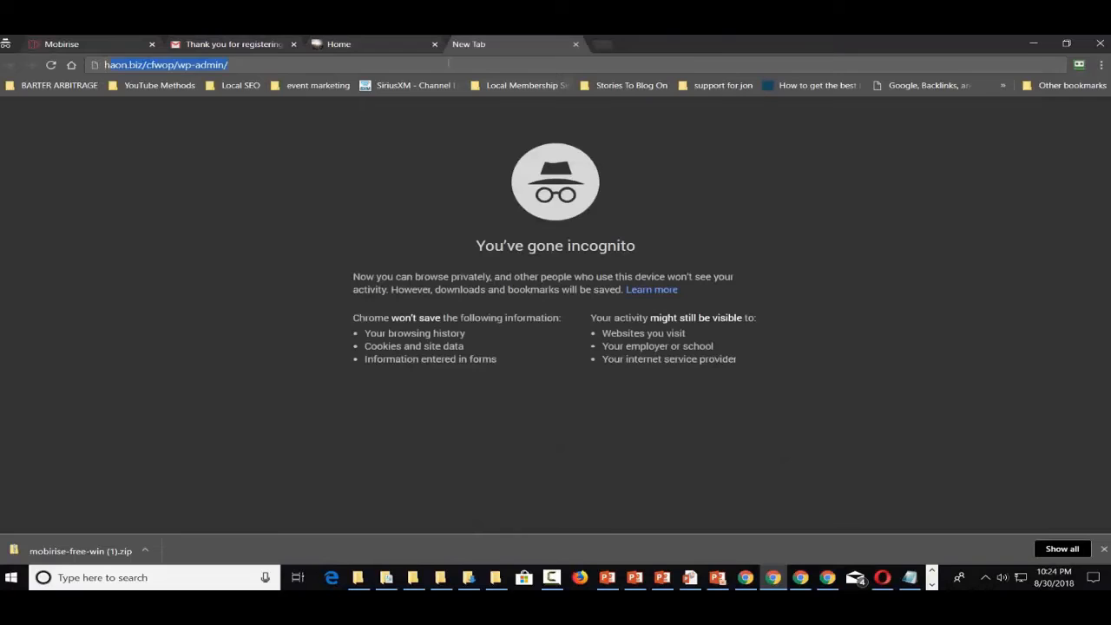
{"action": "type", "text": "n.bi"}
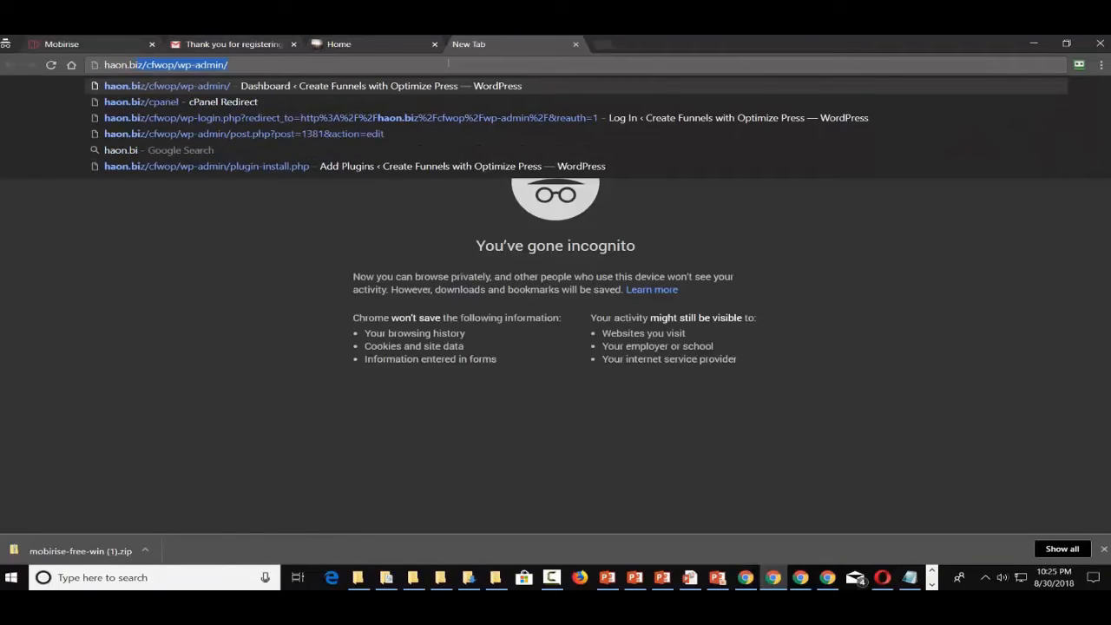
{"action": "type", "text": "z/cfwop/wp-a"}
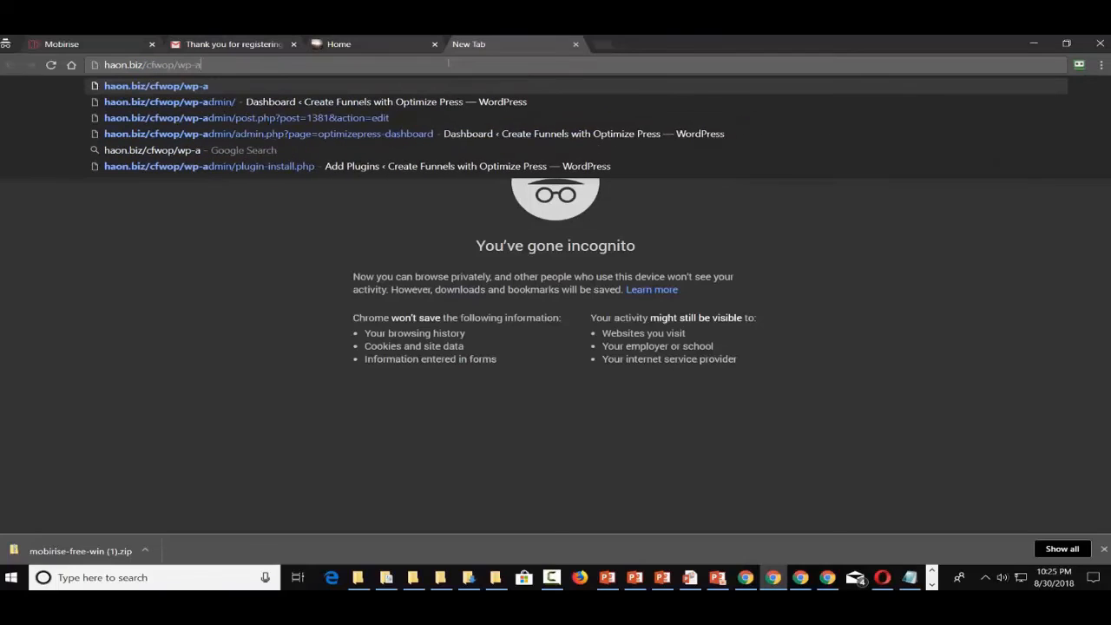
{"action": "key", "text": "BackSpace"}
{"action": "key", "text": "BackSpace"}
{"action": "key", "text": "BackSpace"}
{"action": "key", "text": "BackSpace"}
{"action": "key", "text": "BackSpace"}
{"action": "key", "text": "BackSpace"}
{"action": "key", "text": "BackSpace"}
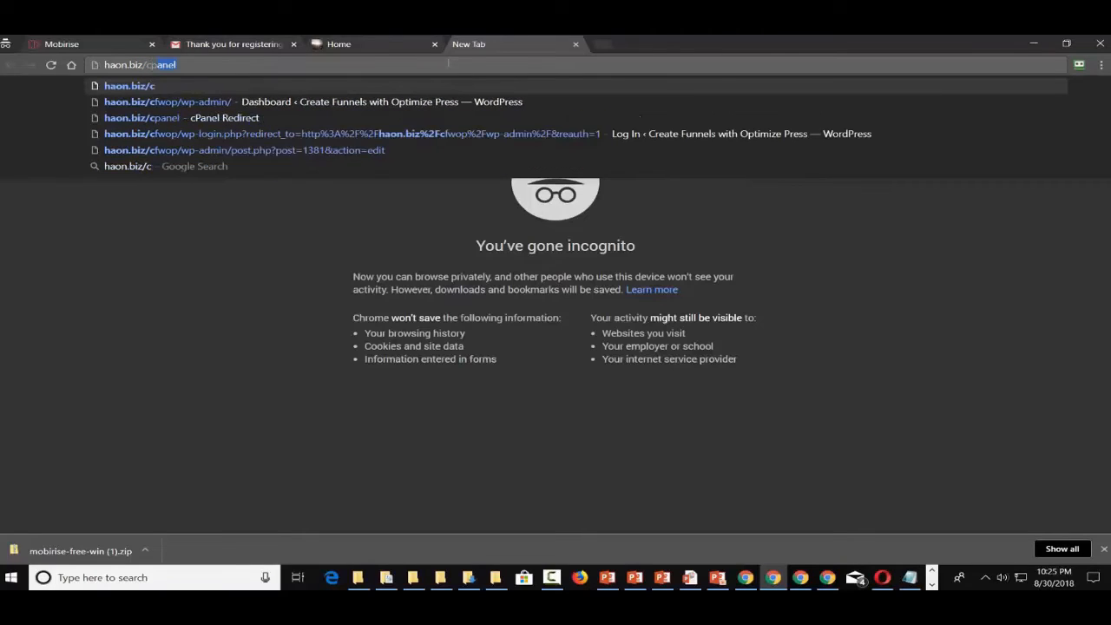
{"action": "type", "text": "cpa"}
{"action": "key", "text": "Return"}
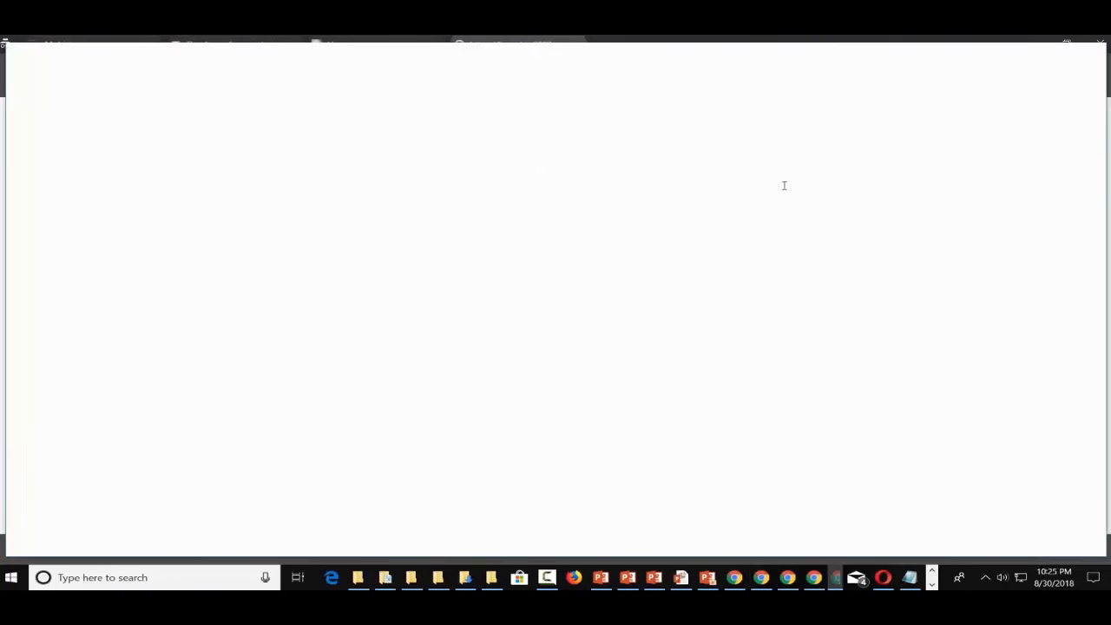
Step: Bring the cPanel window into view and open Fantastico F3 from its main page
{"action": "left_click_drag", "start_coordinate": [642, 189], "coordinate": [1110, 113]}
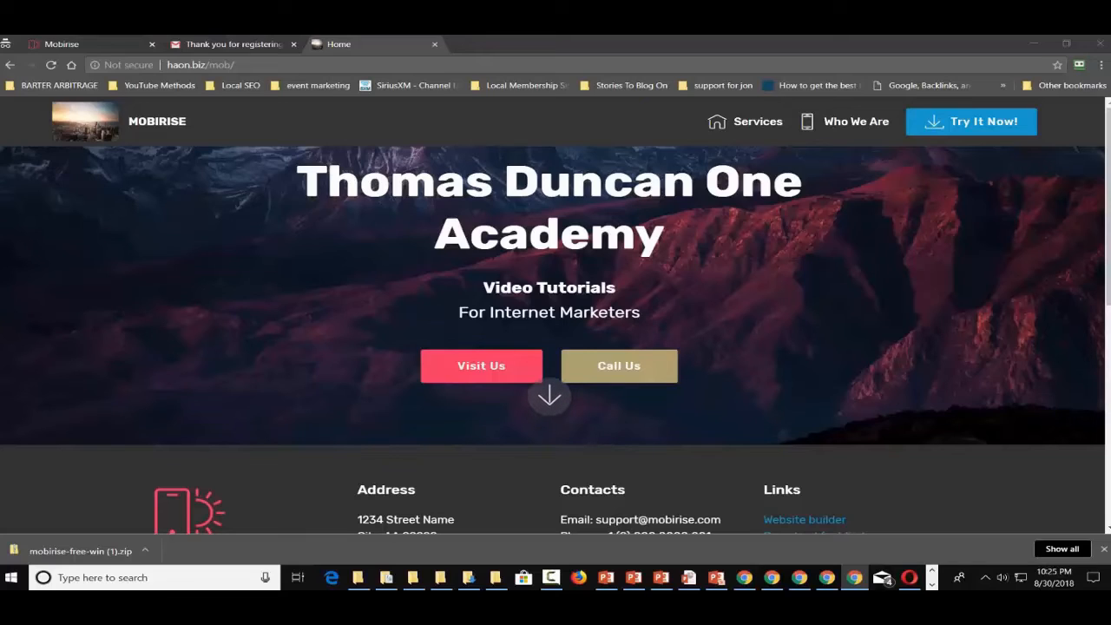
{"action": "left_click_drag", "start_coordinate": [1110, 47], "coordinate": [714, 73]}
{"action": "scroll", "coordinate": [442, 367], "scroll_direction": "down", "scroll_amount": 3}
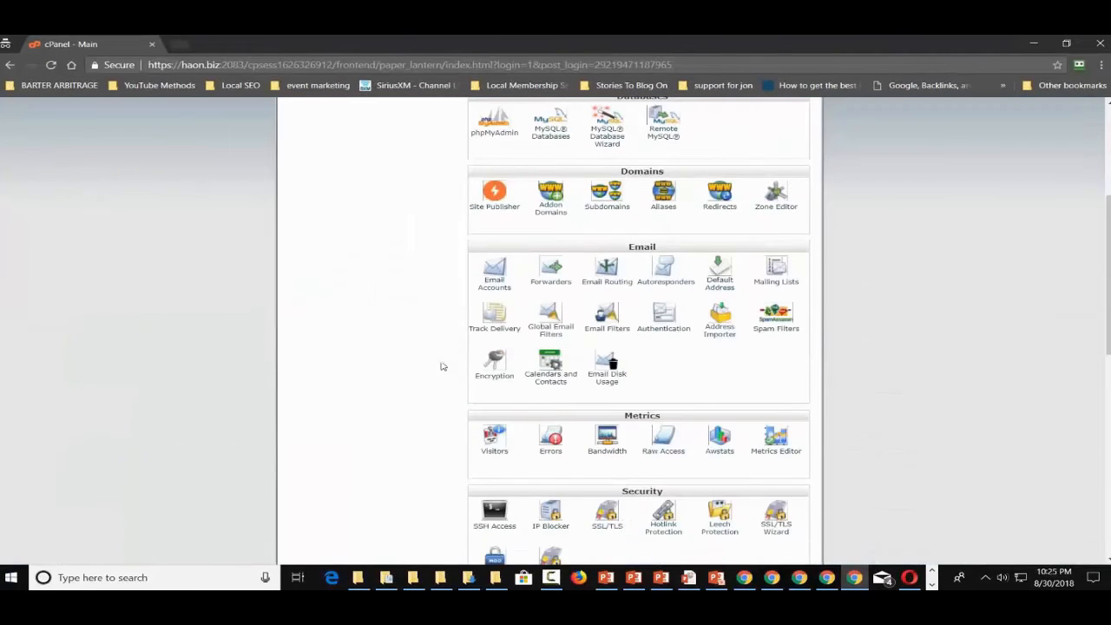
{"action": "scroll", "coordinate": [568, 342], "scroll_direction": "down", "scroll_amount": 4}
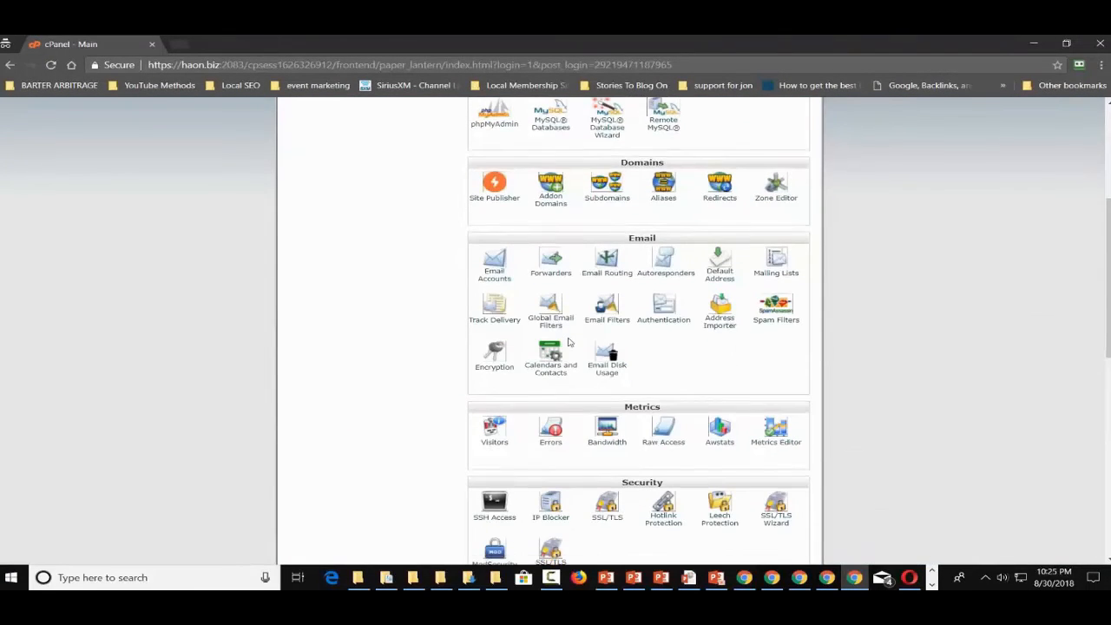
{"action": "left_click", "coordinate": [498, 339]}
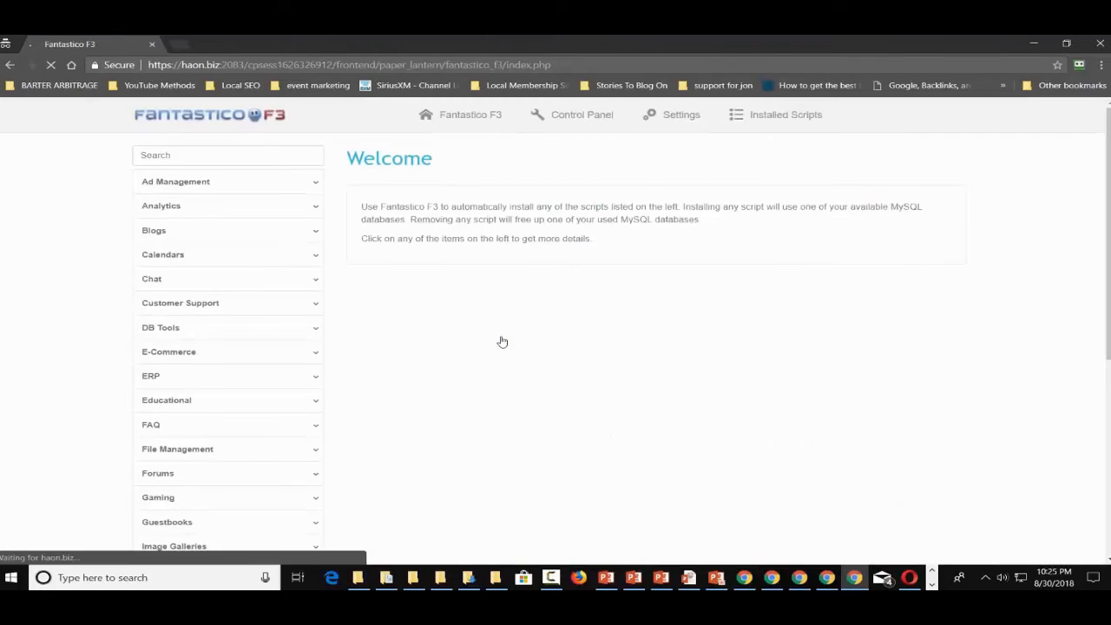
Step: Choose WordPress from the Blogs scripts and start installing a new copy of version 4.9.8
{"action": "left_click", "coordinate": [228, 241]}
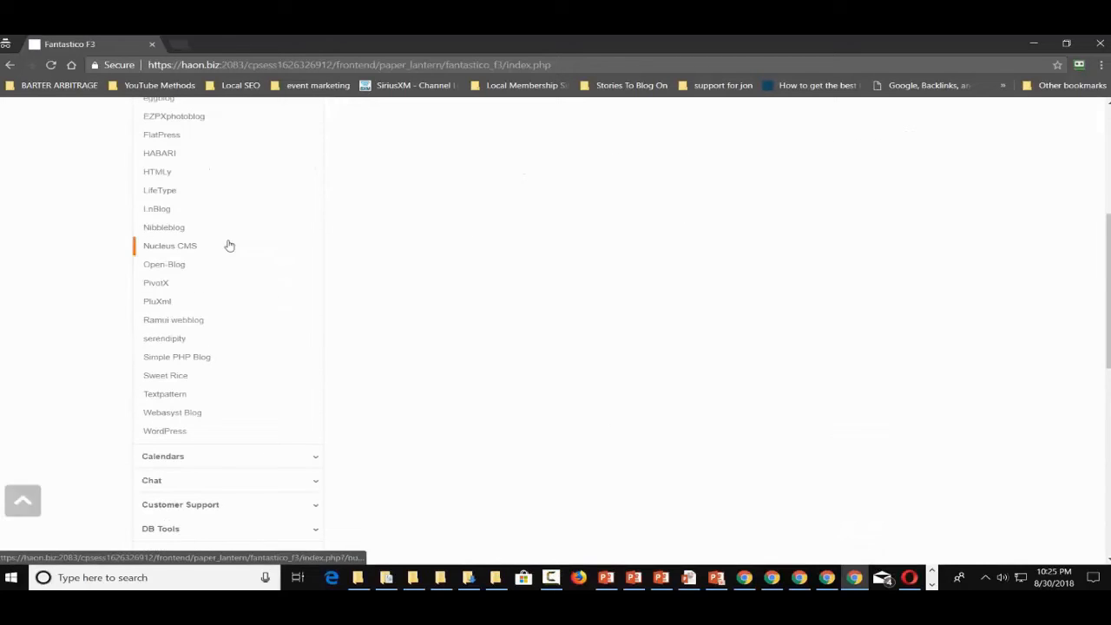
{"action": "left_click", "coordinate": [181, 433]}
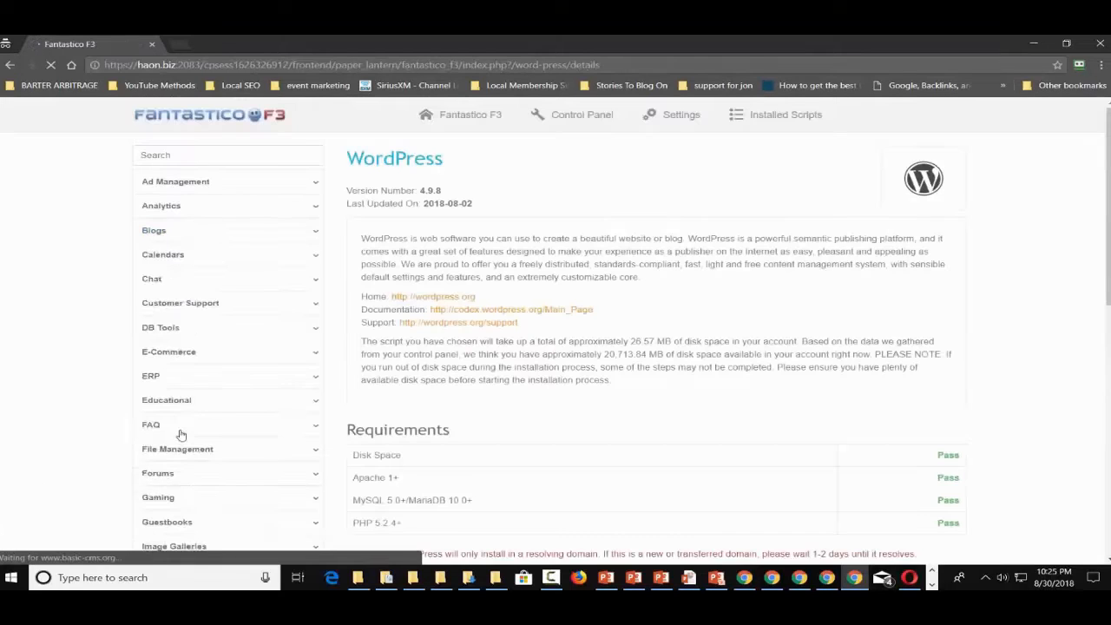
{"action": "scroll", "coordinate": [521, 332], "scroll_direction": "down", "scroll_amount": 3}
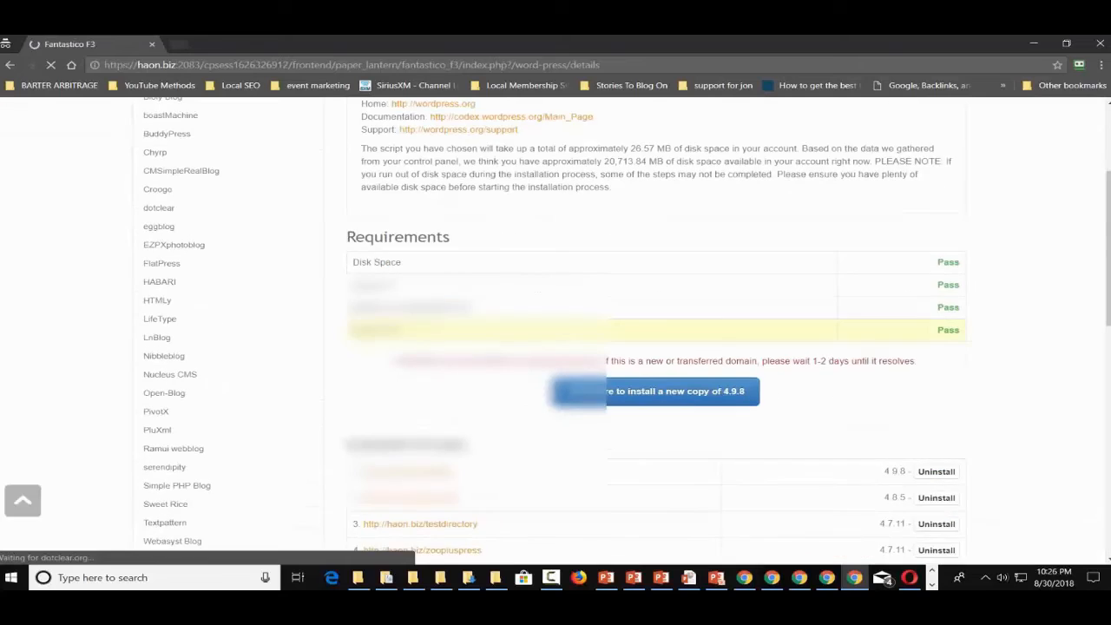
{"action": "scroll", "coordinate": [608, 334], "scroll_direction": "down", "scroll_amount": 1}
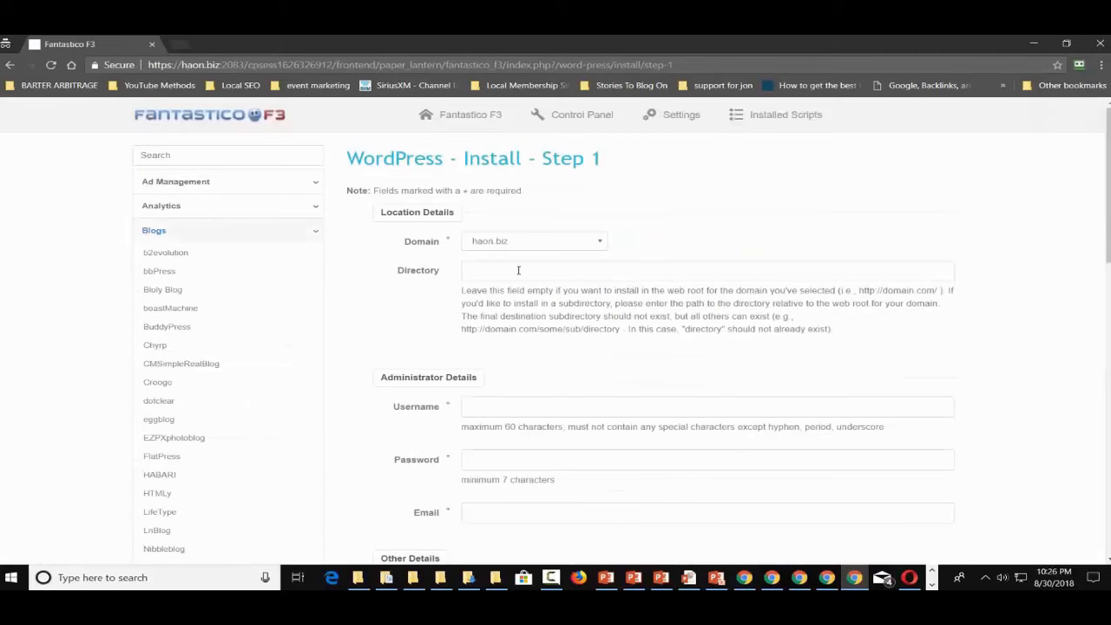
Step: Set the WordPress installation directory on haon.biz to /mob/blog
{"action": "left_click", "coordinate": [519, 270]}
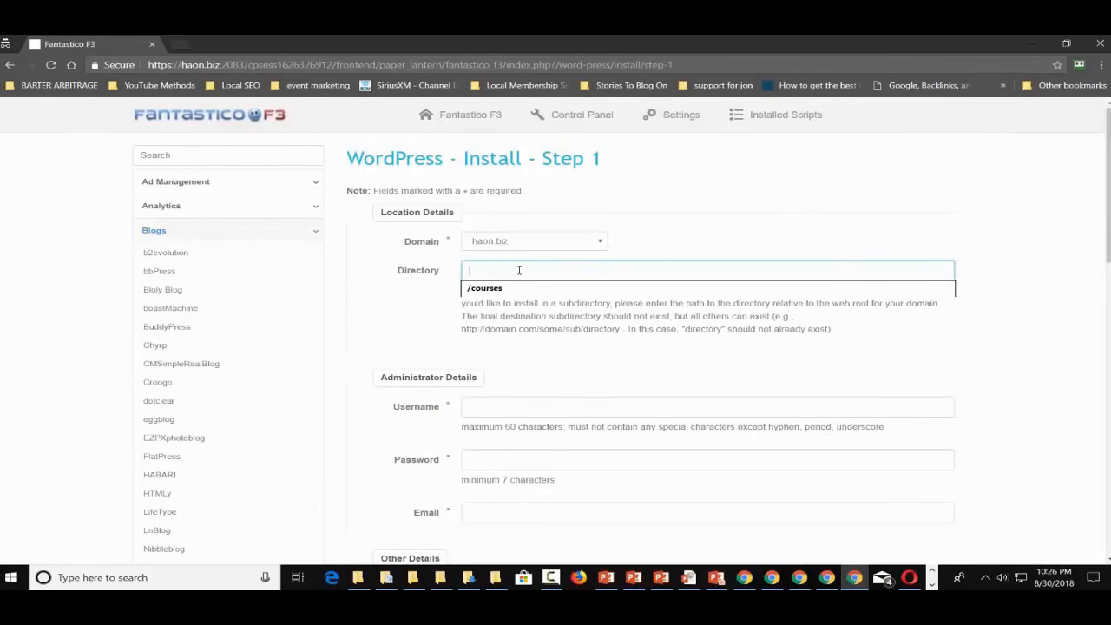
{"action": "type", "text": "/mob"}
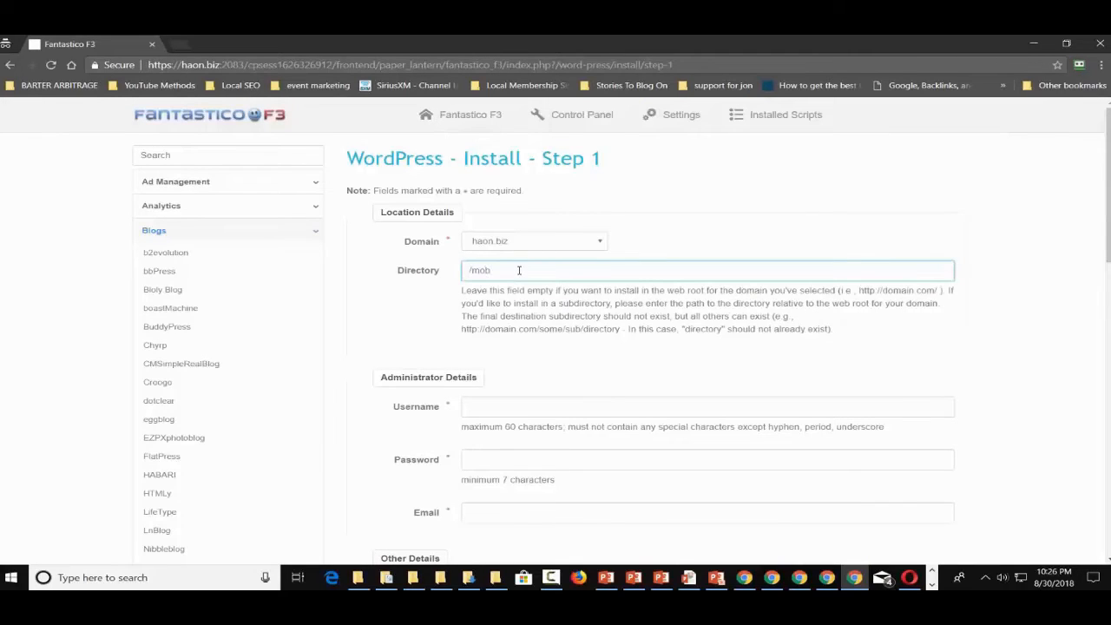
{"action": "type", "text": "/bi"}
{"action": "type", "text": "og"}
{"action": "scroll", "coordinate": [597, 269], "scroll_direction": "down", "scroll_amount": 1}
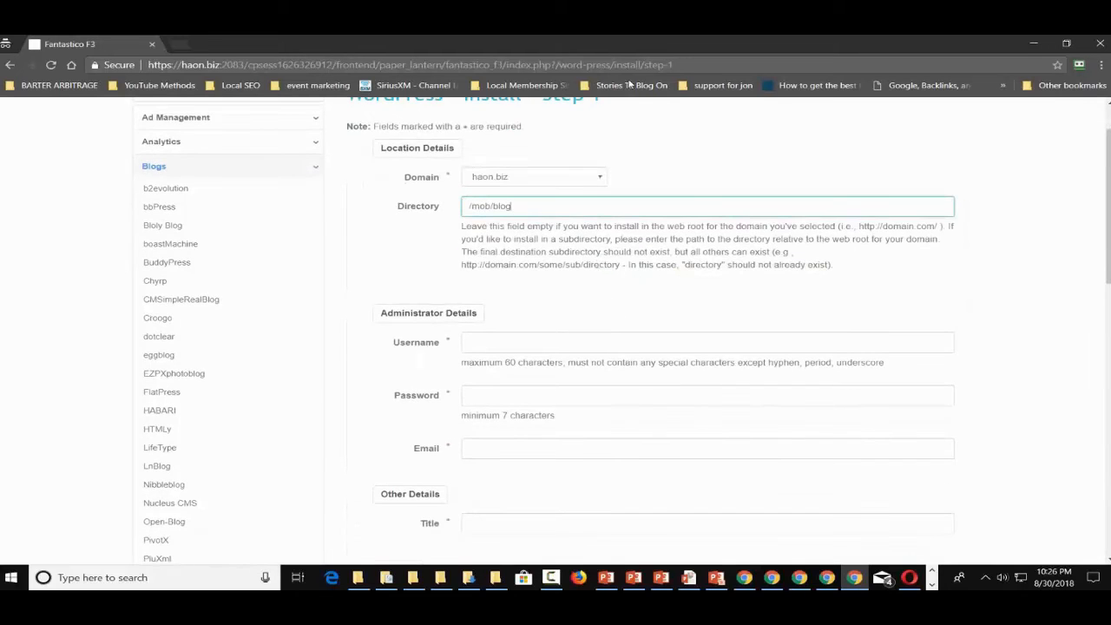
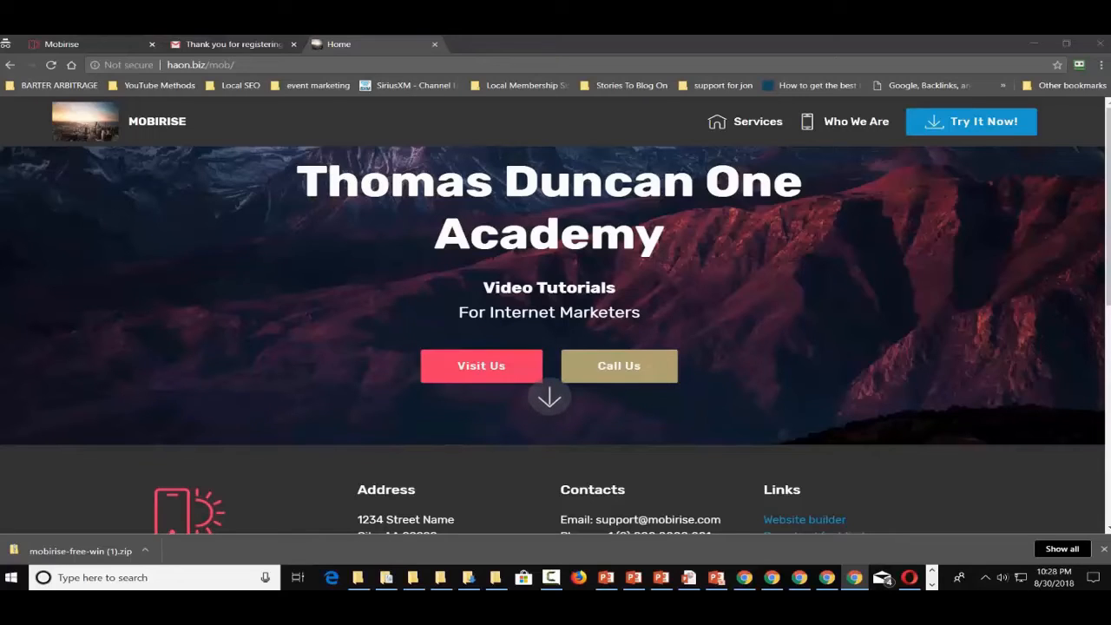
Step: Move the WordPress dashboard tab into the window showing haon.biz/mob and view both pages in turn
{"action": "left_click_drag", "start_coordinate": [902, 73], "coordinate": [621, 54]}
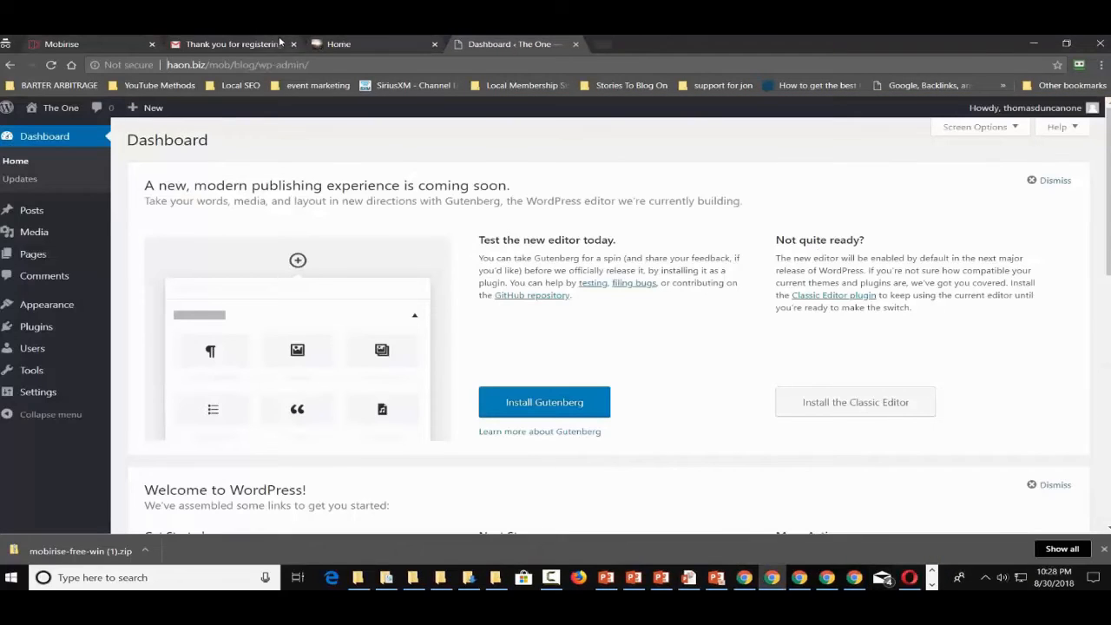
{"action": "left_click", "coordinate": [353, 44]}
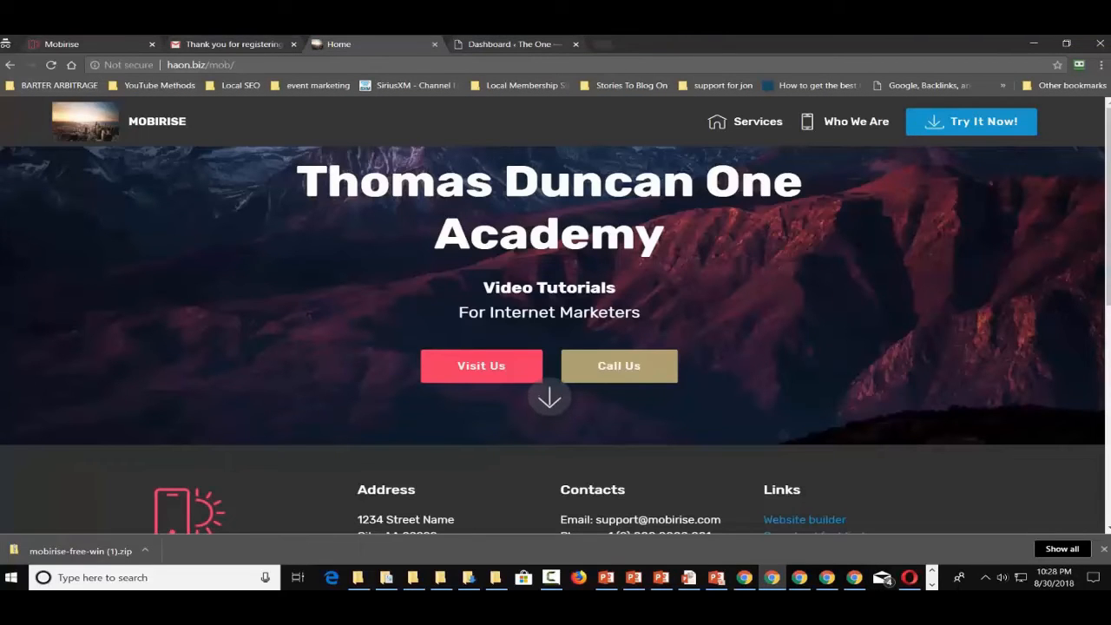
{"action": "left_click", "coordinate": [523, 43]}
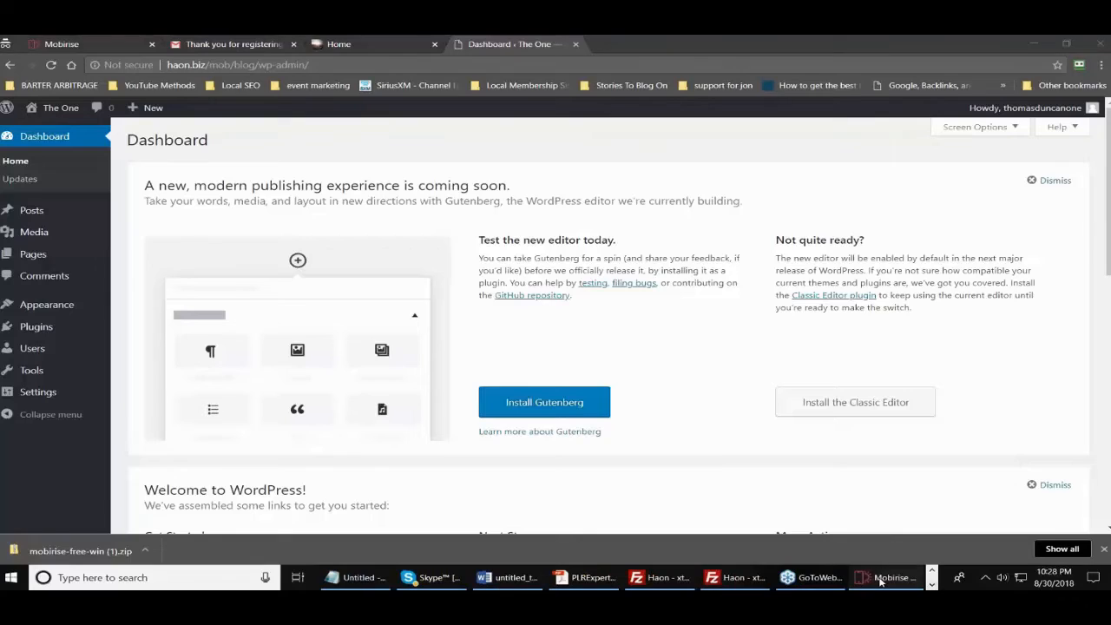
Step: Switch to Mobirise and create a new page named Updates in My Site
{"action": "left_click", "coordinate": [881, 578]}
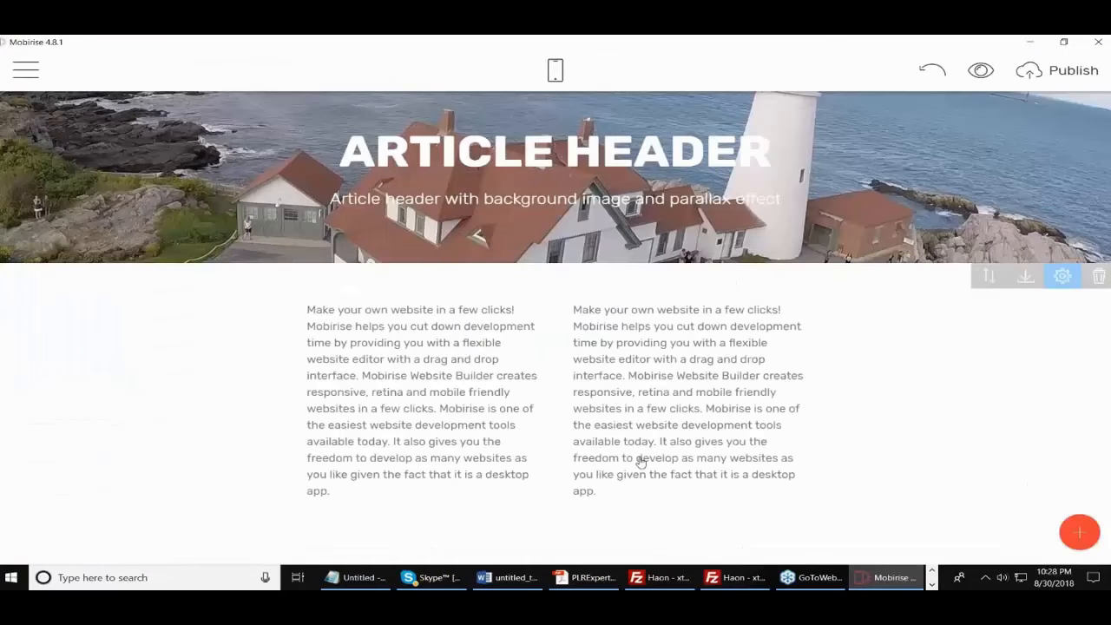
{"action": "left_click", "coordinate": [29, 73]}
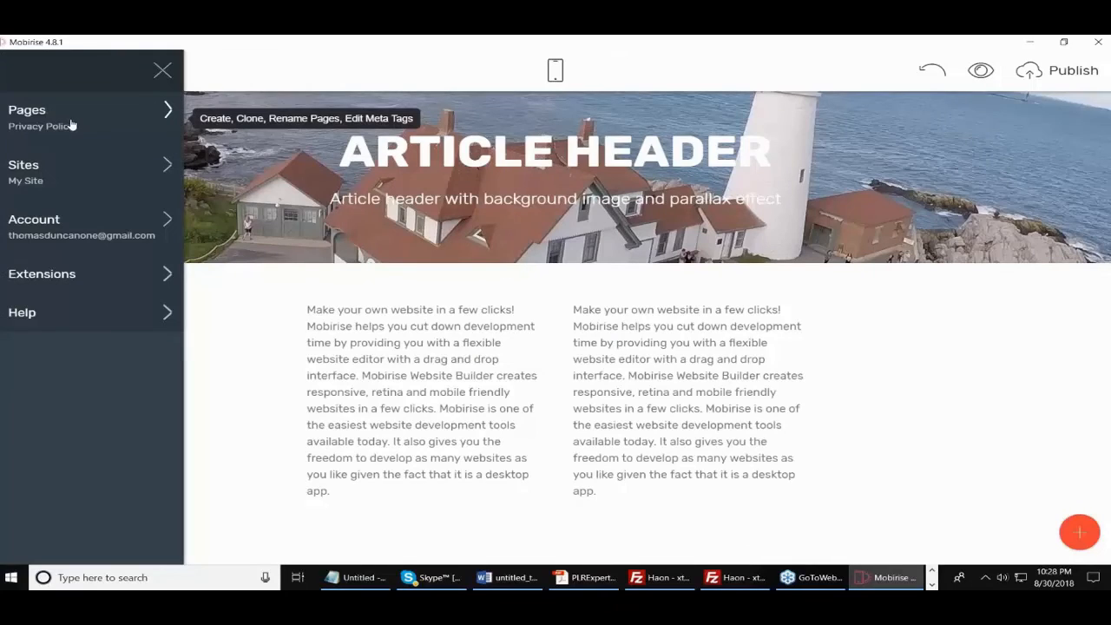
{"action": "left_click", "coordinate": [210, 122]}
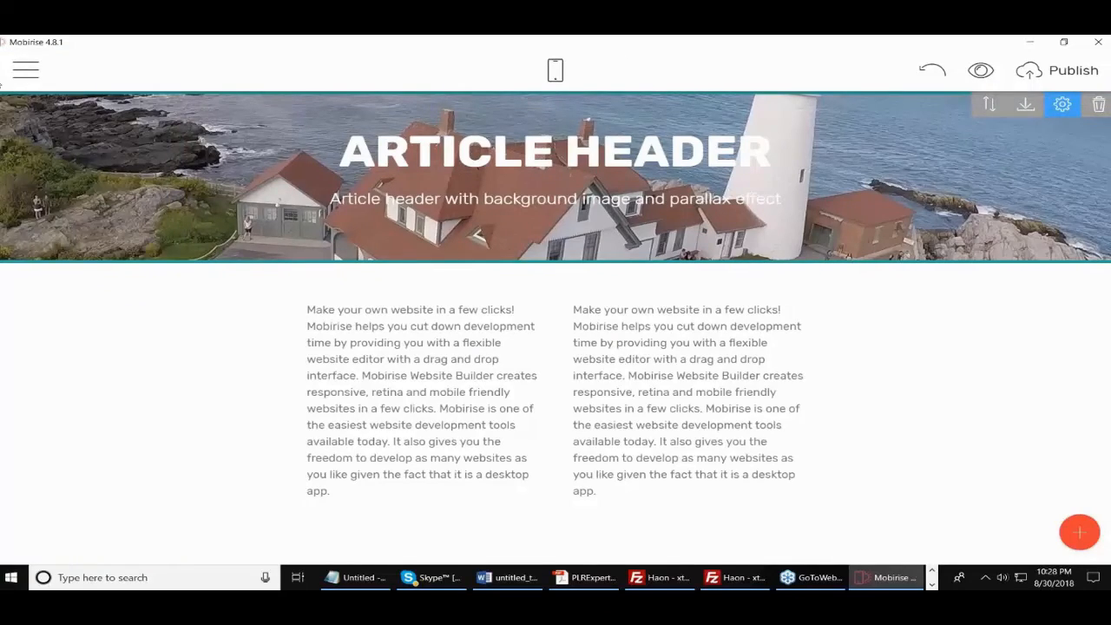
{"action": "left_click", "coordinate": [26, 70]}
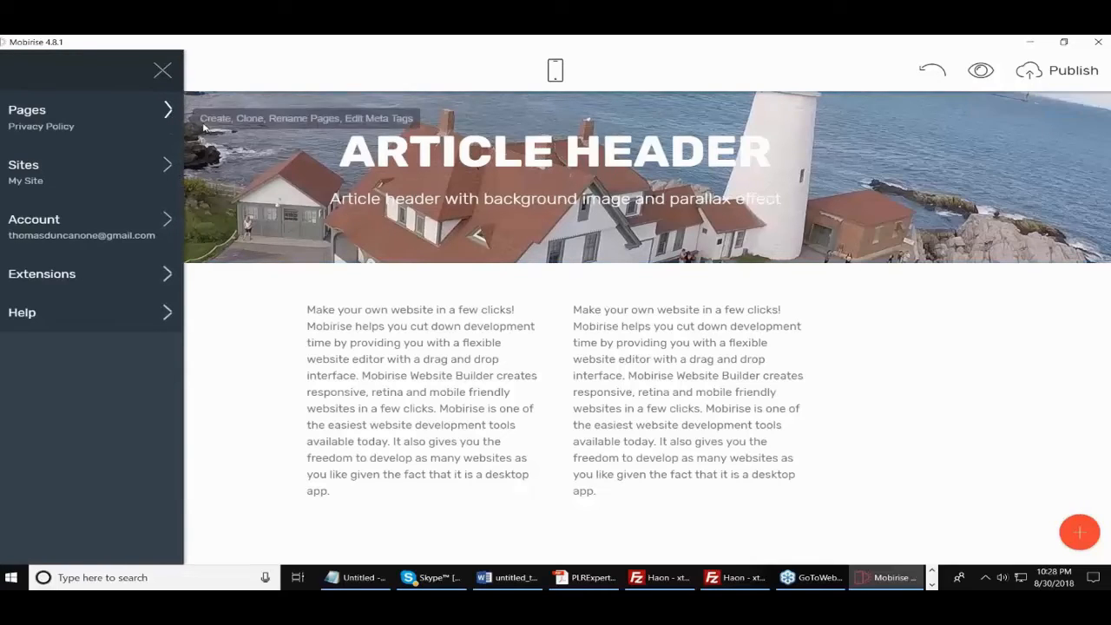
{"action": "left_click", "coordinate": [165, 115]}
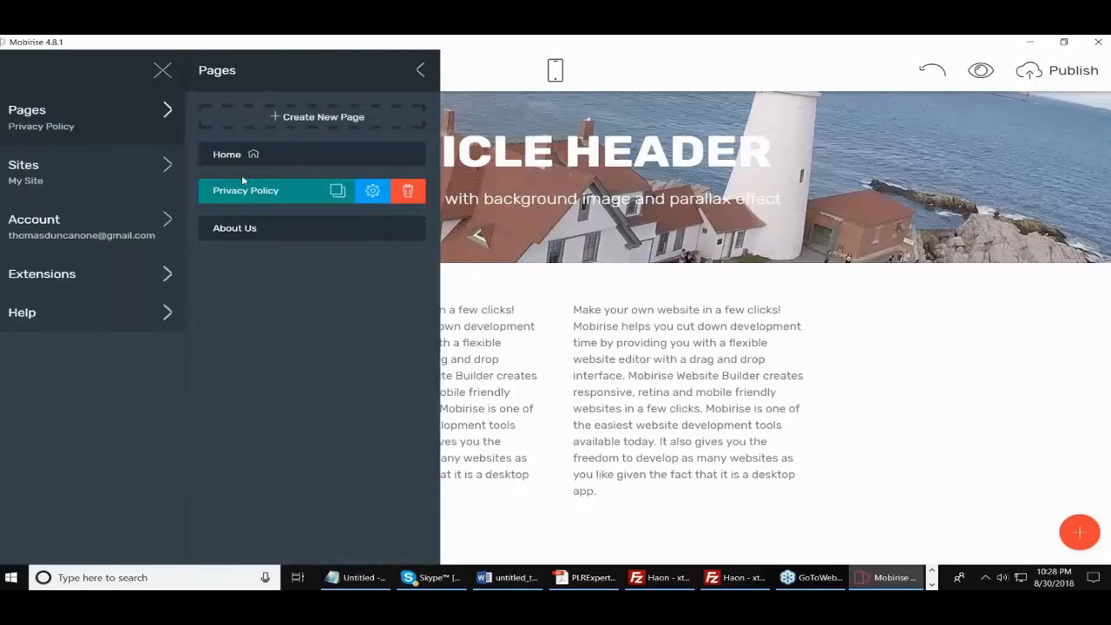
{"action": "left_click", "coordinate": [279, 118]}
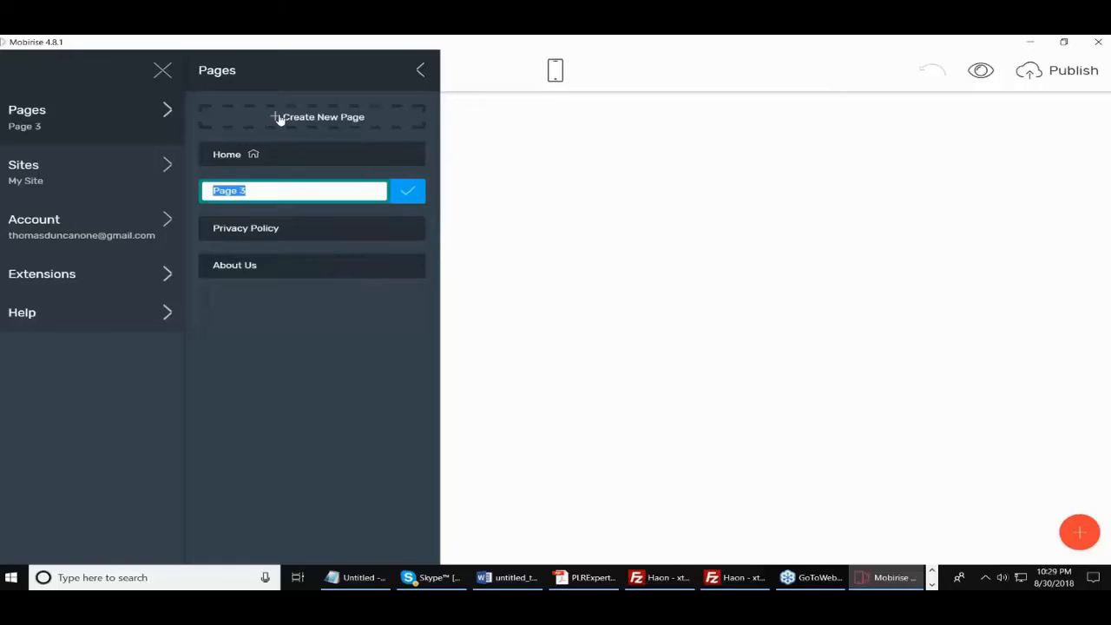
{"action": "type", "text": "N"}
{"action": "key", "text": "BackSpace"}
{"action": "type", "text": "Updates"}
{"action": "left_click", "coordinate": [410, 192]}
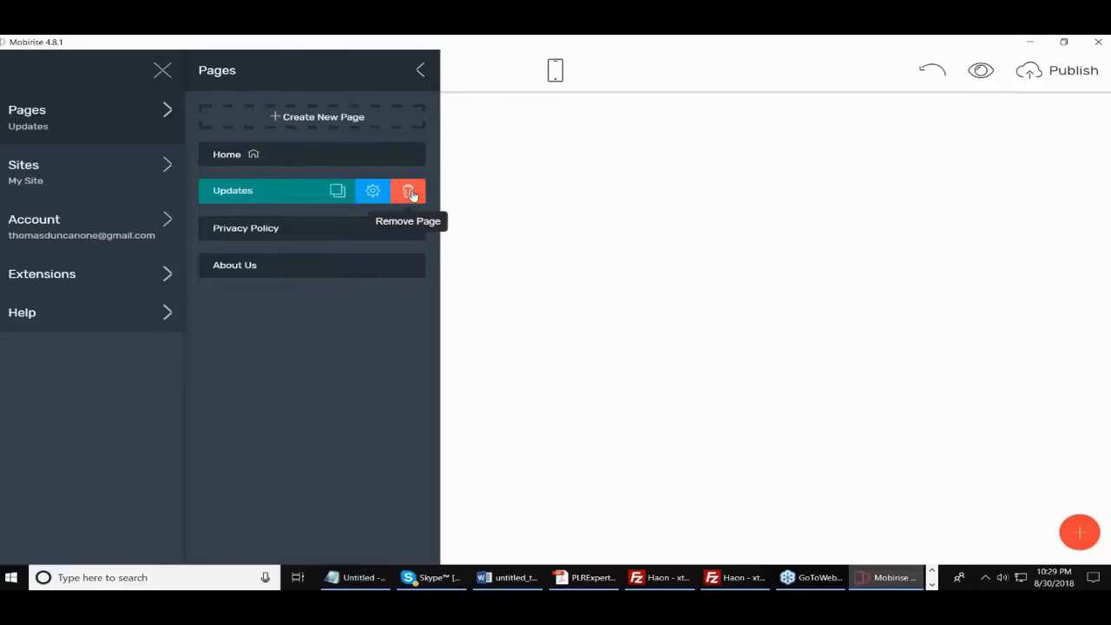
{"action": "left_click", "coordinate": [662, 243]}
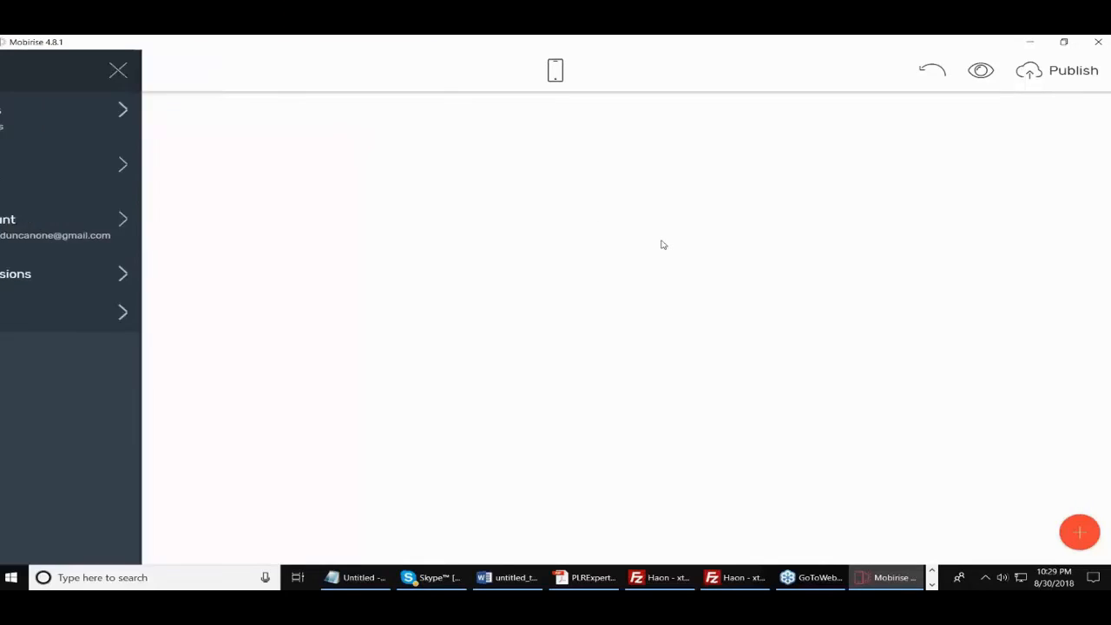
Step: Add three two-column text article blocks, one below the other, to the empty Updates page
{"action": "left_click", "coordinate": [1080, 531]}
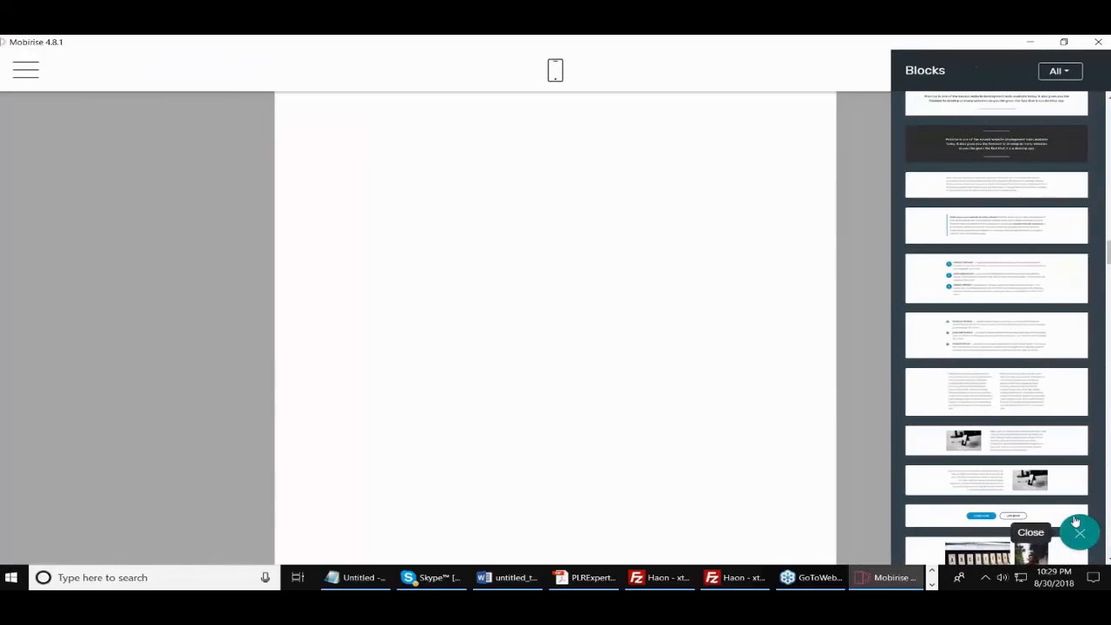
{"action": "left_click_drag", "start_coordinate": [1007, 390], "coordinate": [560, 198]}
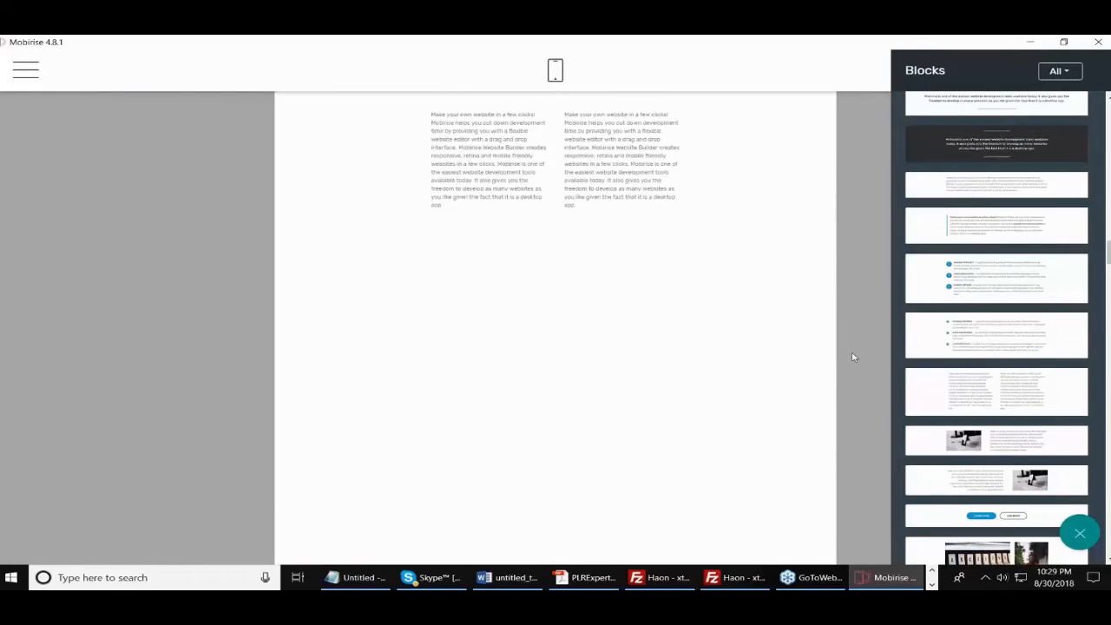
{"action": "left_click_drag", "start_coordinate": [992, 384], "coordinate": [494, 326]}
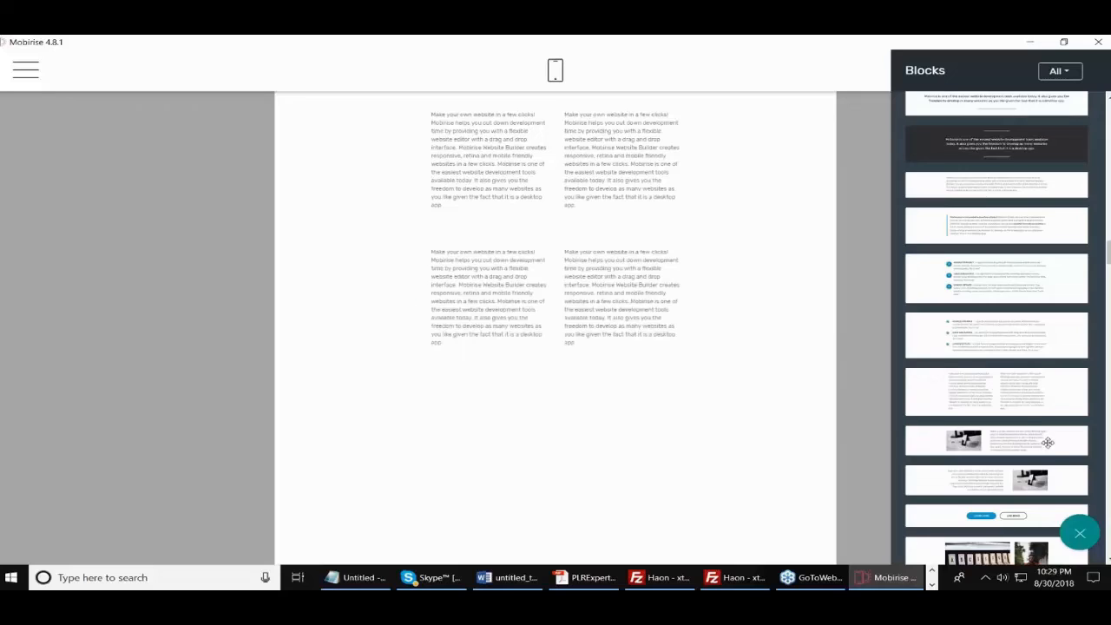
{"action": "left_click_drag", "start_coordinate": [1000, 404], "coordinate": [597, 468]}
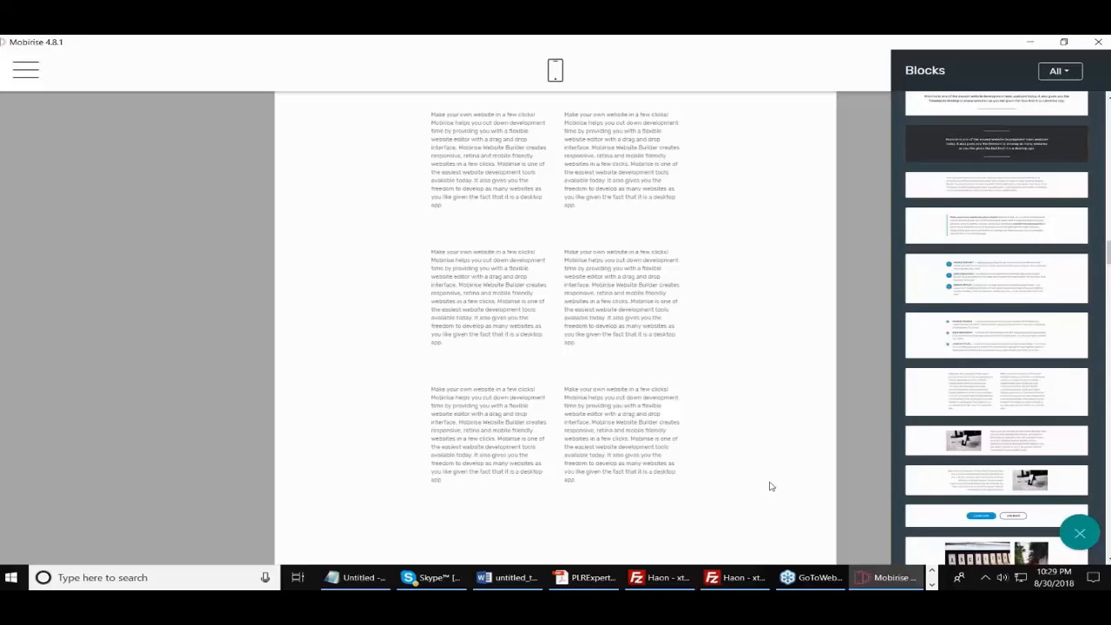
{"action": "left_click", "coordinate": [258, 243]}
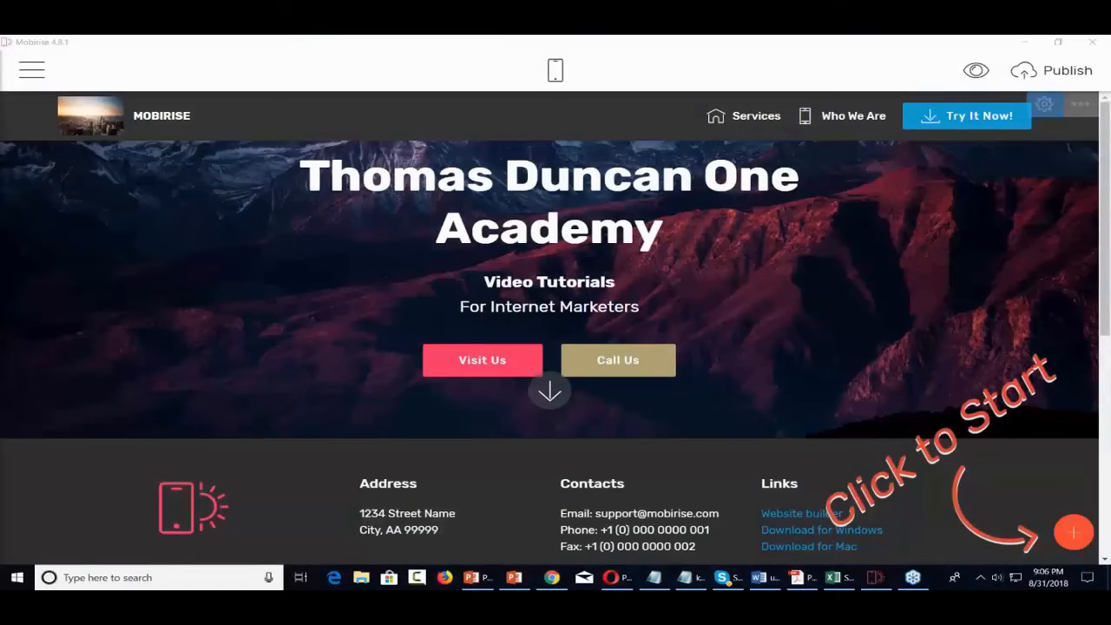
Step: Create a new site named Handyman with the Mobirise AMP theme
{"action": "left_click", "coordinate": [32, 75]}
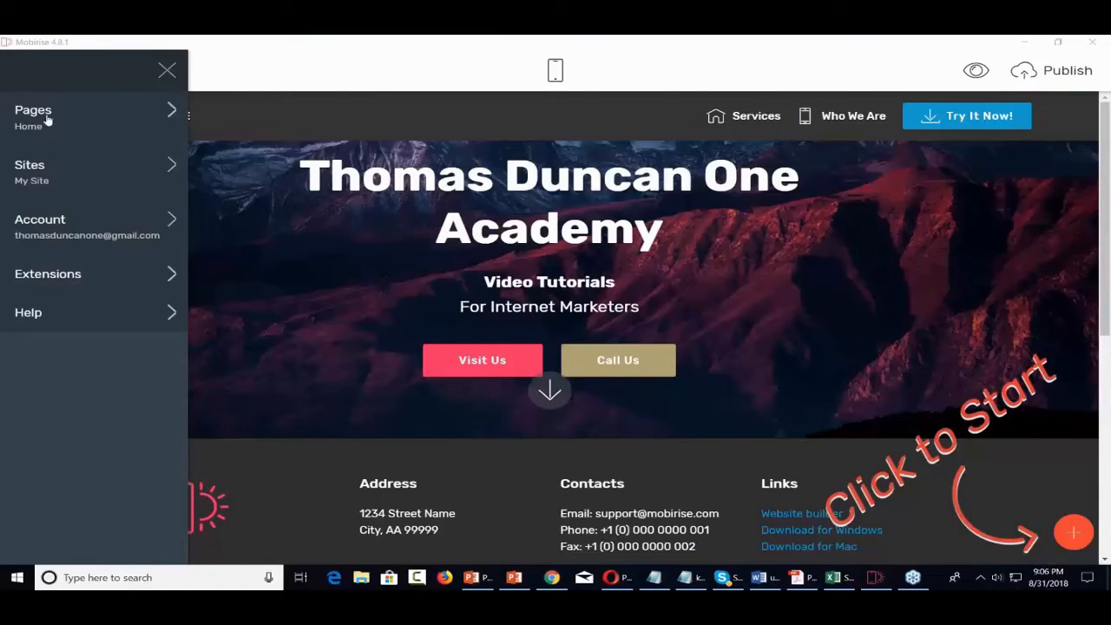
{"action": "left_click", "coordinate": [98, 170]}
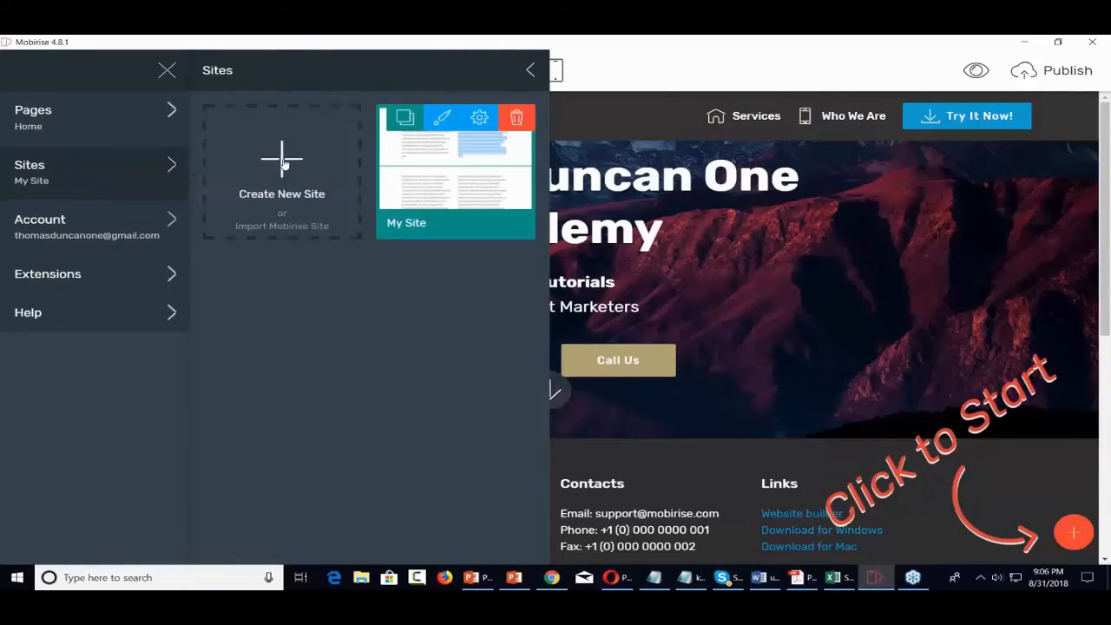
{"action": "left_click", "coordinate": [285, 163]}
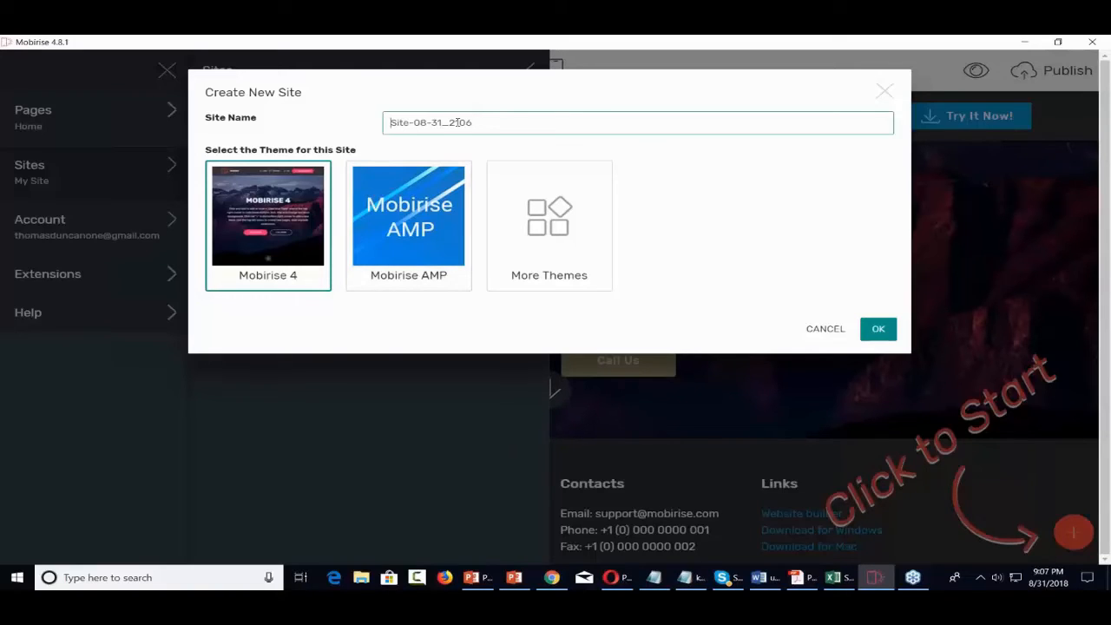
{"action": "type", "text": "Handyman"}
{"action": "key", "text": "Delete"}
{"action": "key", "text": "Delete"}
{"action": "key", "text": "Delete"}
{"action": "key", "text": "Delete"}
{"action": "key", "text": "Delete"}
{"action": "key", "text": "Delete"}
{"action": "key", "text": "Delete"}
{"action": "key", "text": "Delete"}
{"action": "key", "text": "Delete"}
{"action": "key", "text": "Delete"}
{"action": "key", "text": "Delete"}
{"action": "key", "text": "Delete"}
{"action": "key", "text": "Delete"}
{"action": "key", "text": "Delete"}
{"action": "key", "text": "Delete"}
{"action": "left_click", "coordinate": [420, 217]}
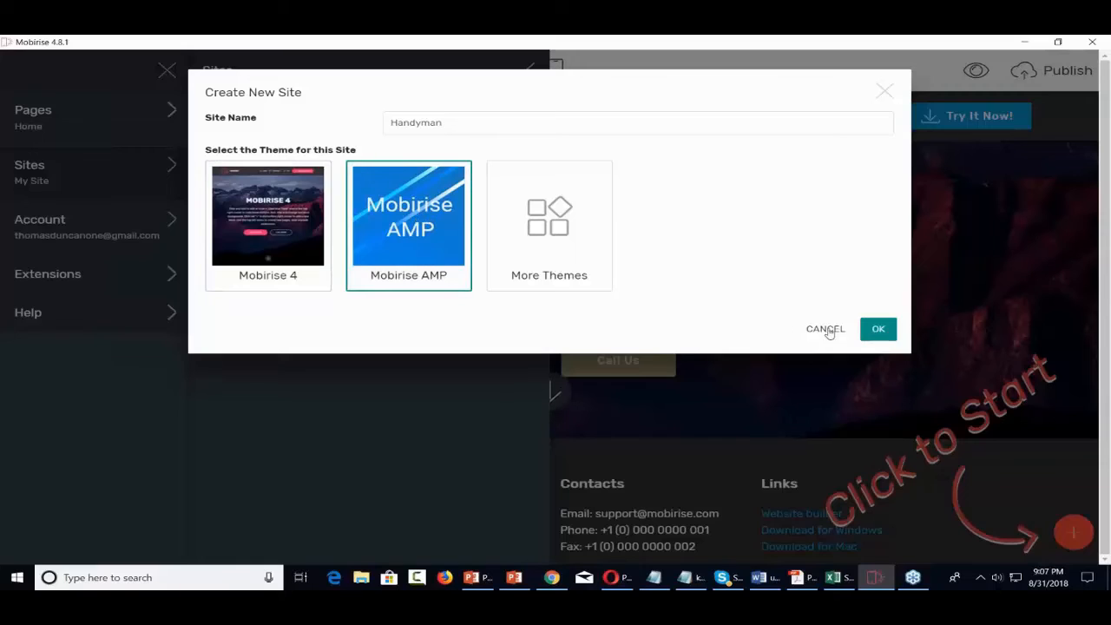
{"action": "left_click", "coordinate": [892, 332]}
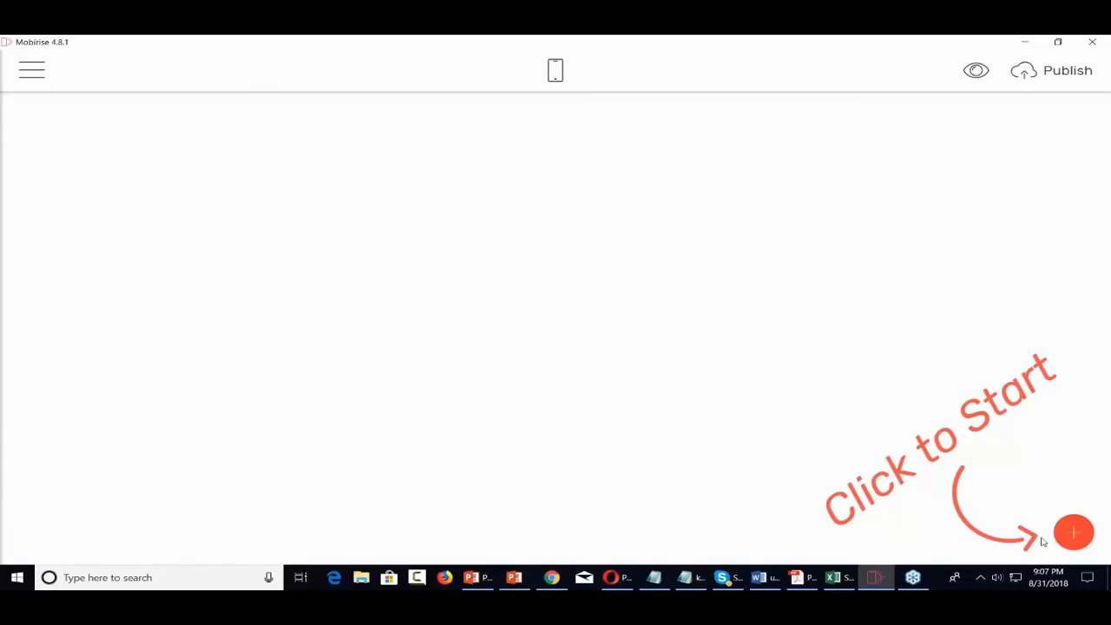
Step: Examine the blocks available in the Mobirise AMP theme, from Menu and Headers through to Footers
{"action": "left_click", "coordinate": [1073, 536]}
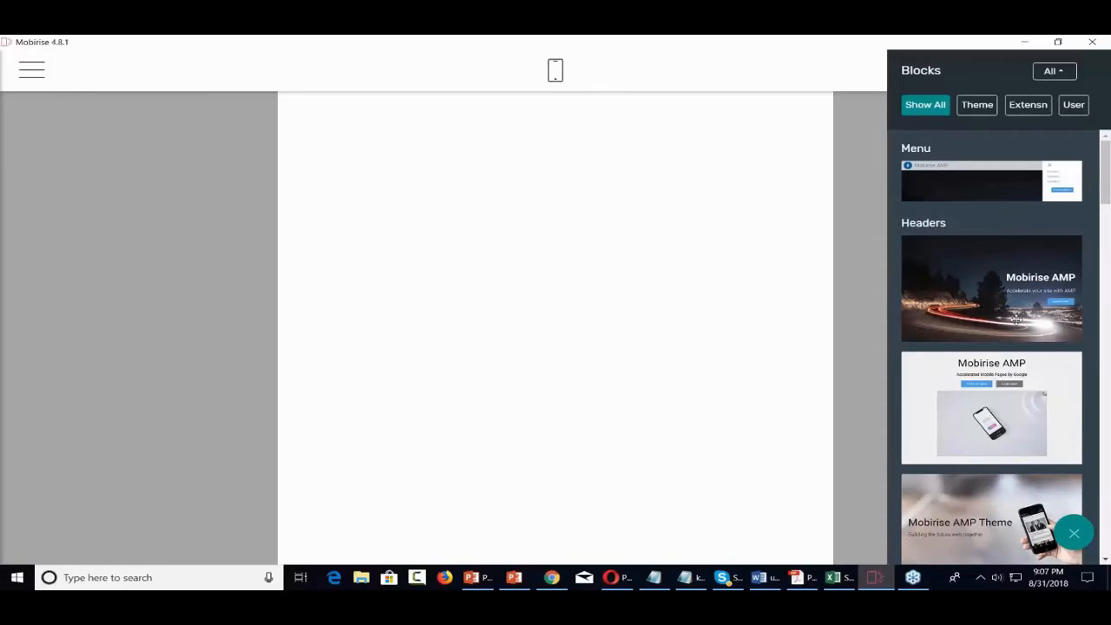
{"action": "scroll", "coordinate": [1015, 321], "scroll_direction": "down", "scroll_amount": 5}
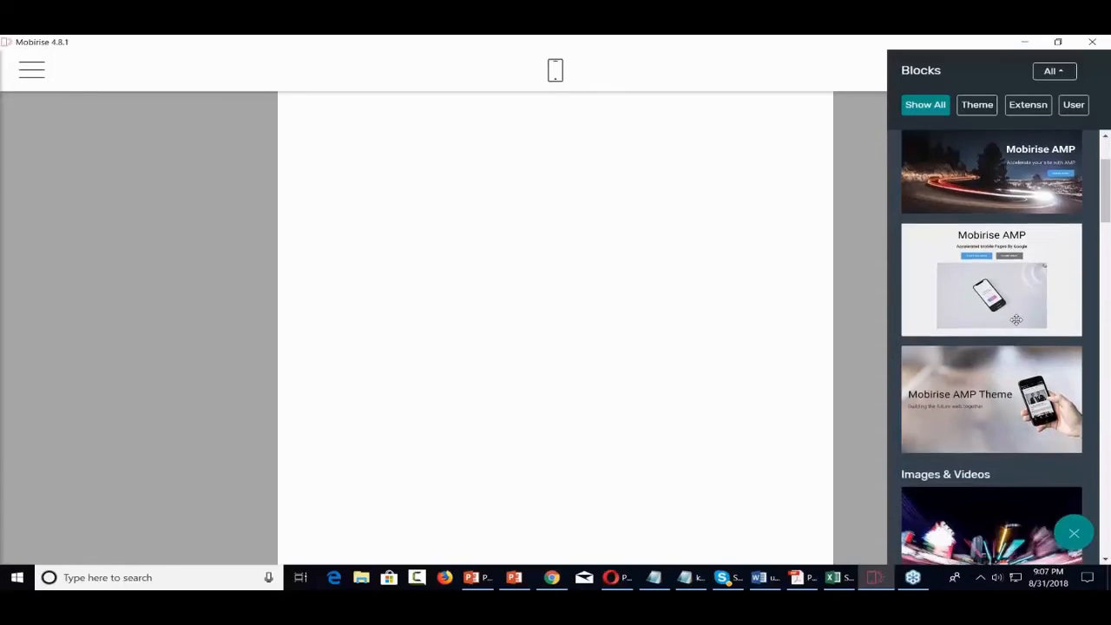
{"action": "scroll", "coordinate": [1016, 320], "scroll_direction": "down", "scroll_amount": 5}
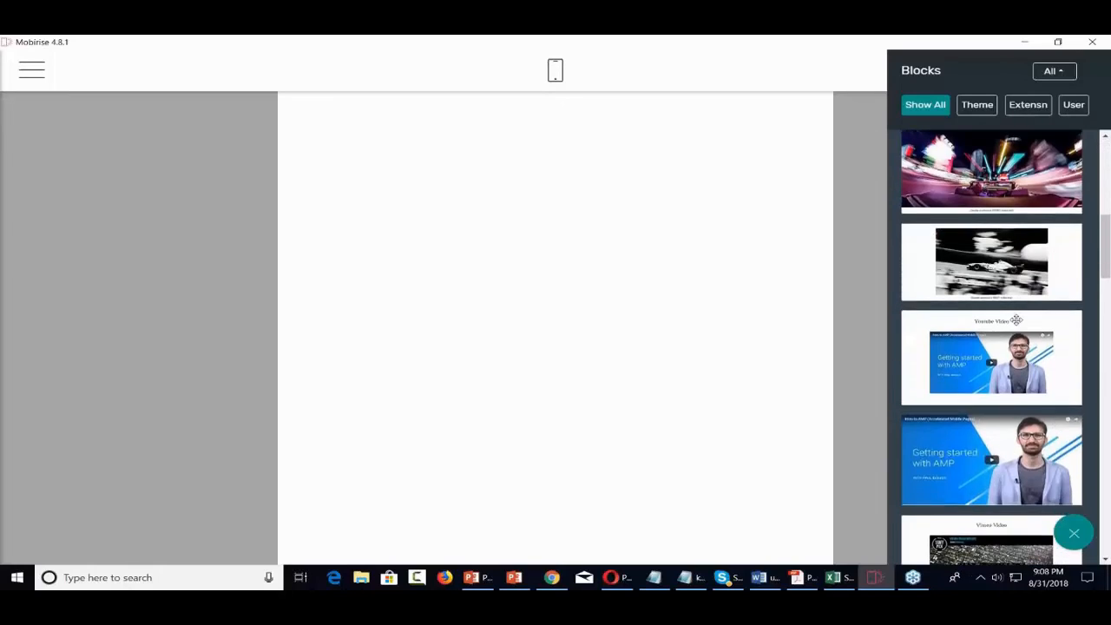
{"action": "scroll", "coordinate": [1015, 320], "scroll_direction": "down", "scroll_amount": 10}
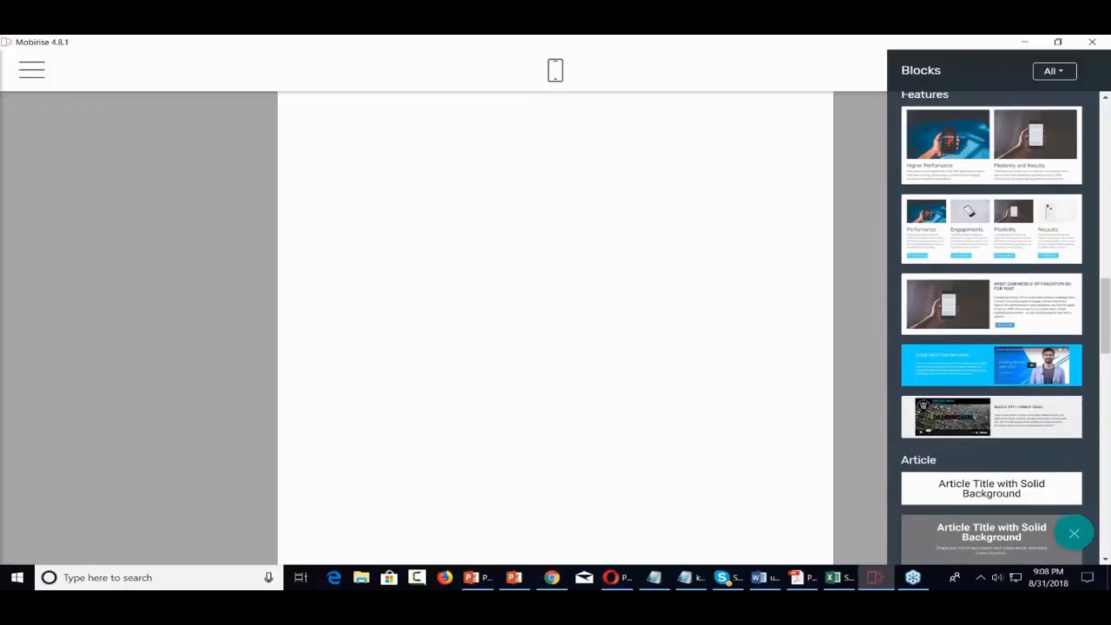
{"action": "scroll", "coordinate": [991, 328], "scroll_direction": "down", "scroll_amount": 10}
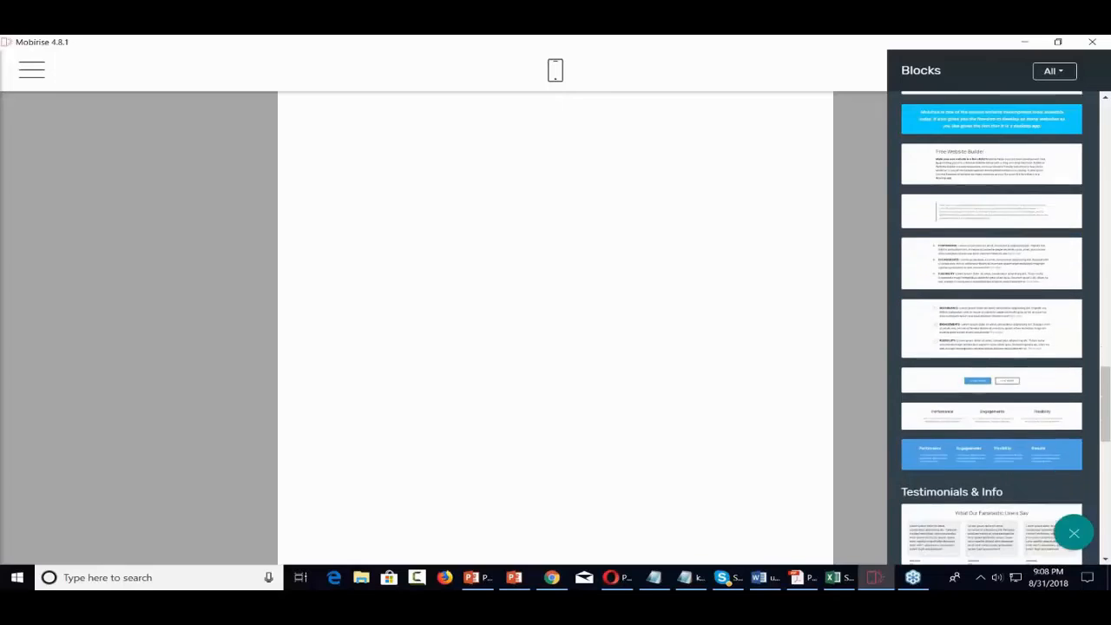
{"action": "scroll", "coordinate": [1003, 350], "scroll_direction": "down", "scroll_amount": 5}
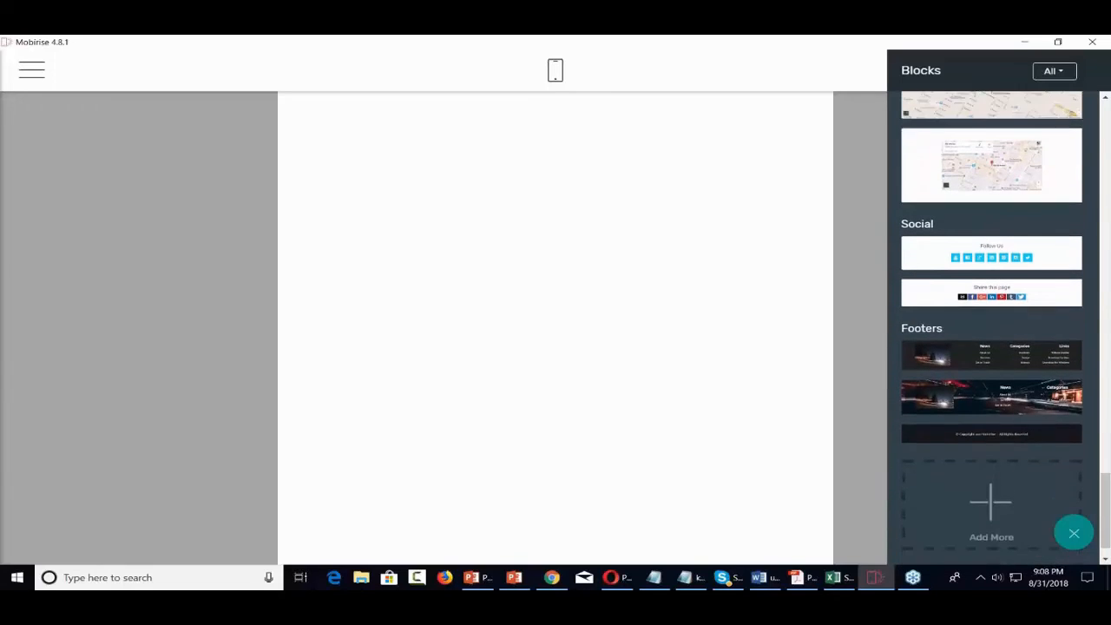
{"action": "scroll", "coordinate": [1003, 350], "scroll_direction": "up", "scroll_amount": 15}
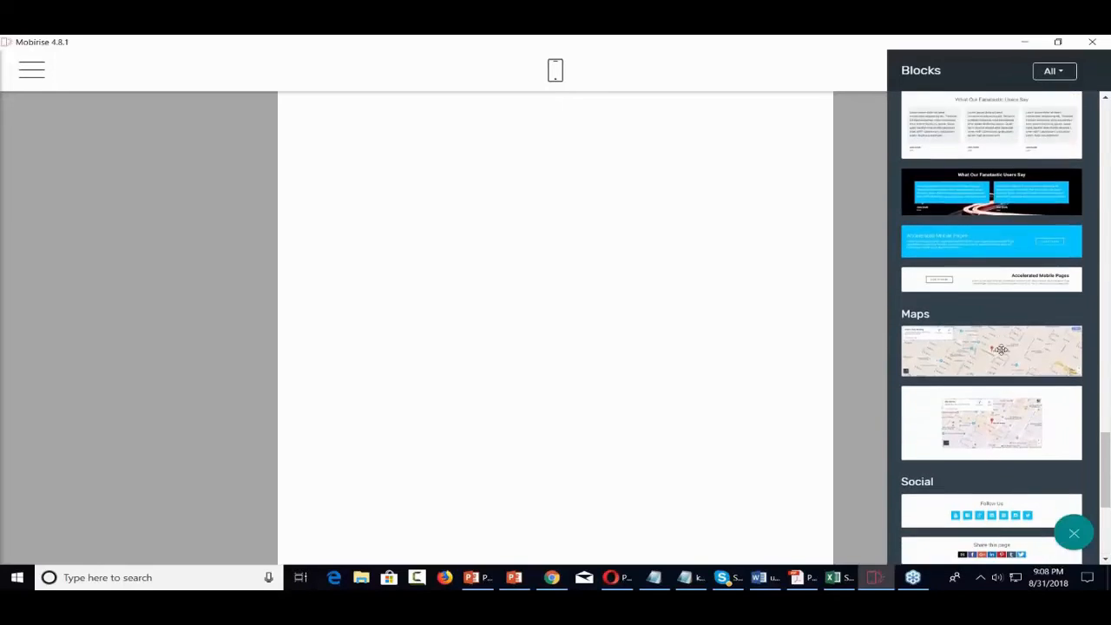
{"action": "scroll", "coordinate": [991, 328], "scroll_direction": "up", "scroll_amount": 10}
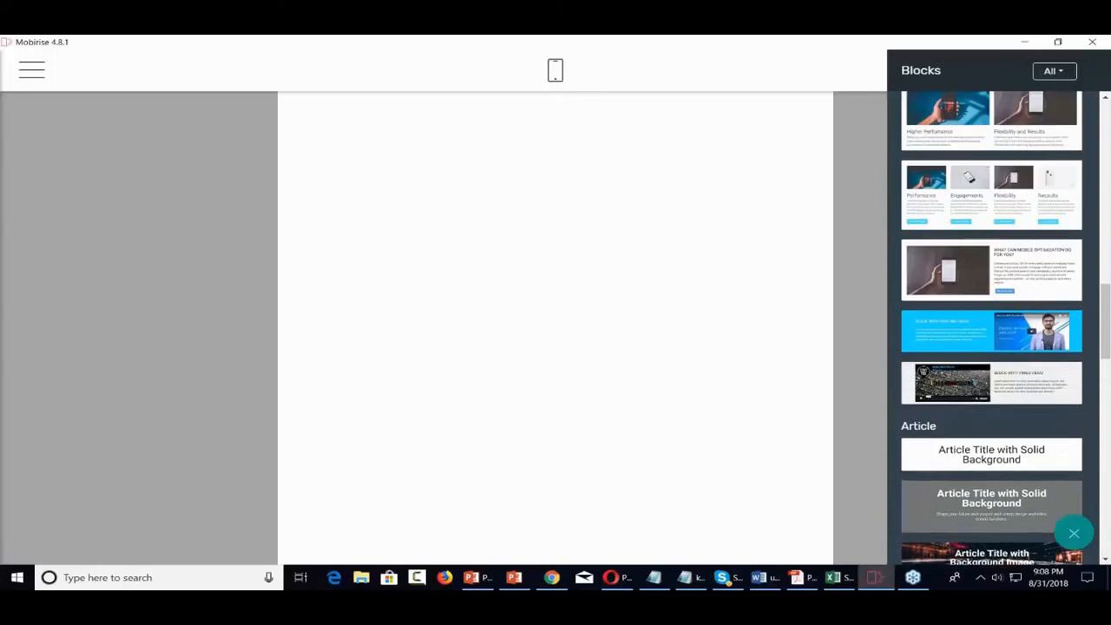
{"action": "scroll", "coordinate": [991, 328], "scroll_direction": "up", "scroll_amount": 3}
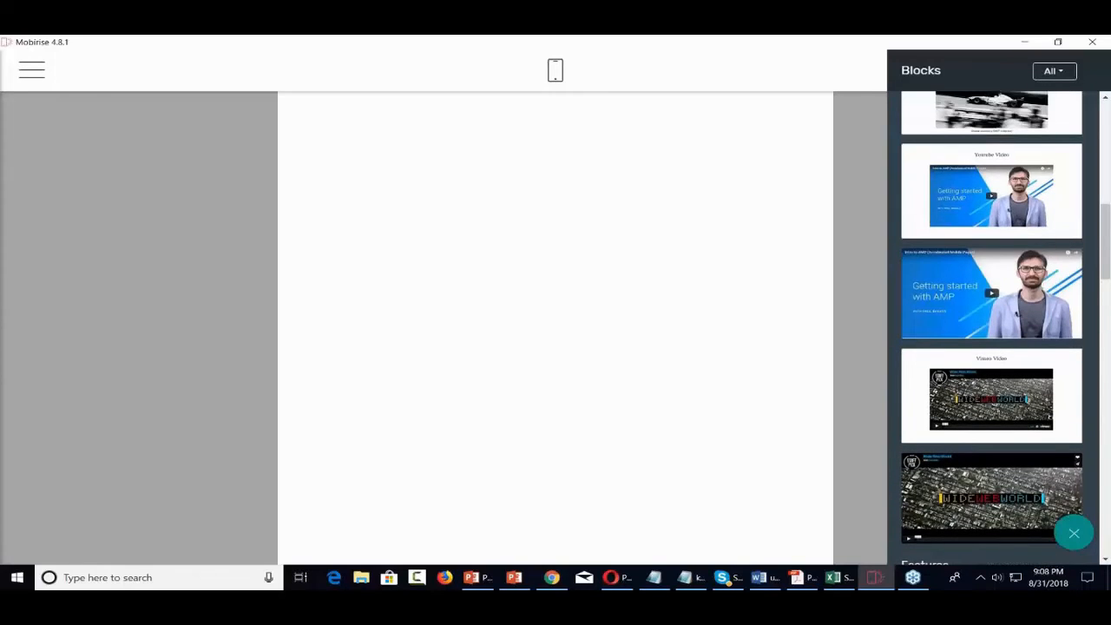
{"action": "scroll", "coordinate": [991, 328], "scroll_direction": "up", "scroll_amount": 10}
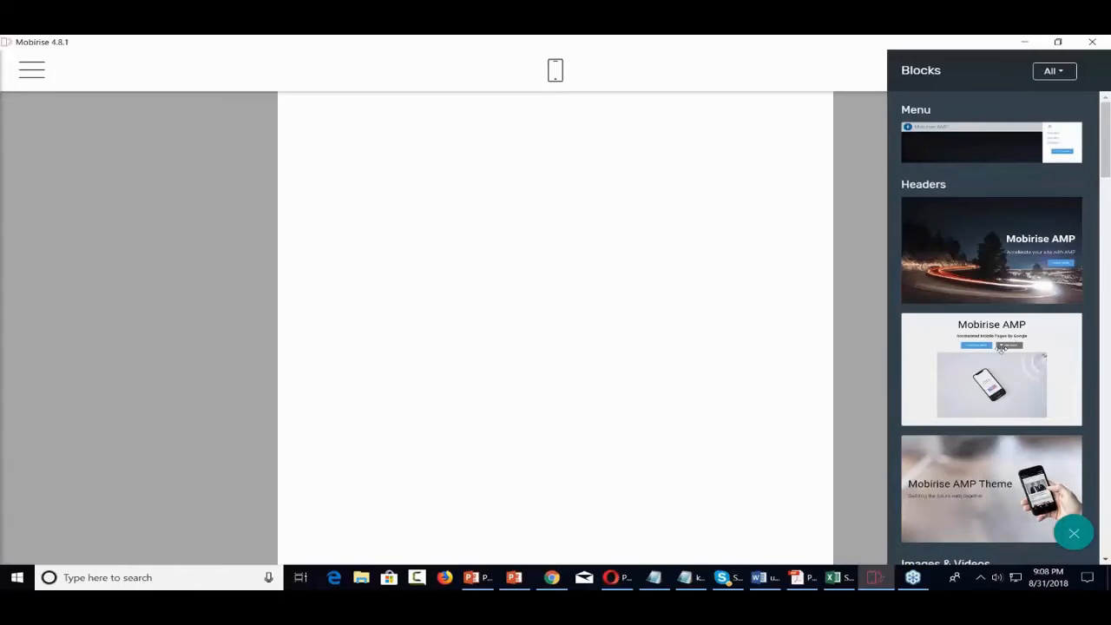
Step: Filter the blocks to Theme and add the Mobirise AMP menu block to the blank page
{"action": "left_click", "coordinate": [1063, 73]}
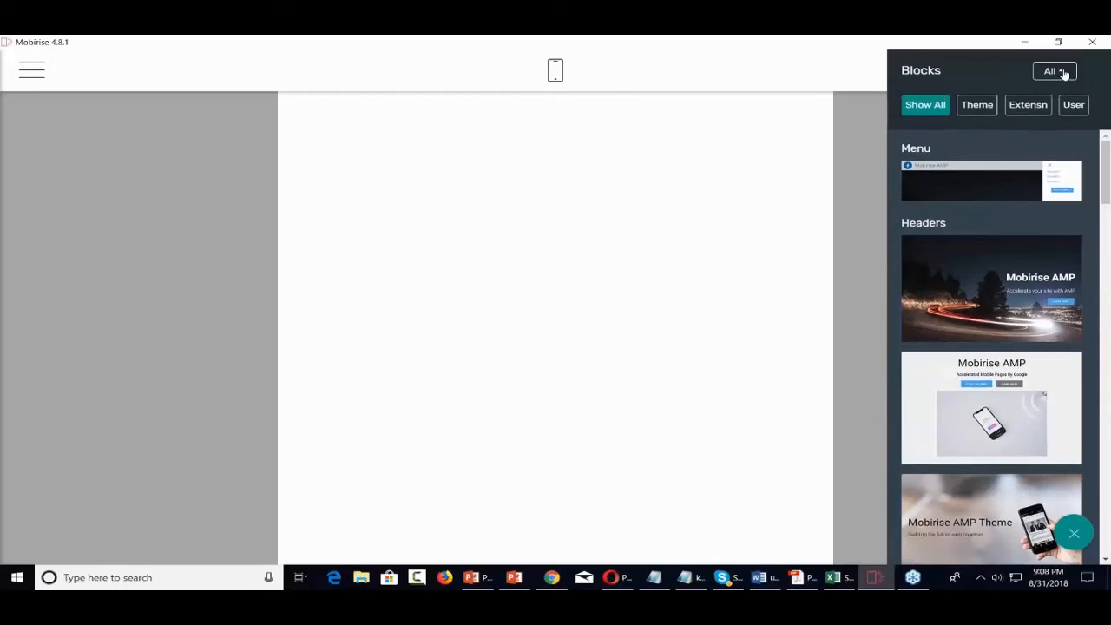
{"action": "left_click", "coordinate": [977, 105]}
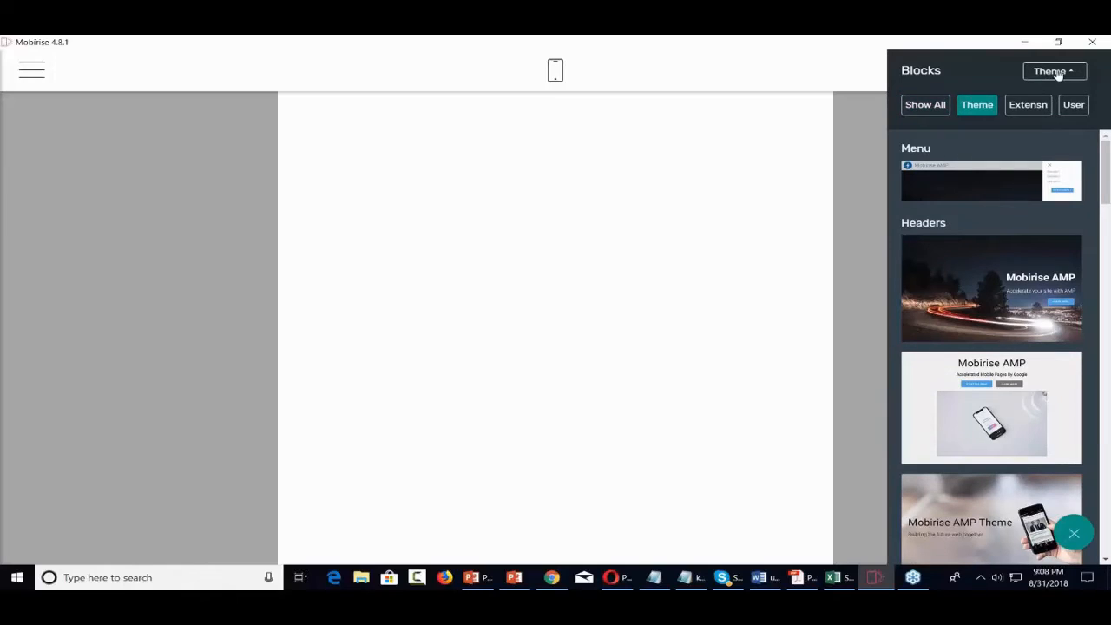
{"action": "scroll", "coordinate": [1058, 76], "scroll_direction": "down", "scroll_amount": 1}
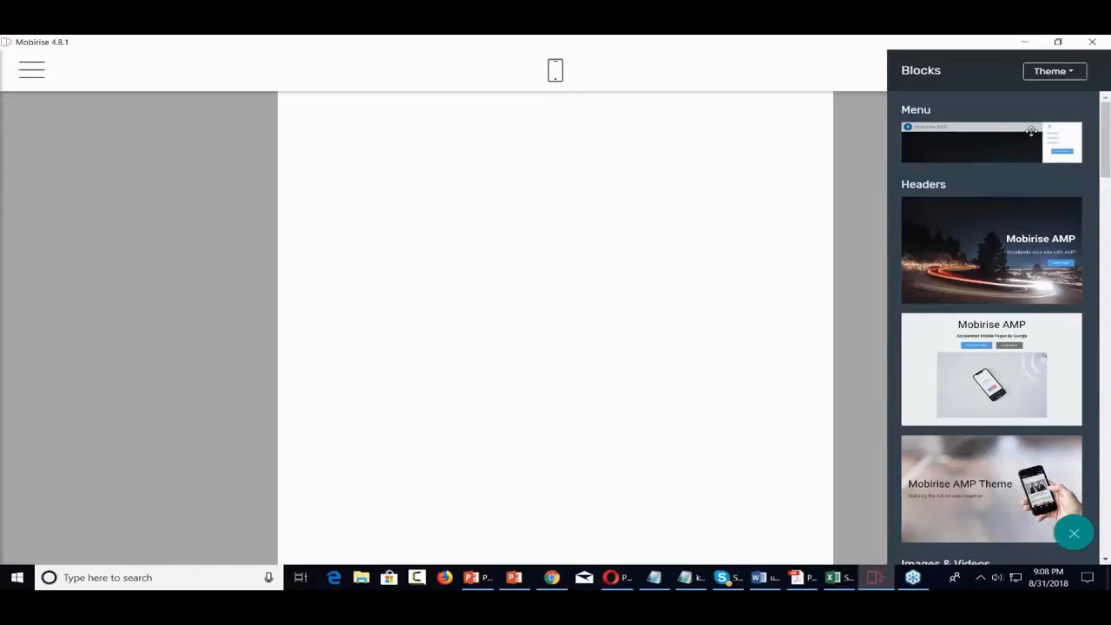
{"action": "left_click_drag", "start_coordinate": [1031, 131], "coordinate": [511, 129]}
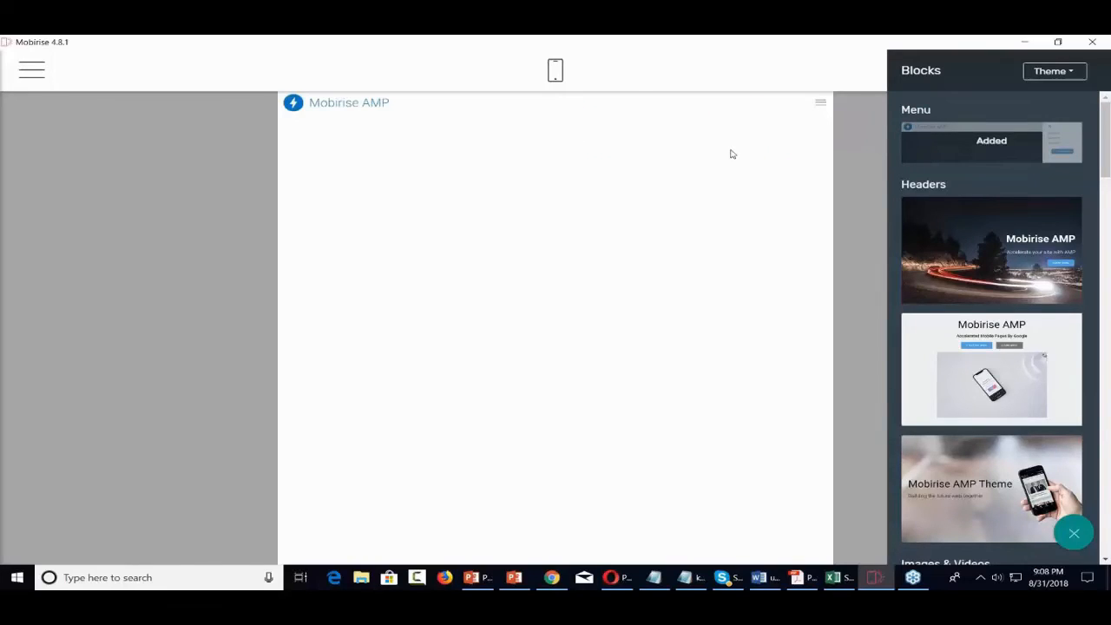
Step: Check the navigation links and contact button inside the menu block's collapsible side menu
{"action": "left_click", "coordinate": [821, 106]}
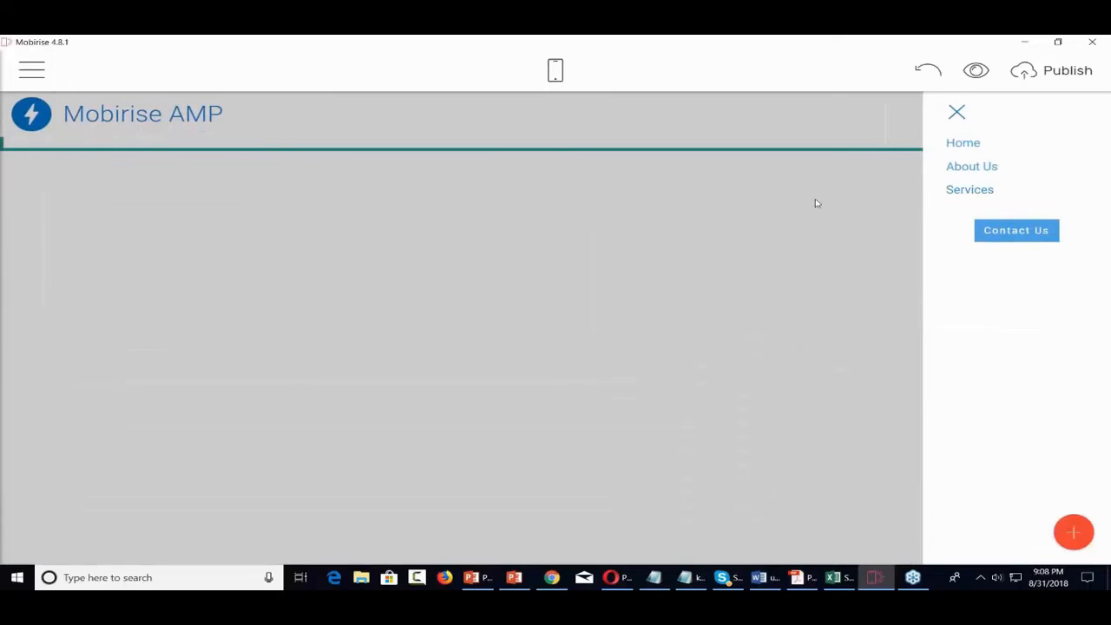
{"action": "left_click", "coordinate": [957, 115]}
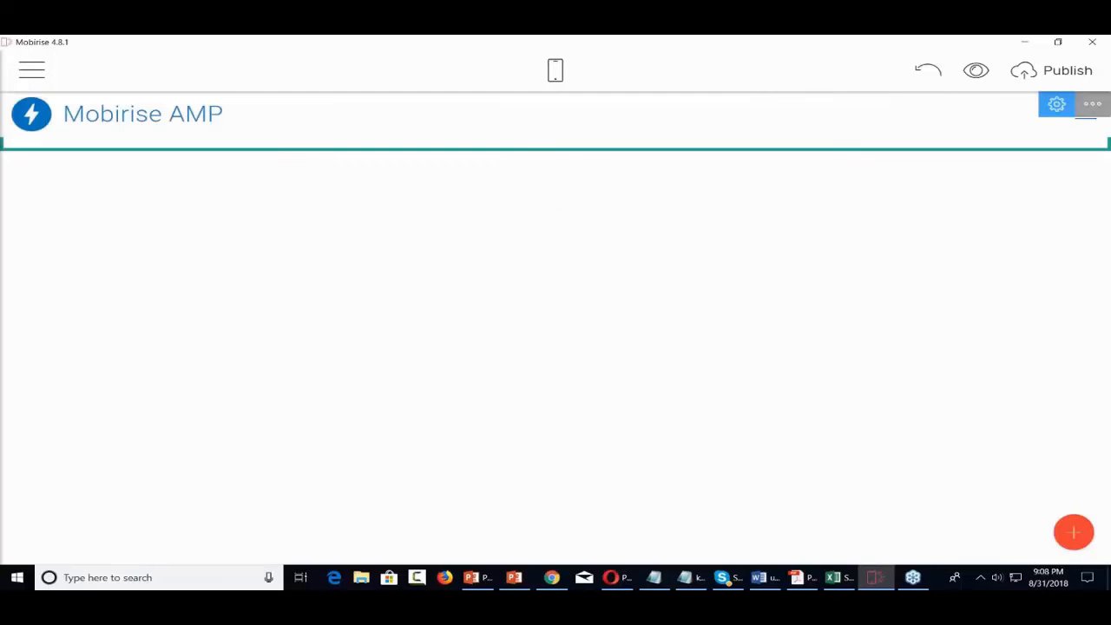
{"action": "left_click", "coordinate": [31, 70]}
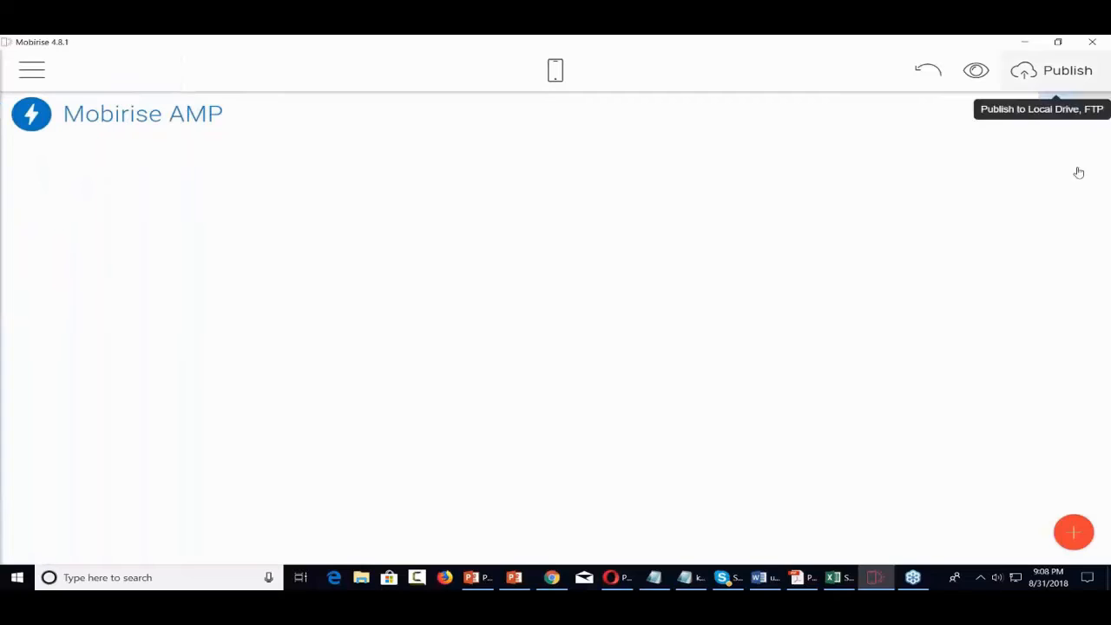
Step: Add the Mobirise AMP Theme header block with the hand-held phone image directly below the menu
{"action": "left_click", "coordinate": [1075, 533]}
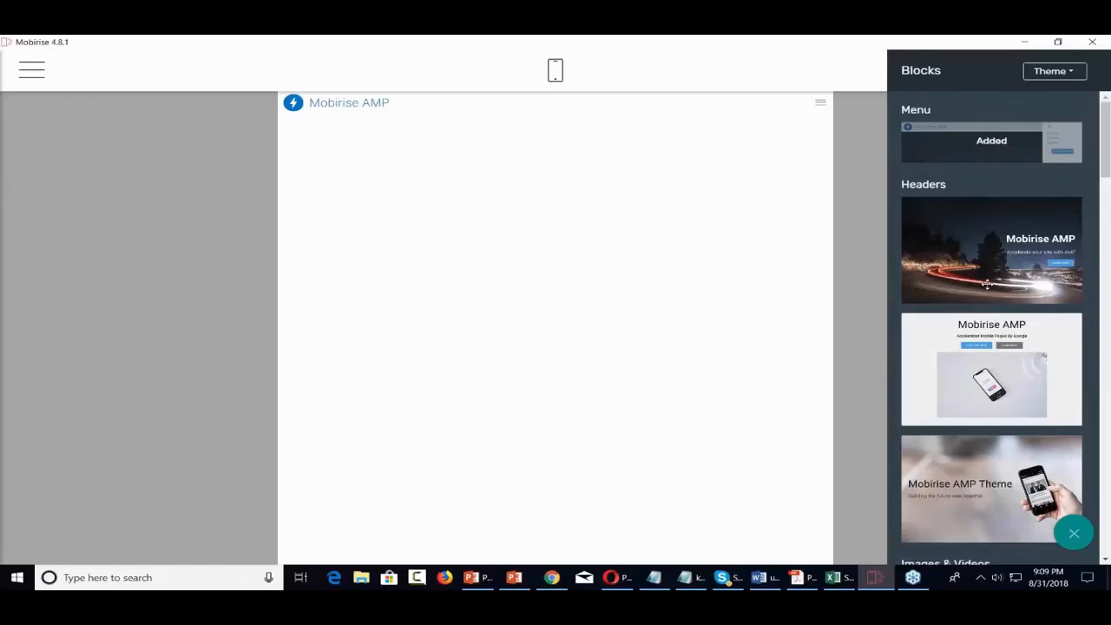
{"action": "scroll", "coordinate": [987, 285], "scroll_direction": "down", "scroll_amount": 2}
{"action": "scroll", "coordinate": [987, 285], "scroll_direction": "down", "scroll_amount": 3}
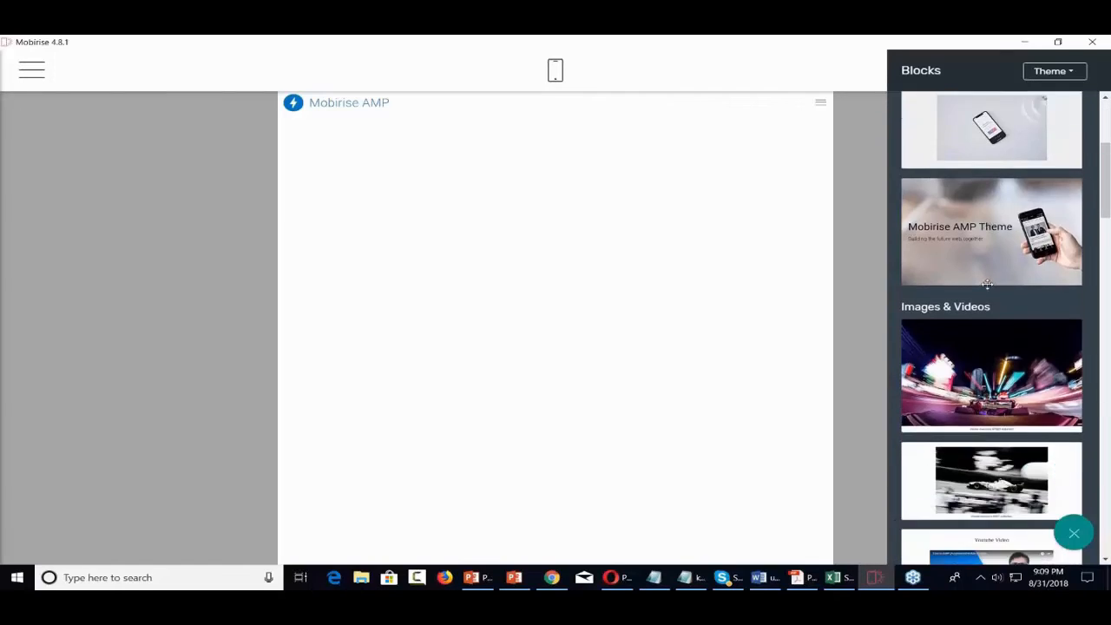
{"action": "scroll", "coordinate": [987, 285], "scroll_direction": "up", "scroll_amount": 2}
{"action": "scroll", "coordinate": [987, 285], "scroll_direction": "down", "scroll_amount": 2}
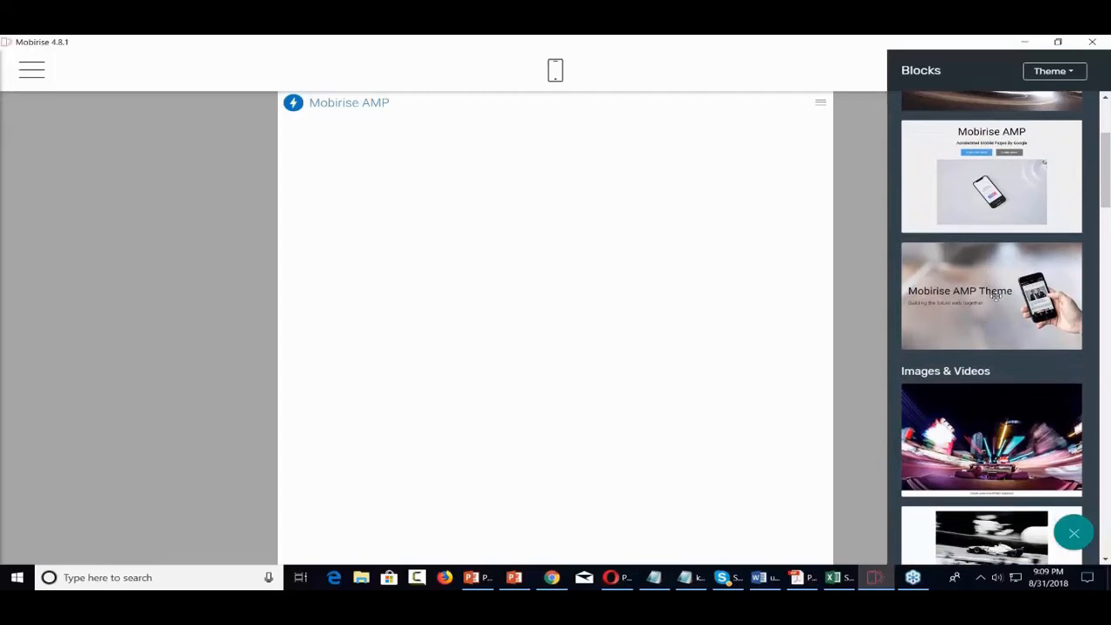
{"action": "left_click_drag", "start_coordinate": [996, 284], "coordinate": [468, 165]}
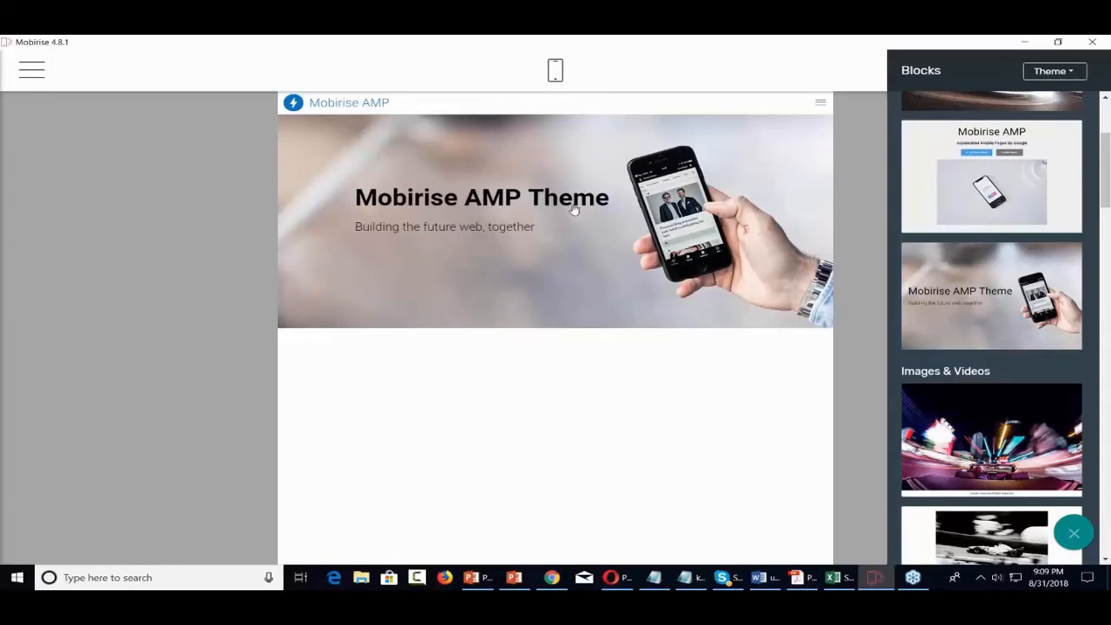
Step: Replace the header block's title with Video Tutorials
{"action": "left_click", "coordinate": [545, 198]}
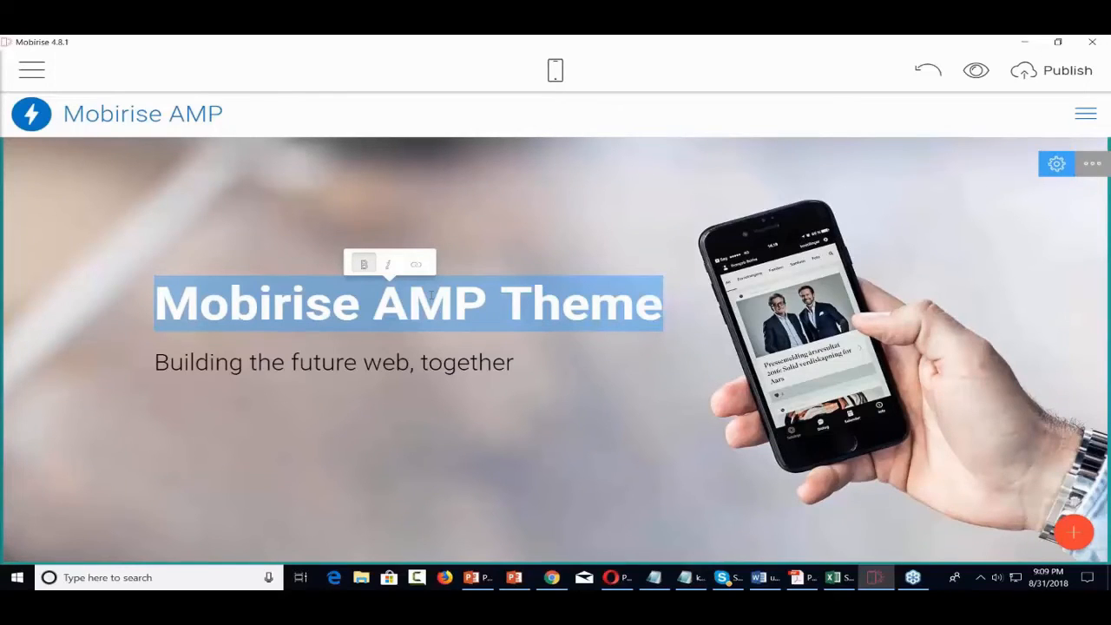
{"action": "type", "text": "Video Tu"}
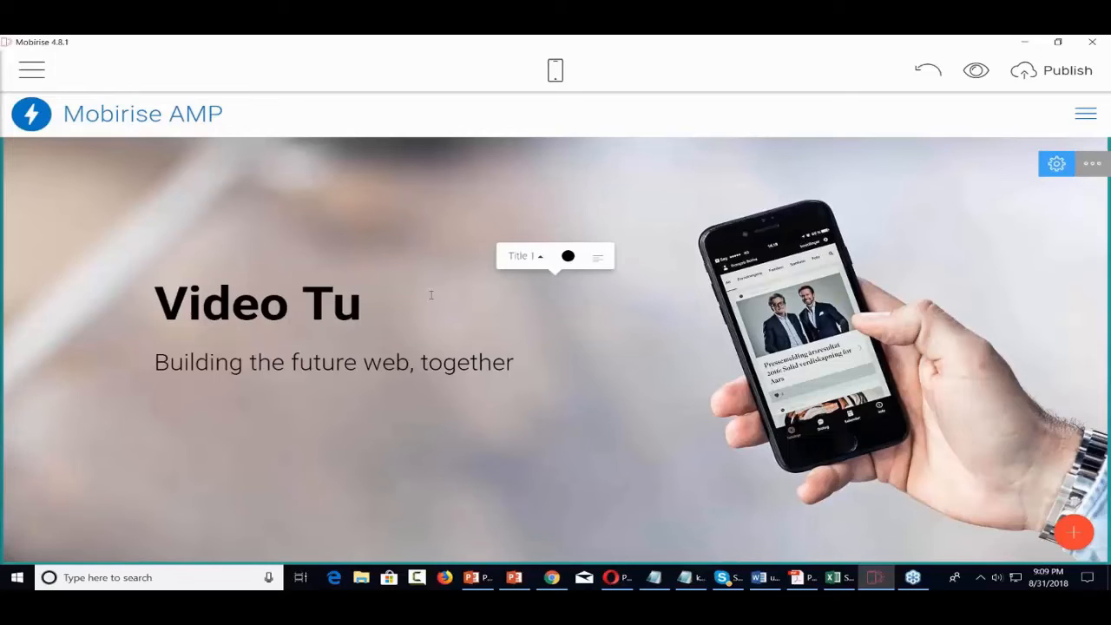
{"action": "type", "text": "torials"}
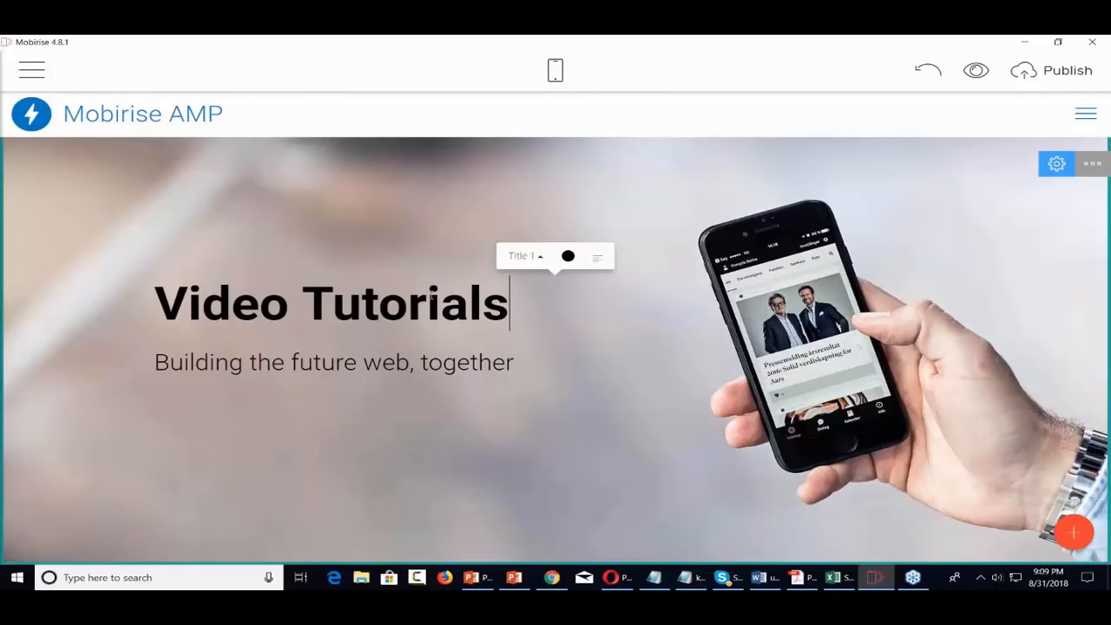
Step: Replace the header block's subtitle with Overcoming Technical Difficulties
{"action": "triple_click", "coordinate": [374, 371]}
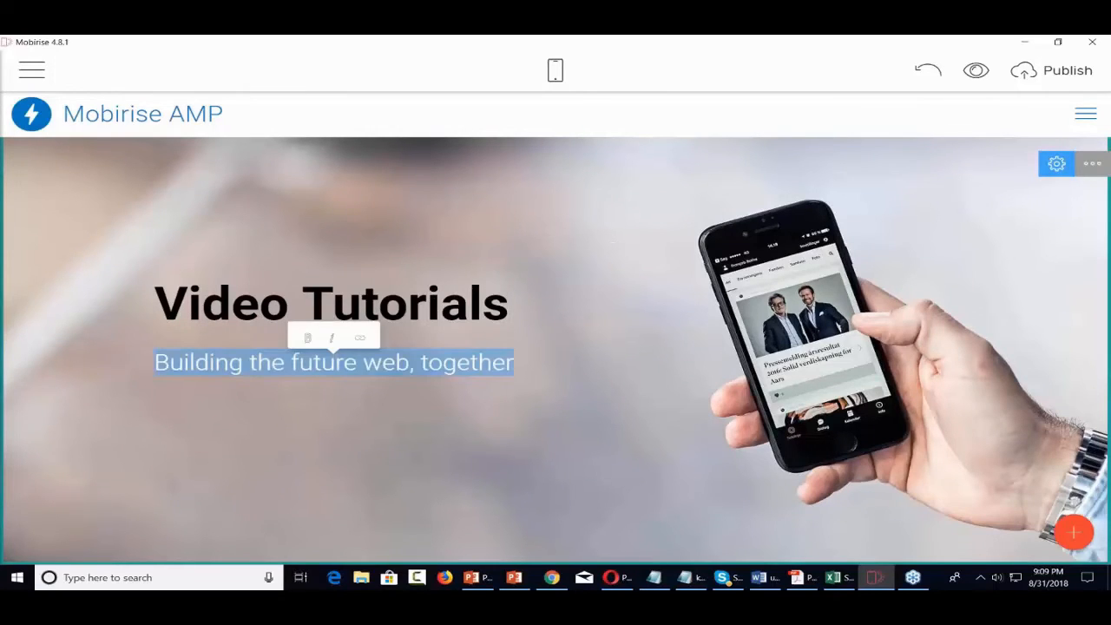
{"action": "type", "text": "Overcoming"}
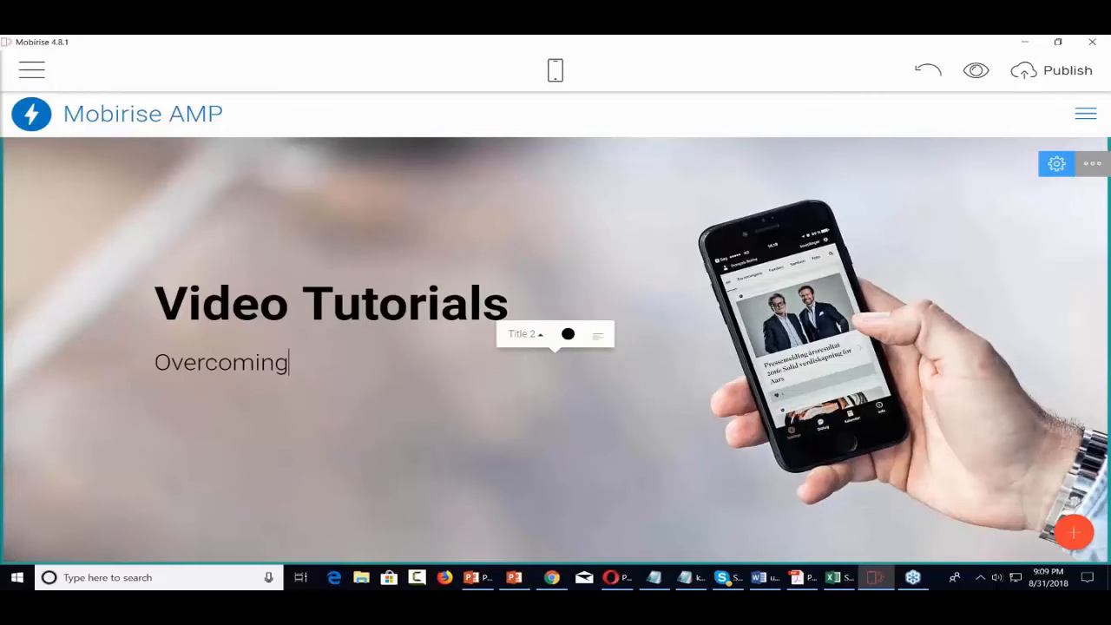
{"action": "type", "text": " Technical Dif"}
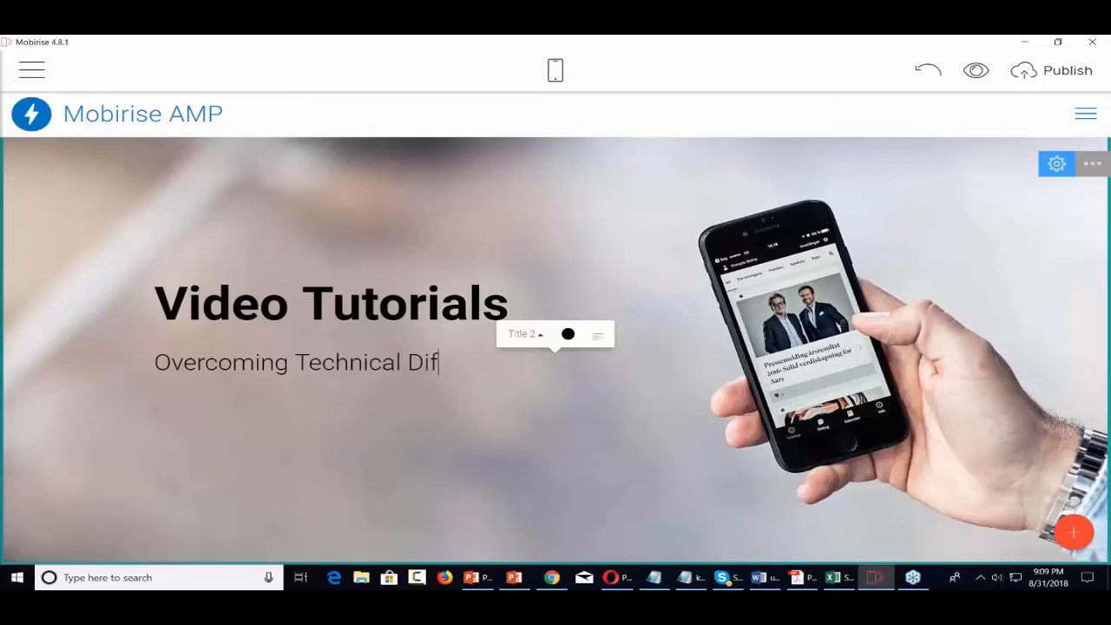
{"action": "type", "text": "ficulties"}
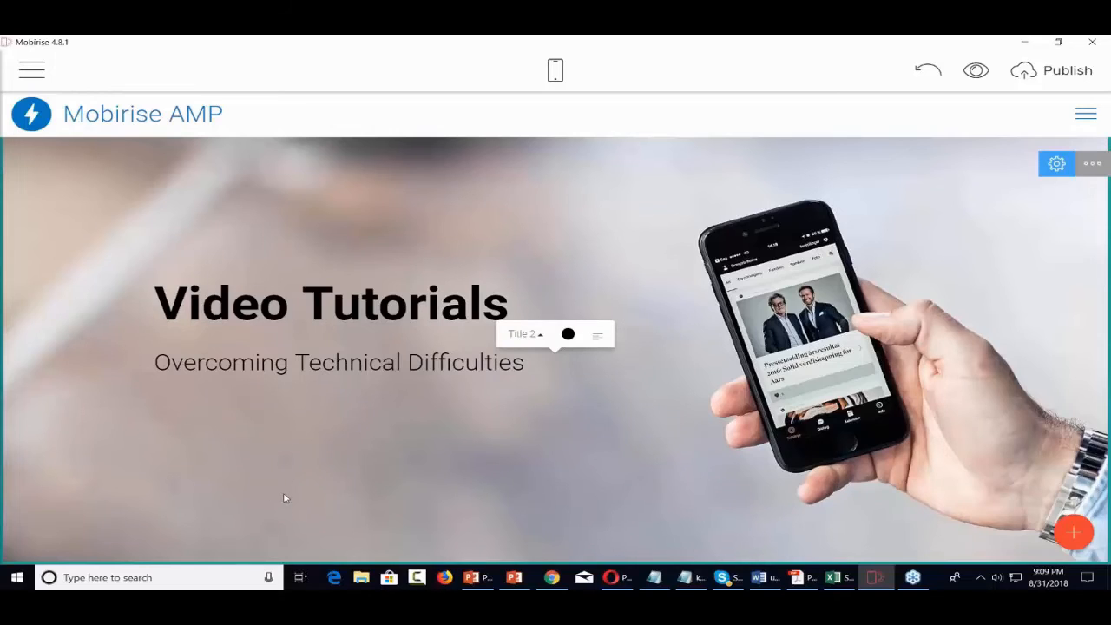
Step: Try a solid background color on the header block and switch back to the background image
{"action": "left_click", "coordinate": [1092, 170]}
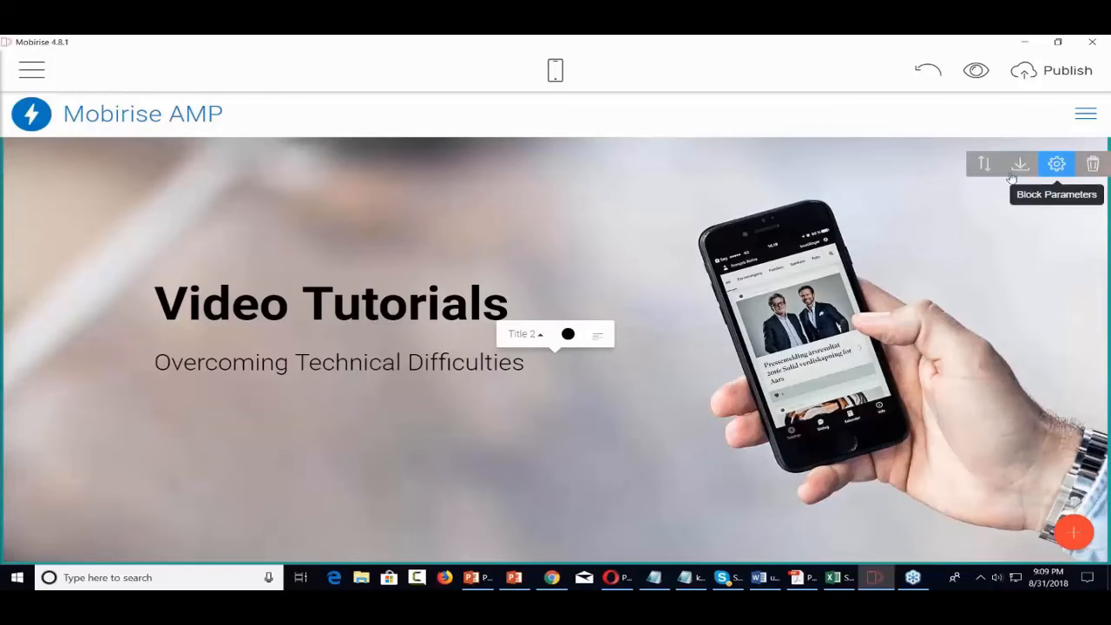
{"action": "left_click", "coordinate": [1056, 164]}
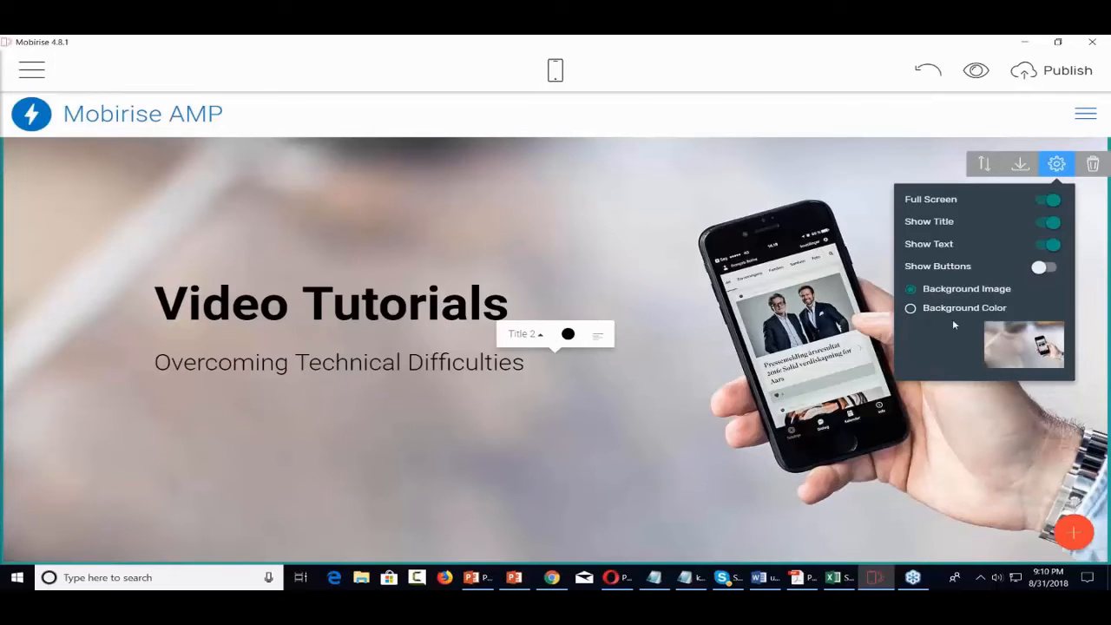
{"action": "left_click", "coordinate": [911, 312]}
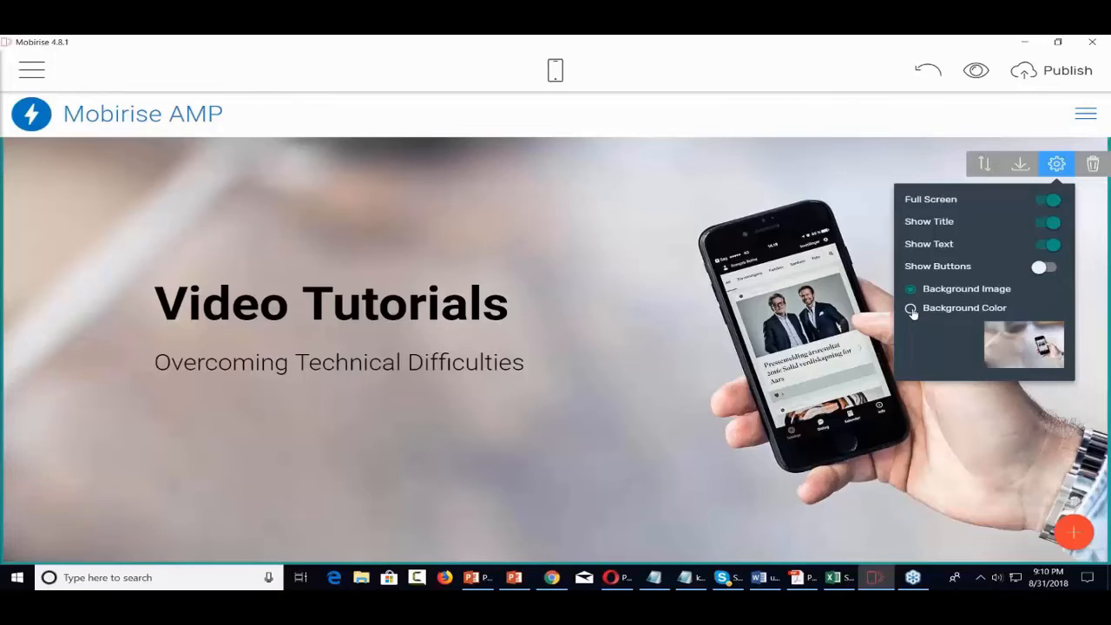
{"action": "left_click", "coordinate": [912, 310]}
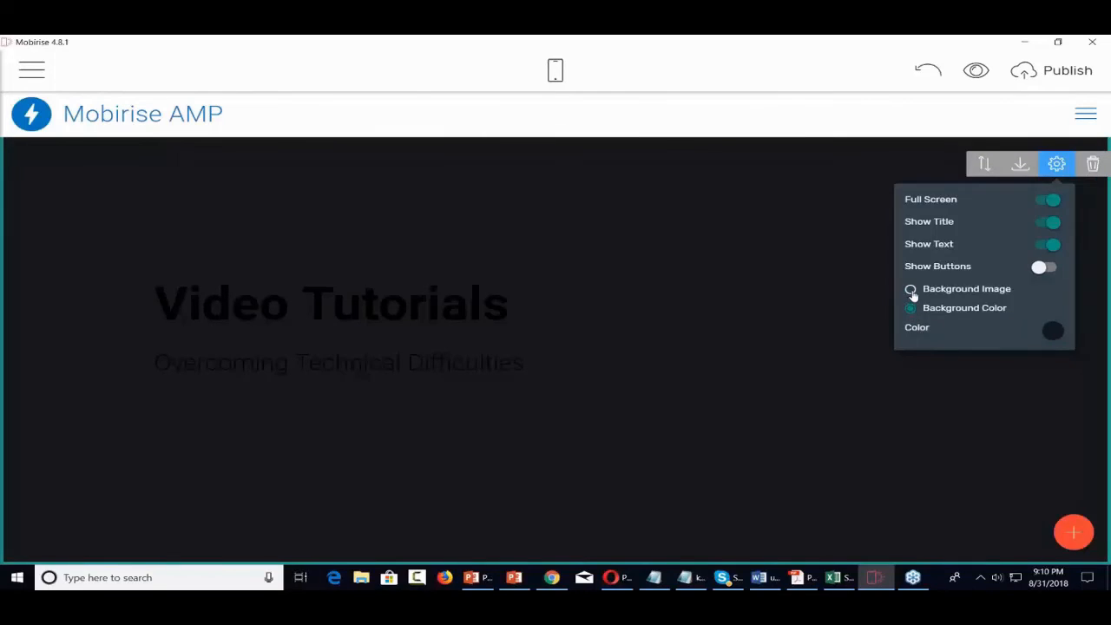
{"action": "left_click", "coordinate": [911, 290]}
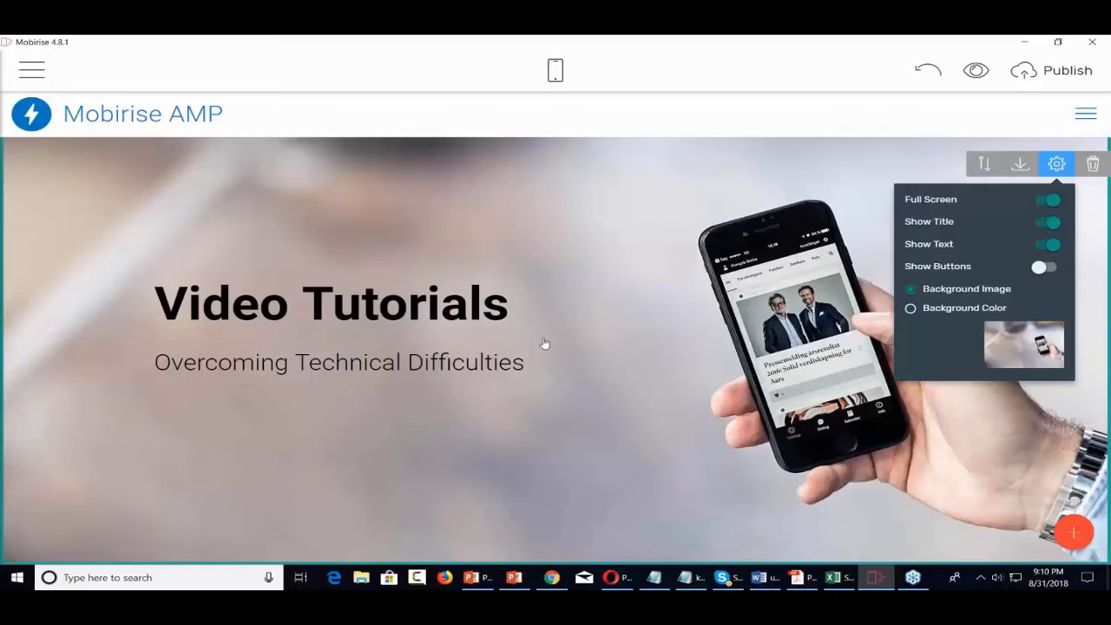
Step: Show the header block's button and relabel it Check Out Our Videos
{"action": "left_click", "coordinate": [1049, 268]}
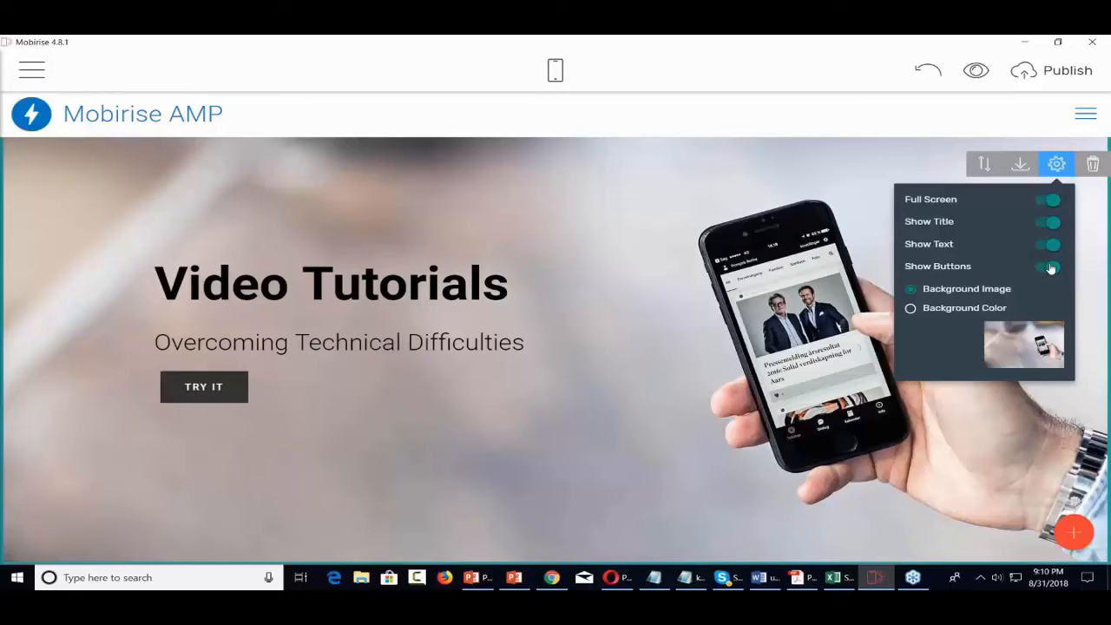
{"action": "double_click", "coordinate": [224, 393]}
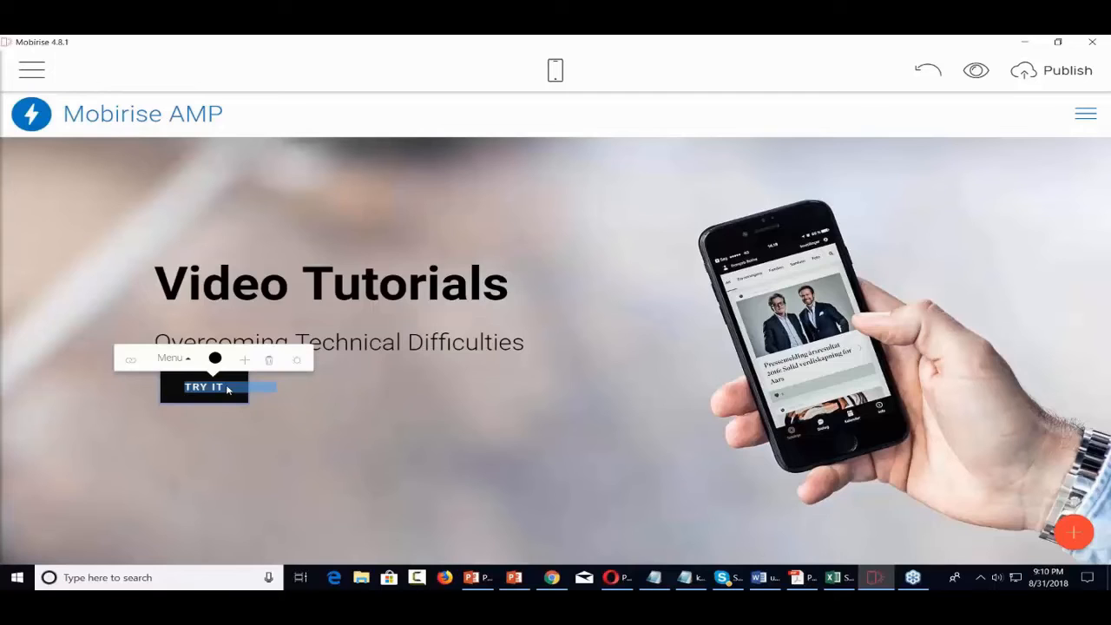
{"action": "type", "text": "Cho"}
{"action": "type", "text": "ck Out "}
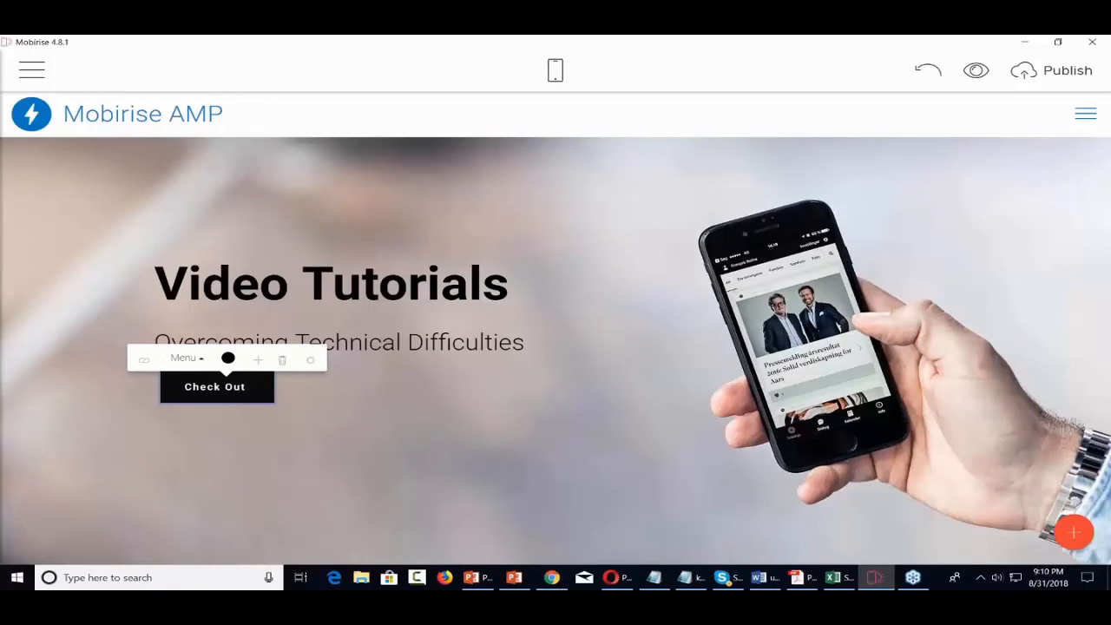
{"action": "type", "text": "a"}
{"action": "key", "text": "BackSpace"}
{"action": "type", "text": "Our Videos"}
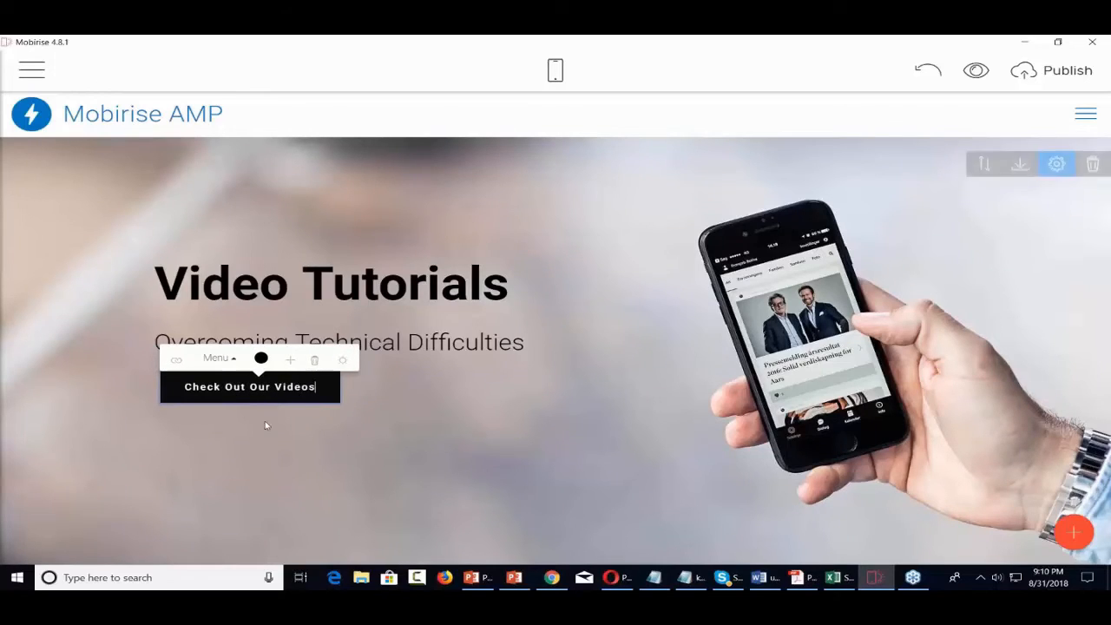
Step: Check which site pages can be link targets for the Check Out Our Videos button, without inserting a link
{"action": "left_click", "coordinate": [177, 362]}
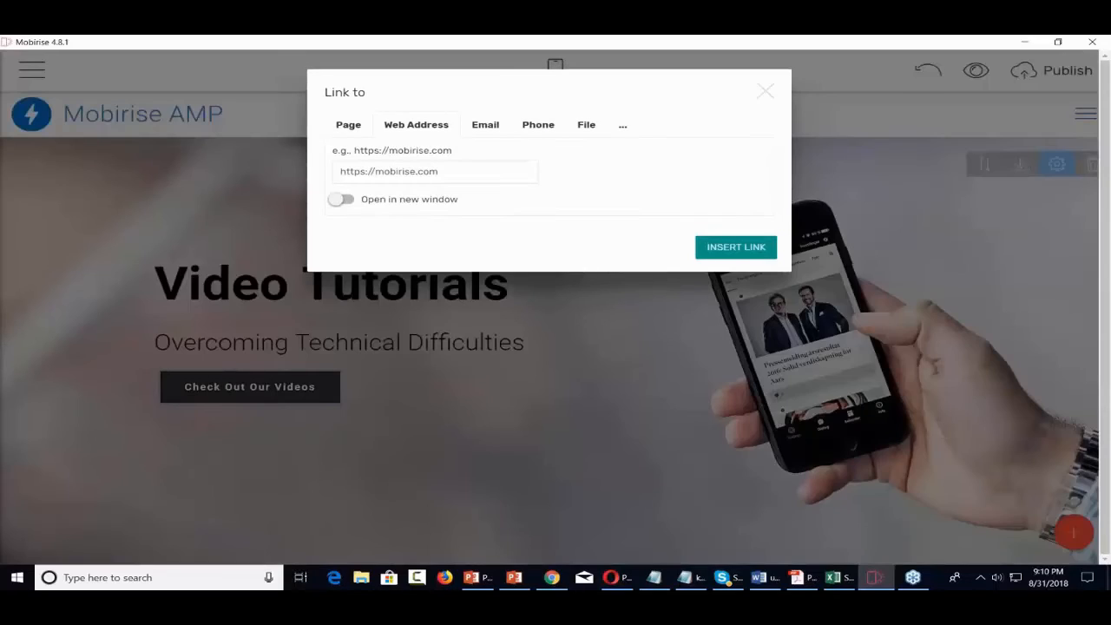
{"action": "left_click", "coordinate": [348, 125]}
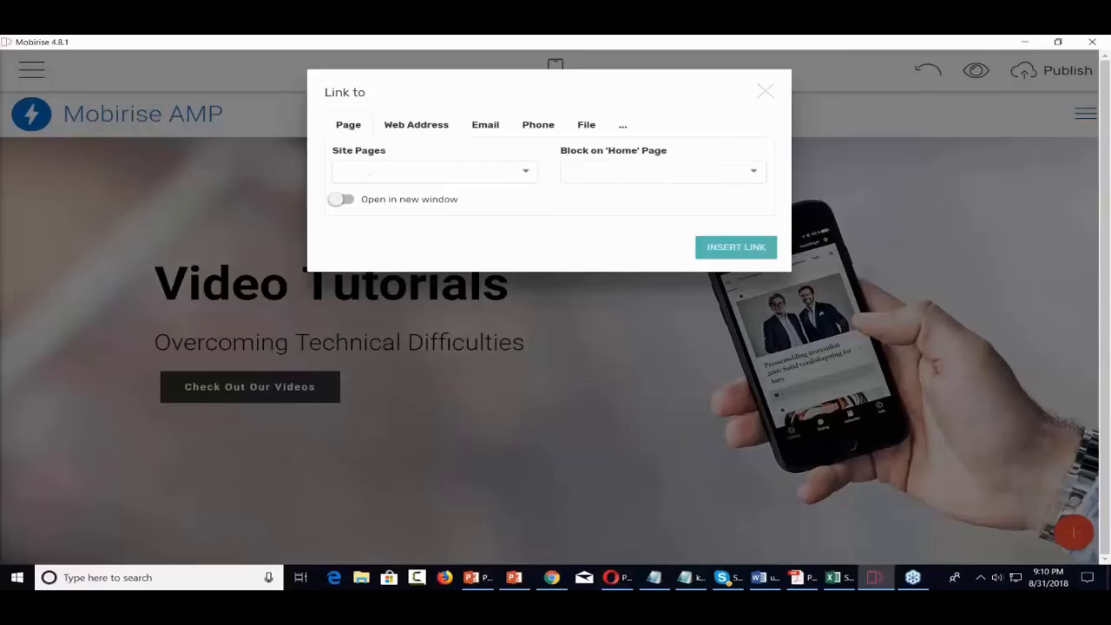
{"action": "left_click", "coordinate": [526, 171]}
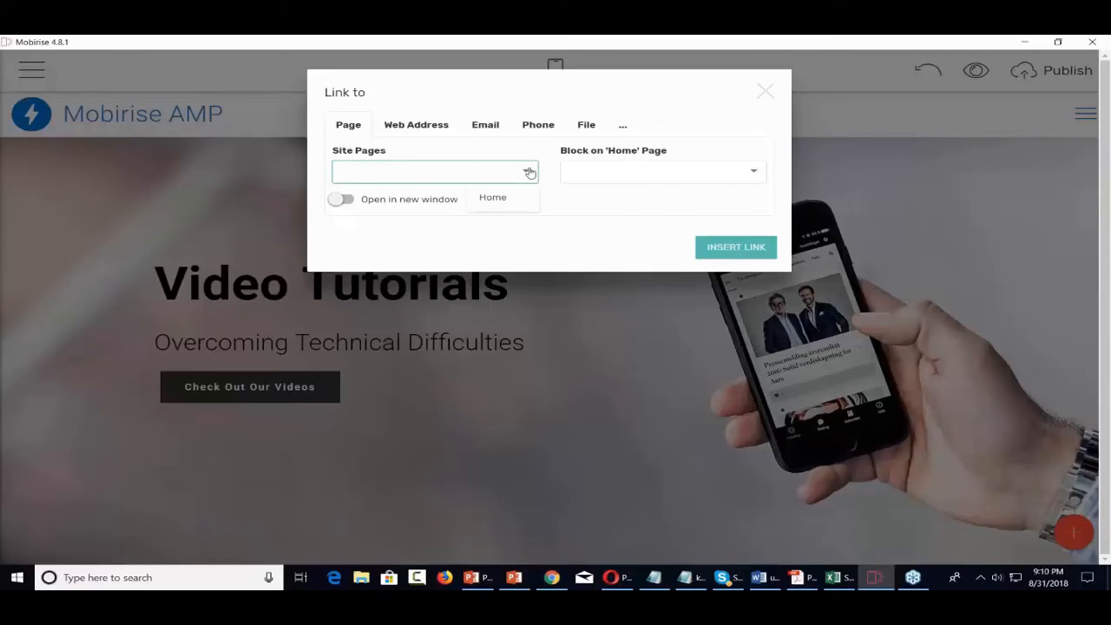
{"action": "left_click", "coordinate": [528, 171]}
{"action": "left_click", "coordinate": [765, 93]}
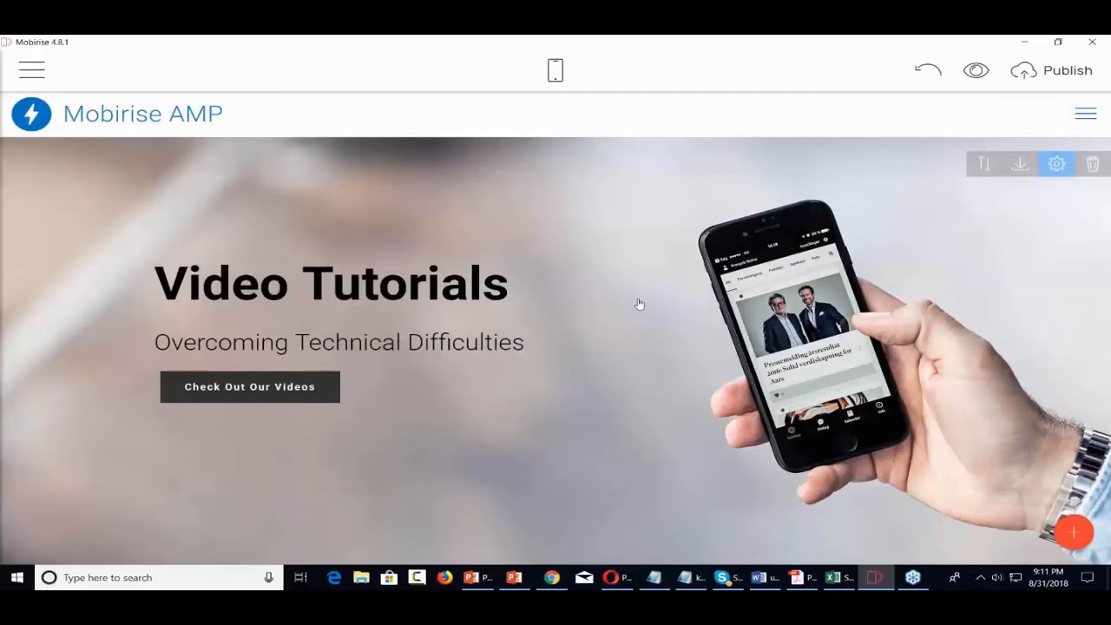
Step: Add the Article Title with Background Image block directly below the Video Tutorials header block
{"action": "left_click", "coordinate": [1075, 534]}
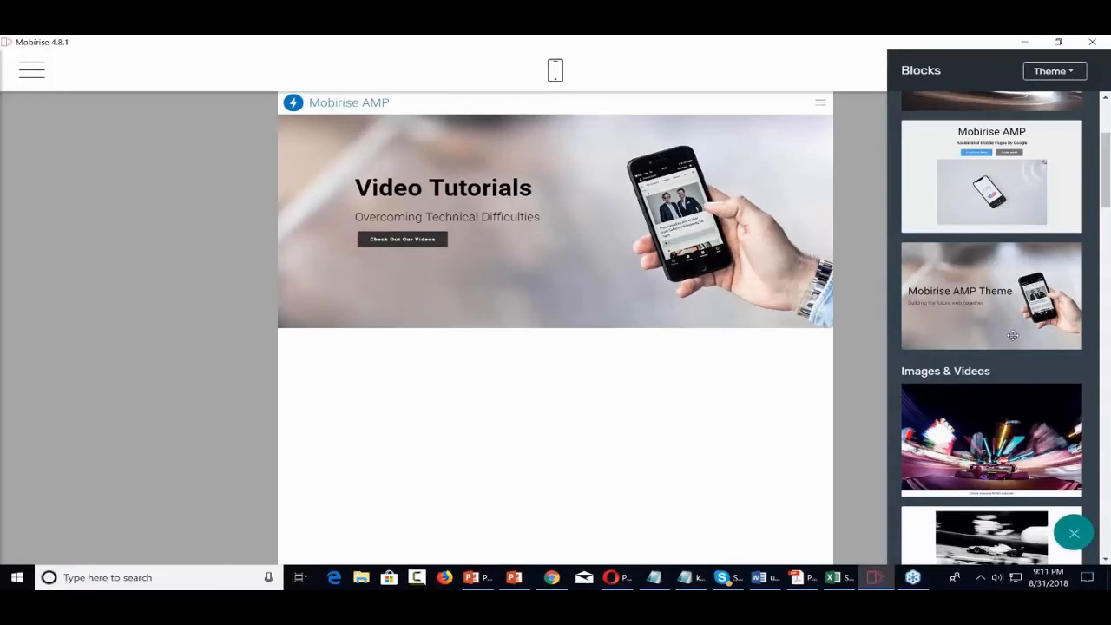
{"action": "scroll", "coordinate": [1012, 336], "scroll_direction": "down", "scroll_amount": 5}
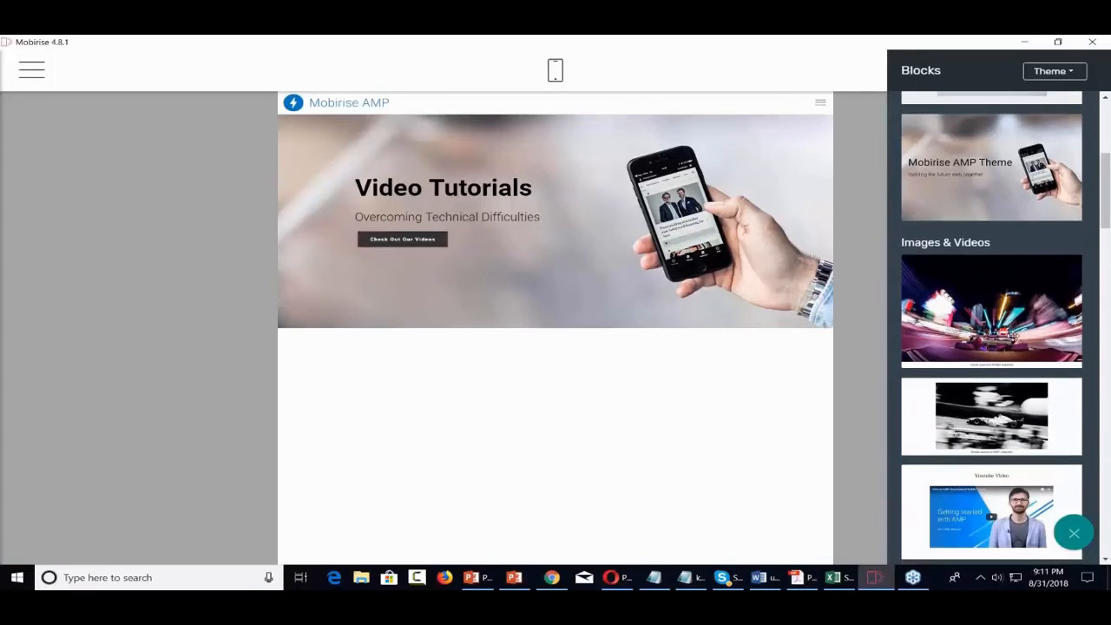
{"action": "scroll", "coordinate": [991, 335], "scroll_direction": "down", "scroll_amount": 5}
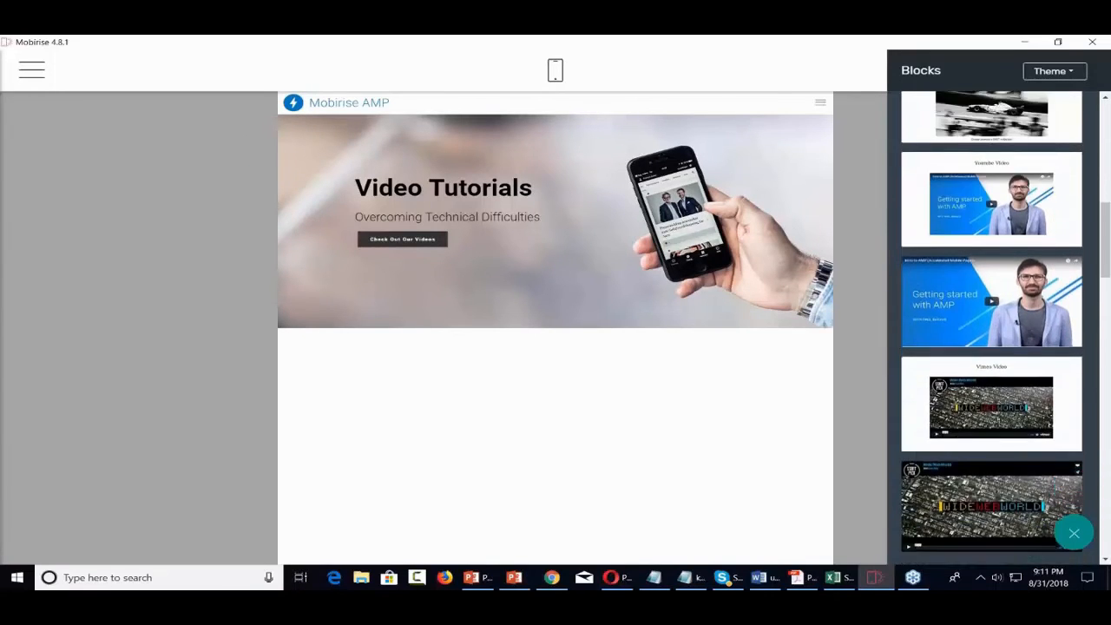
{"action": "scroll", "coordinate": [991, 336], "scroll_direction": "down", "scroll_amount": 5}
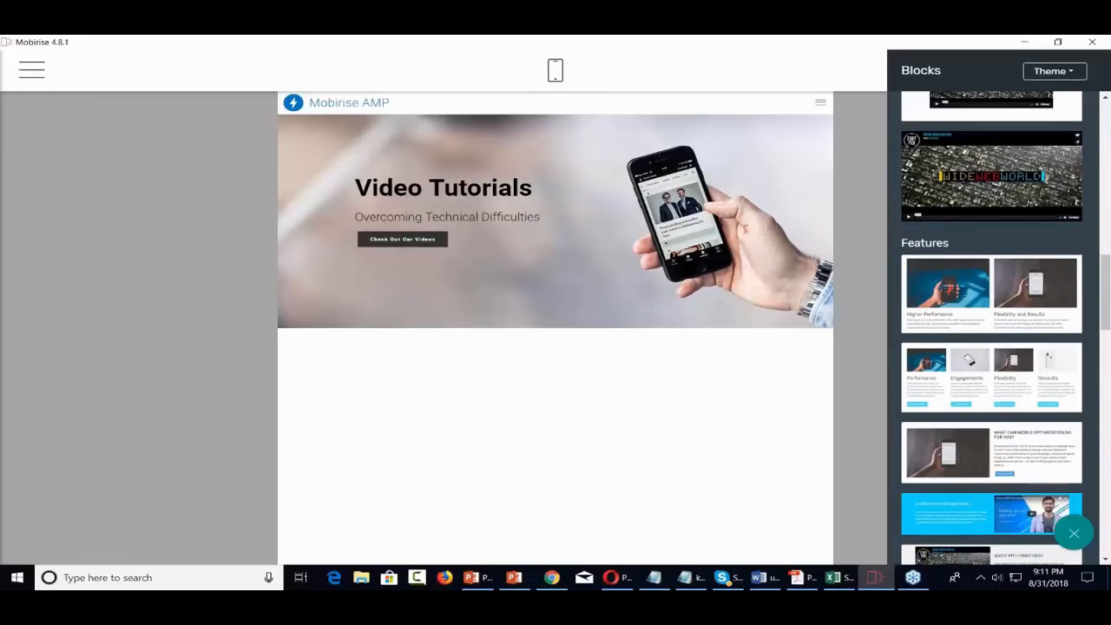
{"action": "scroll", "coordinate": [991, 336], "scroll_direction": "down", "scroll_amount": 4}
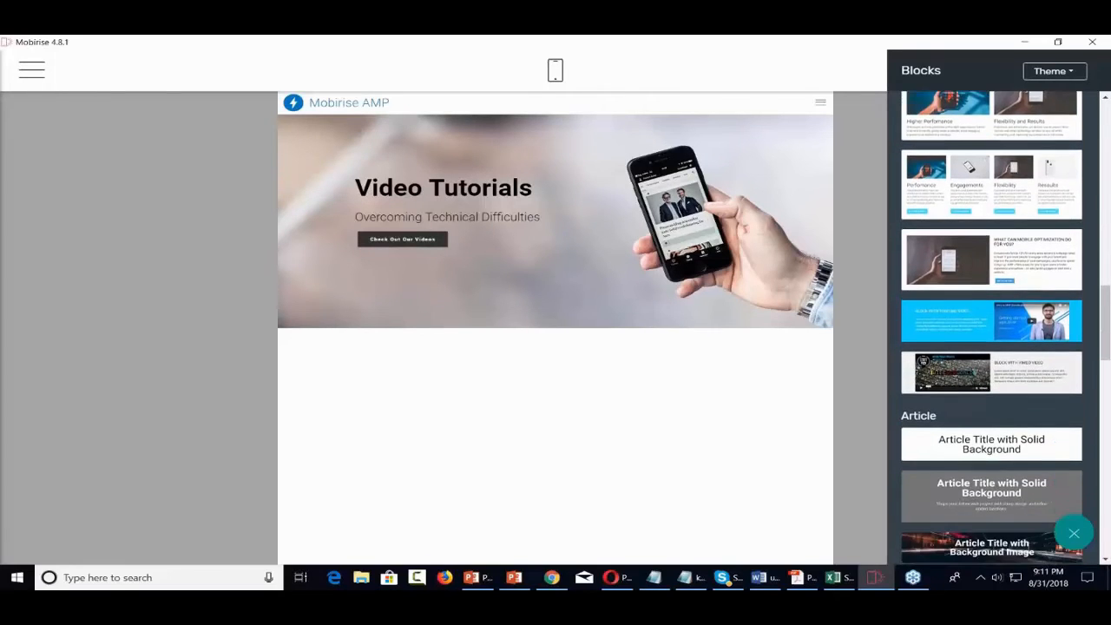
{"action": "scroll", "coordinate": [992, 336], "scroll_direction": "down", "scroll_amount": 3}
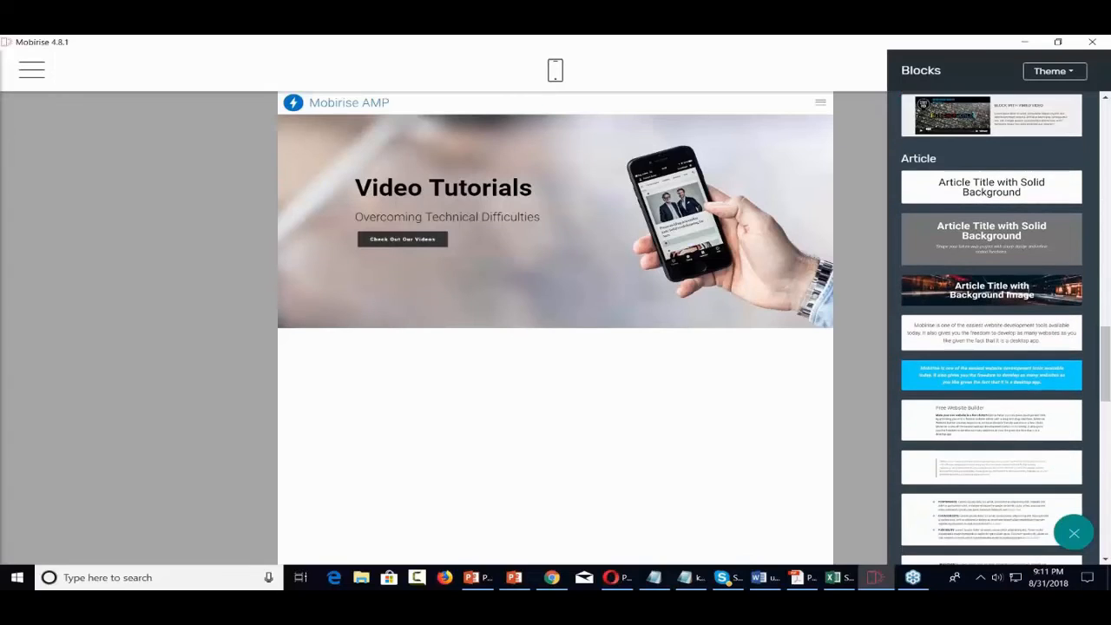
{"action": "scroll", "coordinate": [1013, 341], "scroll_direction": "down", "scroll_amount": 1}
{"action": "scroll", "coordinate": [1013, 341], "scroll_direction": "up", "scroll_amount": 2}
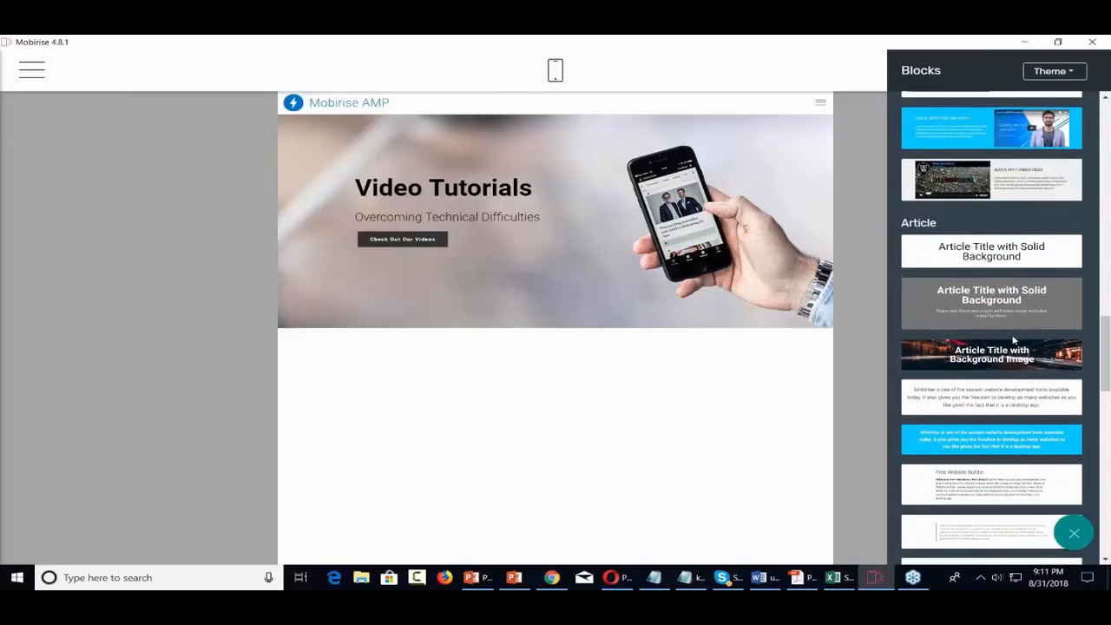
{"action": "scroll", "coordinate": [1013, 341], "scroll_direction": "up", "scroll_amount": 2}
{"action": "scroll", "coordinate": [1014, 341], "scroll_direction": "down", "scroll_amount": 2}
{"action": "scroll", "coordinate": [1014, 341], "scroll_direction": "down", "scroll_amount": 1}
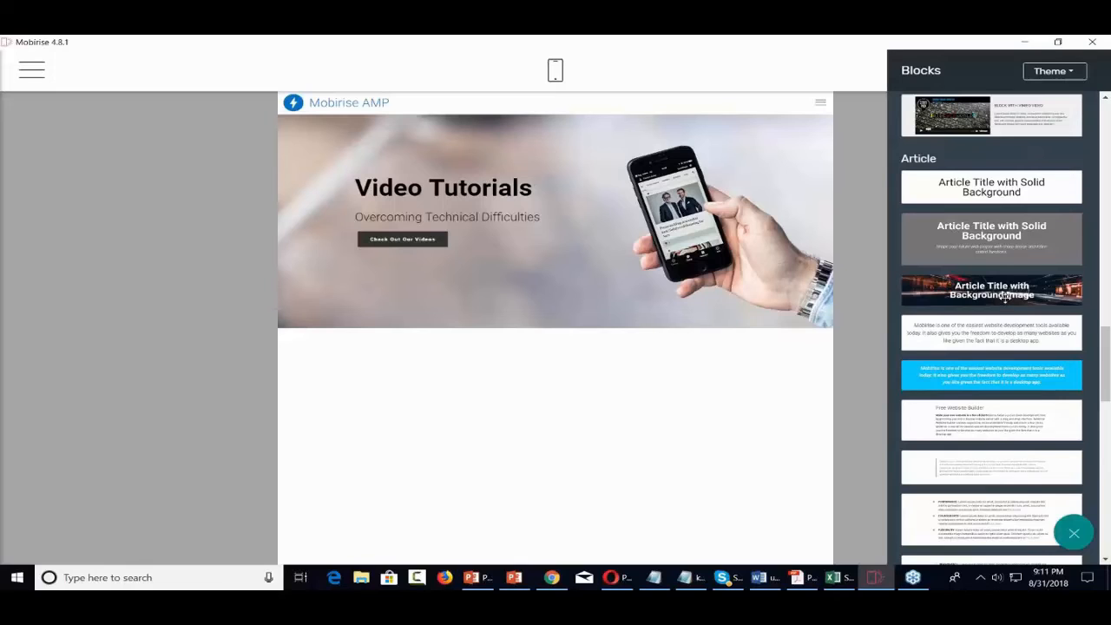
{"action": "left_click_drag", "start_coordinate": [1004, 298], "coordinate": [528, 344]}
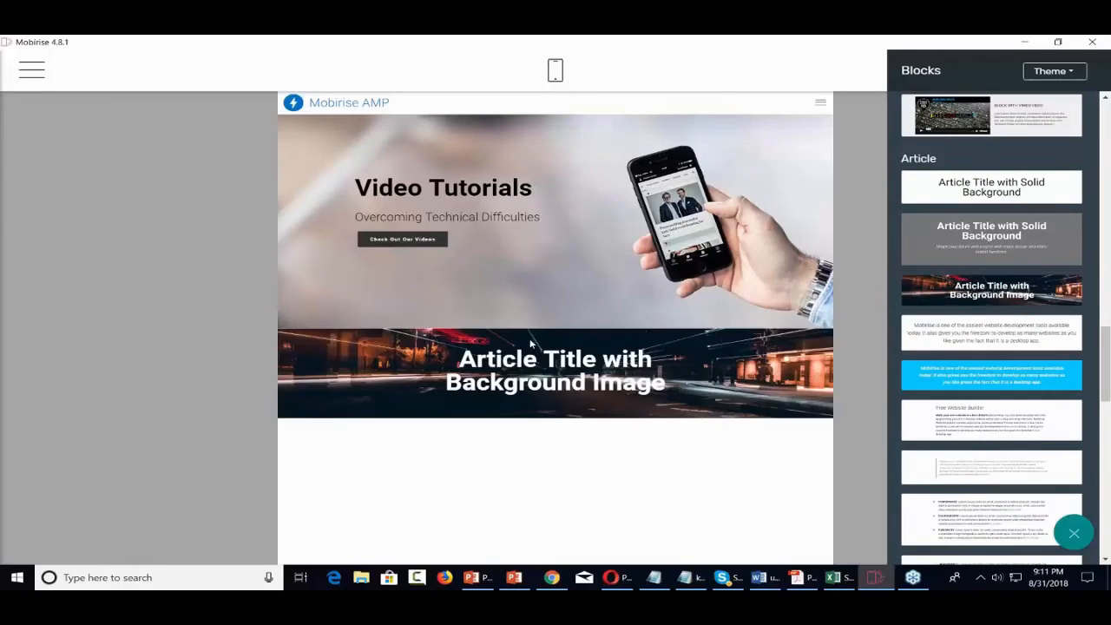
Step: Replace the article block's title with How To Educate Customers, split over two lines after Educate
{"action": "left_click", "coordinate": [599, 381]}
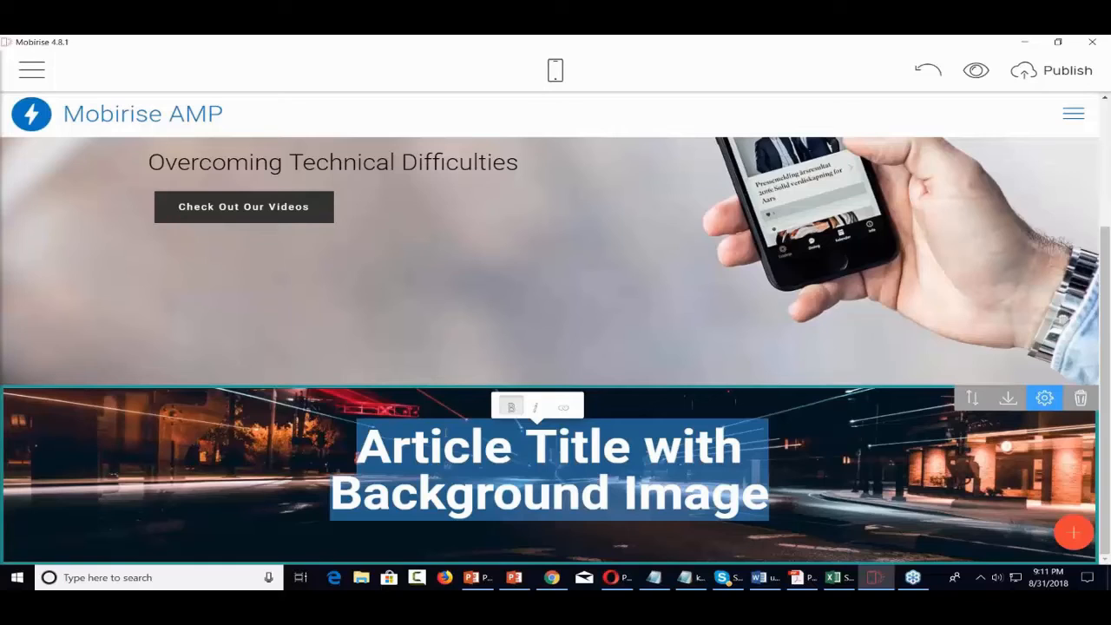
{"action": "type", "text": "Hw t"}
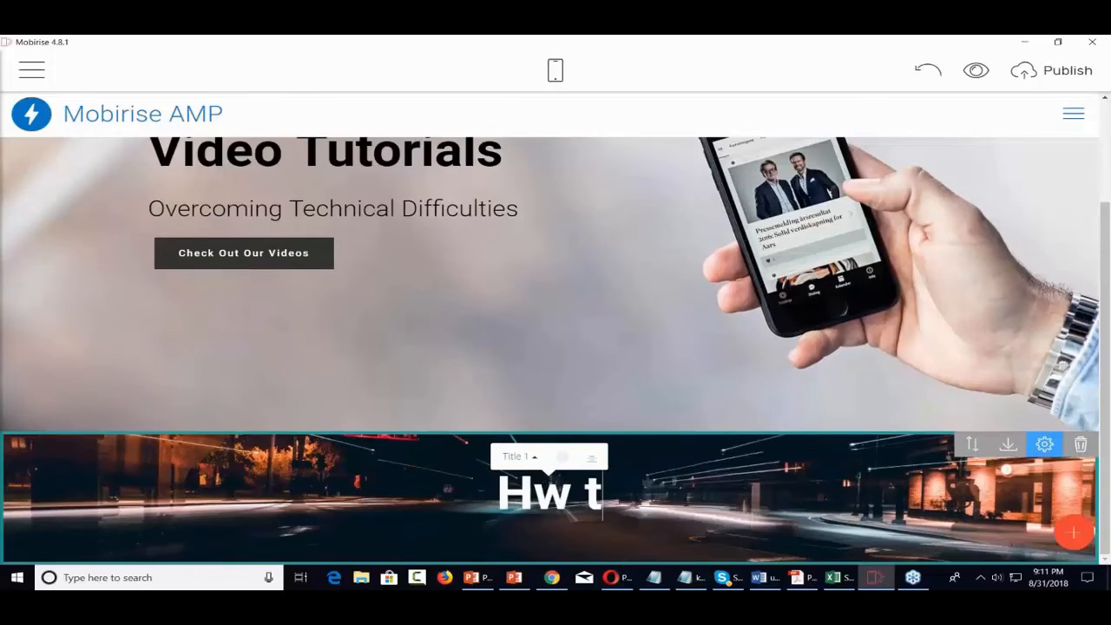
{"action": "key", "text": "BackSpace"}
{"action": "key", "text": "BackSpace"}
{"action": "type", "text": "o"}
{"action": "key", "text": "BackSpace"}
{"action": "key", "text": "BackSpace"}
{"action": "type", "text": "ow To"}
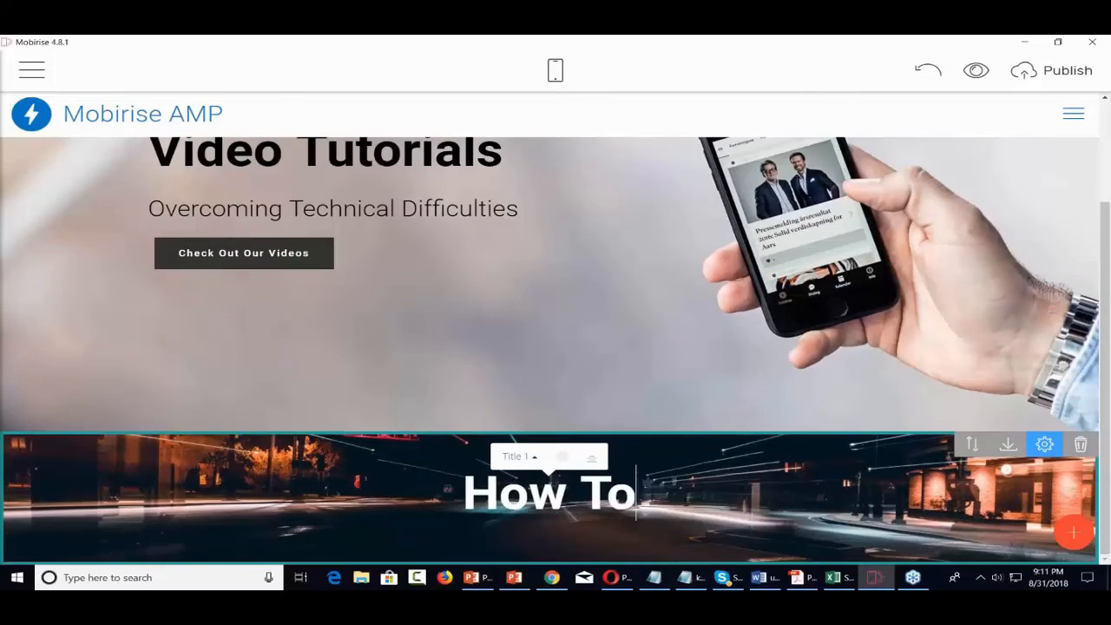
{"action": "type", "text": " Educate"}
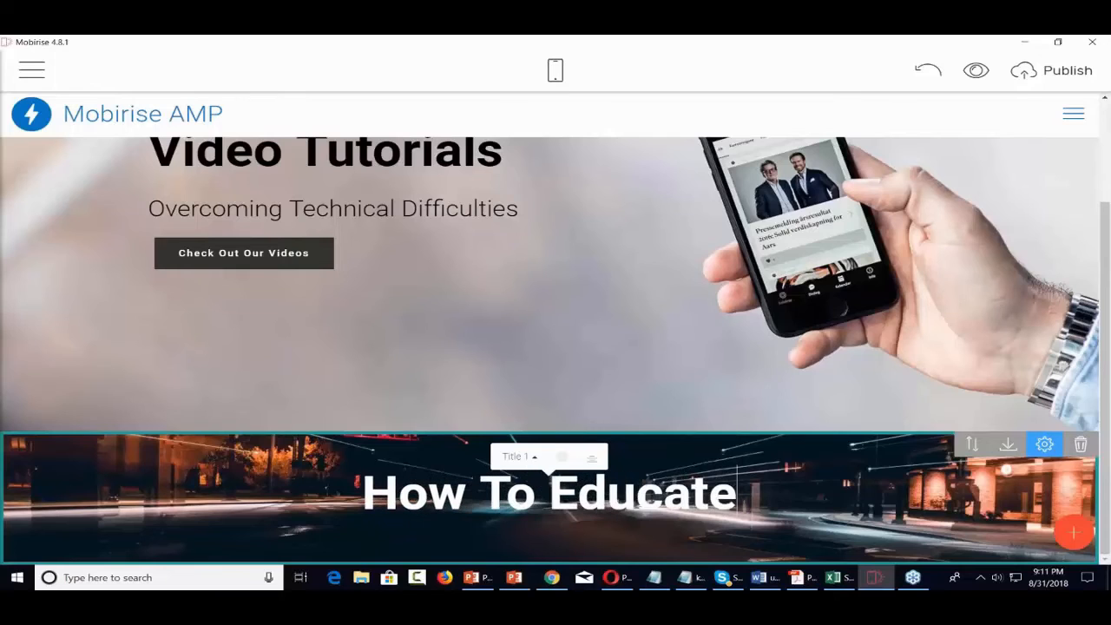
{"action": "key", "text": "Return"}
{"action": "type", "text": "Cuts"}
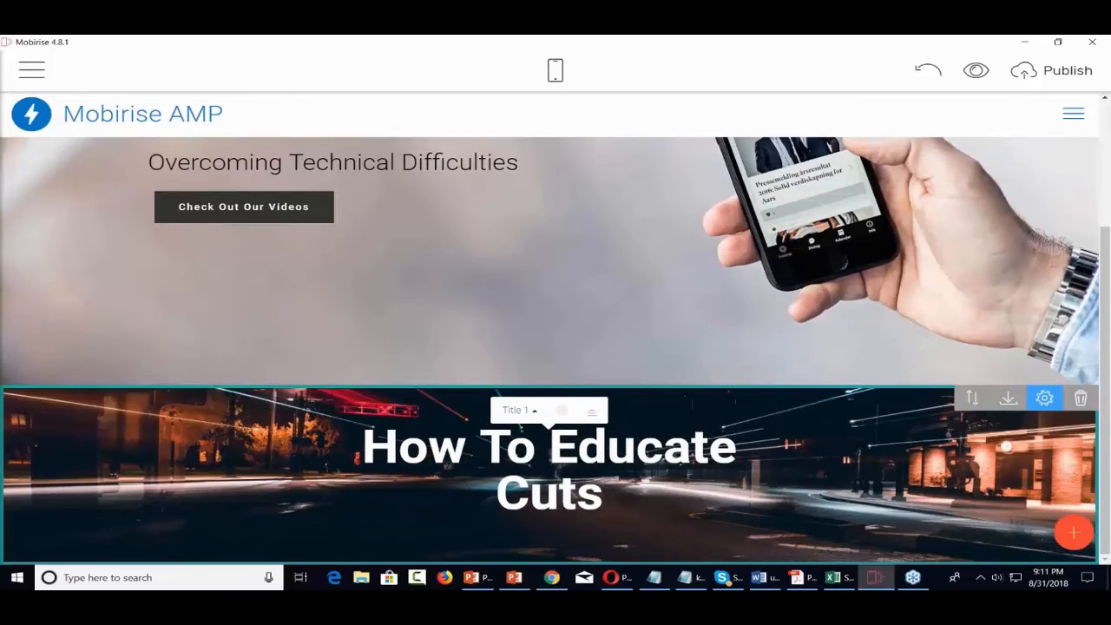
{"action": "key", "text": "BackSpace"}
{"action": "key", "text": "BackSpace"}
{"action": "type", "text": "stomers"}
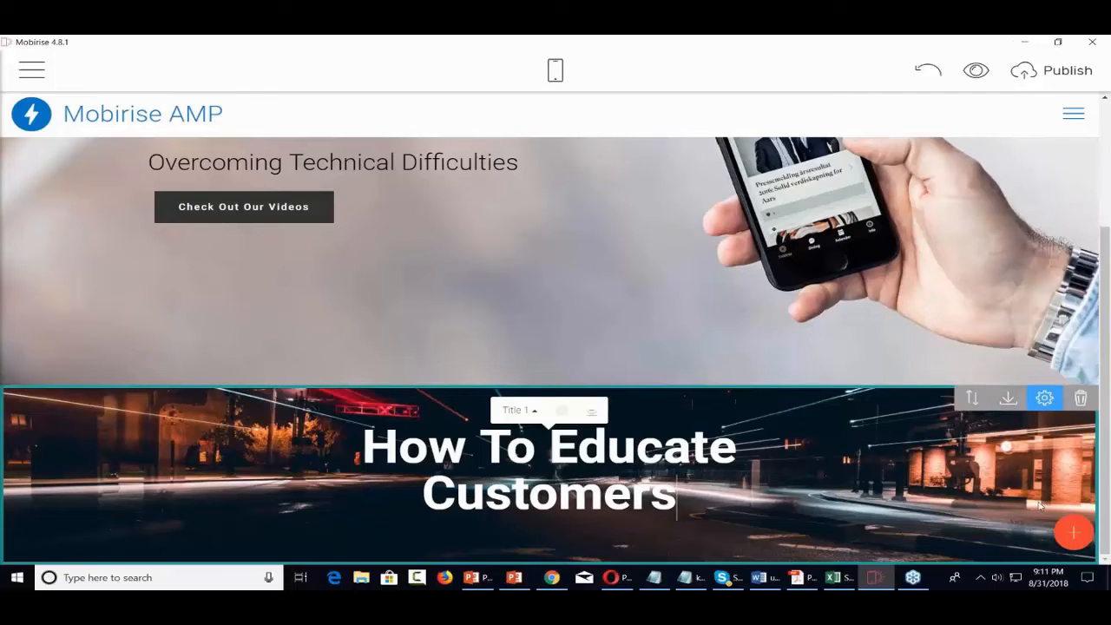
Step: Add the Article block with the three-item numbered list below the How To Educate Customers title block
{"action": "left_click", "coordinate": [1074, 532]}
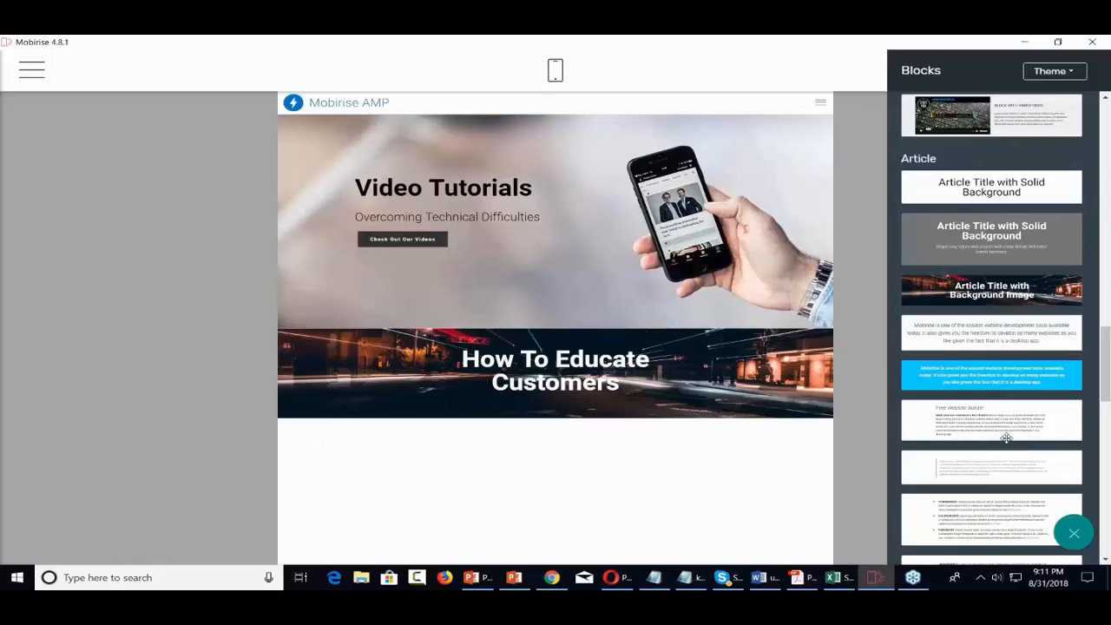
{"action": "scroll", "coordinate": [1005, 438], "scroll_direction": "down", "scroll_amount": 4}
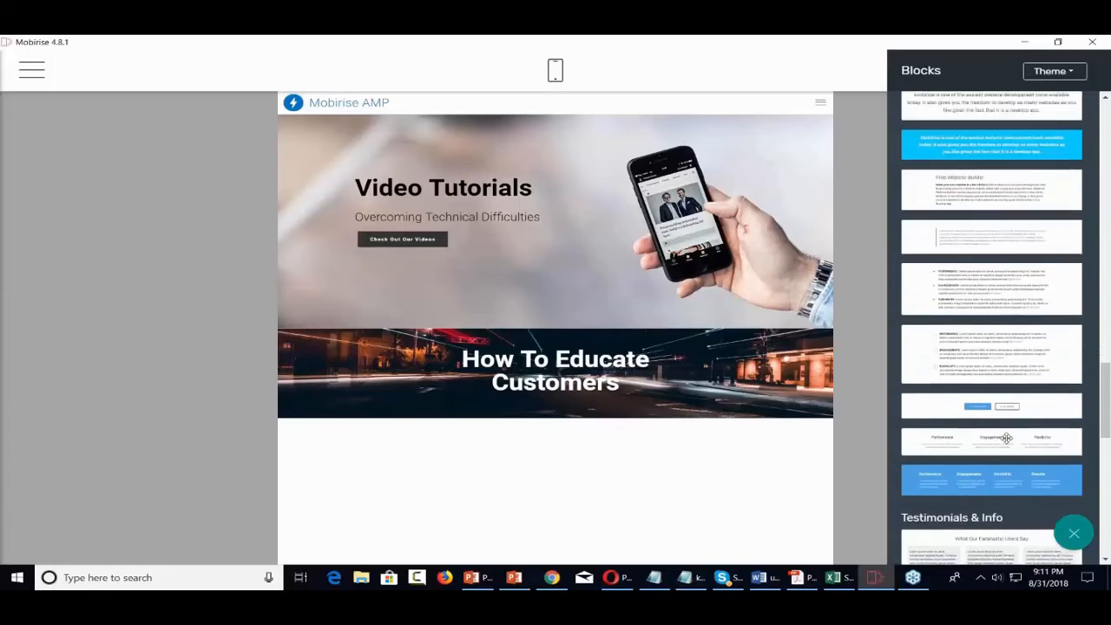
{"action": "scroll", "coordinate": [1006, 438], "scroll_direction": "down", "scroll_amount": 2}
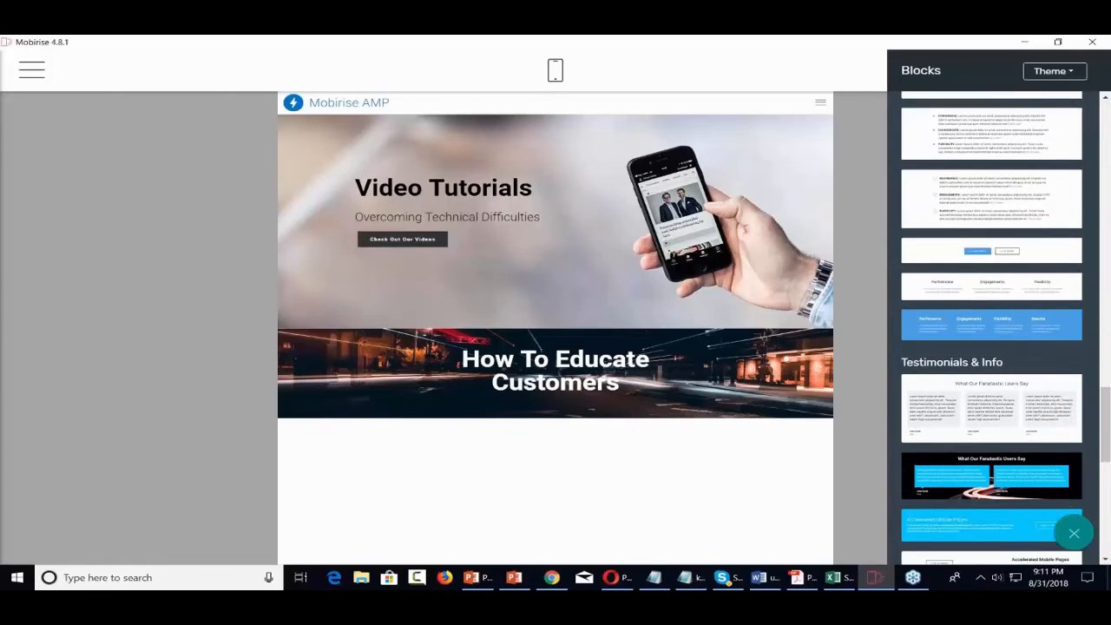
{"action": "scroll", "coordinate": [1006, 438], "scroll_direction": "up", "scroll_amount": 1}
{"action": "scroll", "coordinate": [1006, 439], "scroll_direction": "up", "scroll_amount": 2}
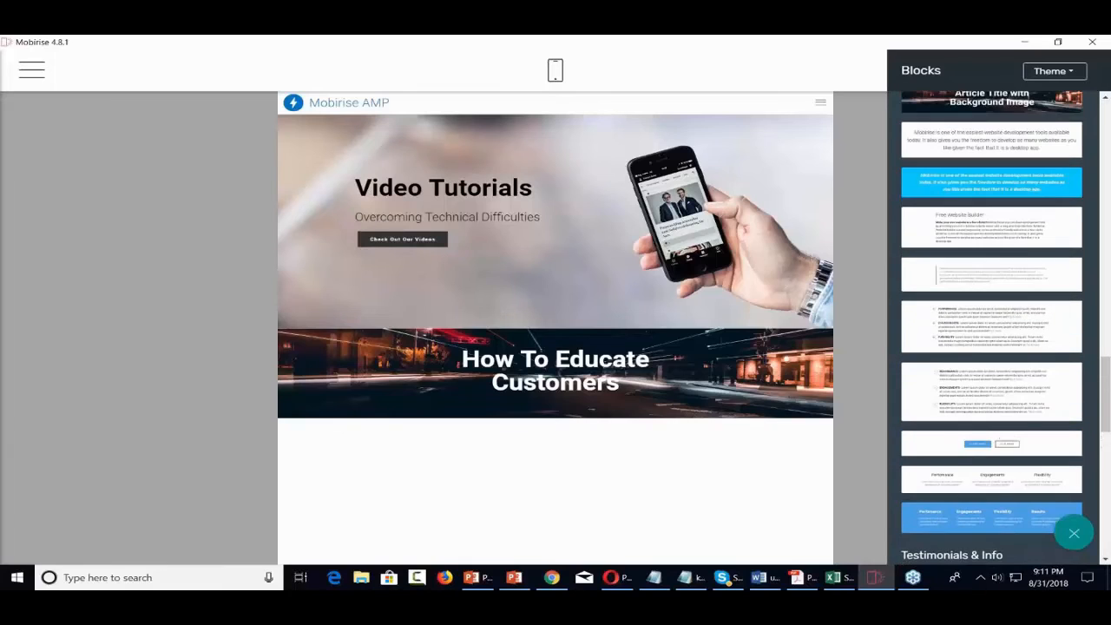
{"action": "left_click_drag", "start_coordinate": [1005, 380], "coordinate": [608, 434]}
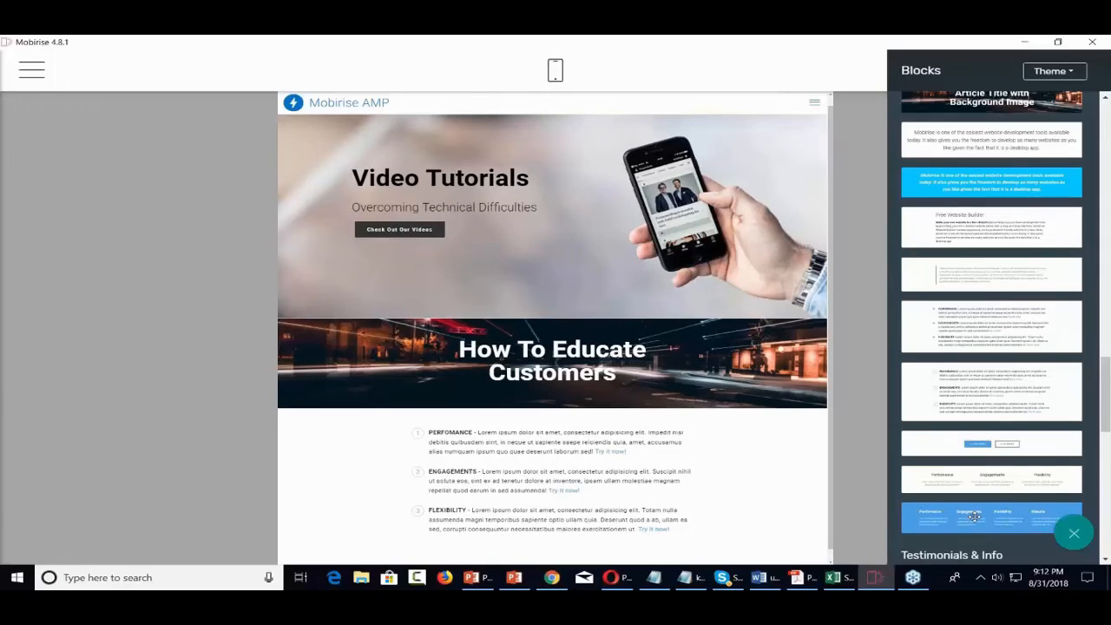
Step: Add the blue four-column text block with Perfomance, Engagements, Flexibility and Results below the numbered list
{"action": "left_click_drag", "start_coordinate": [973, 516], "coordinate": [875, 527]}
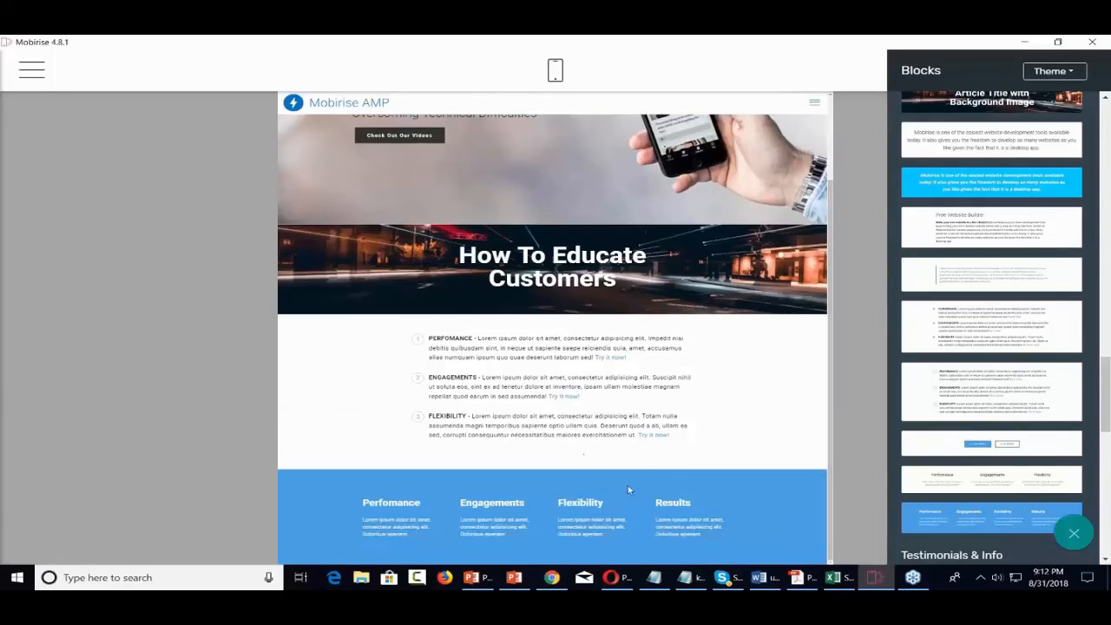
{"action": "scroll", "coordinate": [651, 486], "scroll_direction": "up", "scroll_amount": 2}
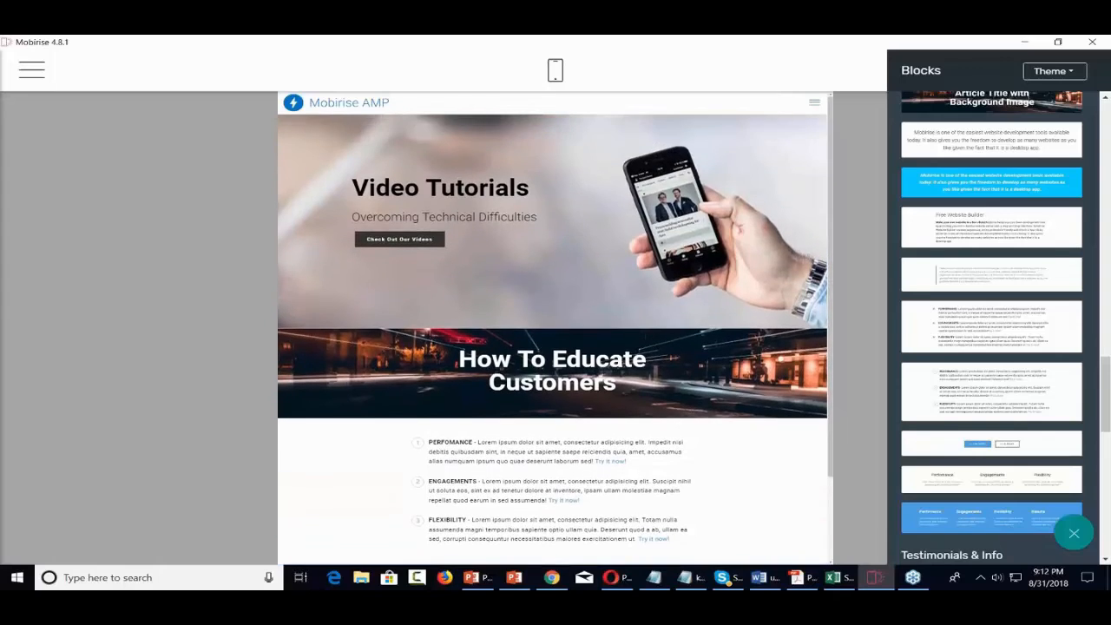
{"action": "scroll", "coordinate": [555, 330], "scroll_direction": "down", "scroll_amount": 2}
{"action": "scroll", "coordinate": [556, 330], "scroll_direction": "up", "scroll_amount": 2}
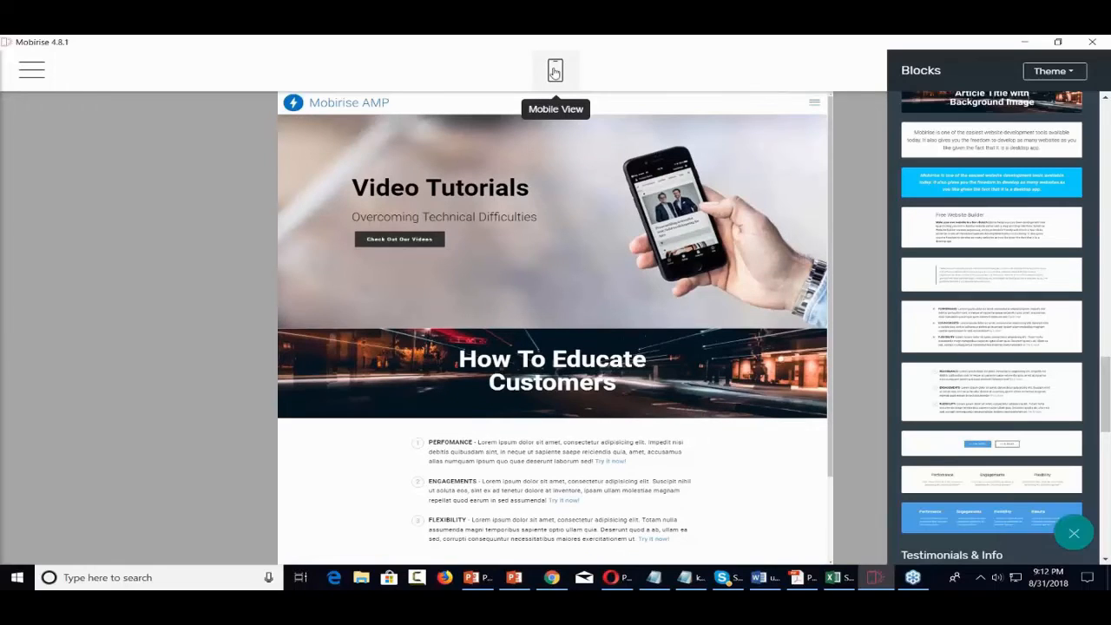
Step: Review the whole page in the mobile view and return to the desktop view
{"action": "left_click", "coordinate": [555, 73]}
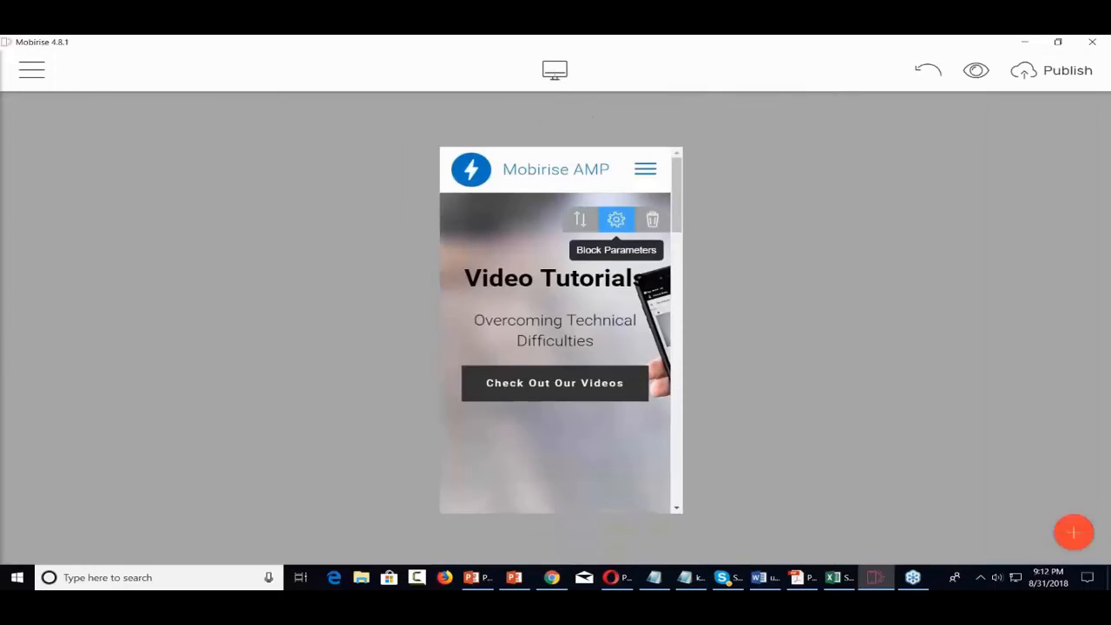
{"action": "scroll", "coordinate": [608, 260], "scroll_direction": "down", "scroll_amount": 3}
{"action": "scroll", "coordinate": [555, 347], "scroll_direction": "down", "scroll_amount": 10}
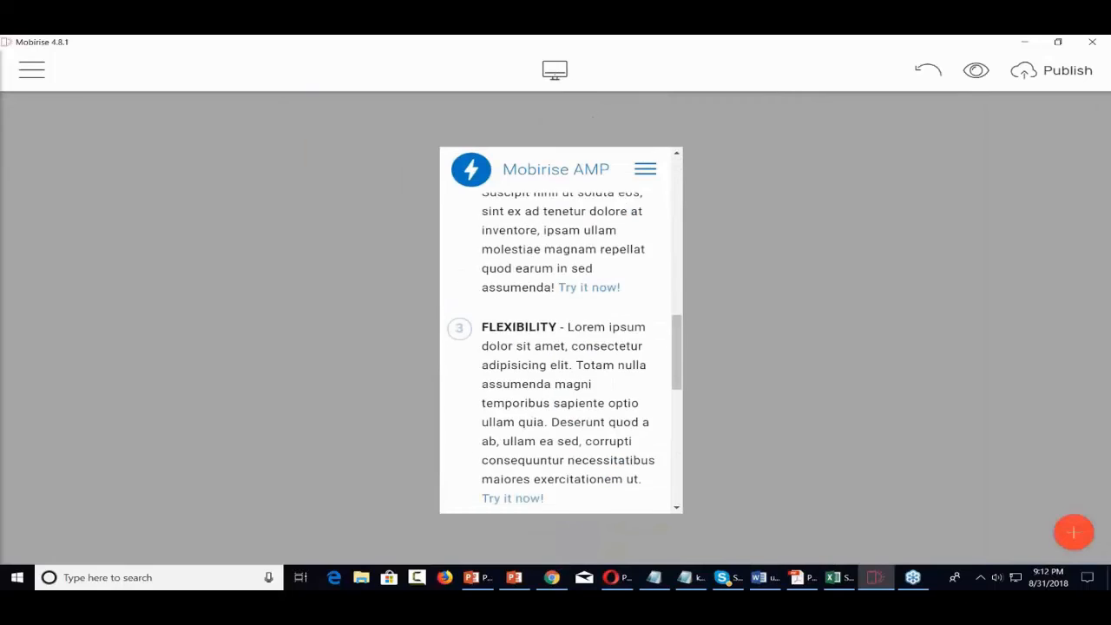
{"action": "scroll", "coordinate": [556, 347], "scroll_direction": "down", "scroll_amount": 4}
{"action": "scroll", "coordinate": [555, 347], "scroll_direction": "up", "scroll_amount": 8}
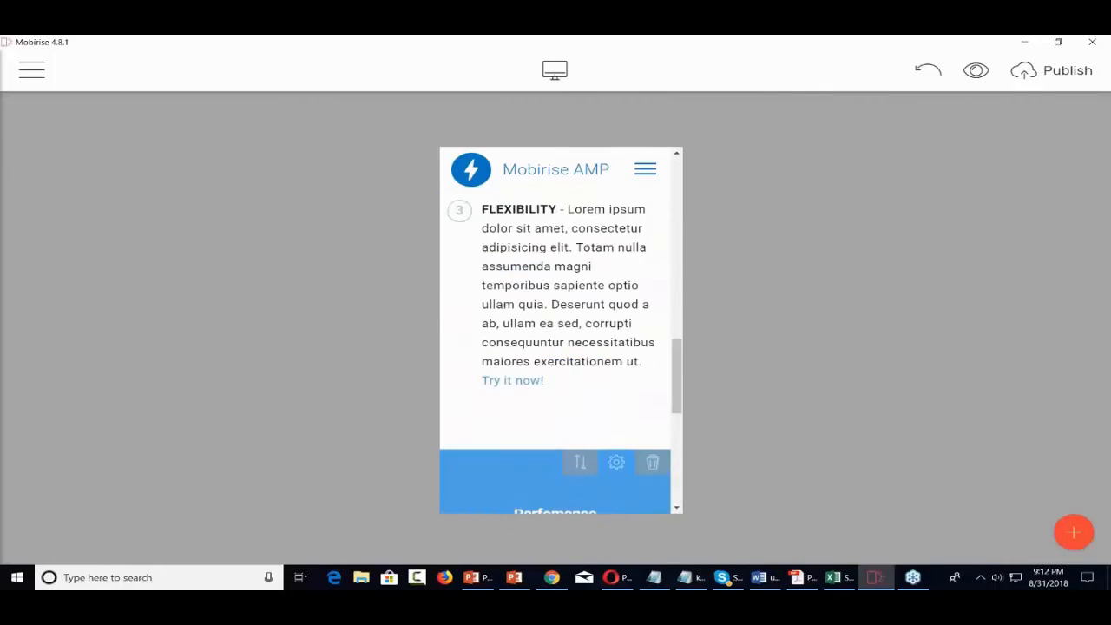
{"action": "scroll", "coordinate": [616, 220], "scroll_direction": "up", "scroll_amount": 10}
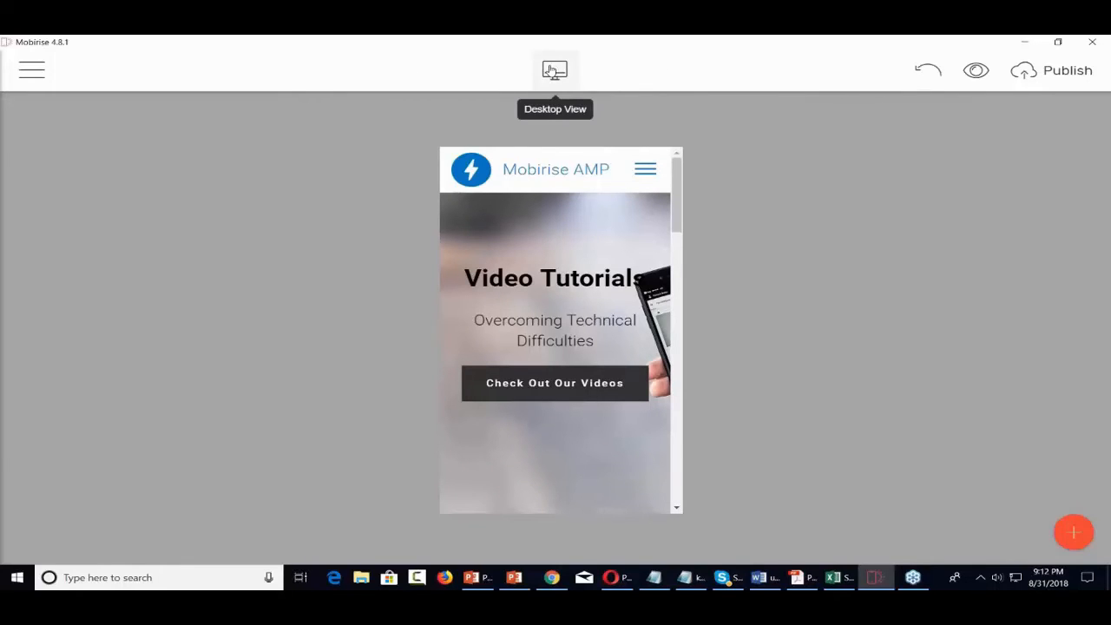
{"action": "left_click", "coordinate": [554, 70]}
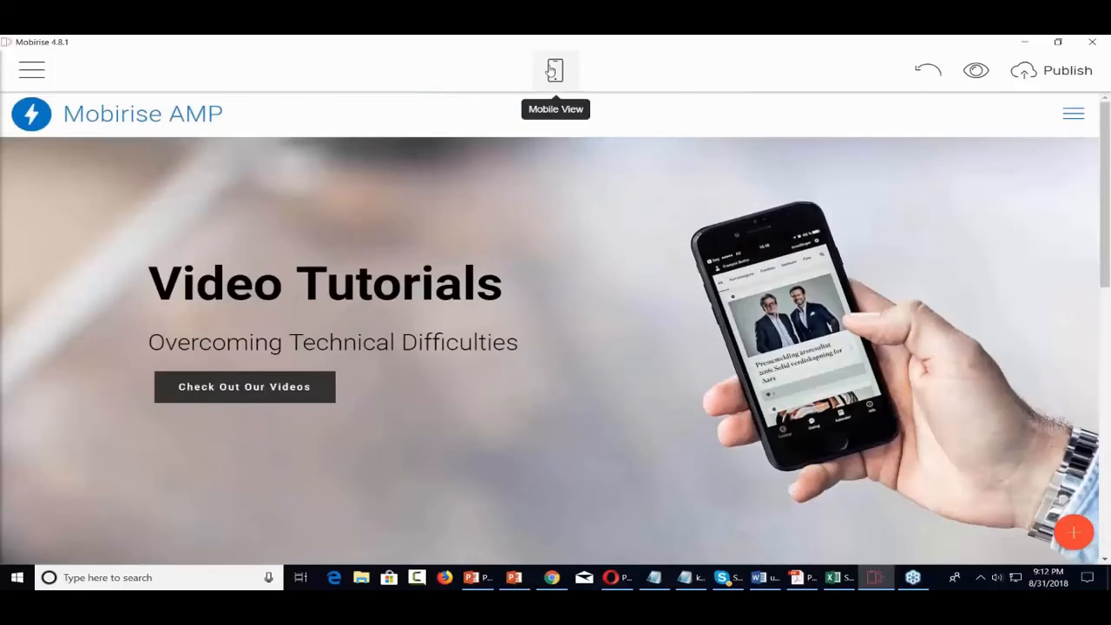
Step: Preview the page in the browser, look through its blocks and close the preview
{"action": "left_click", "coordinate": [976, 73]}
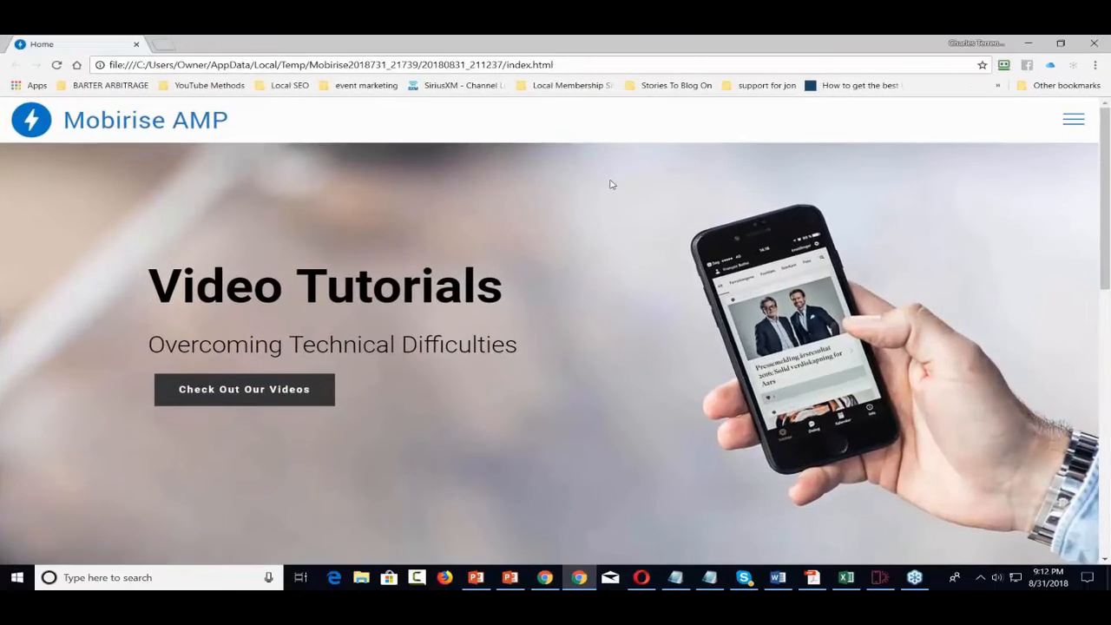
{"action": "scroll", "coordinate": [610, 184], "scroll_direction": "down", "scroll_amount": 10}
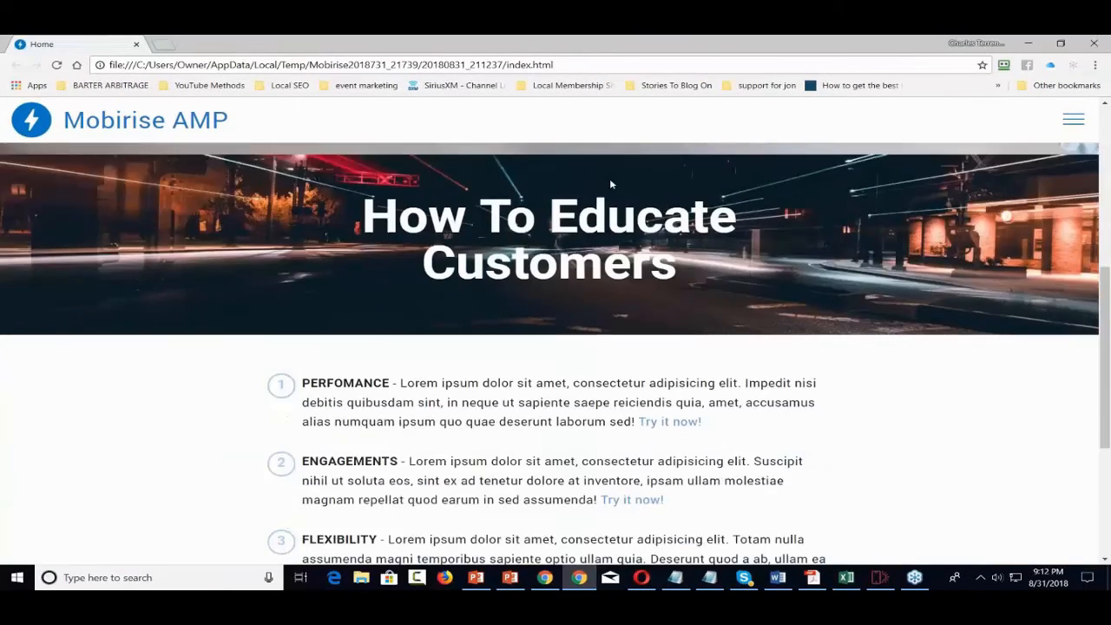
{"action": "scroll", "coordinate": [611, 184], "scroll_direction": "up", "scroll_amount": 10}
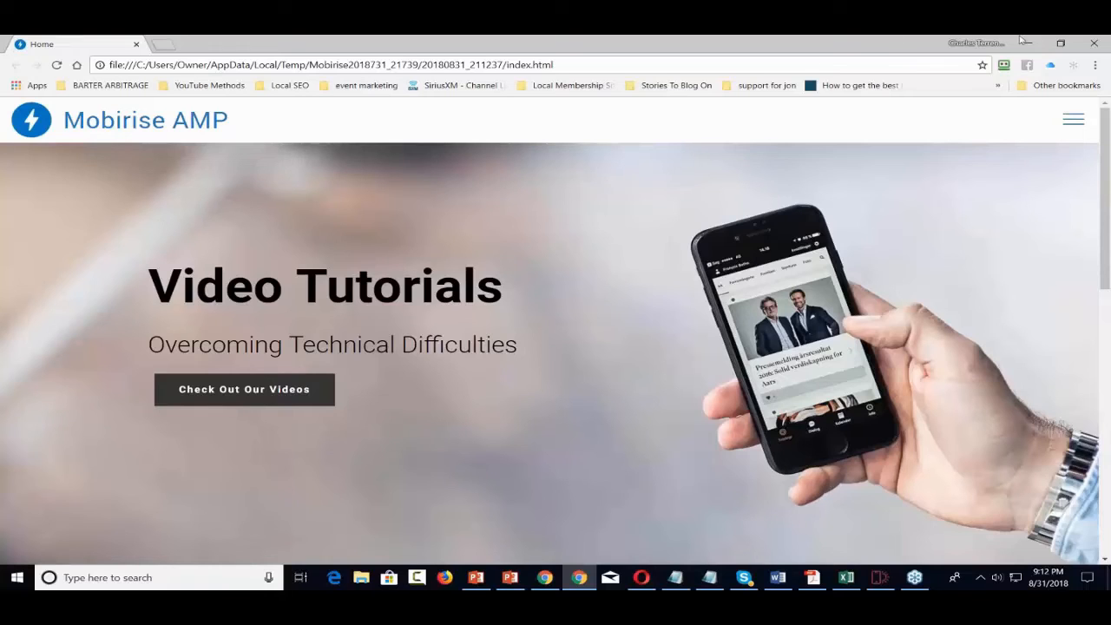
{"action": "left_click", "coordinate": [1092, 44]}
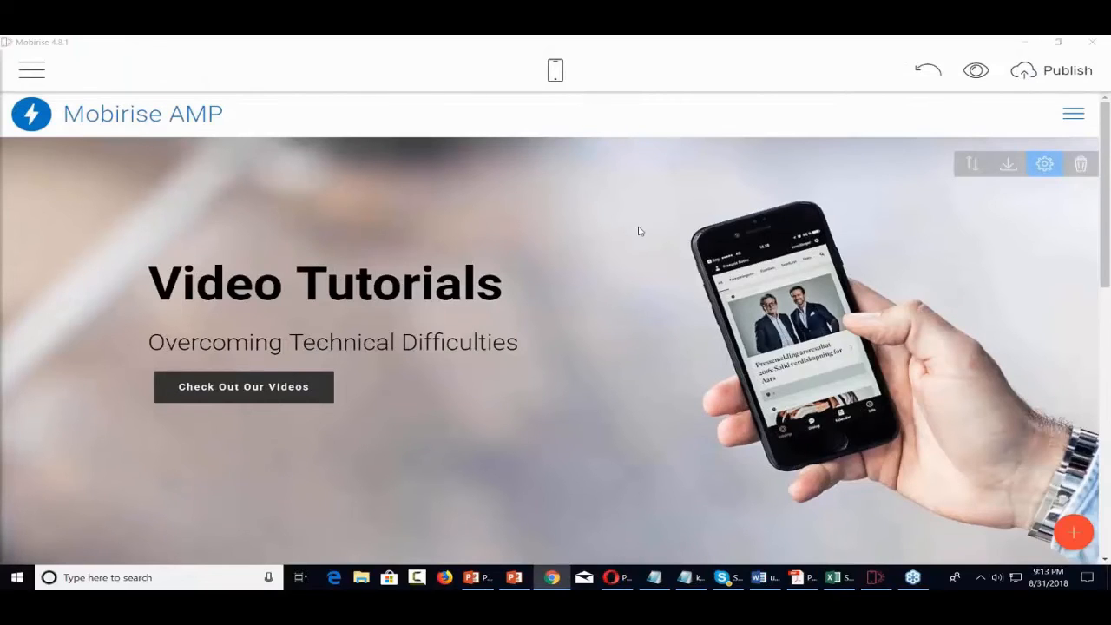
{"action": "scroll", "coordinate": [638, 232], "scroll_direction": "down", "scroll_amount": 6}
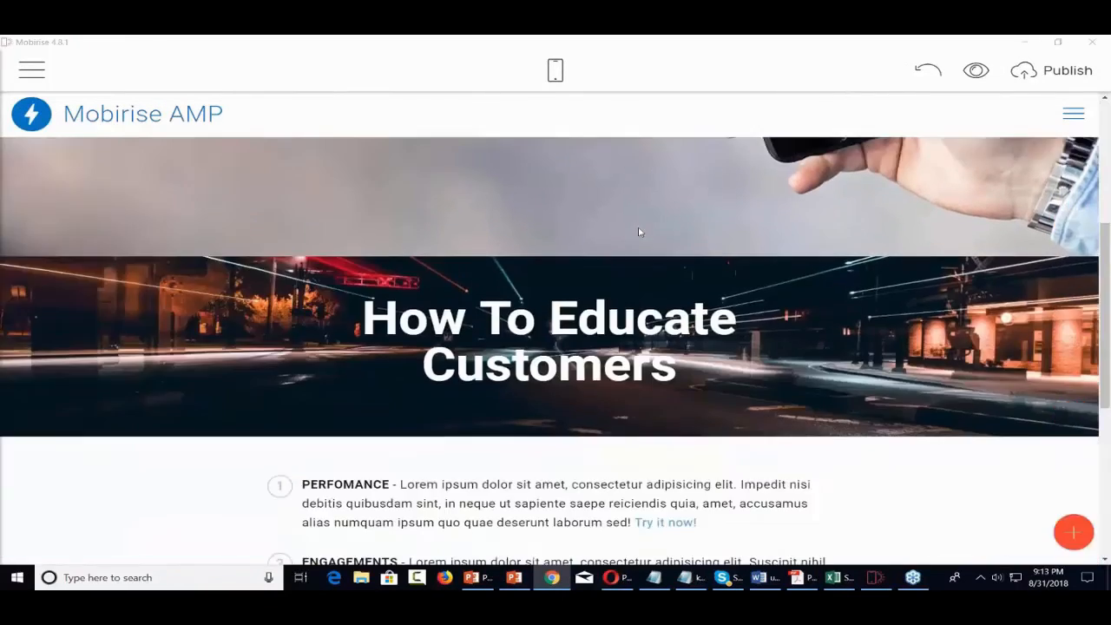
{"action": "scroll", "coordinate": [638, 232], "scroll_direction": "down", "scroll_amount": 1}
{"action": "scroll", "coordinate": [637, 232], "scroll_direction": "up", "scroll_amount": 5}
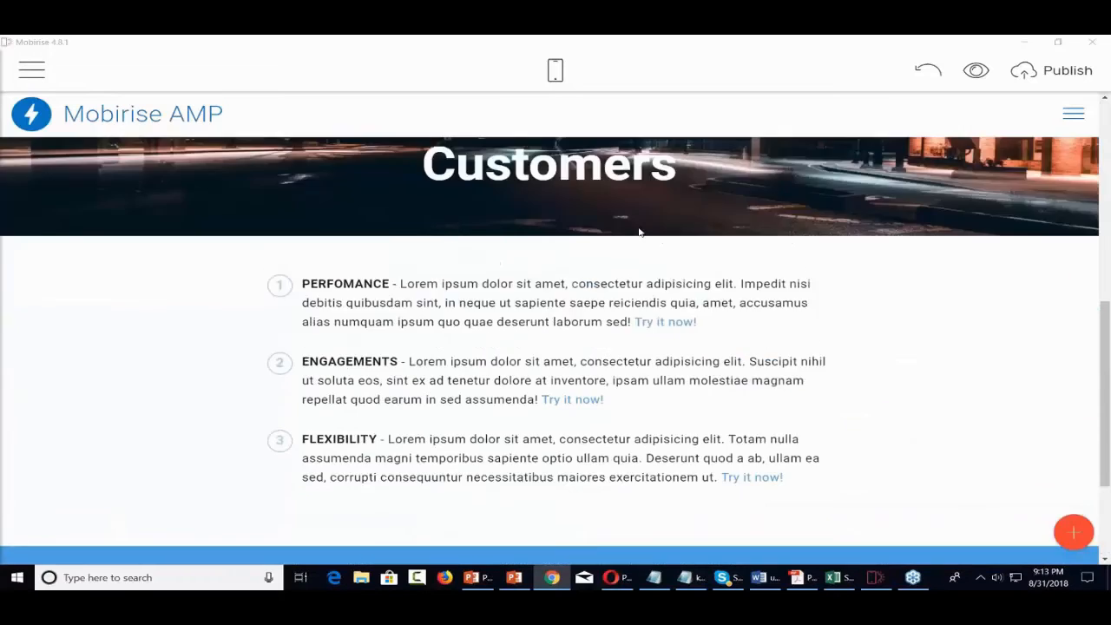
{"action": "scroll", "coordinate": [638, 231], "scroll_direction": "up", "scroll_amount": 5}
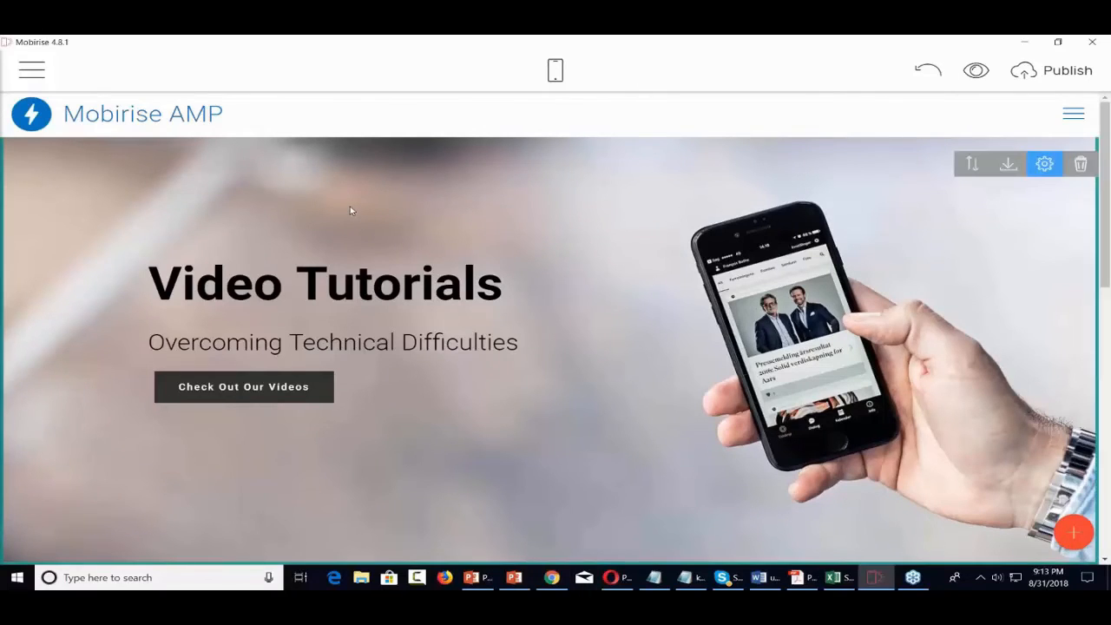
Step: Create a new page in the Handyman site named Check Out Our Videos and open it for editing
{"action": "scroll", "coordinate": [144, 222], "scroll_direction": "up", "scroll_amount": 2}
{"action": "scroll", "coordinate": [142, 223], "scroll_direction": "down", "scroll_amount": 3}
{"action": "scroll", "coordinate": [141, 223], "scroll_direction": "up", "scroll_amount": 3}
{"action": "left_click", "coordinate": [32, 71]}
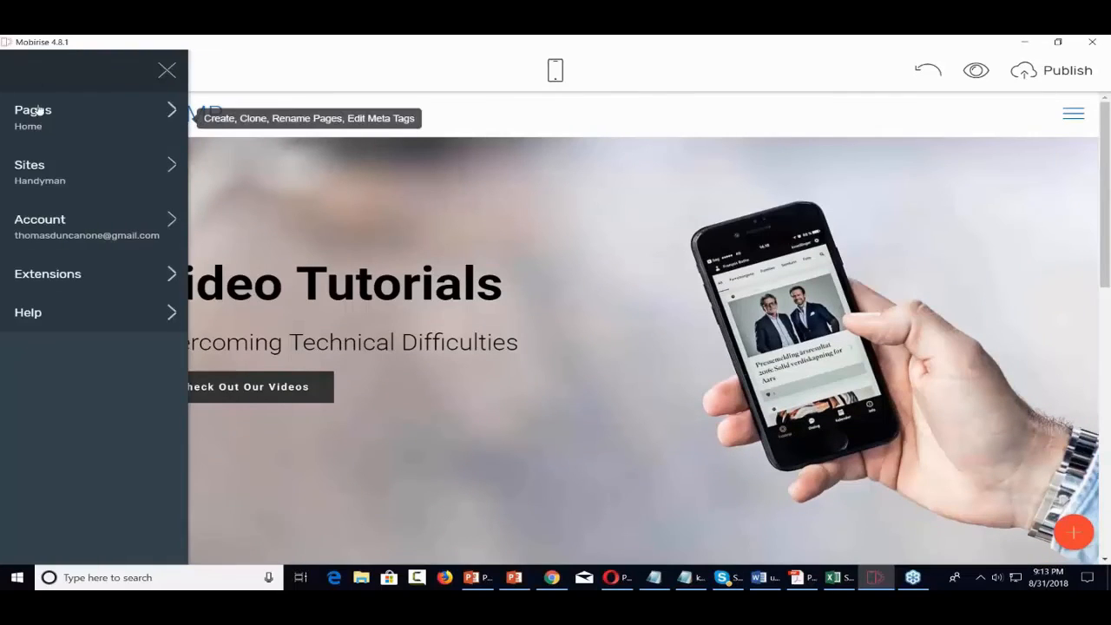
{"action": "left_click", "coordinate": [155, 121]}
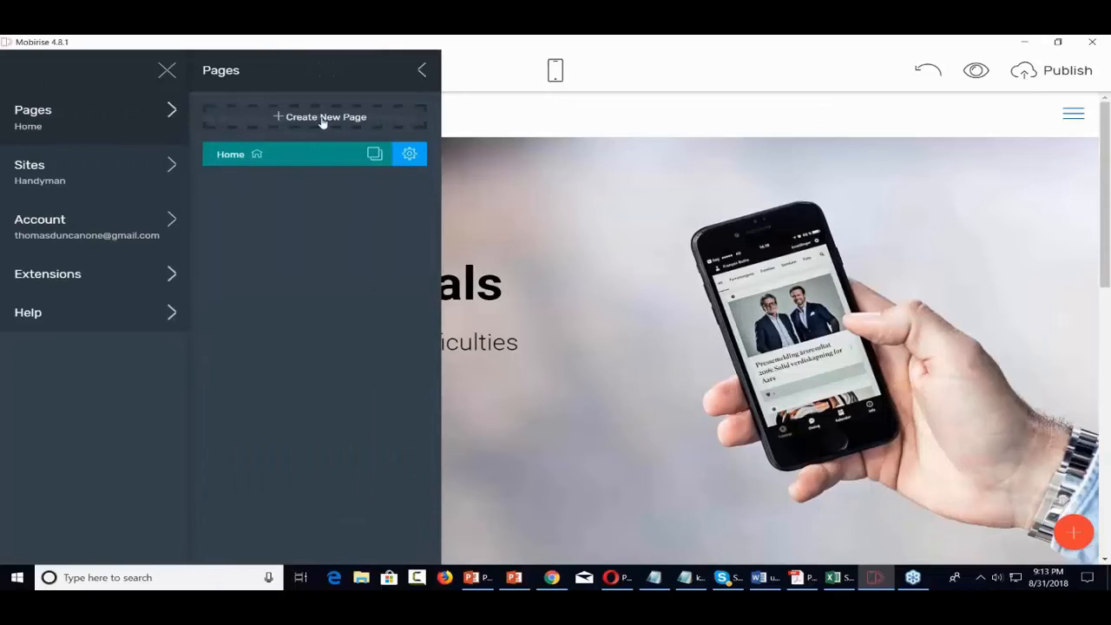
{"action": "left_click", "coordinate": [323, 120]}
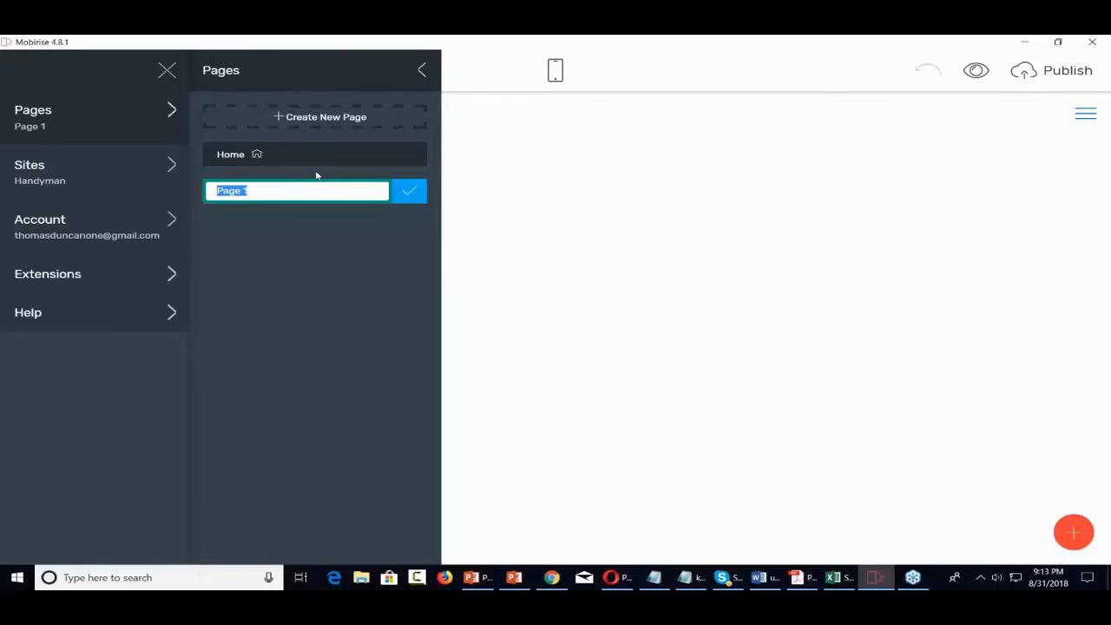
{"action": "type", "text": "Check Out Our Videos"}
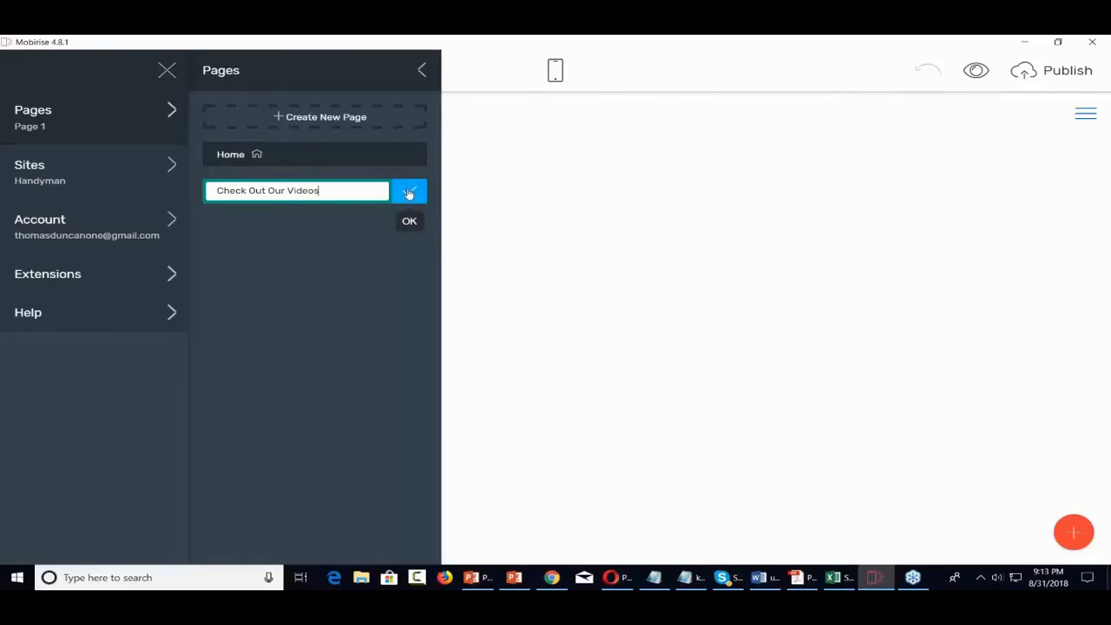
{"action": "left_click", "coordinate": [408, 191]}
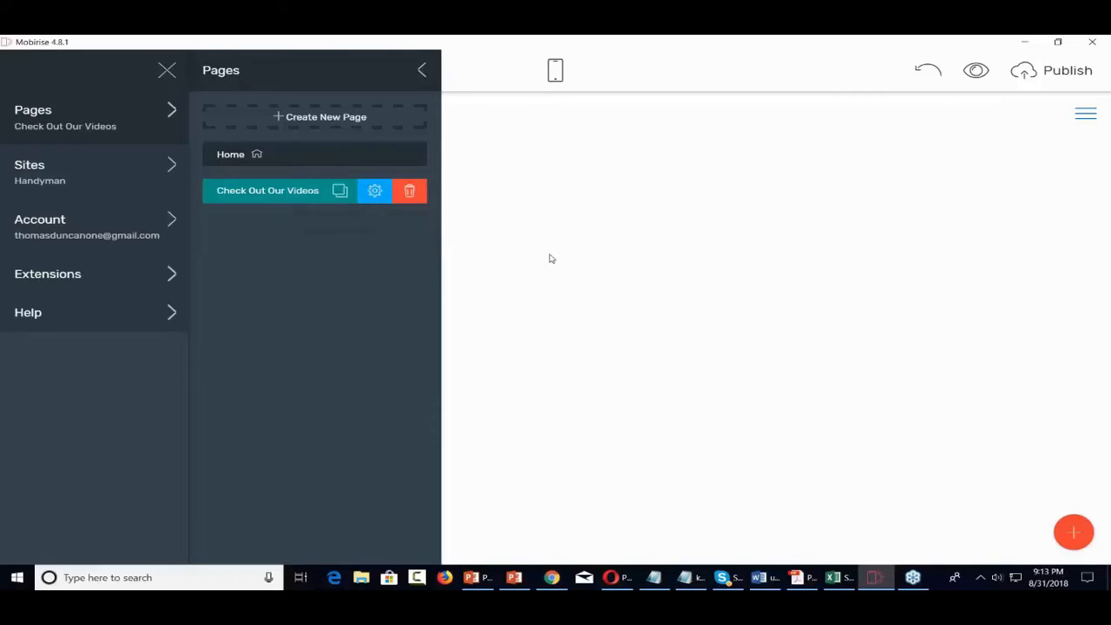
{"action": "left_click", "coordinate": [611, 264]}
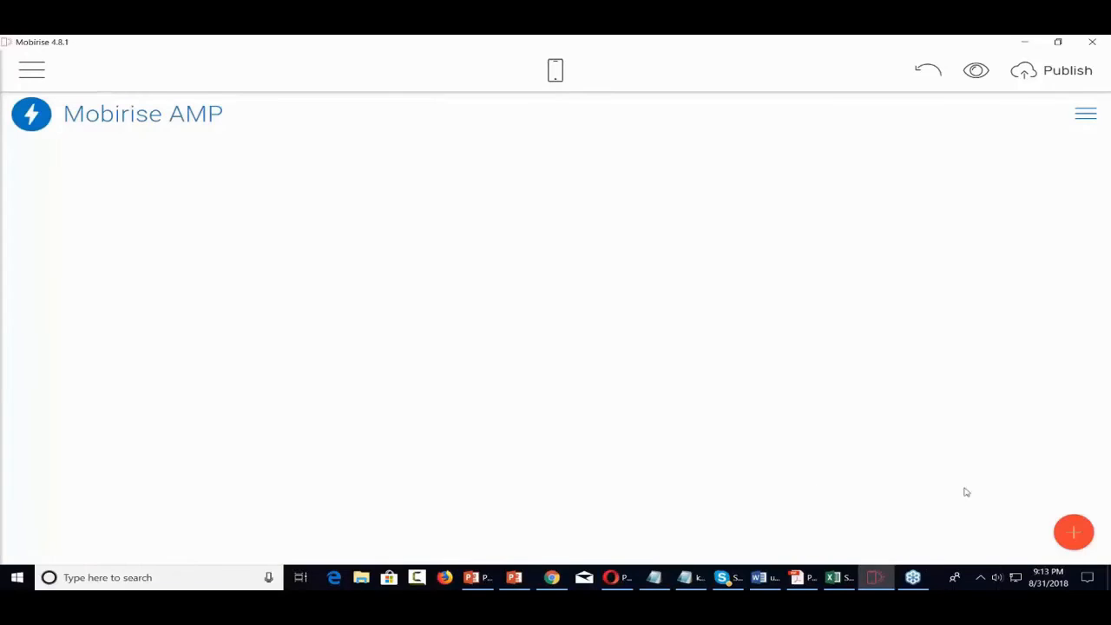
Step: Add the What Our Fantastic Users Say block with three testimonials to the new page
{"action": "left_click", "coordinate": [1073, 532]}
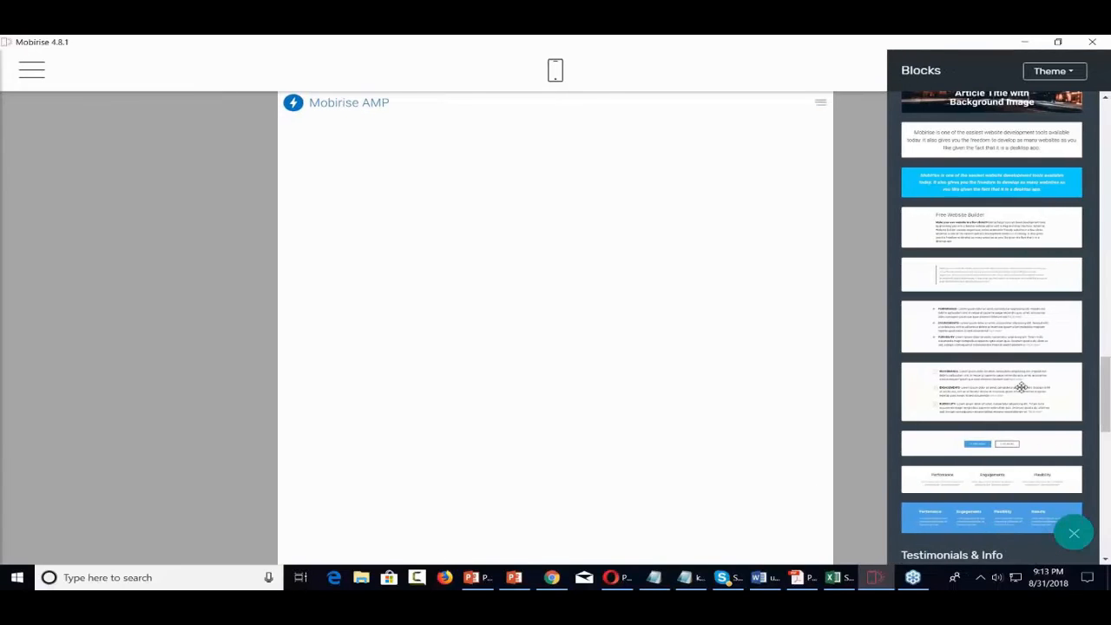
{"action": "scroll", "coordinate": [1019, 387], "scroll_direction": "down", "scroll_amount": 5}
{"action": "scroll", "coordinate": [1019, 387], "scroll_direction": "down", "scroll_amount": 1}
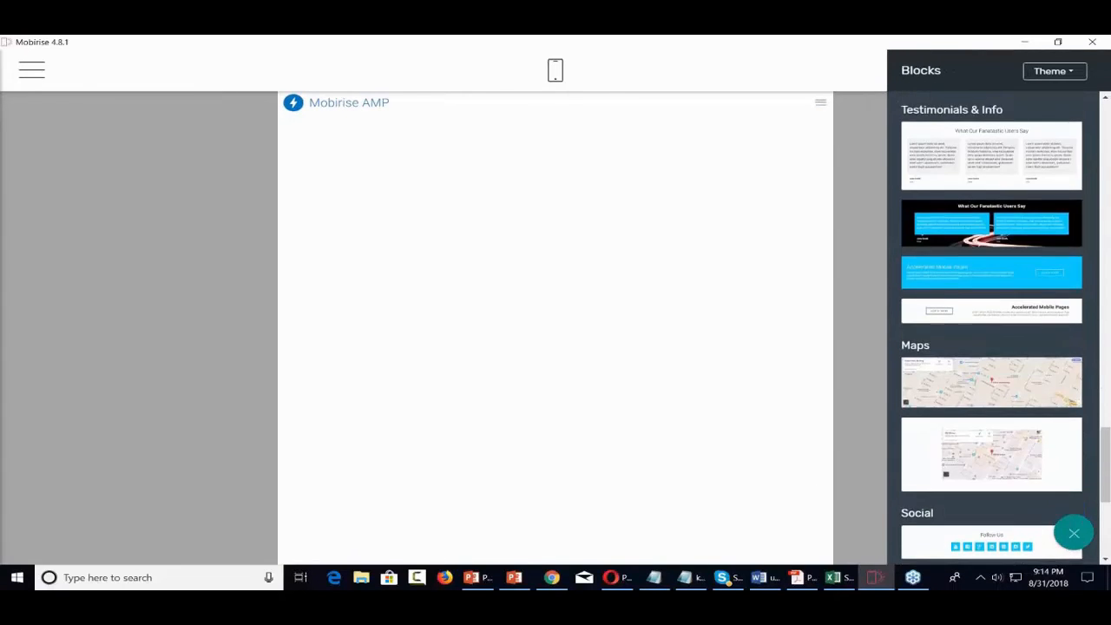
{"action": "scroll", "coordinate": [1019, 388], "scroll_direction": "up", "scroll_amount": 3}
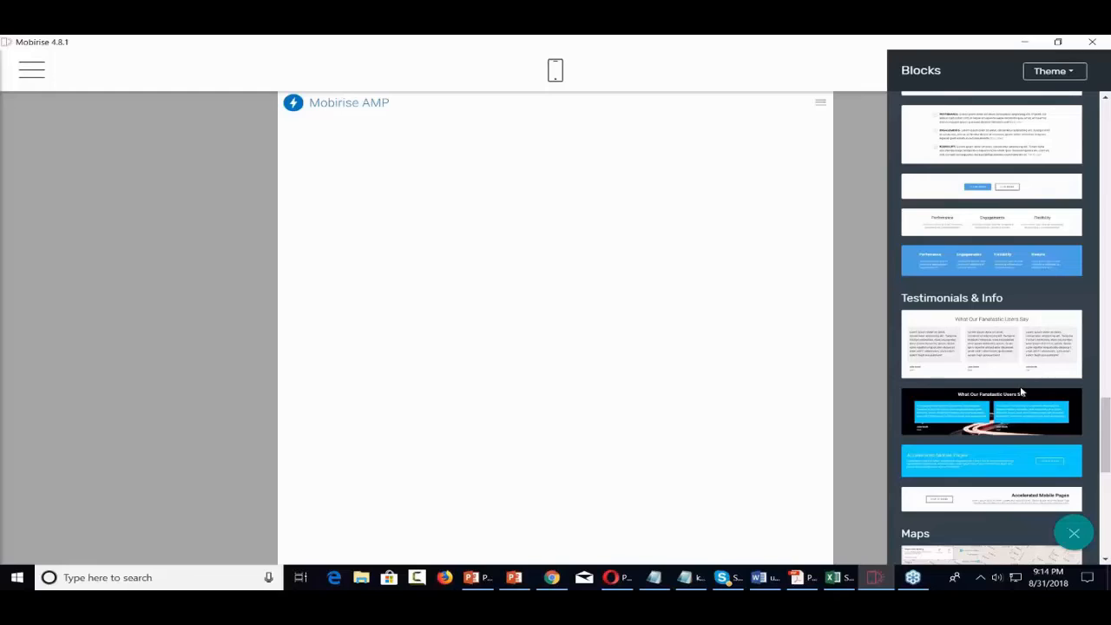
{"action": "left_click_drag", "start_coordinate": [1006, 341], "coordinate": [570, 336]}
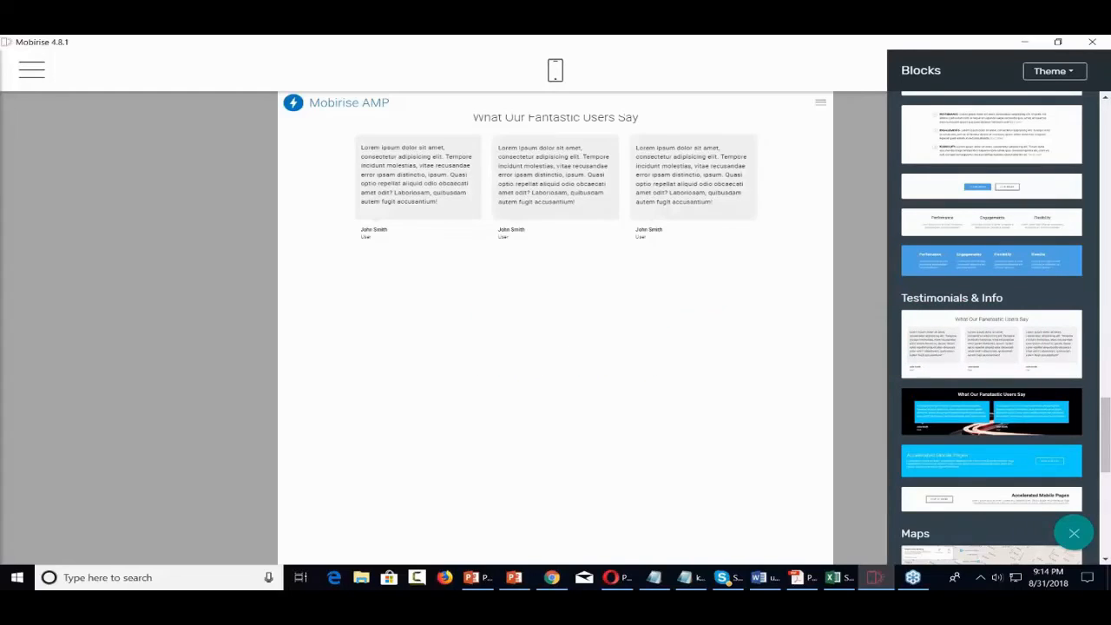
Step: Add the dark footer block with News, Categories and Links columns below the testimonials
{"action": "scroll", "coordinate": [993, 414], "scroll_direction": "down", "scroll_amount": 6}
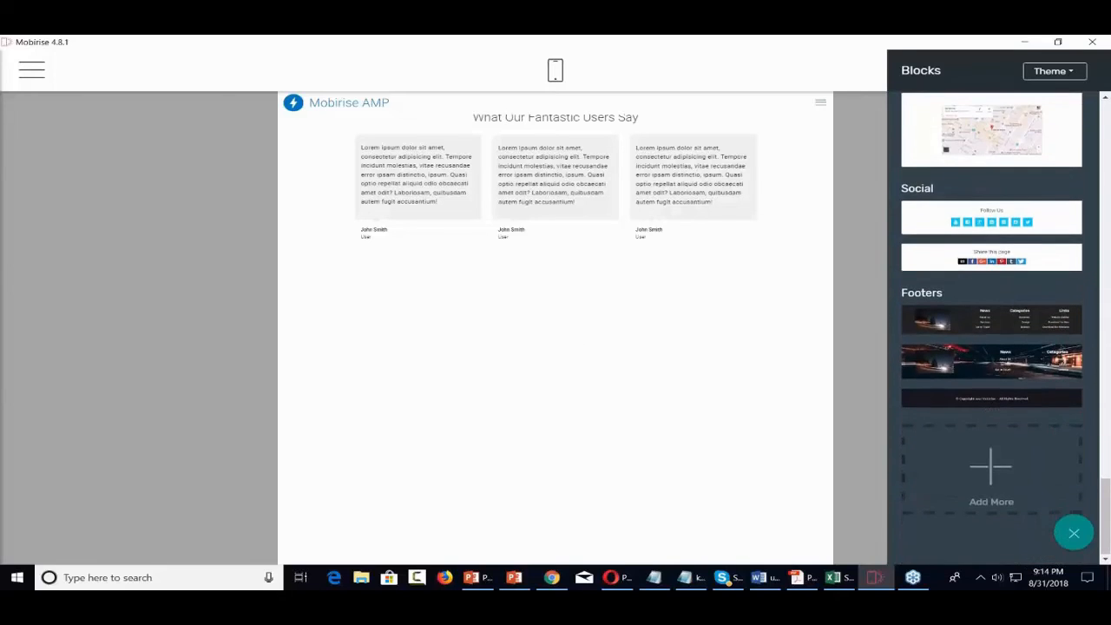
{"action": "scroll", "coordinate": [991, 328], "scroll_direction": "up", "scroll_amount": 2}
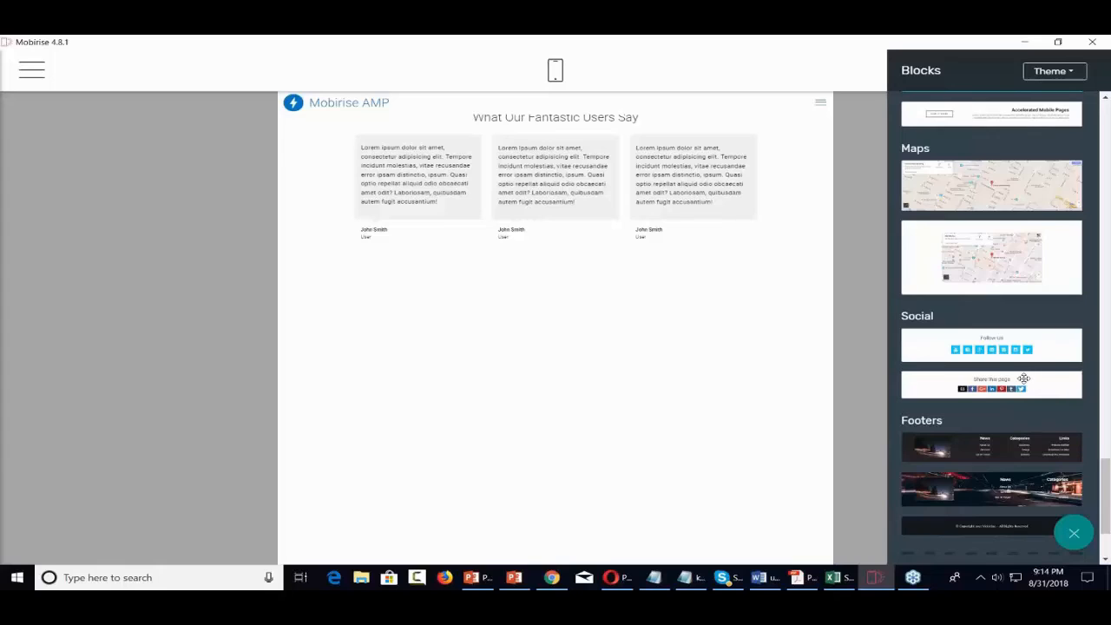
{"action": "left_click_drag", "start_coordinate": [1004, 446], "coordinate": [573, 501]}
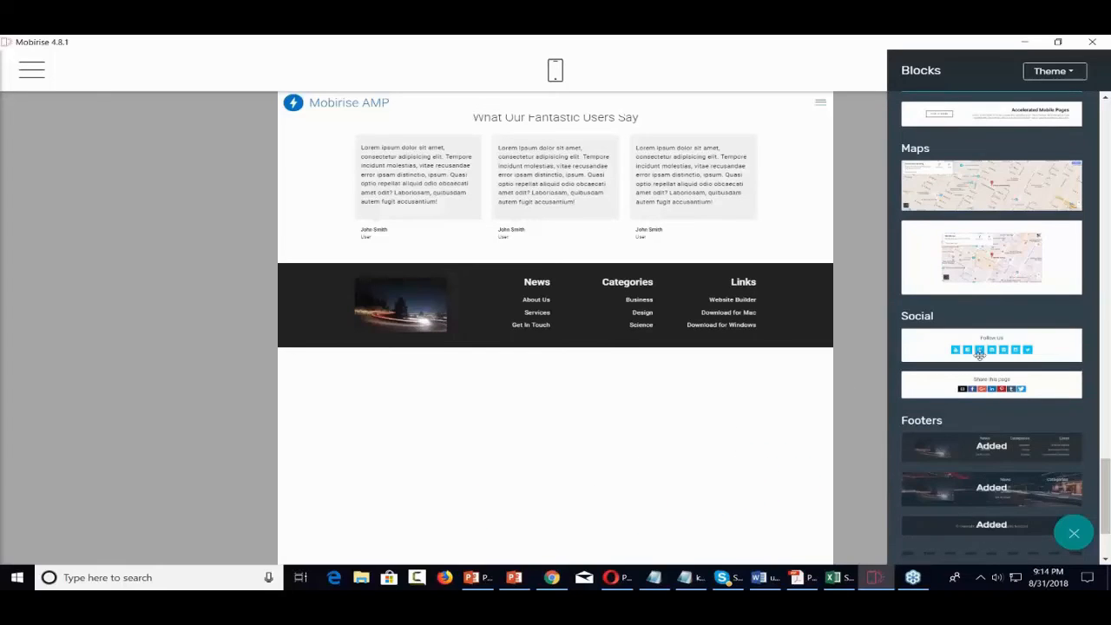
Step: Add the Share this page social block below the footer and close the block library
{"action": "left_click_drag", "start_coordinate": [1015, 341], "coordinate": [981, 344]}
{"action": "left_click_drag", "start_coordinate": [991, 388], "coordinate": [431, 391]}
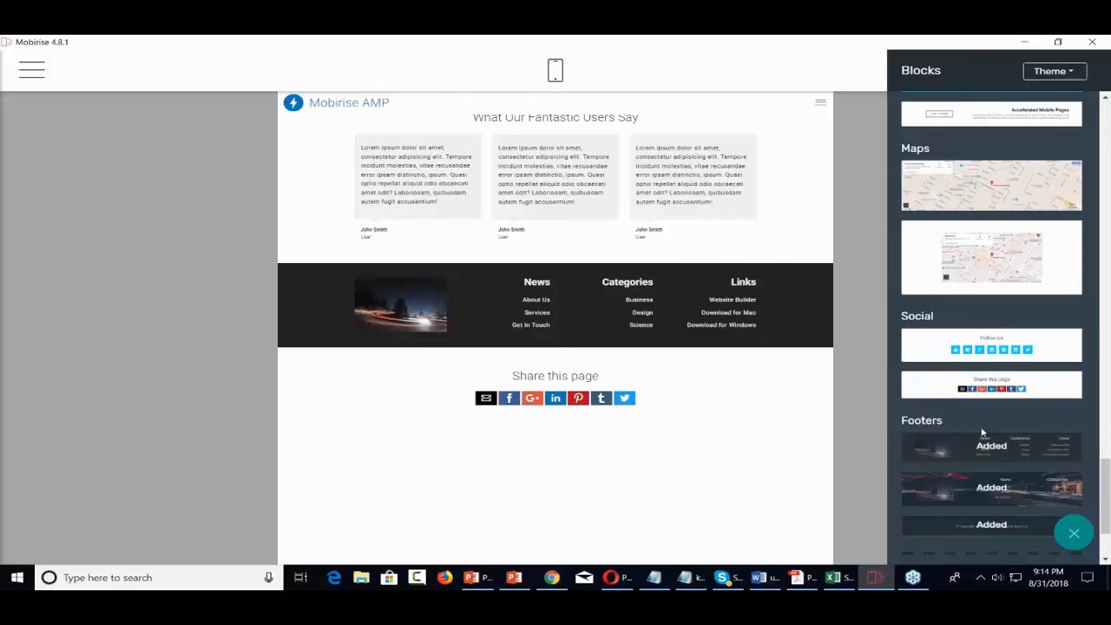
{"action": "scroll", "coordinate": [982, 431], "scroll_direction": "down", "scroll_amount": 3}
{"action": "scroll", "coordinate": [992, 347], "scroll_direction": "up", "scroll_amount": 12}
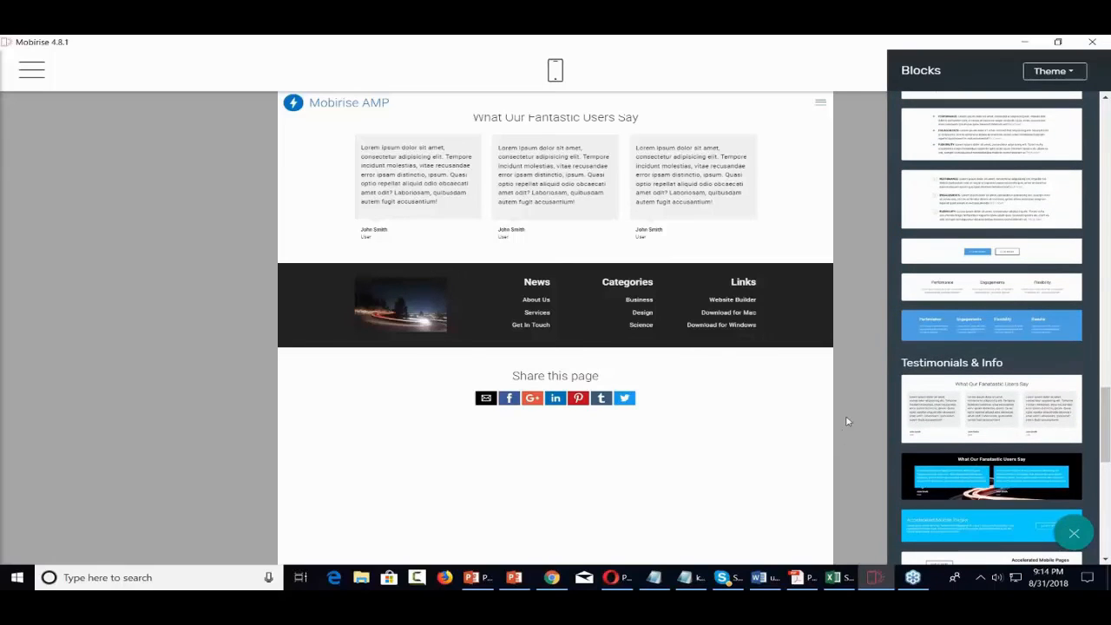
{"action": "left_click", "coordinate": [847, 409]}
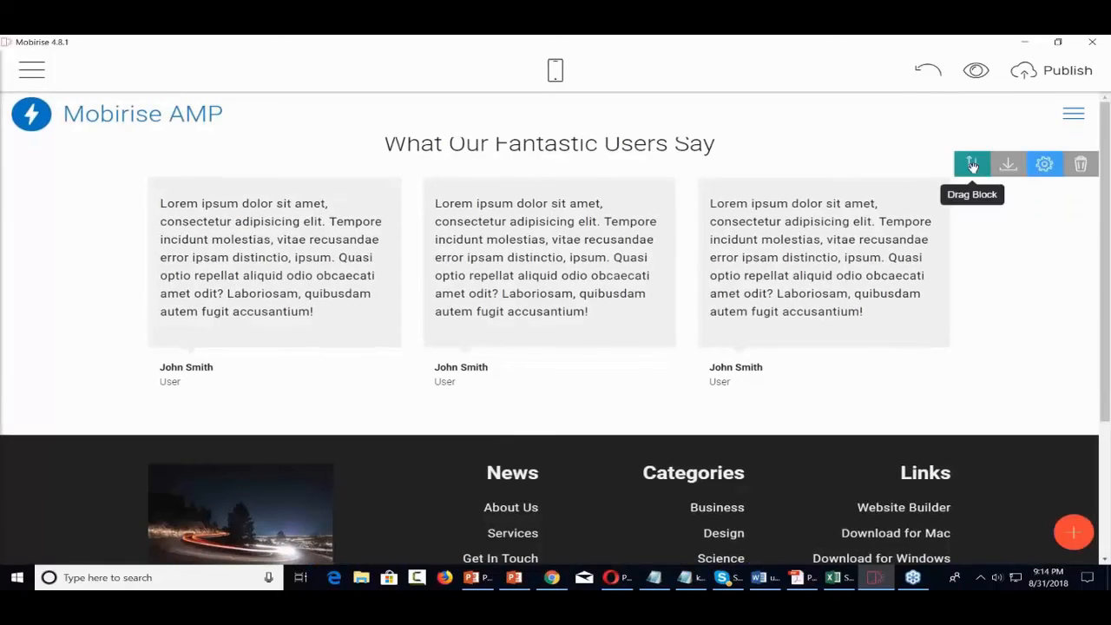
Step: Move the Mobirise AMP menu block from the top of the page to below the footer
{"action": "left_click", "coordinate": [972, 165]}
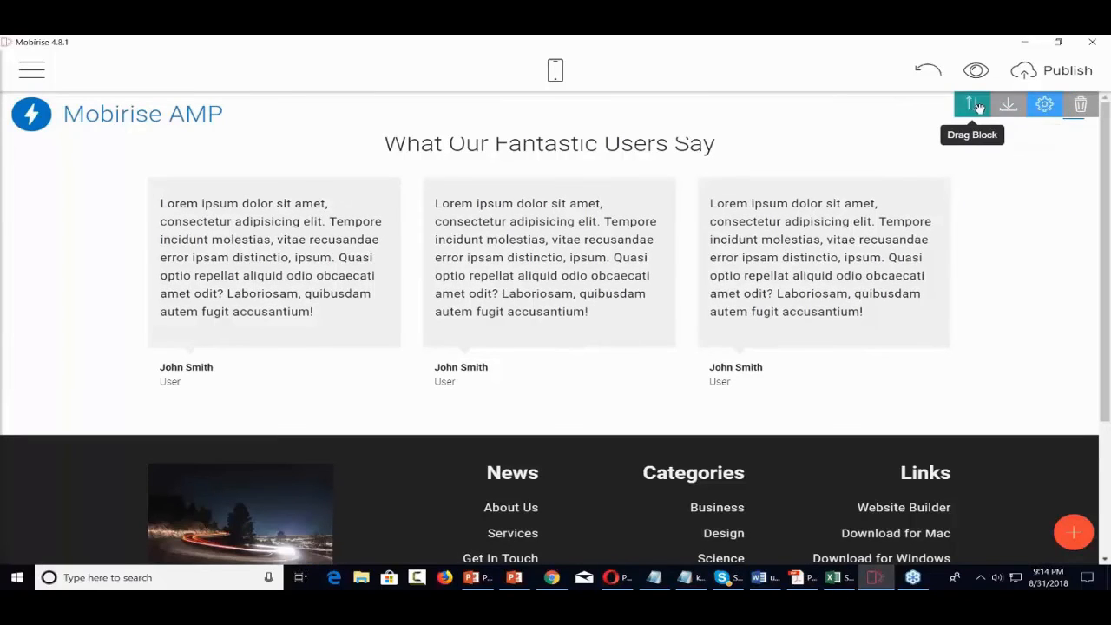
{"action": "left_click_drag", "start_coordinate": [973, 107], "coordinate": [736, 214]}
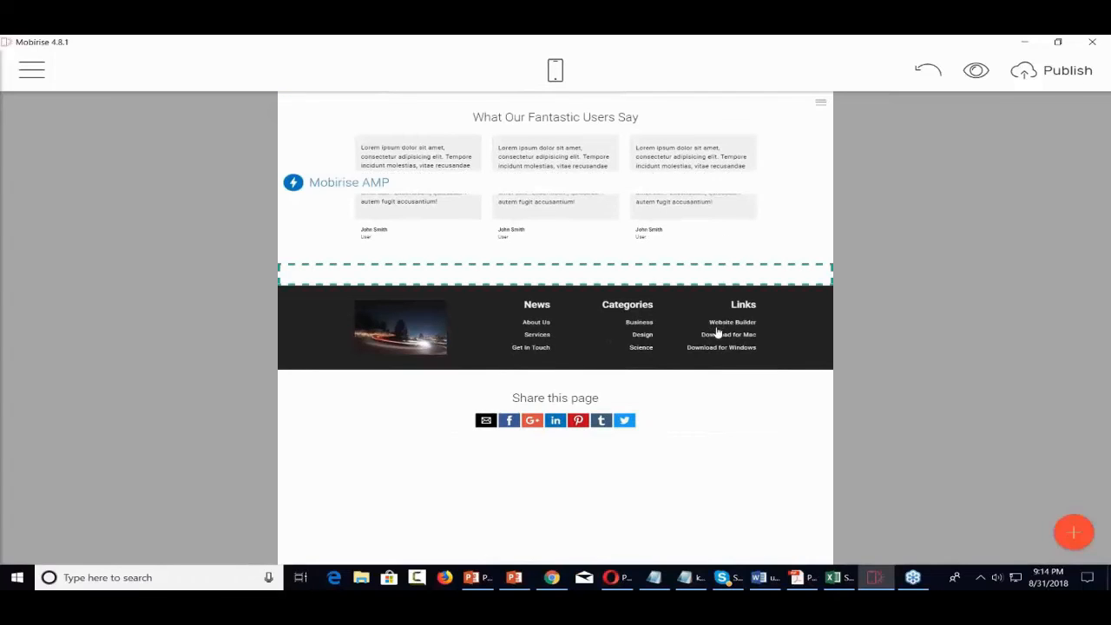
{"action": "left_click_drag", "start_coordinate": [717, 334], "coordinate": [717, 362]}
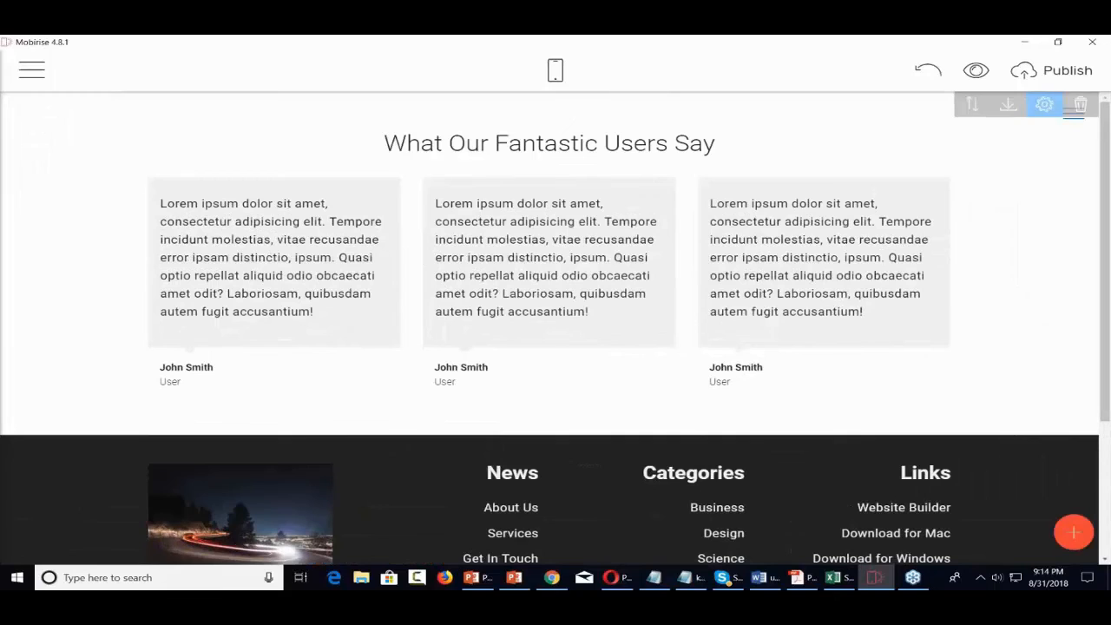
{"action": "scroll", "coordinate": [555, 330], "scroll_direction": "down", "scroll_amount": 3}
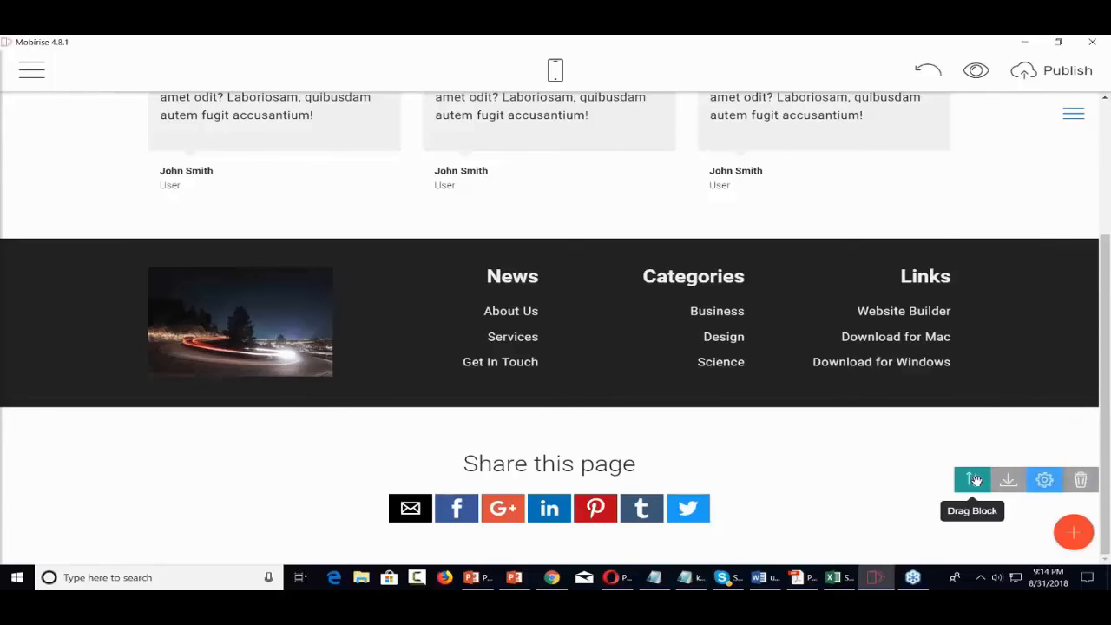
{"action": "left_click_drag", "start_coordinate": [973, 479], "coordinate": [26, 126]}
{"action": "left_click_drag", "start_coordinate": [973, 460], "coordinate": [998, 460]}
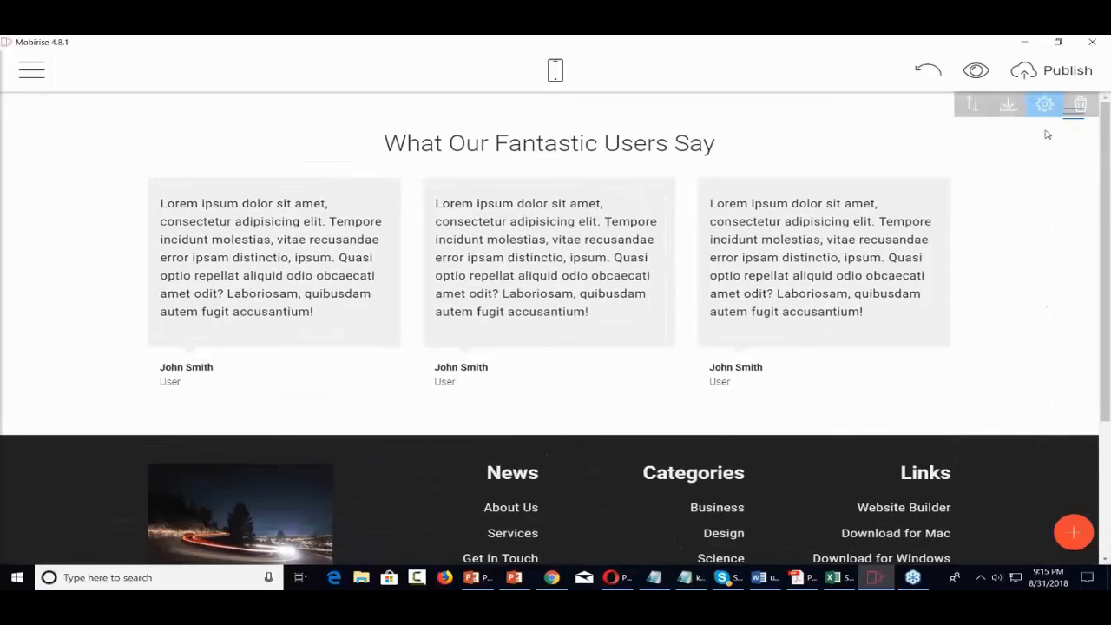
{"action": "left_click_drag", "start_coordinate": [972, 109], "coordinate": [655, 299]}
{"action": "right_click", "coordinate": [655, 300]}
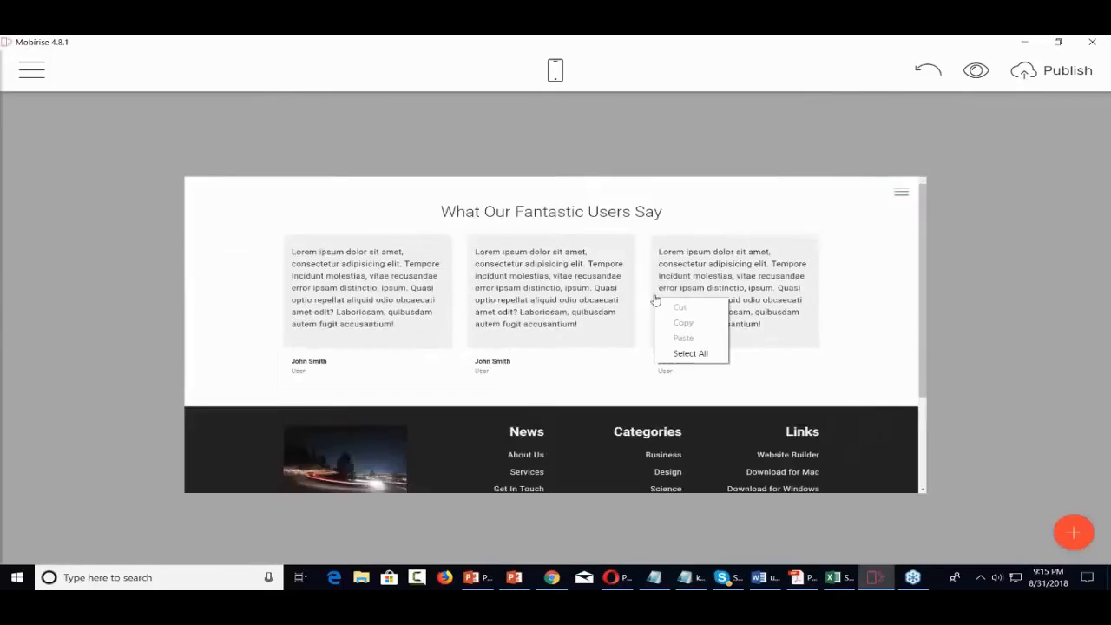
{"action": "left_click", "coordinate": [987, 464]}
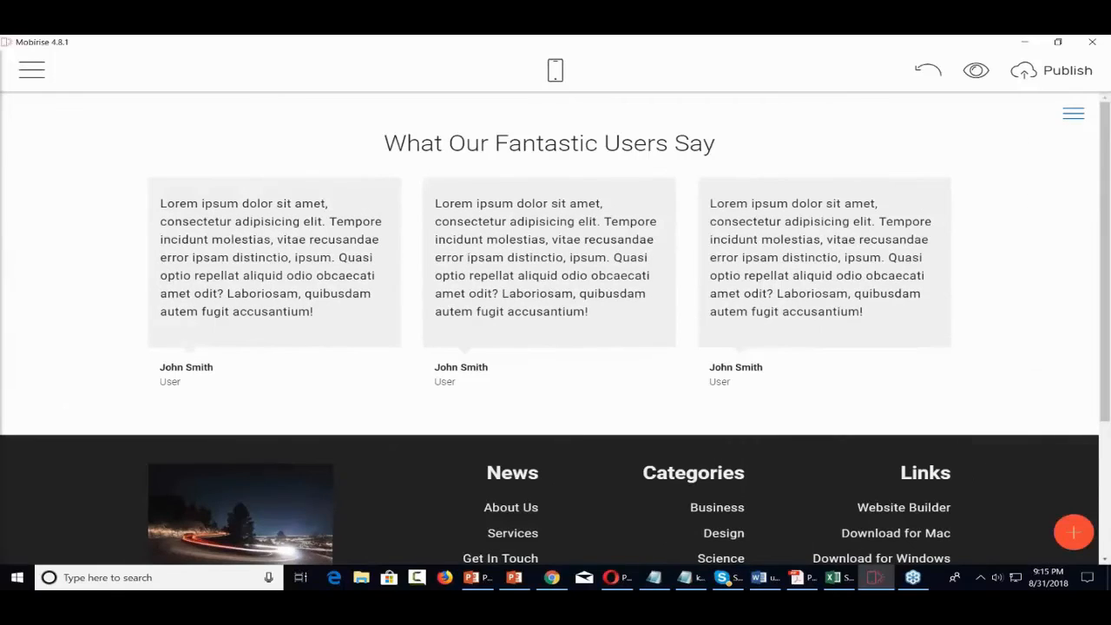
{"action": "left_click", "coordinate": [977, 450]}
Step: Move the Share this page block to the top of the page, above the testimonials
{"action": "scroll", "coordinate": [977, 450], "scroll_direction": "down", "scroll_amount": 1}
{"action": "scroll", "coordinate": [972, 444], "scroll_direction": "down", "scroll_amount": 3}
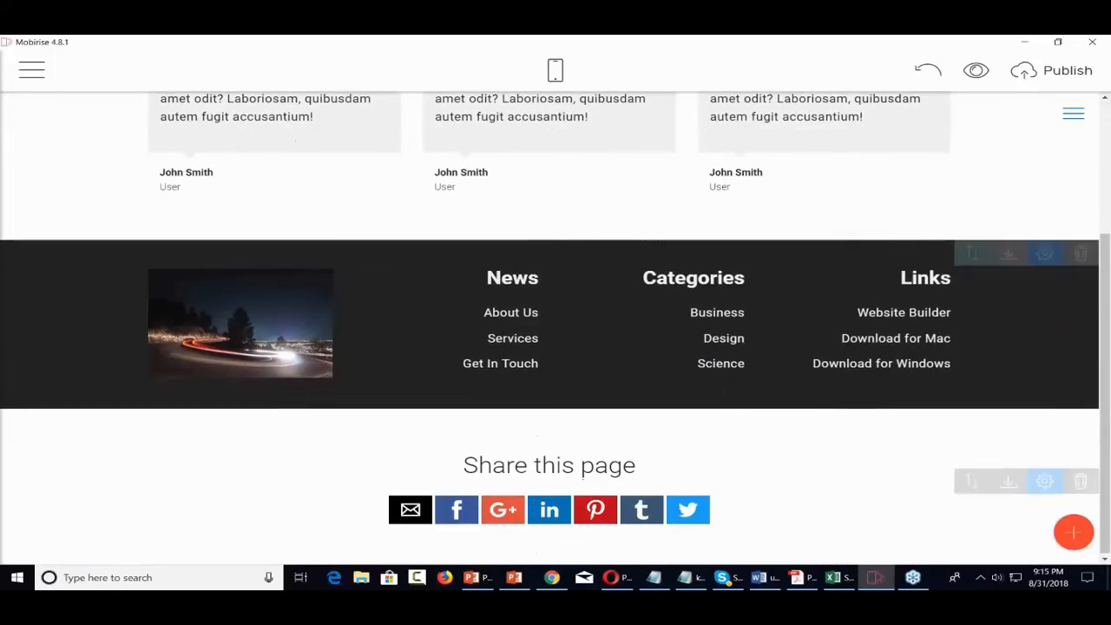
{"action": "left_click_drag", "start_coordinate": [973, 485], "coordinate": [712, 144]}
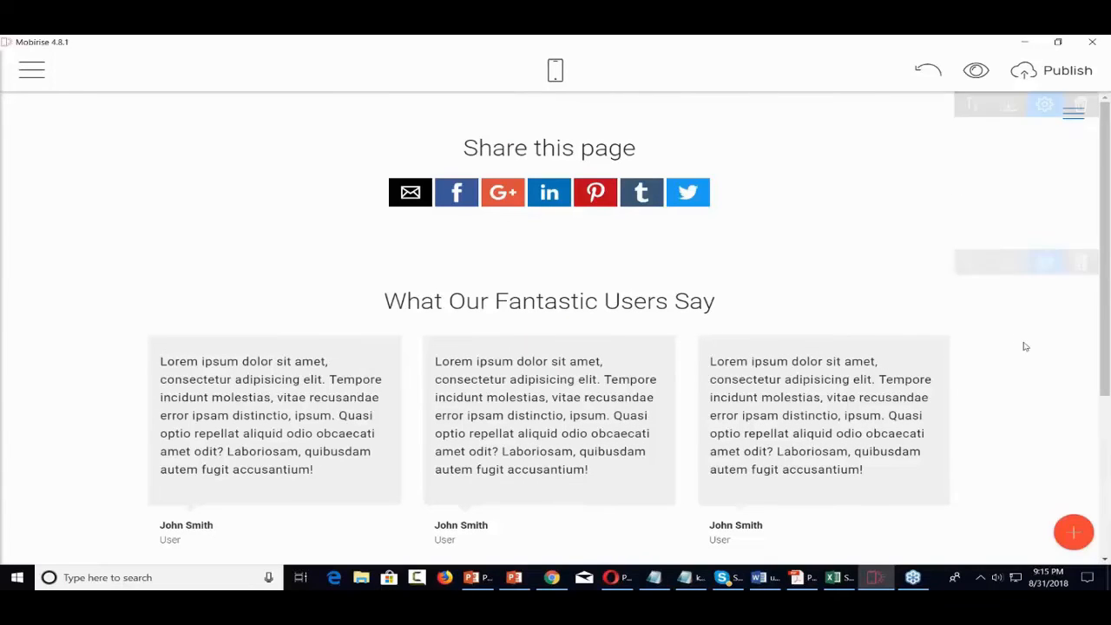
Step: Add the titled Vimeo Video block at the top of the page, above the Share this page block
{"action": "left_click", "coordinate": [1074, 532]}
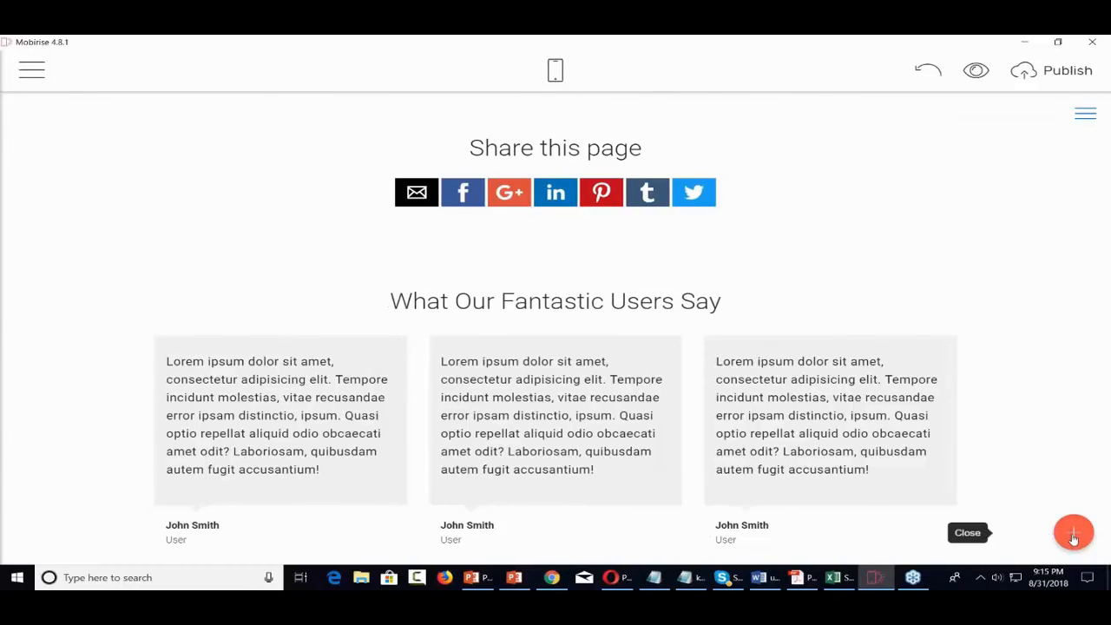
{"action": "scroll", "coordinate": [1074, 532], "scroll_direction": "up", "scroll_amount": 10}
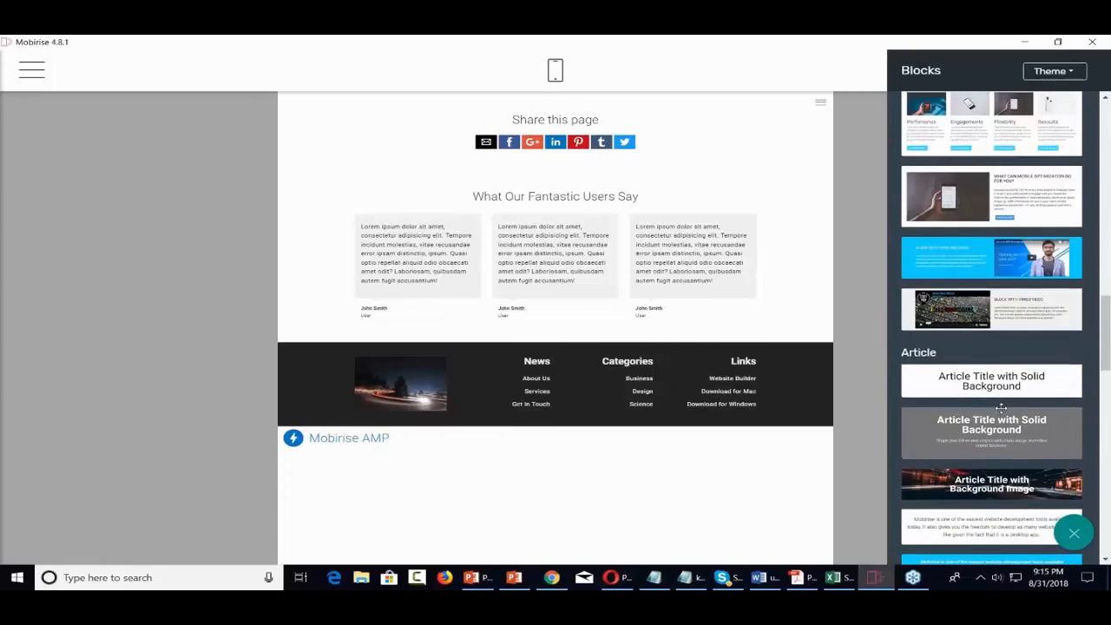
{"action": "scroll", "coordinate": [1001, 408], "scroll_direction": "up", "scroll_amount": 5}
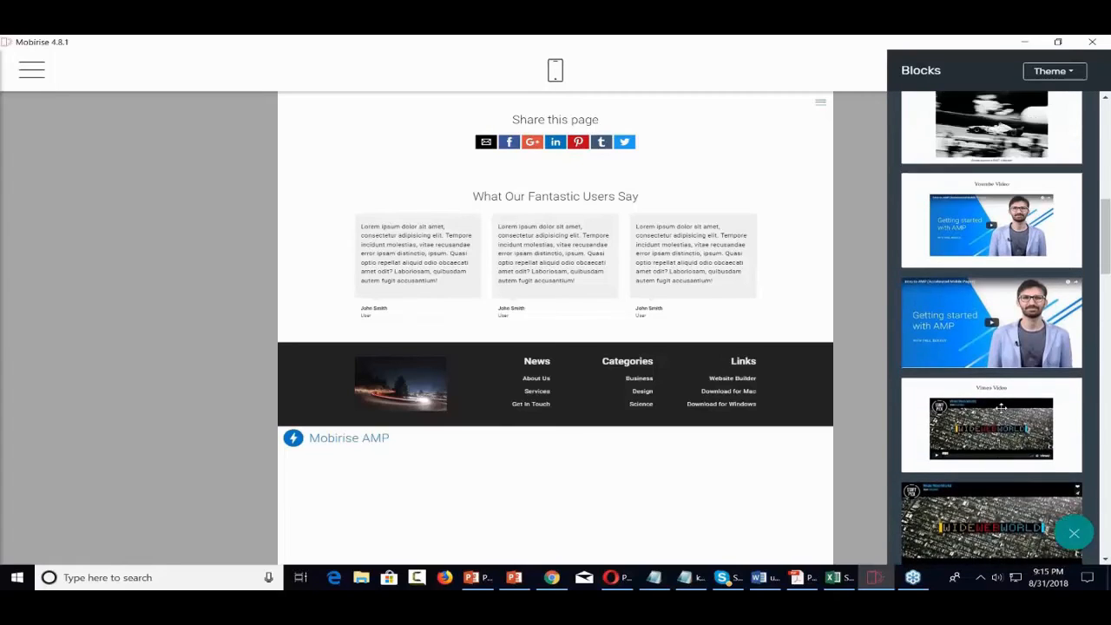
{"action": "scroll", "coordinate": [1000, 408], "scroll_direction": "up", "scroll_amount": 3}
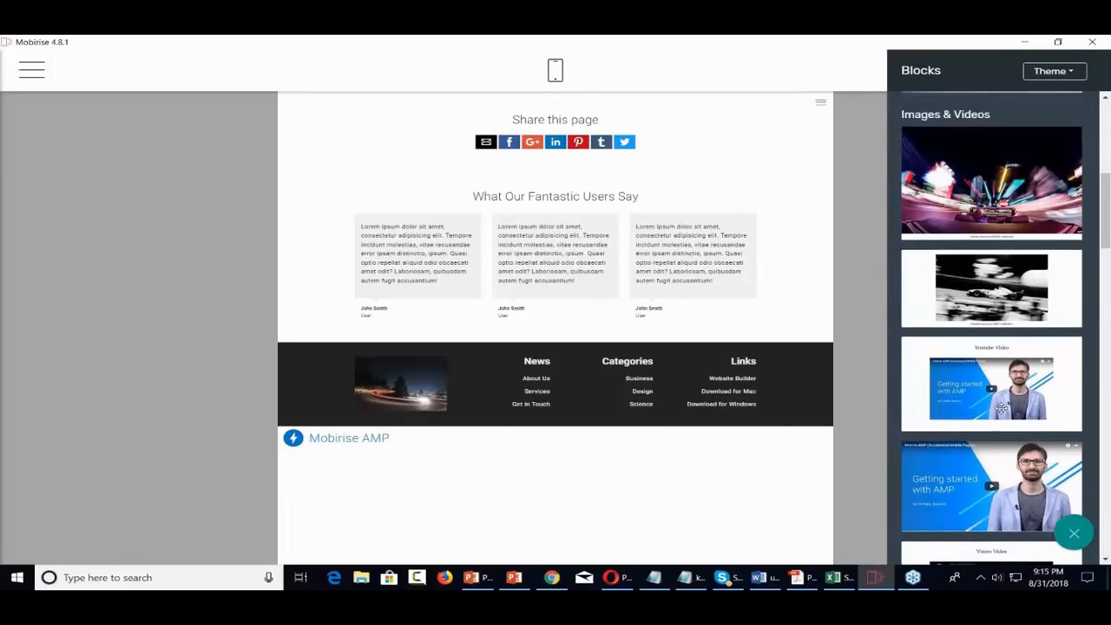
{"action": "scroll", "coordinate": [1000, 408], "scroll_direction": "down", "scroll_amount": 4}
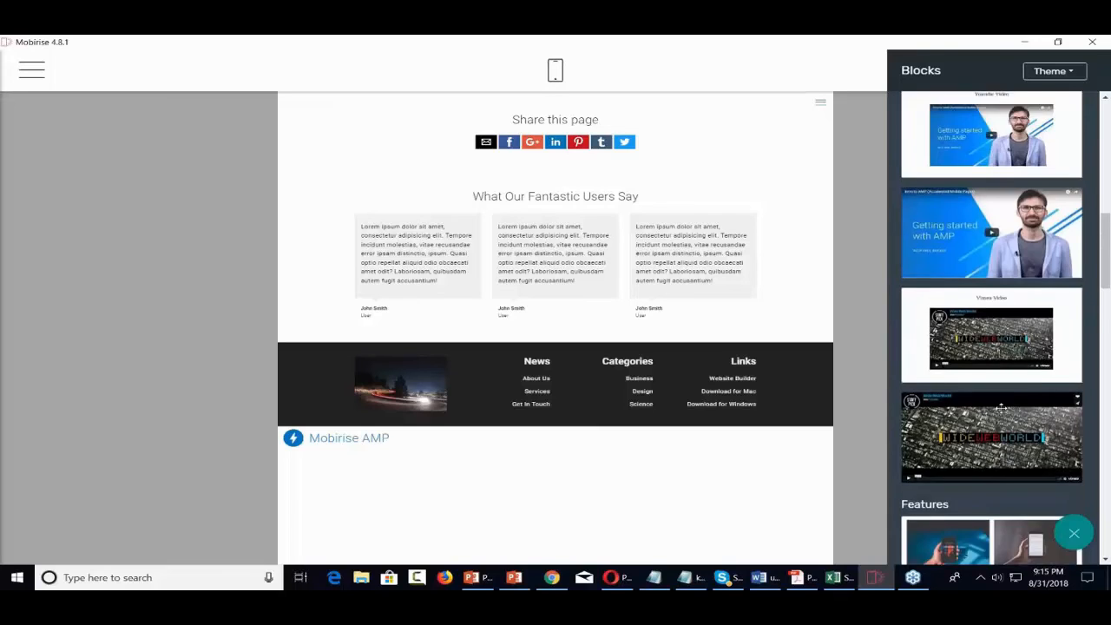
{"action": "scroll", "coordinate": [1001, 408], "scroll_direction": "down", "scroll_amount": 3}
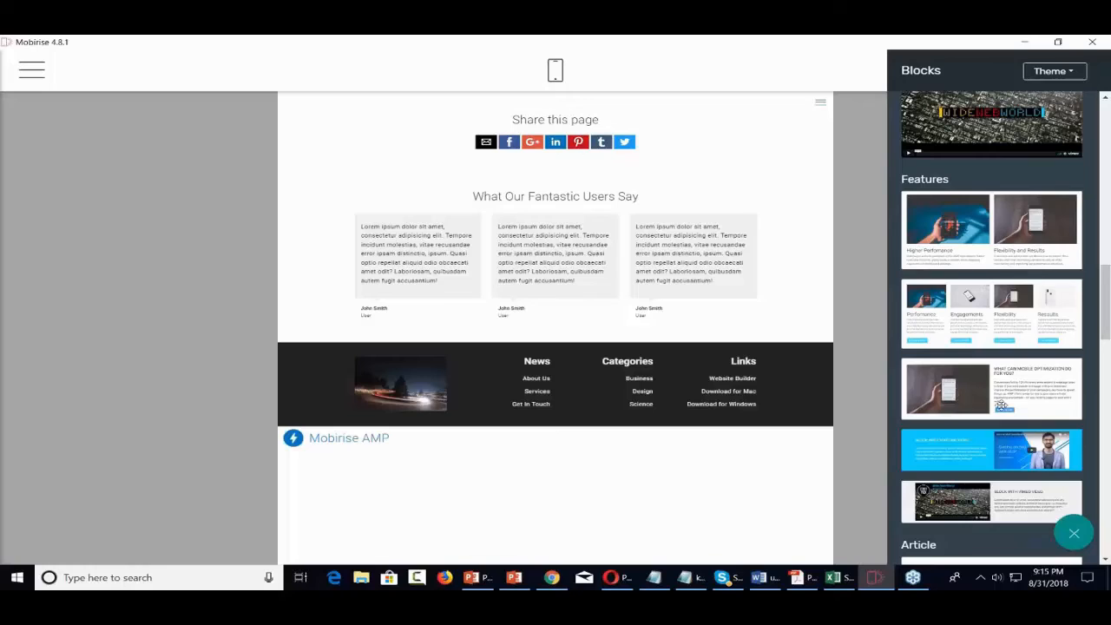
{"action": "scroll", "coordinate": [997, 353], "scroll_direction": "up", "scroll_amount": 8}
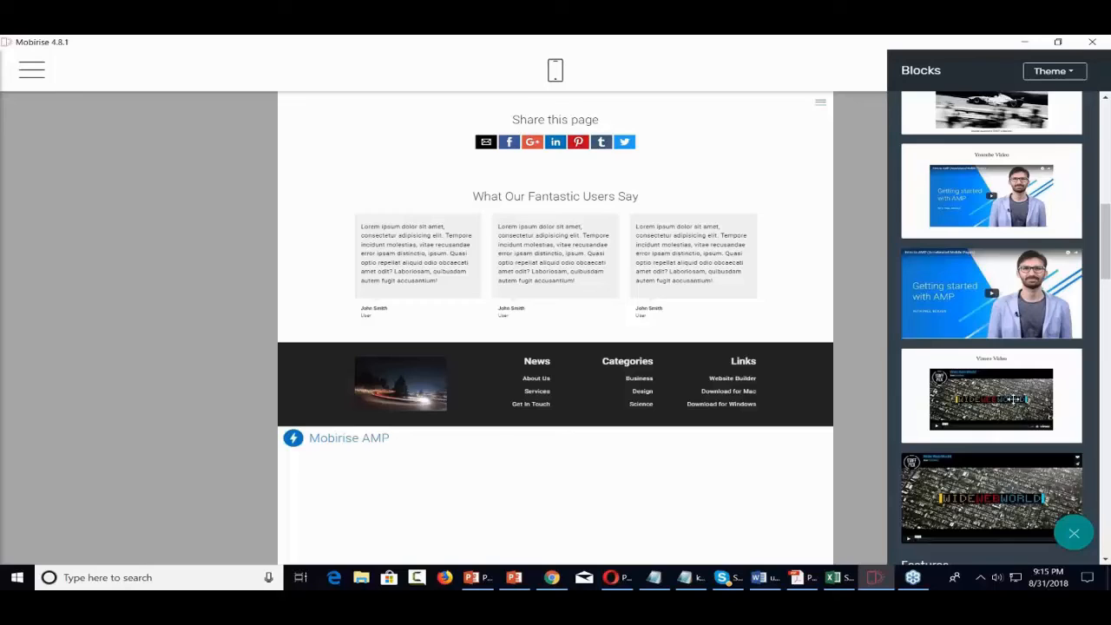
{"action": "left_click_drag", "start_coordinate": [1012, 399], "coordinate": [562, 122]}
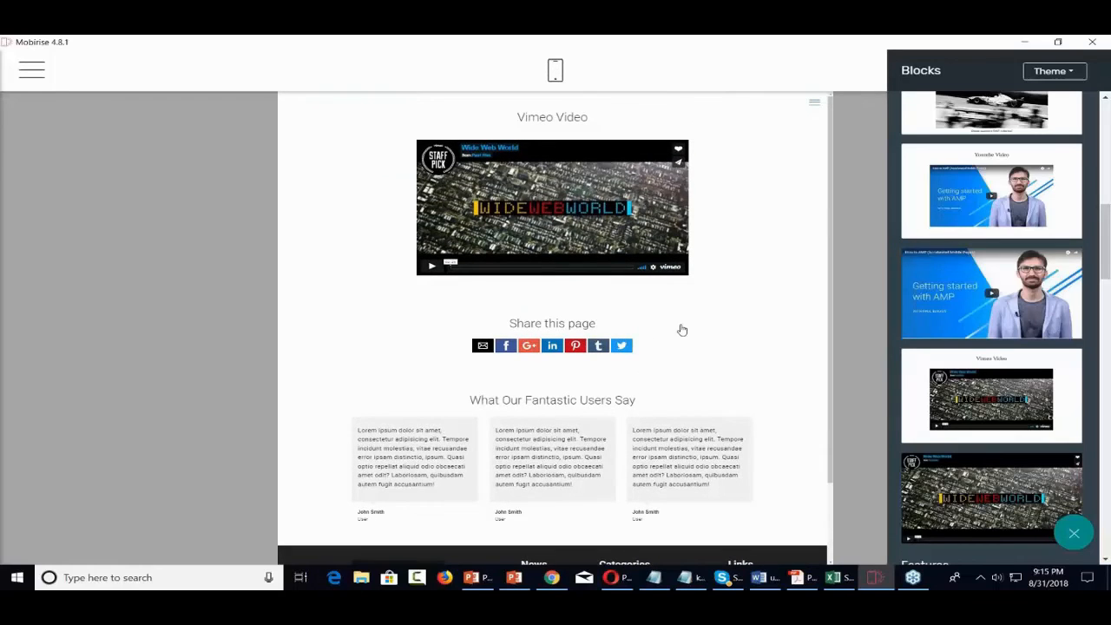
Step: Close the block library and remove the Vimeo Video block from the top of the page
{"action": "scroll", "coordinate": [1033, 410], "scroll_direction": "down", "scroll_amount": 3}
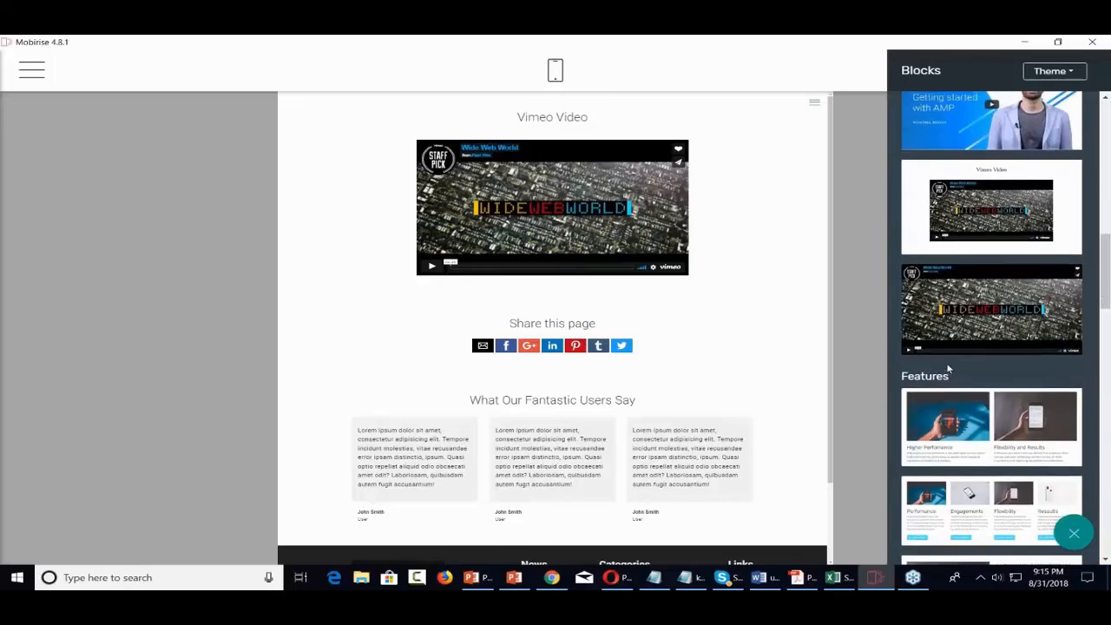
{"action": "scroll", "coordinate": [950, 381], "scroll_direction": "up", "scroll_amount": 2}
{"action": "scroll", "coordinate": [953, 416], "scroll_direction": "up", "scroll_amount": 4}
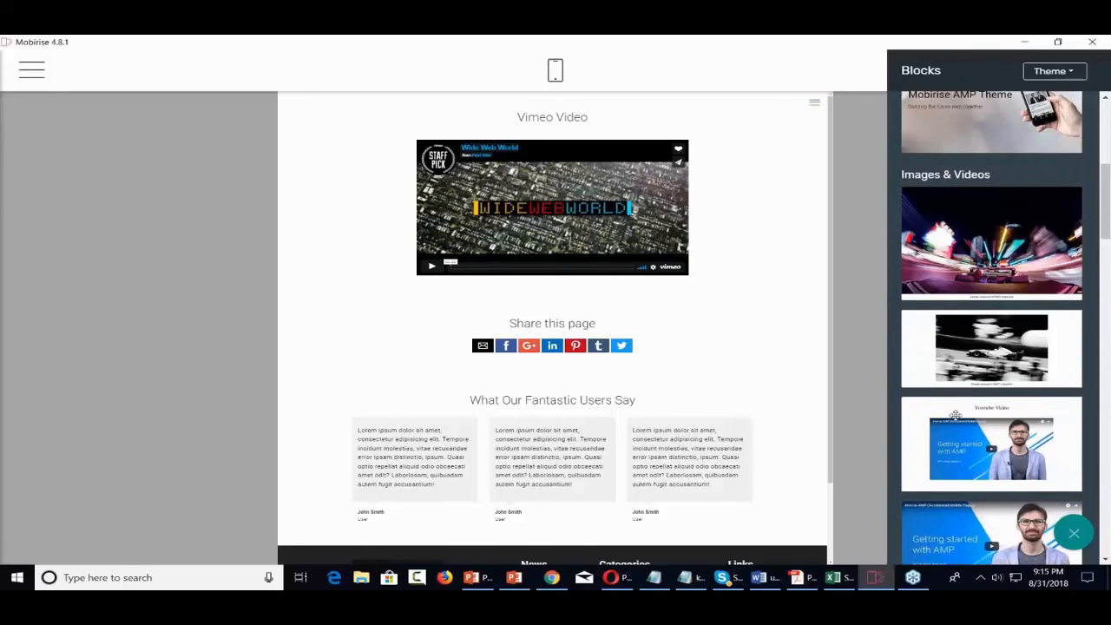
{"action": "scroll", "coordinate": [955, 415], "scroll_direction": "up", "scroll_amount": 2}
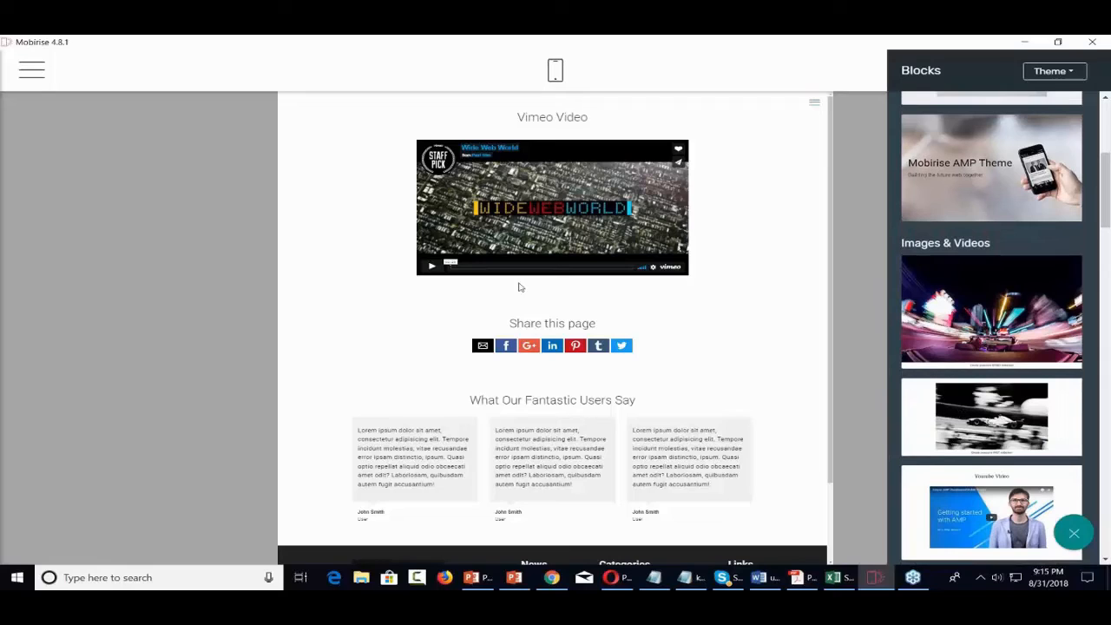
{"action": "left_click", "coordinate": [525, 200]}
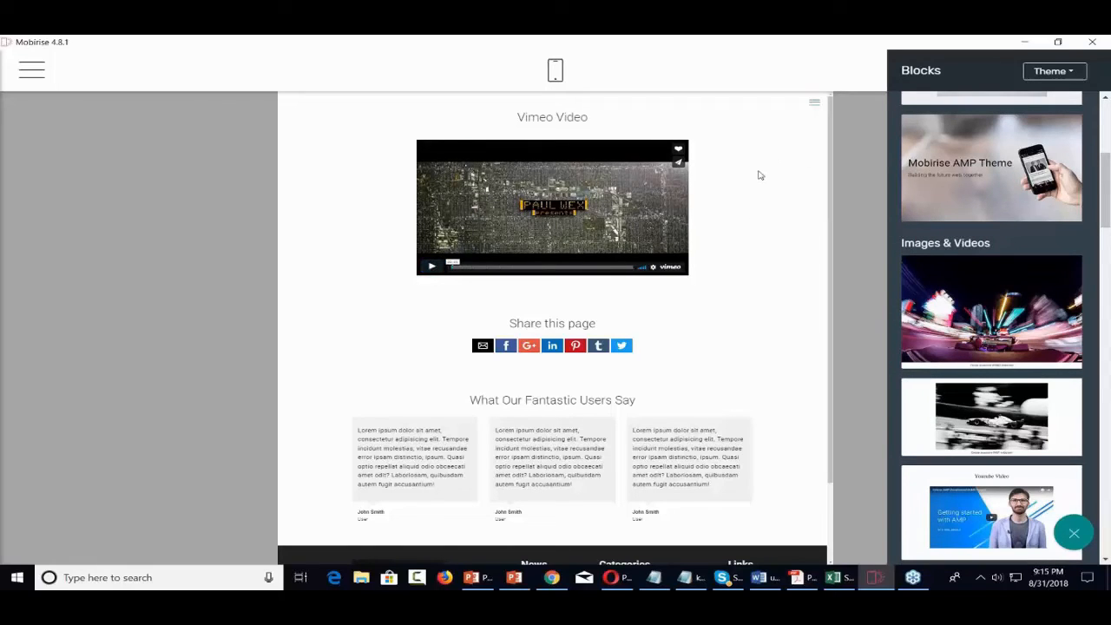
{"action": "left_click", "coordinate": [766, 213]}
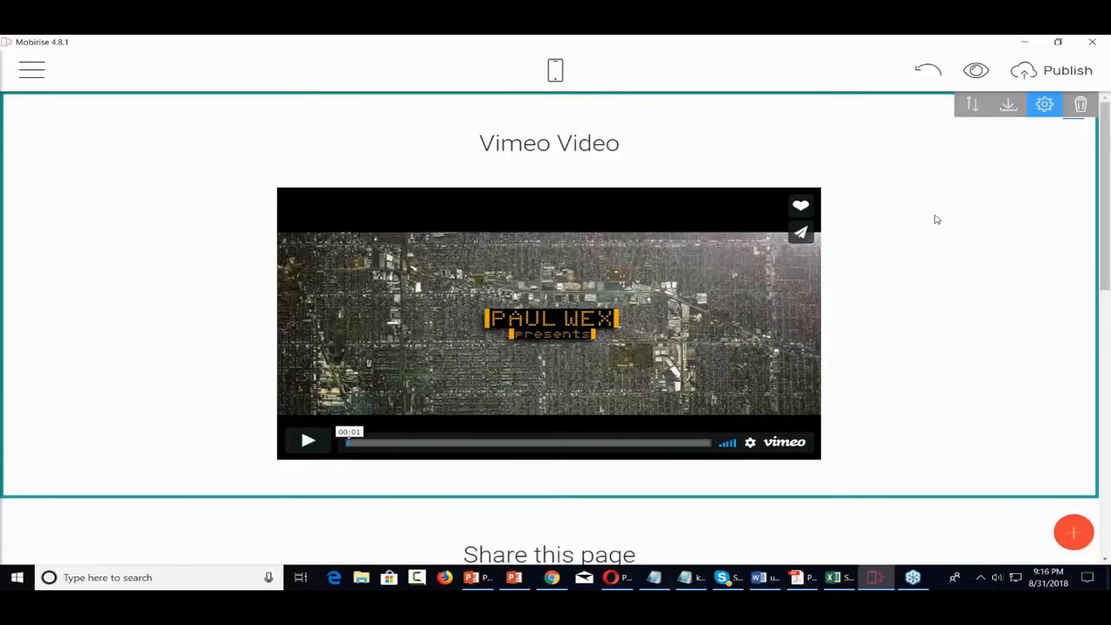
{"action": "left_click", "coordinate": [1080, 104]}
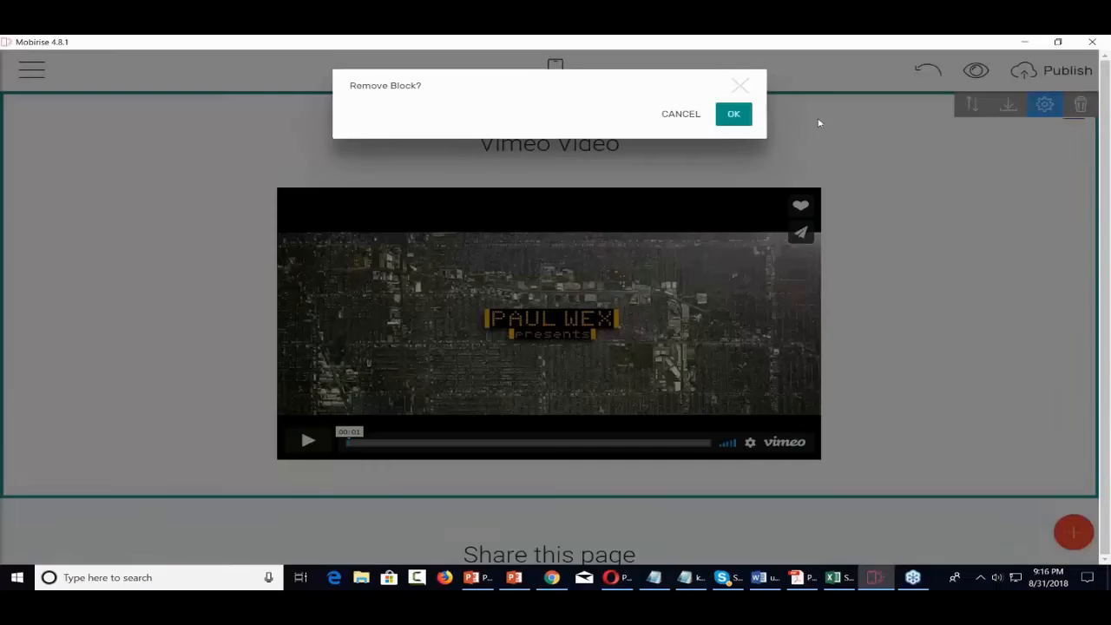
{"action": "left_click", "coordinate": [735, 113]}
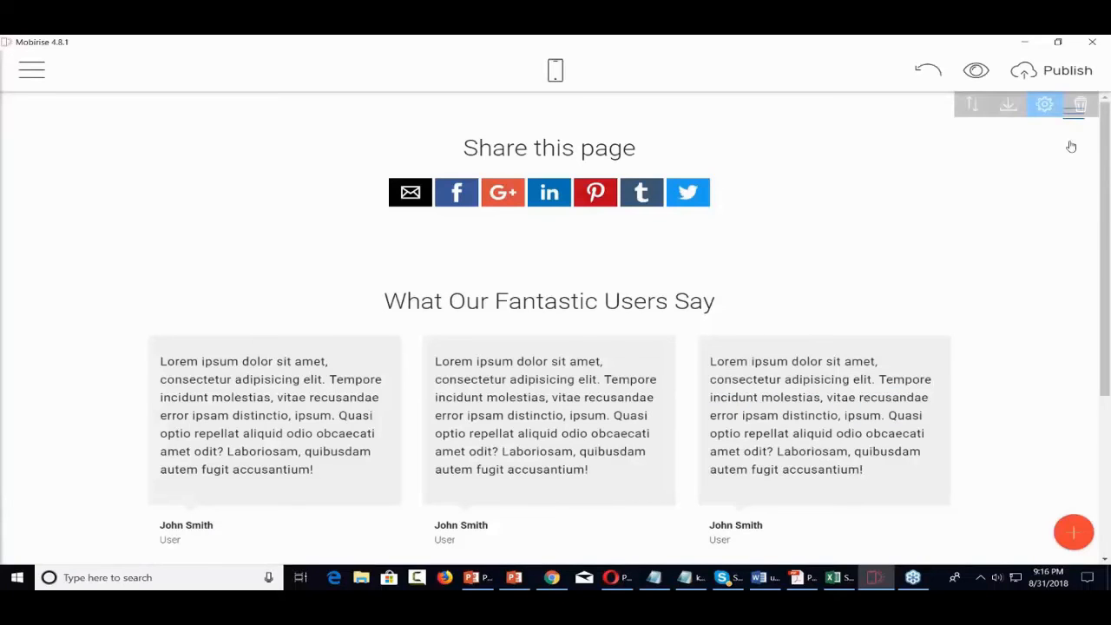
Step: Add the titled Youtube Video block at the top of the page, above the Share this page block, and close the block library
{"action": "left_click", "coordinate": [1073, 532]}
{"action": "scroll", "coordinate": [928, 287], "scroll_direction": "down", "scroll_amount": 3}
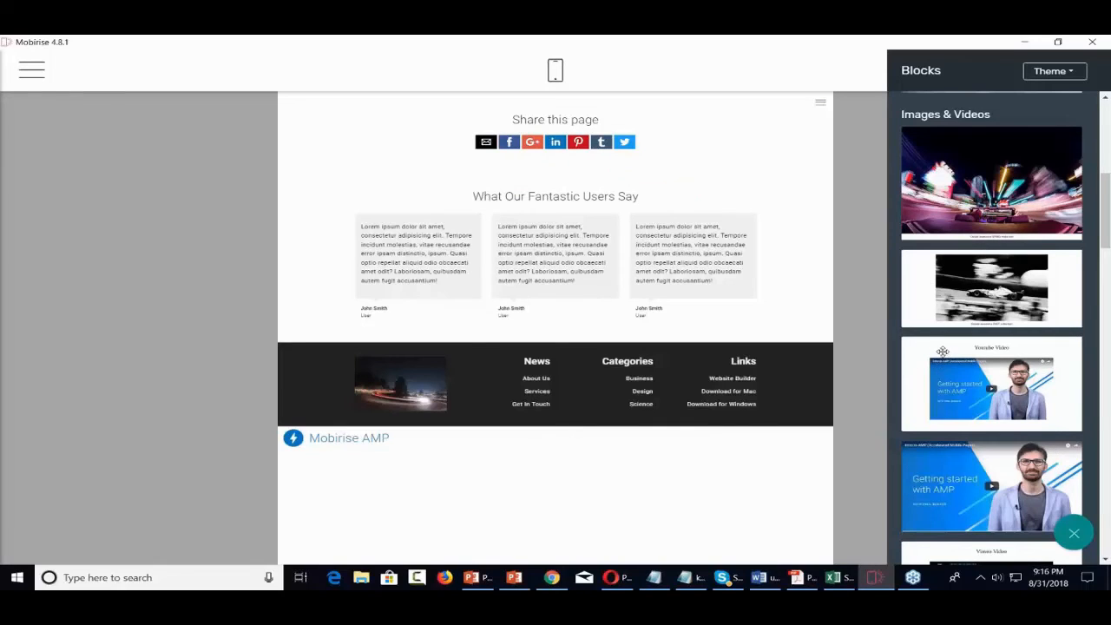
{"action": "left_click_drag", "start_coordinate": [943, 350], "coordinate": [550, 118]}
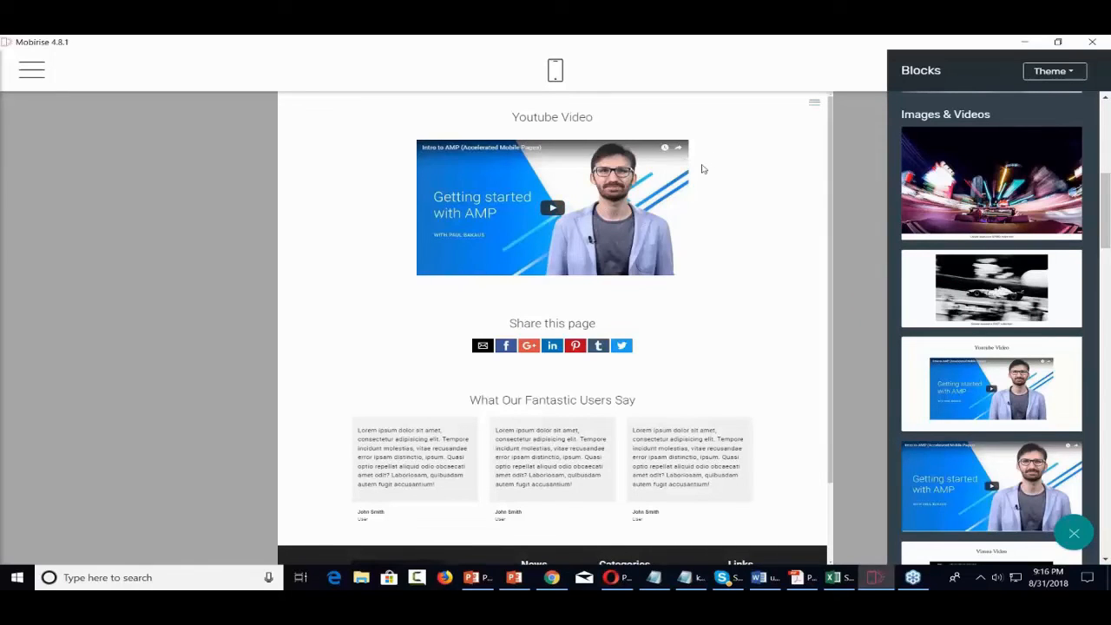
{"action": "left_click", "coordinate": [753, 158]}
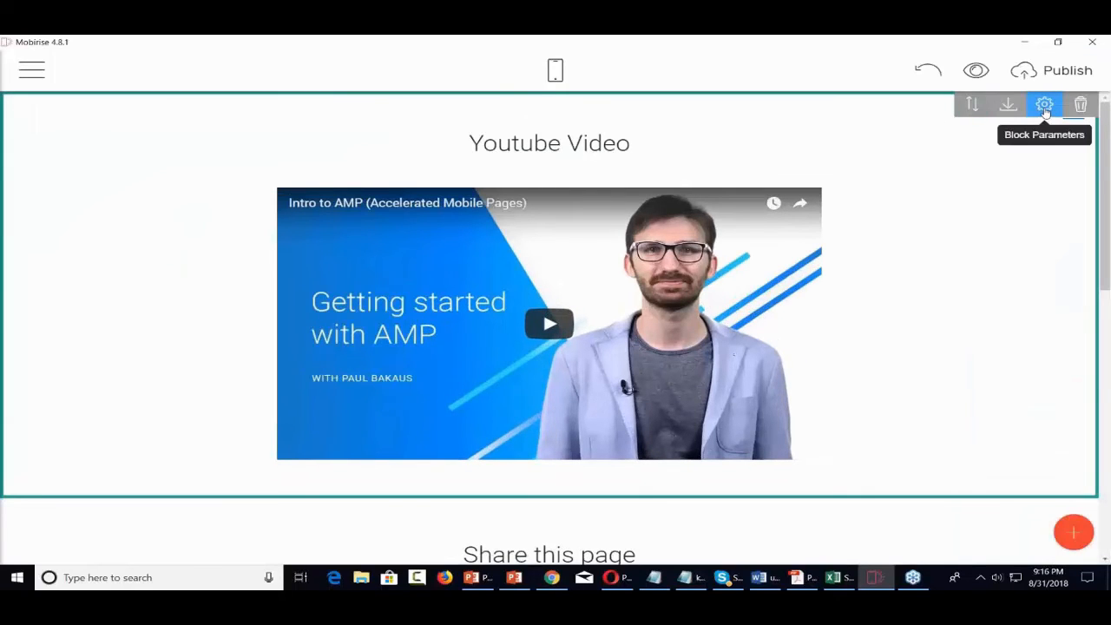
Step: Open the Youtube Video block's parameters, switch to a Chrome incognito window and search YouTube for "internet marketing"
{"action": "left_click", "coordinate": [1045, 106]}
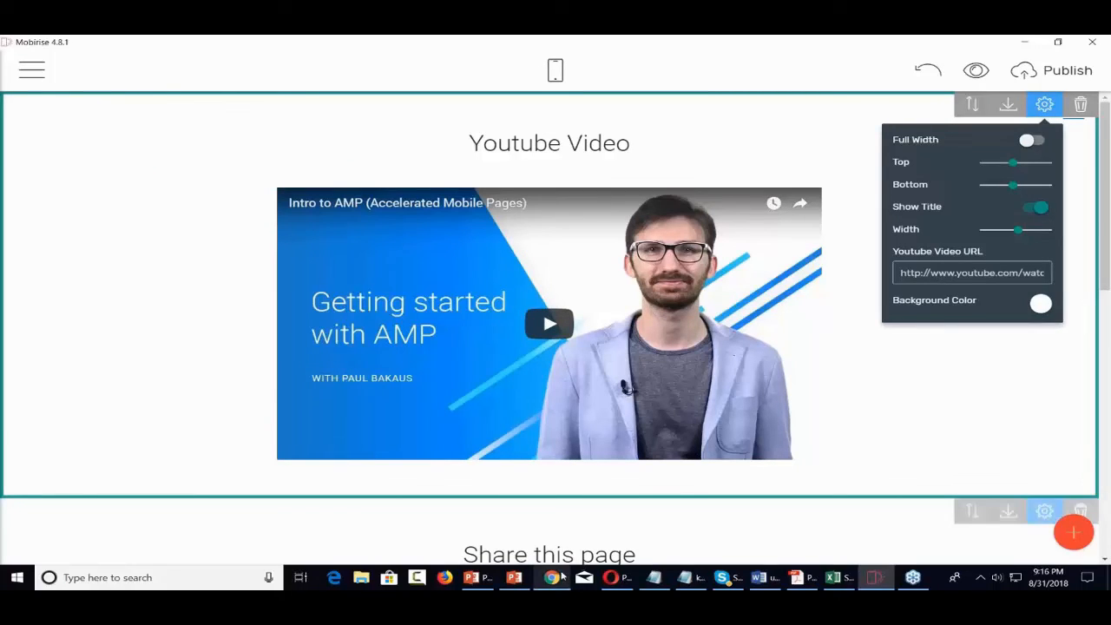
{"action": "left_click", "coordinate": [553, 577]}
{"action": "right_click", "coordinate": [554, 577]}
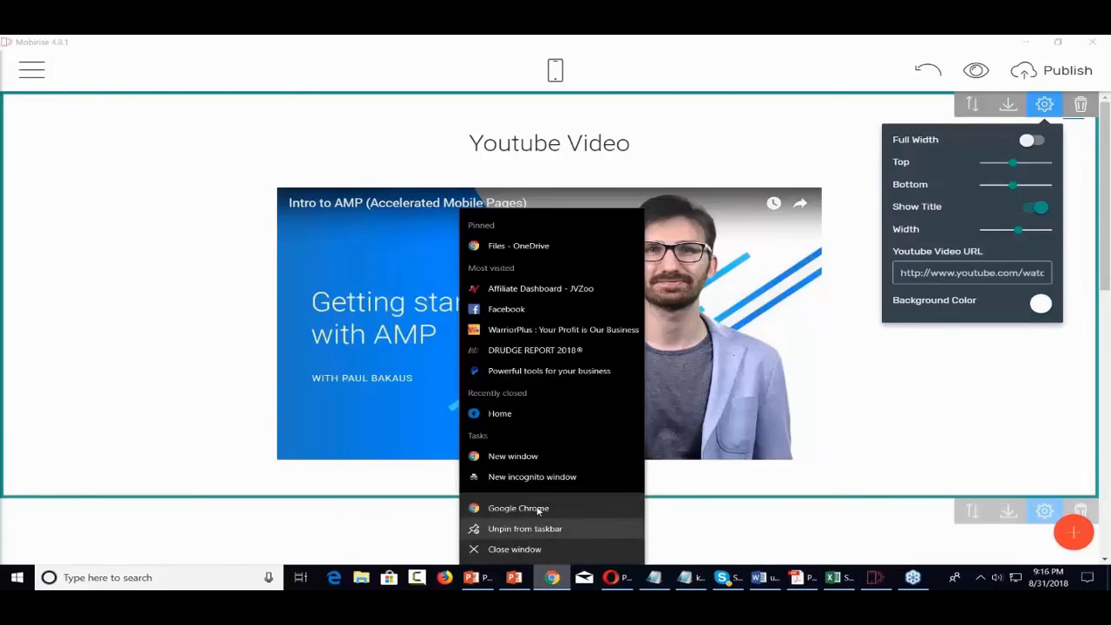
{"action": "left_click", "coordinate": [539, 479]}
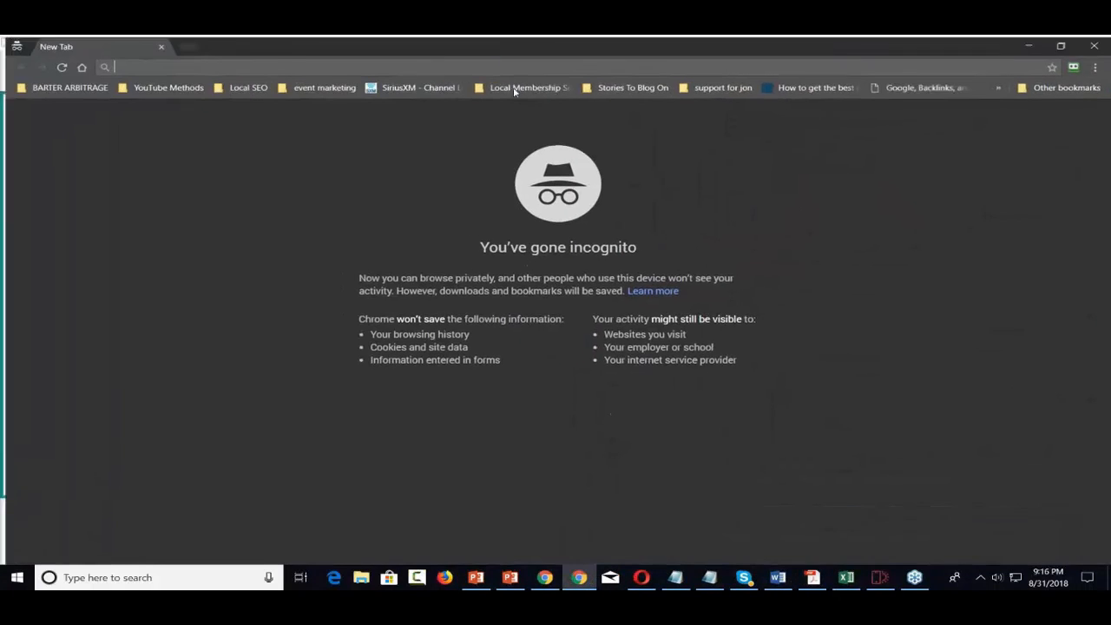
{"action": "type", "text": "yout"}
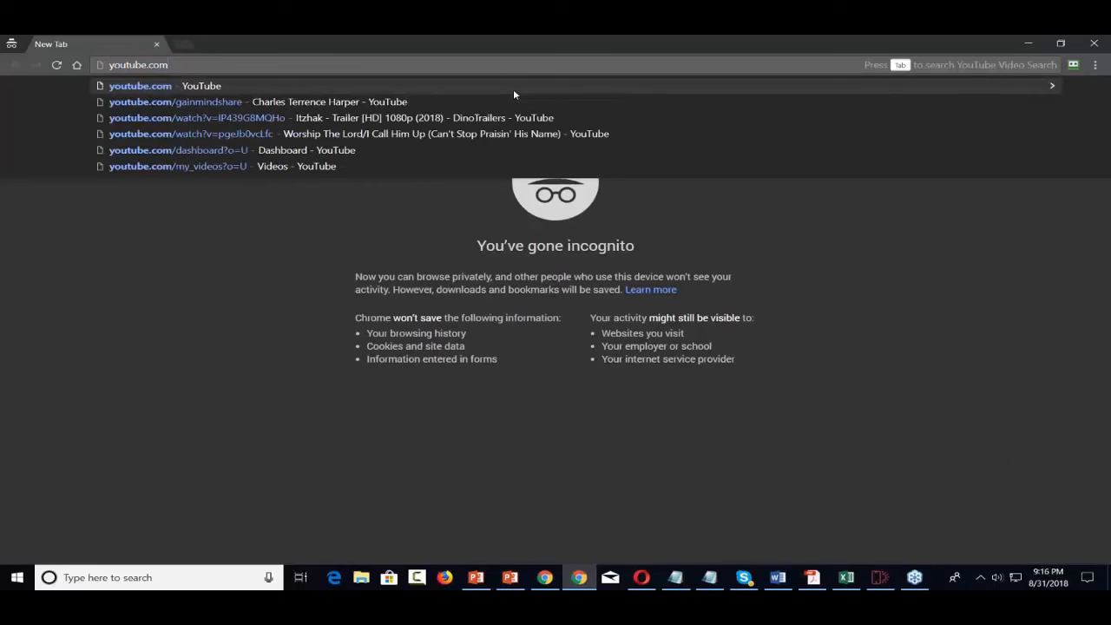
{"action": "key", "text": "Tab"}
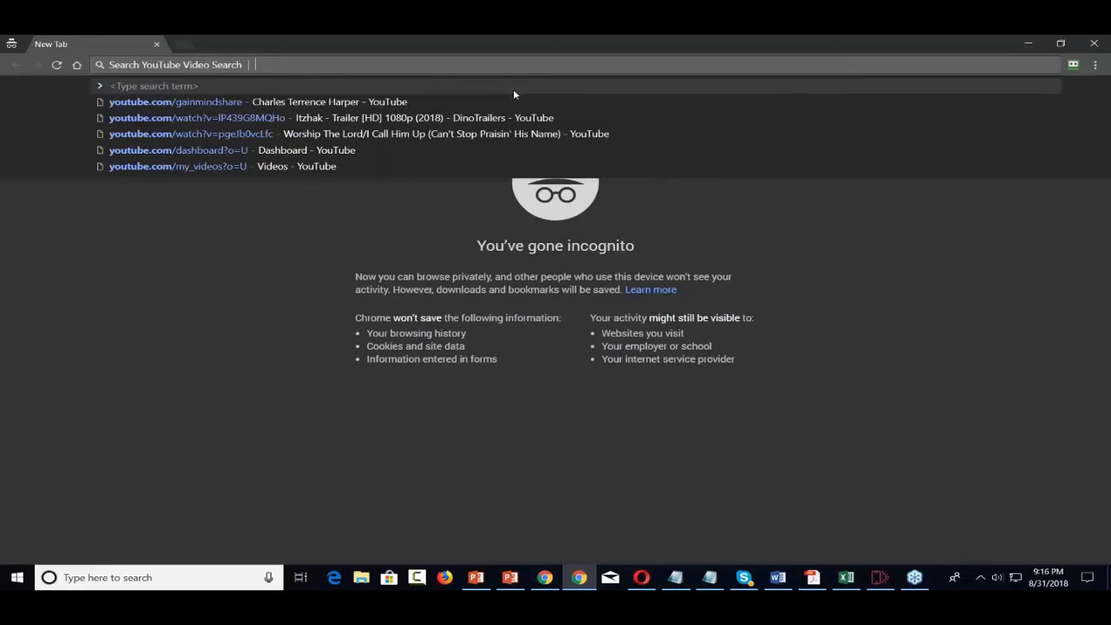
{"action": "type", "text": "i"}
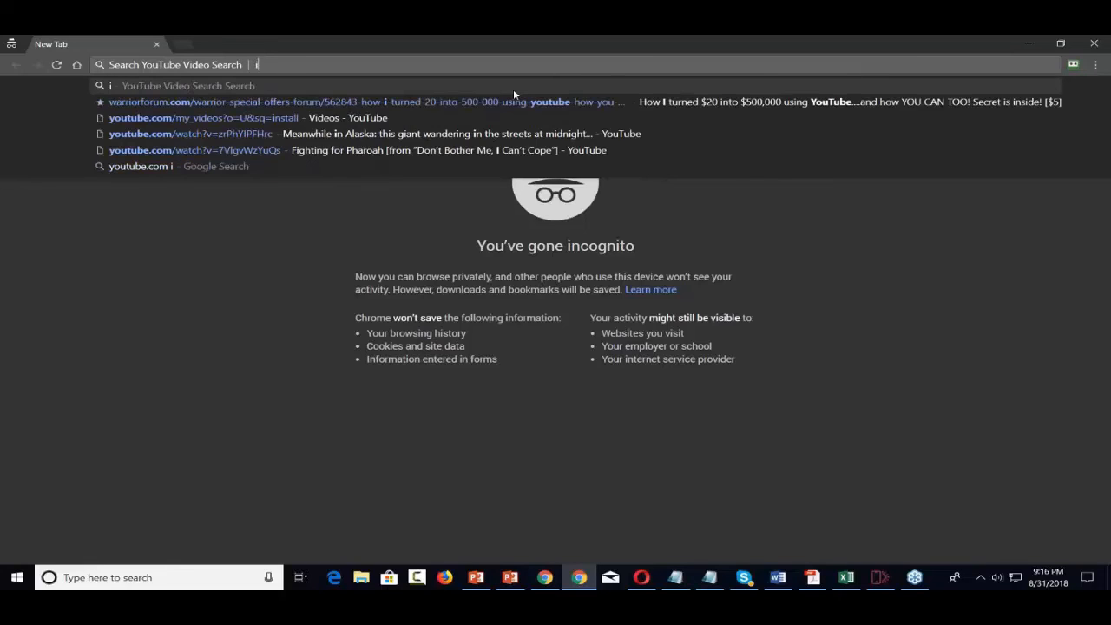
{"action": "type", "text": "nternet marketing"}
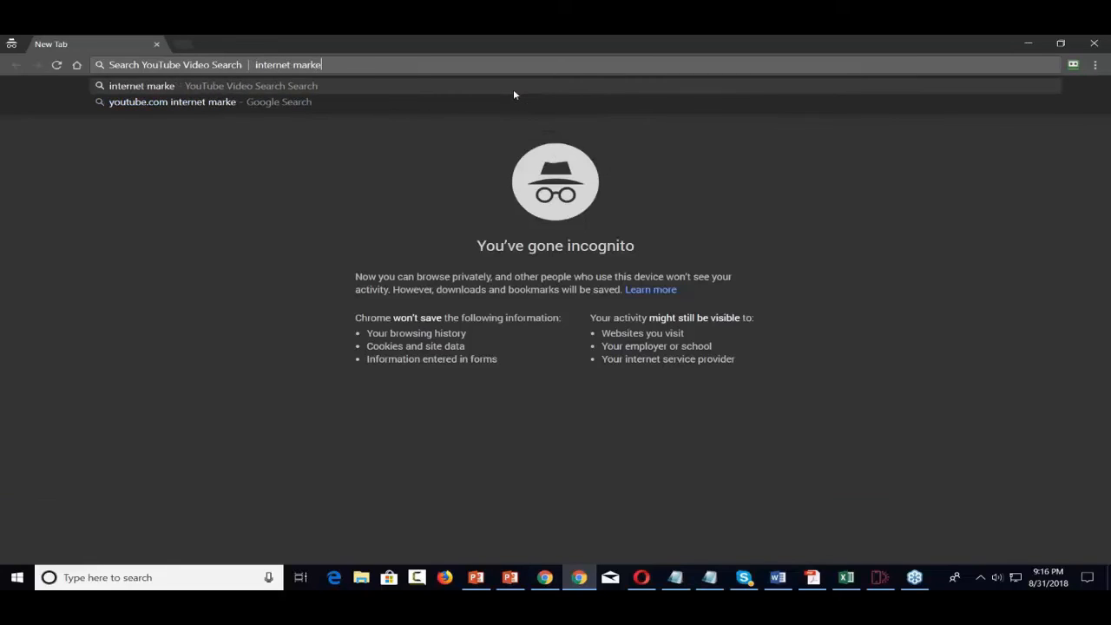
{"action": "key", "text": "Return"}
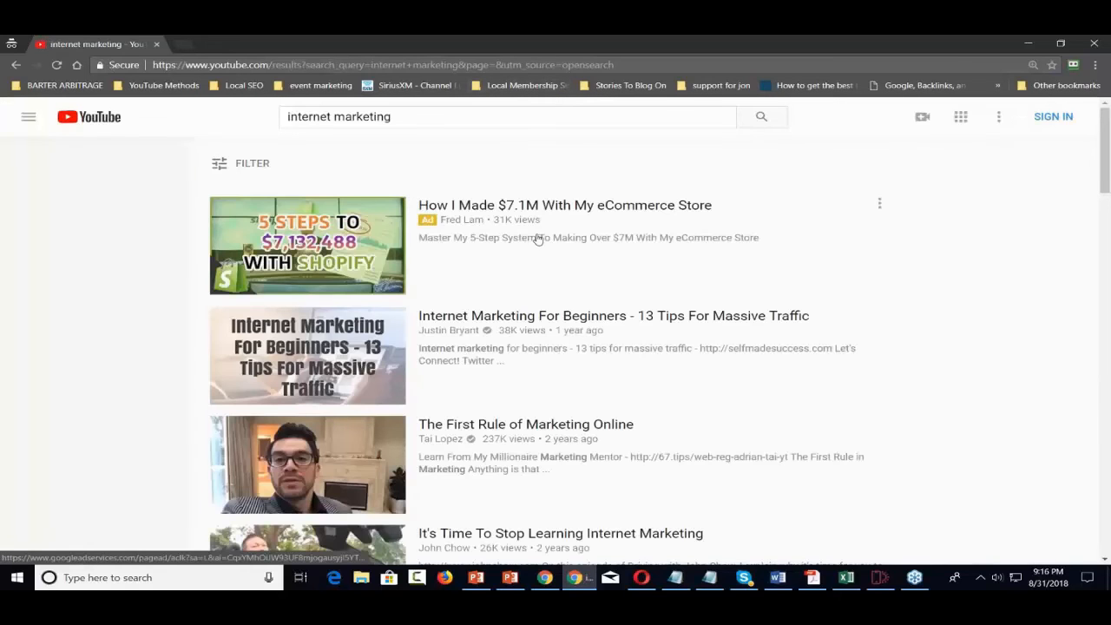
Step: Copy the link of "Internet Marketing For Beginners - 13 Tips For Massive Traffic" and paste it as the block's Youtube Video URL in Mobirise
{"action": "right_click", "coordinate": [523, 314]}
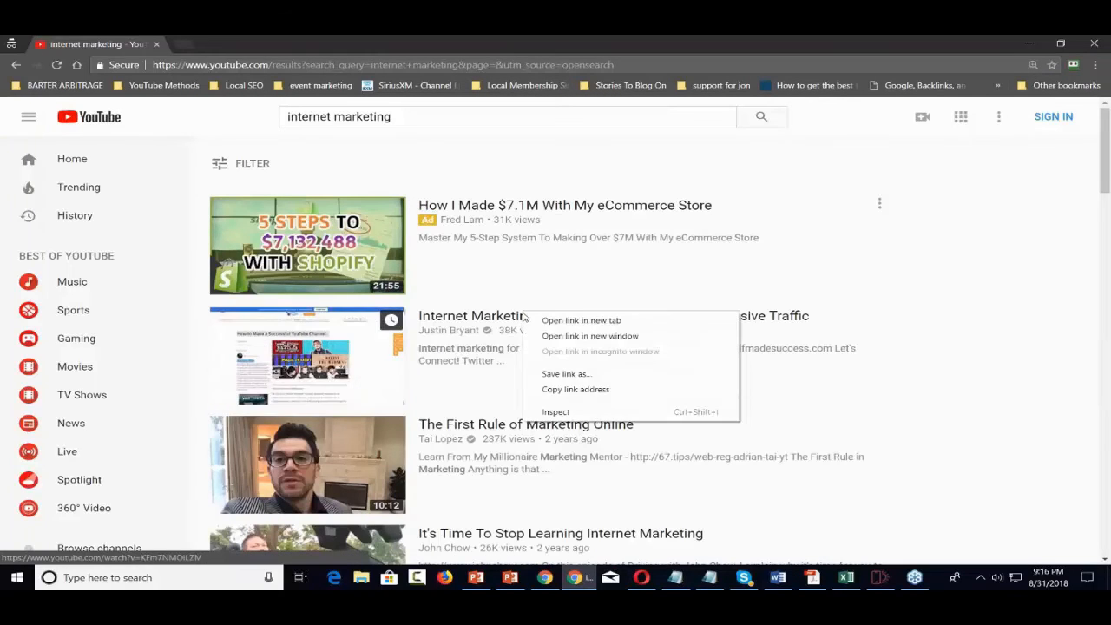
{"action": "left_click", "coordinate": [556, 389]}
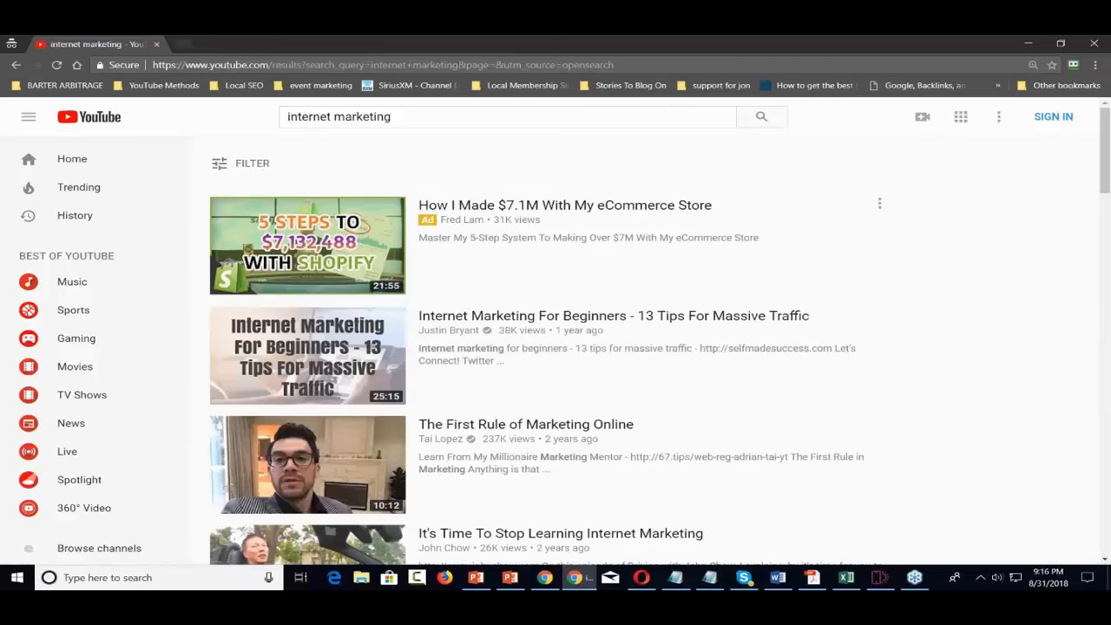
{"action": "left_click", "coordinate": [1023, 41]}
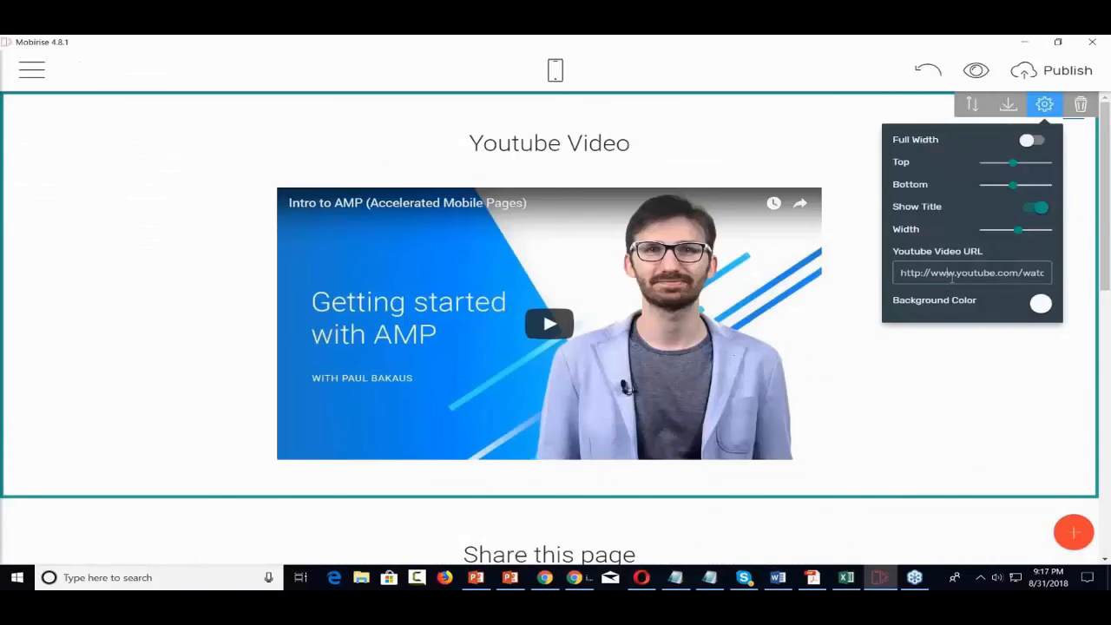
{"action": "left_click", "coordinate": [951, 274]}
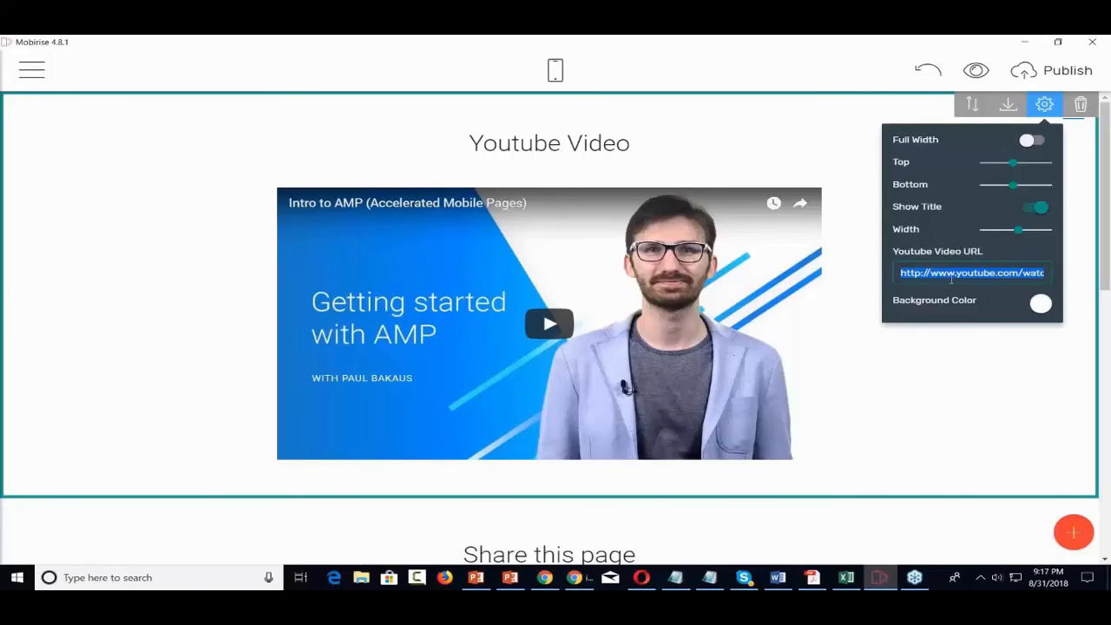
{"action": "key", "text": "ctrl+v"}
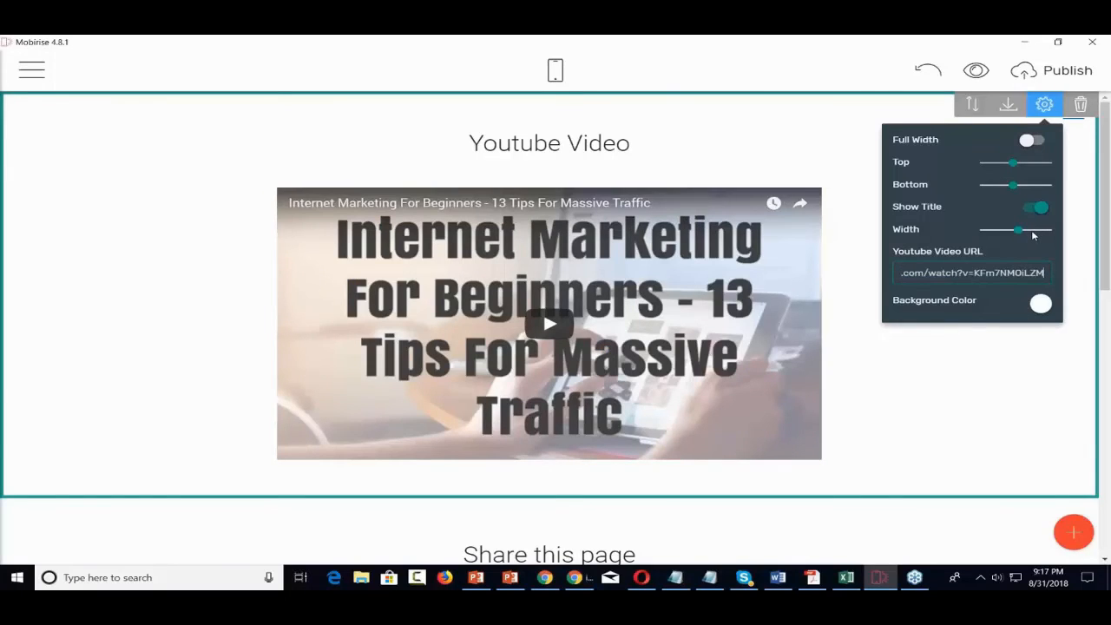
Step: Widen the video in the Youtube Video block and set the block's background color to light blue
{"action": "left_click", "coordinate": [1041, 232]}
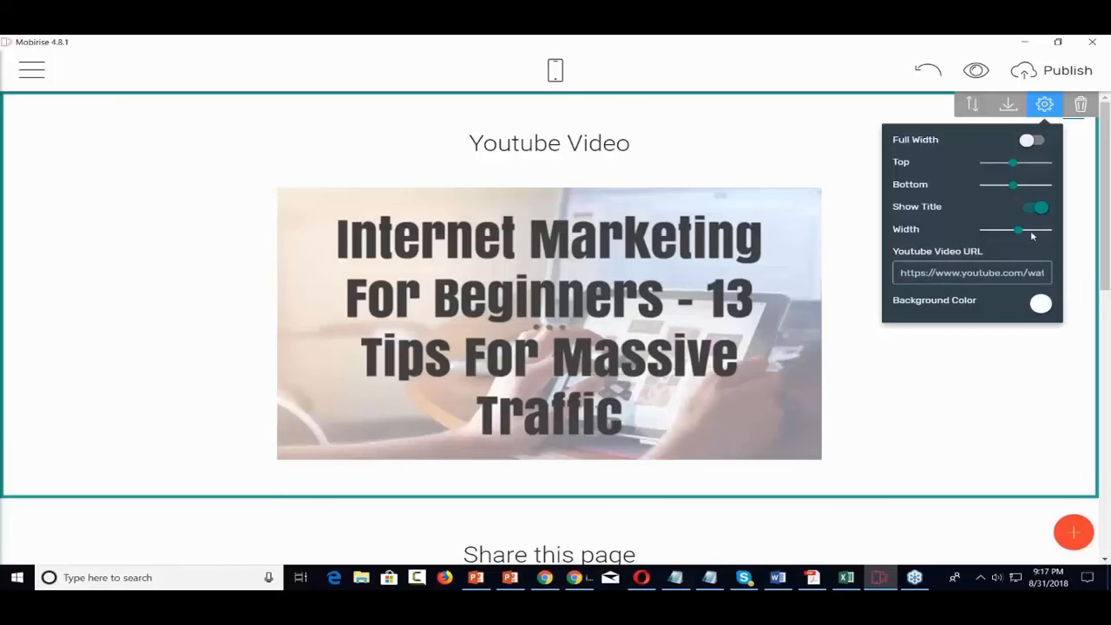
{"action": "left_click_drag", "start_coordinate": [1018, 229], "coordinate": [1038, 228]}
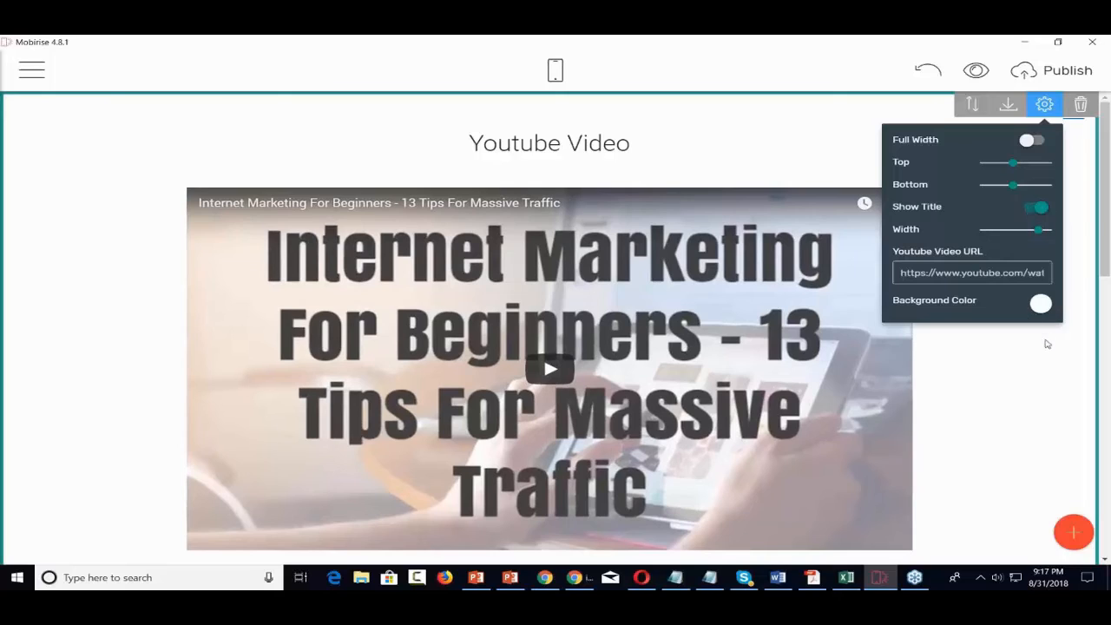
{"action": "left_click", "coordinate": [1040, 304]}
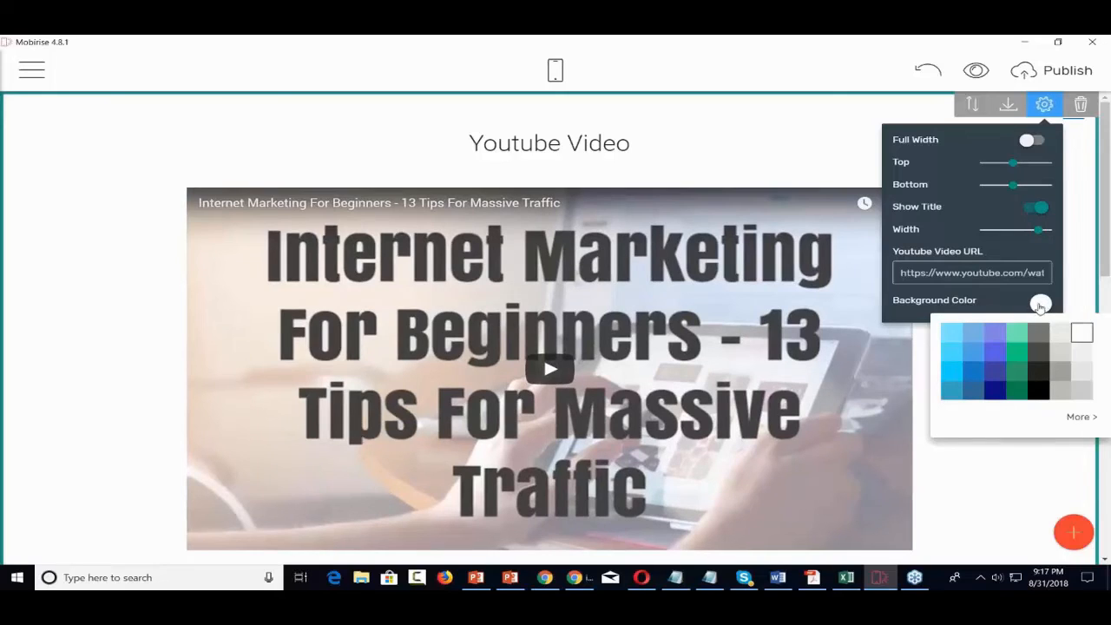
{"action": "left_click", "coordinate": [952, 334]}
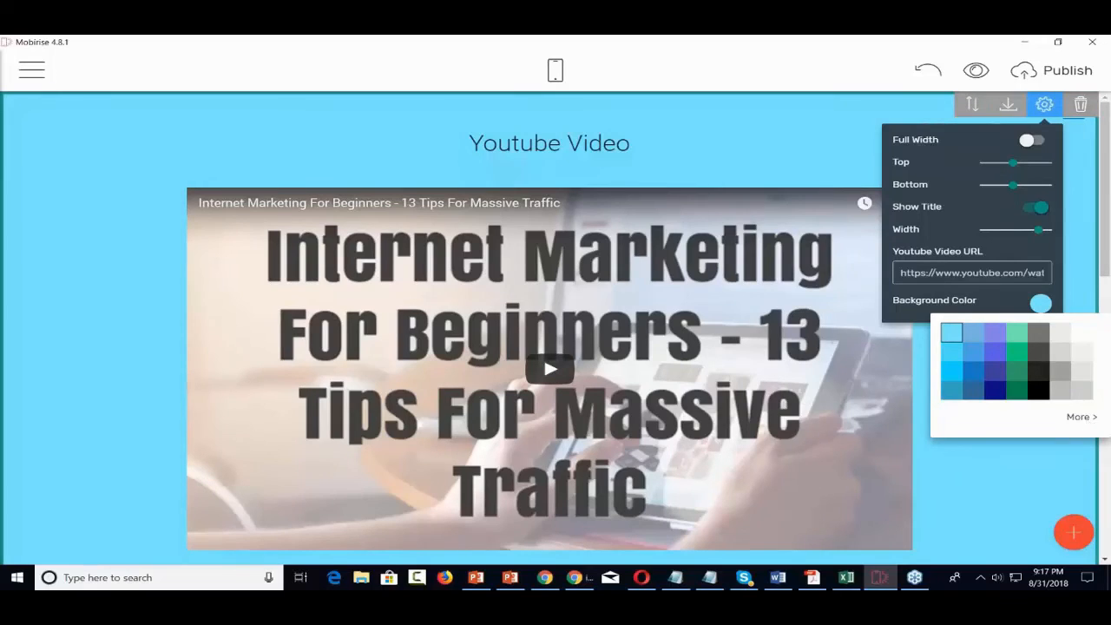
{"action": "left_click", "coordinate": [1087, 421]}
{"action": "left_click", "coordinate": [1084, 266]}
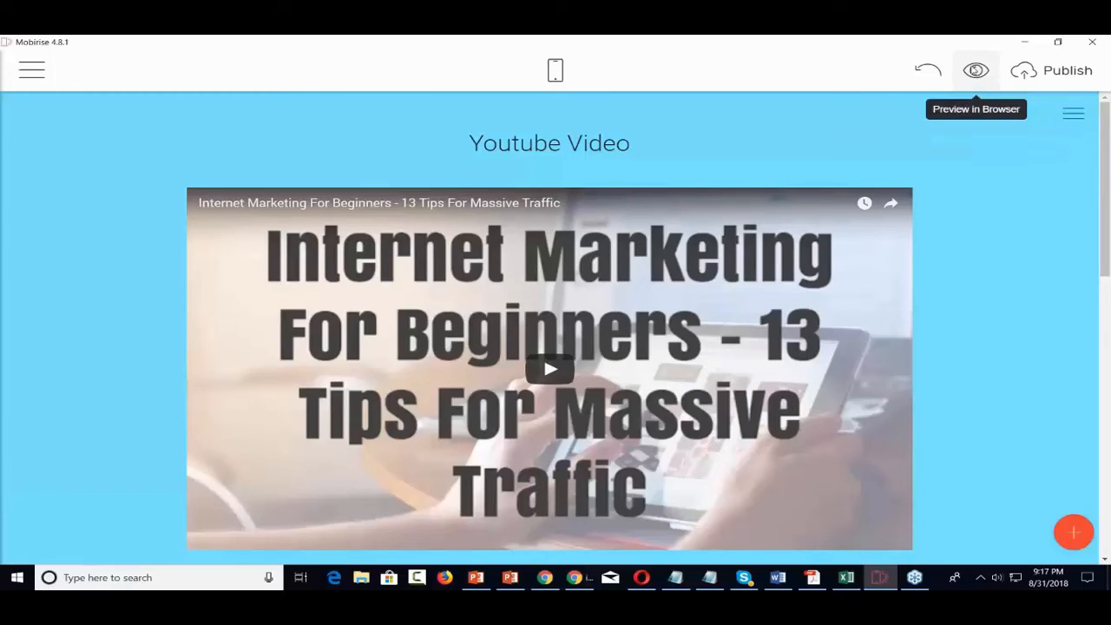
Step: Preview the Check Out Our Videos page in the browser, look it over and return to Mobirise
{"action": "left_click", "coordinate": [974, 71]}
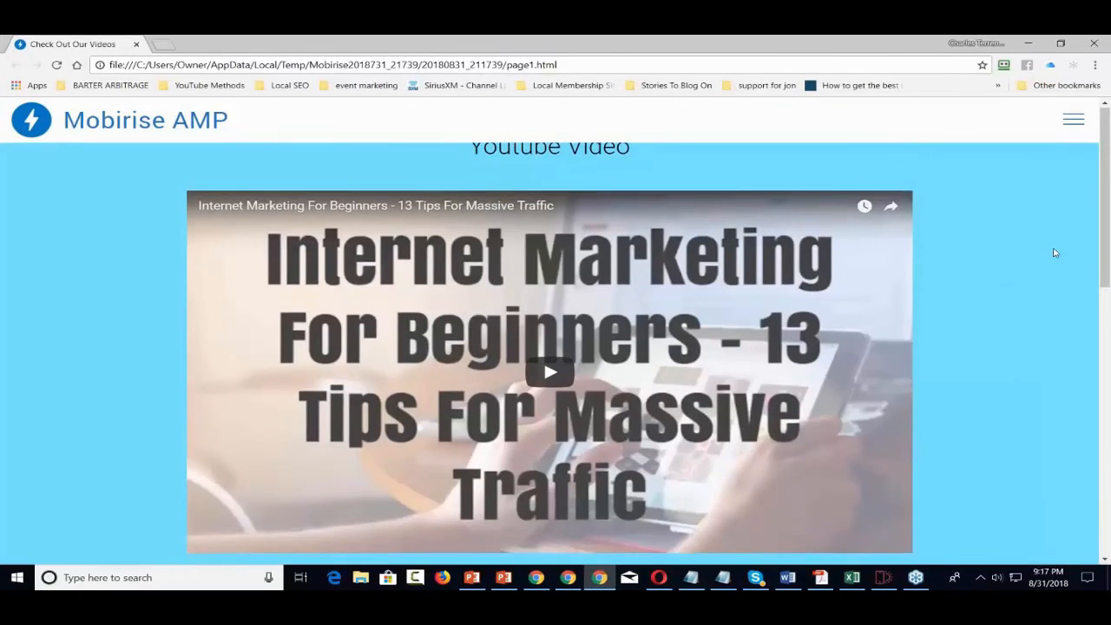
{"action": "scroll", "coordinate": [1056, 252], "scroll_direction": "down", "scroll_amount": 1}
{"action": "scroll", "coordinate": [1055, 253], "scroll_direction": "up", "scroll_amount": 1}
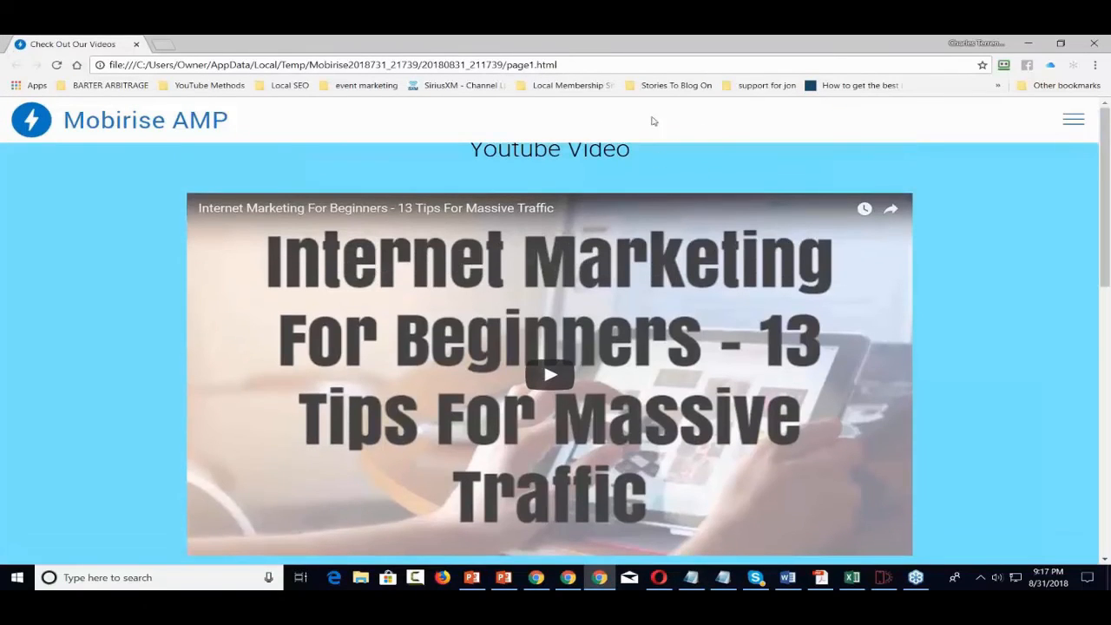
{"action": "left_click", "coordinate": [1031, 44]}
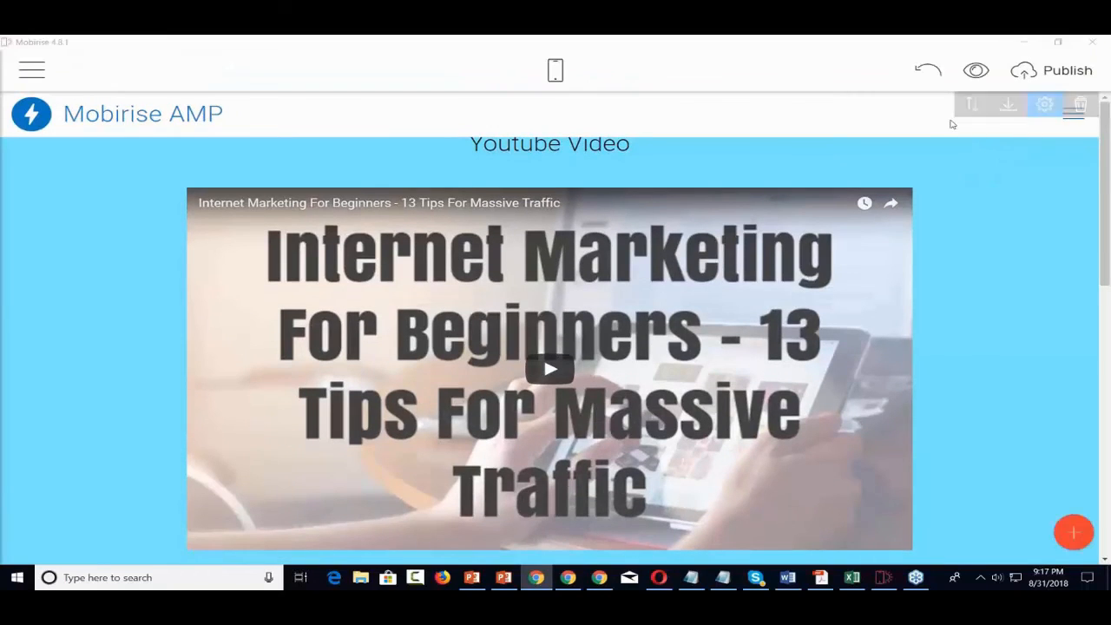
Step: Open the Mobirise AMP menu block's parameters, try hiding the logo and turn Show Logo back on
{"action": "left_click", "coordinate": [1046, 105]}
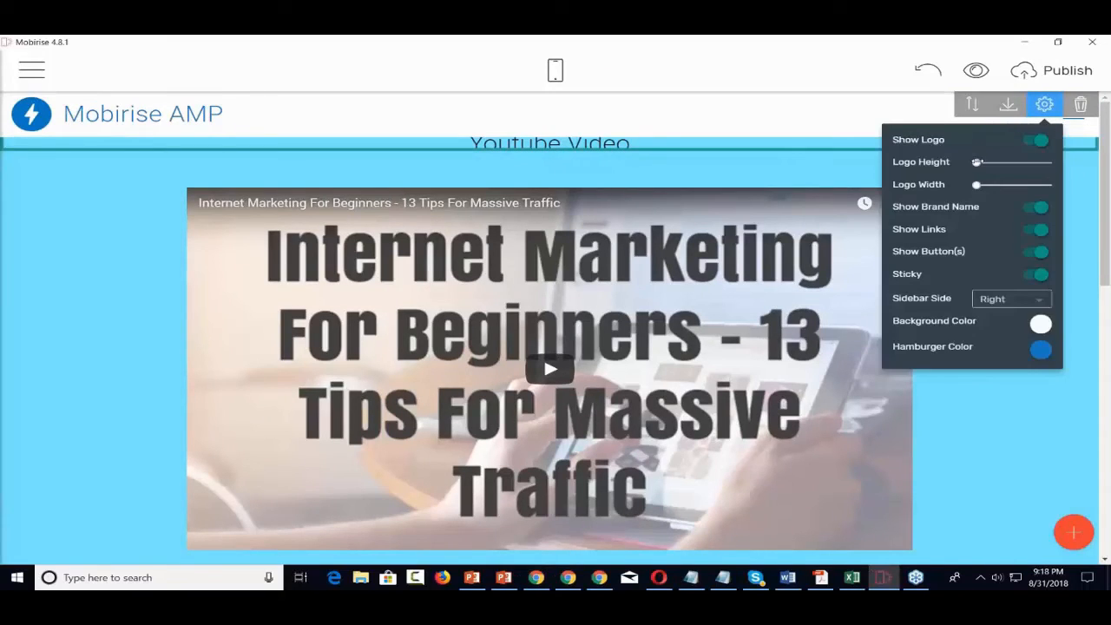
{"action": "mouse_move", "coordinate": [976, 161]}
{"action": "left_mouse_down"}
{"action": "mouse_move", "coordinate": [998, 162]}
{"action": "mouse_move", "coordinate": [955, 163]}
{"action": "left_mouse_up"}
{"action": "left_click", "coordinate": [1042, 142]}
{"action": "left_click", "coordinate": [1027, 146]}
{"action": "left_click", "coordinate": [1027, 144]}
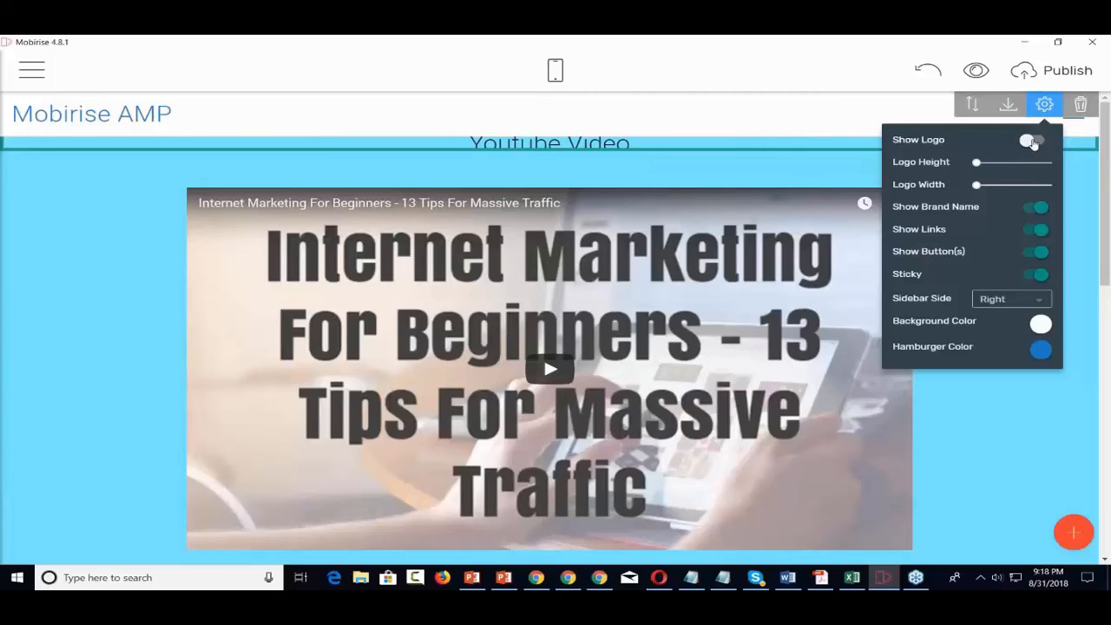
{"action": "left_click", "coordinate": [1041, 141]}
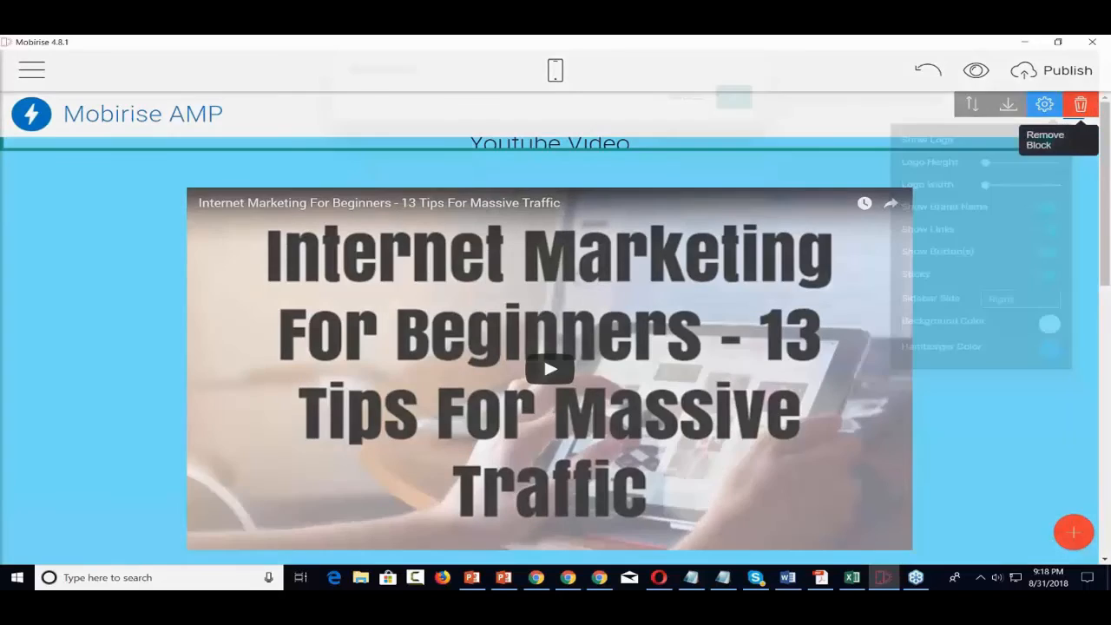
Step: Remove the Mobirise AMP menu block from the Check Out Our Videos page
{"action": "left_click", "coordinate": [1080, 105]}
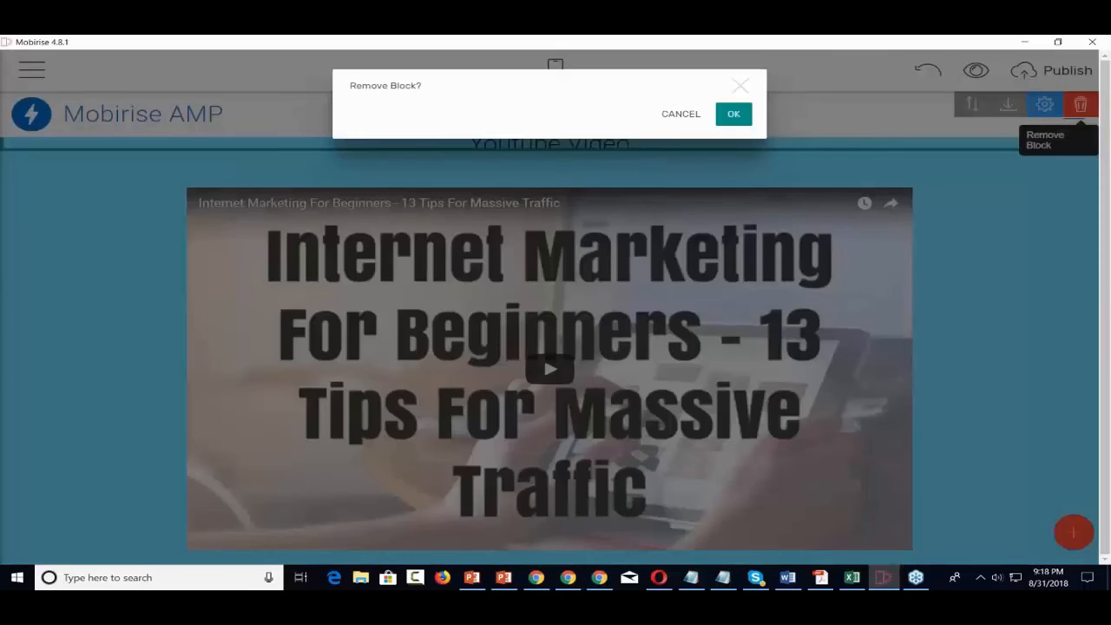
{"action": "left_click", "coordinate": [736, 114]}
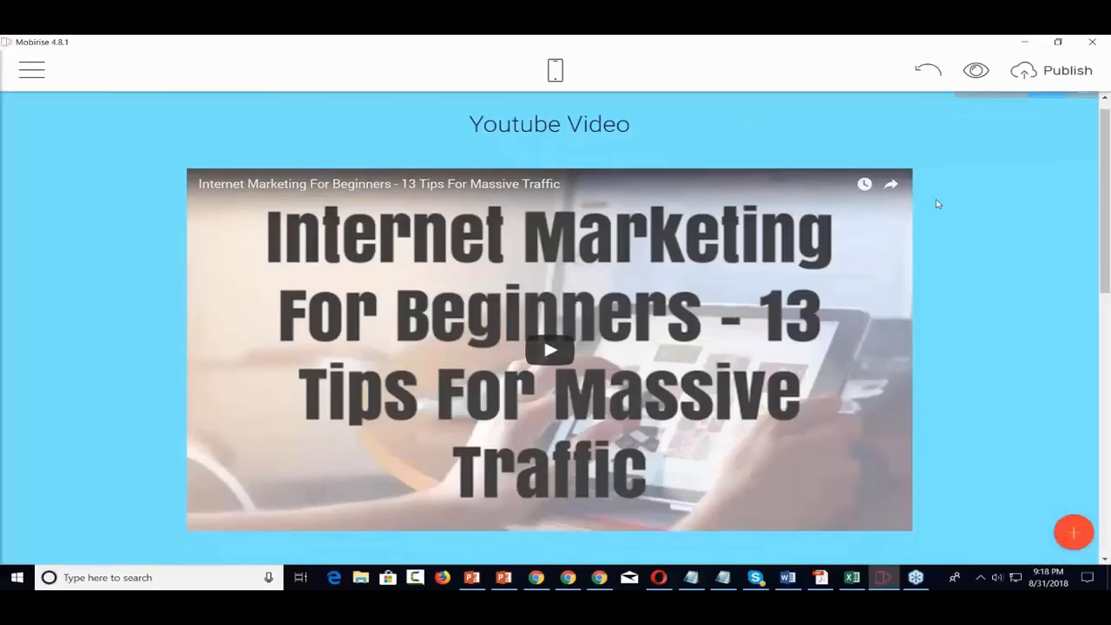
{"action": "scroll", "coordinate": [937, 203], "scroll_direction": "down", "scroll_amount": 5}
{"action": "scroll", "coordinate": [937, 203], "scroll_direction": "down", "scroll_amount": 2}
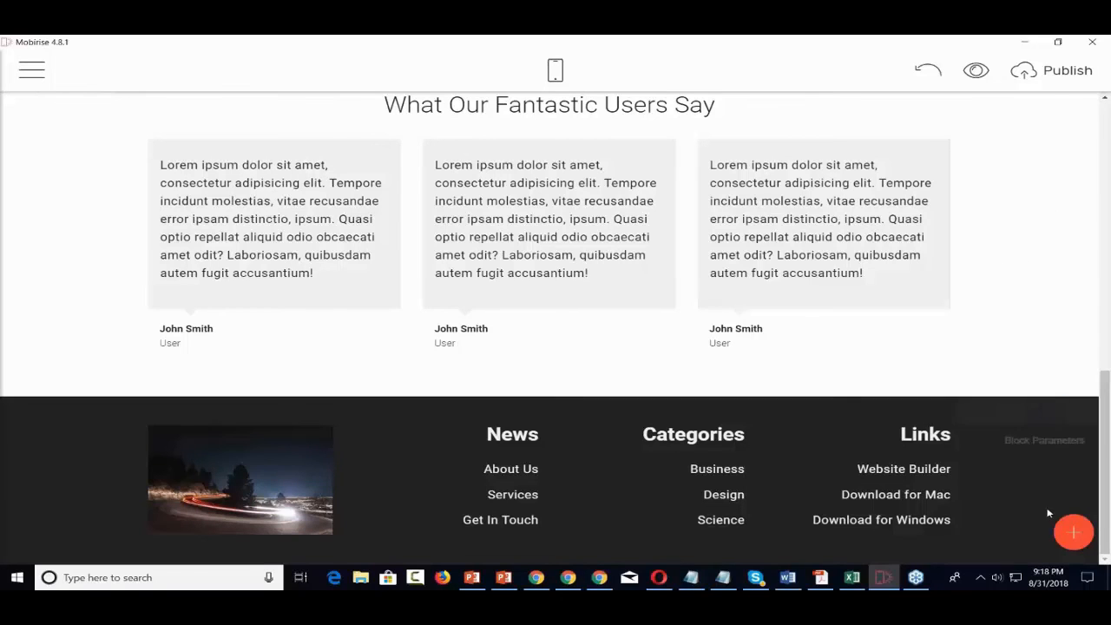
Step: Try adding the menu block from the block library at the very end of the page, after the footer
{"action": "left_click", "coordinate": [1074, 532]}
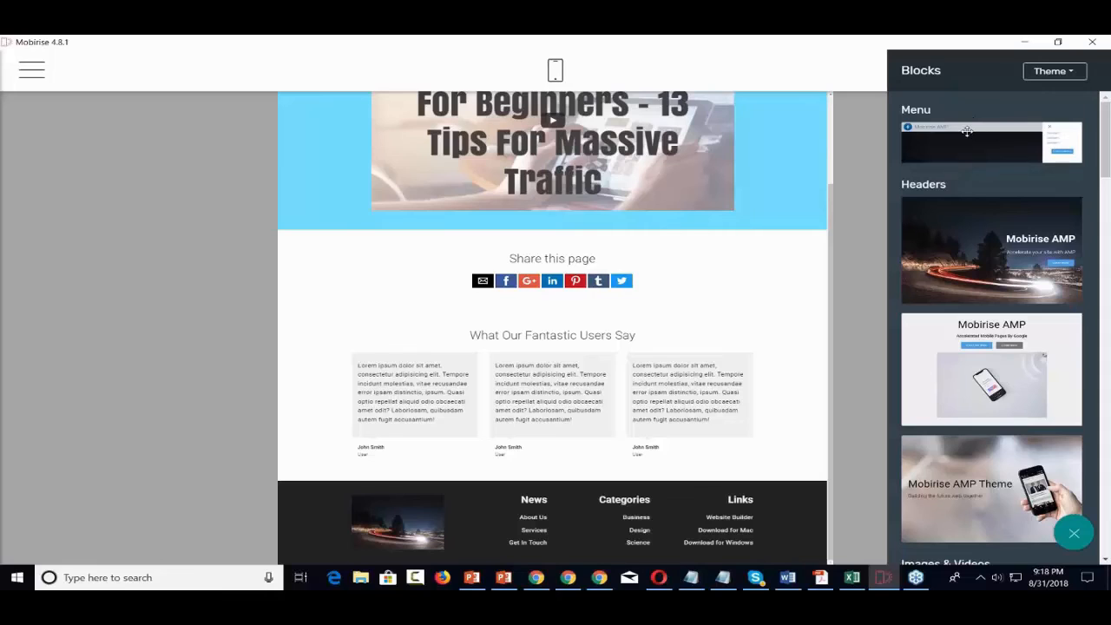
{"action": "left_click_drag", "start_coordinate": [966, 134], "coordinate": [564, 543]}
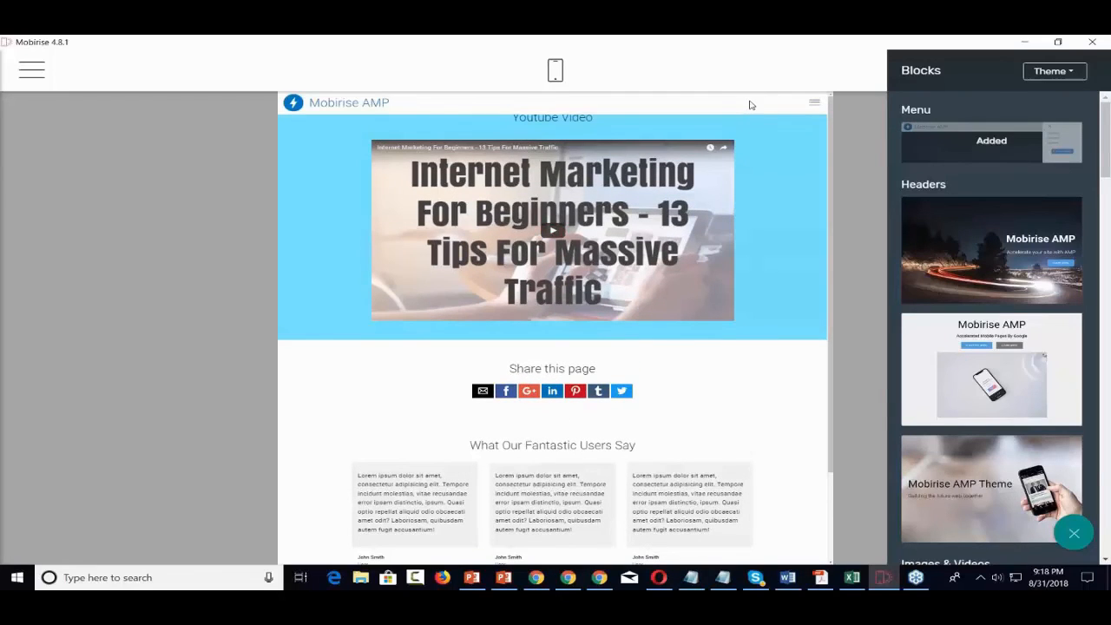
{"action": "left_click", "coordinate": [718, 103]}
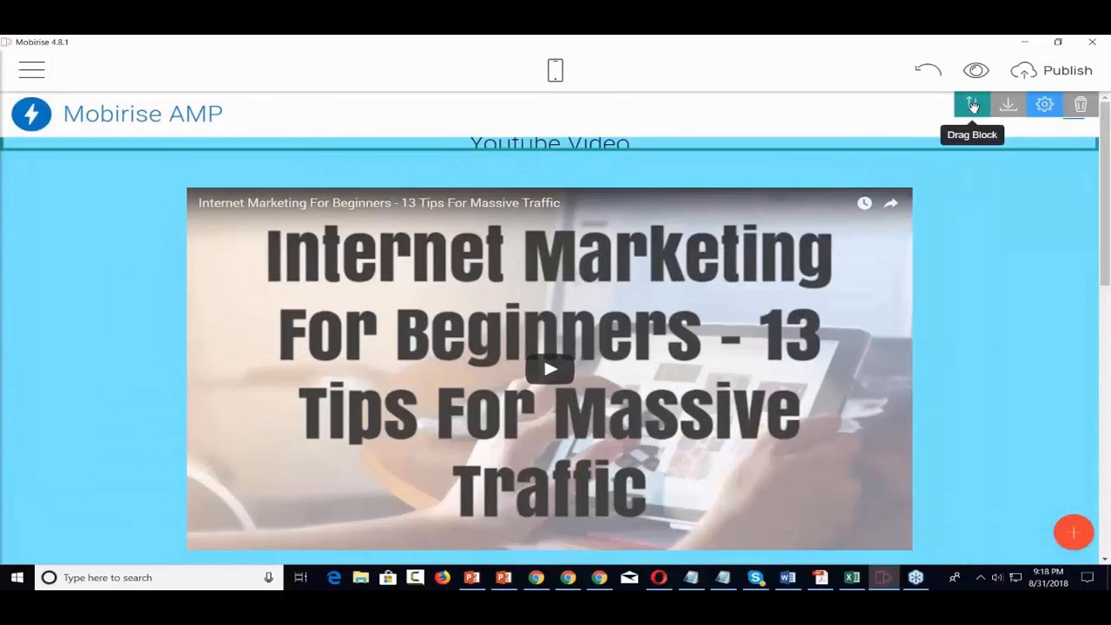
{"action": "left_click_drag", "start_coordinate": [974, 109], "coordinate": [761, 546]}
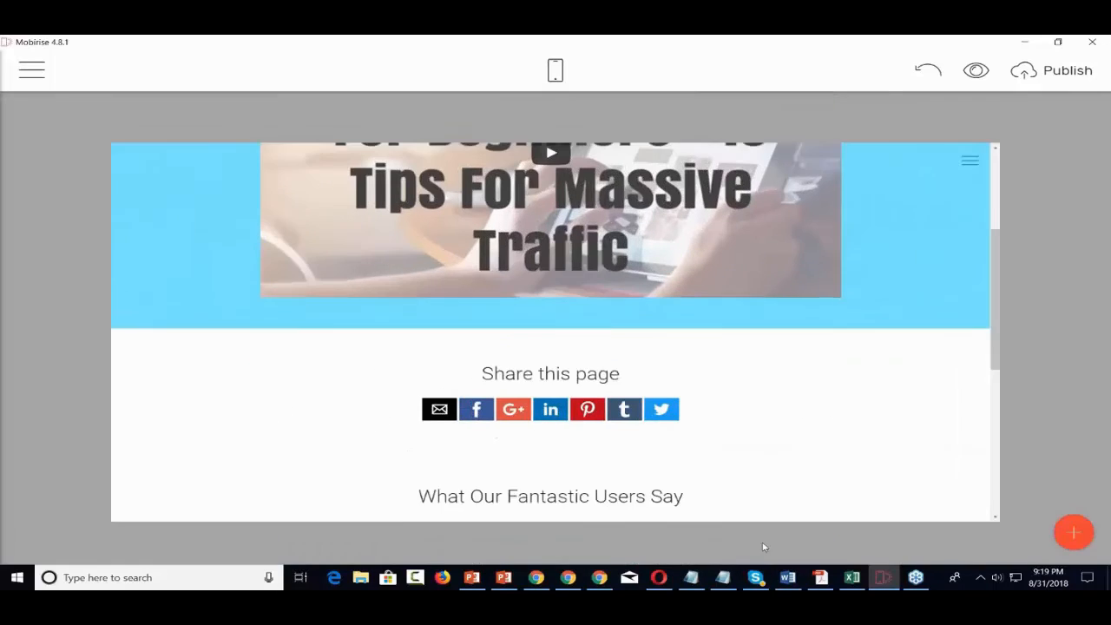
Step: Check where the added menu block sits and remove it from below the page's footer
{"action": "scroll", "coordinate": [729, 464], "scroll_direction": "down", "scroll_amount": 3}
{"action": "scroll", "coordinate": [731, 466], "scroll_direction": "down", "scroll_amount": 2}
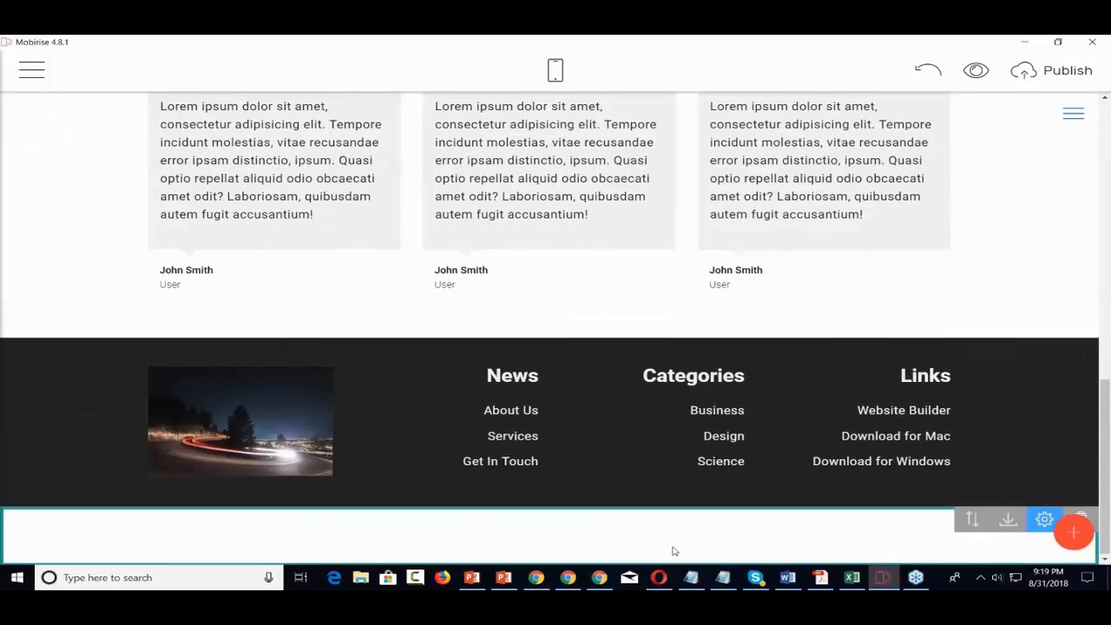
{"action": "scroll", "coordinate": [674, 551], "scroll_direction": "up", "scroll_amount": 10}
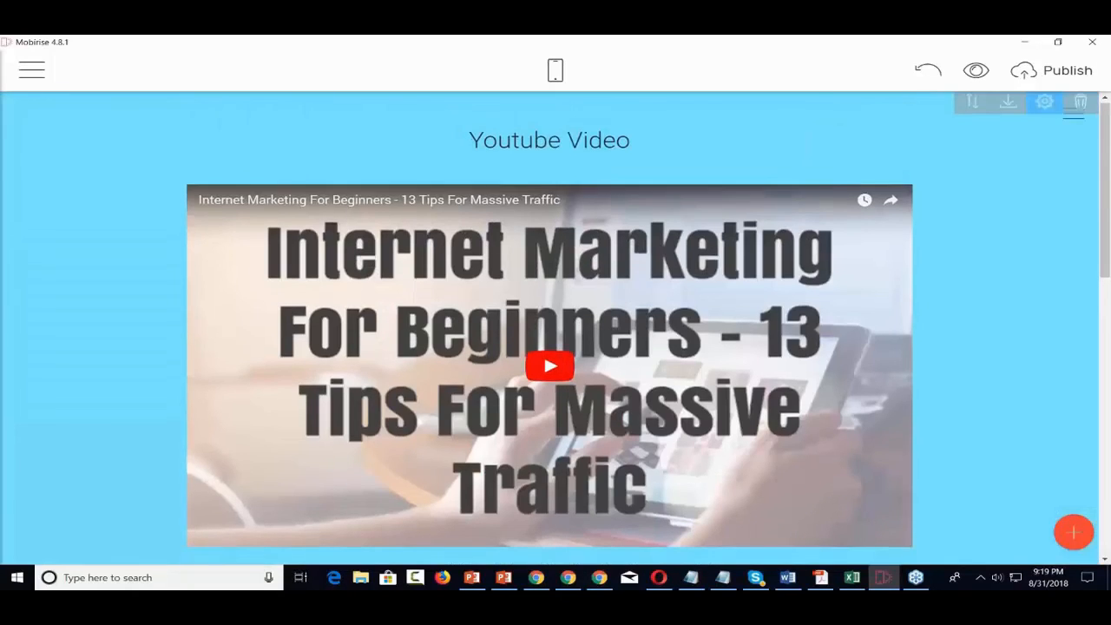
{"action": "scroll", "coordinate": [1083, 554], "scroll_direction": "down", "scroll_amount": 10}
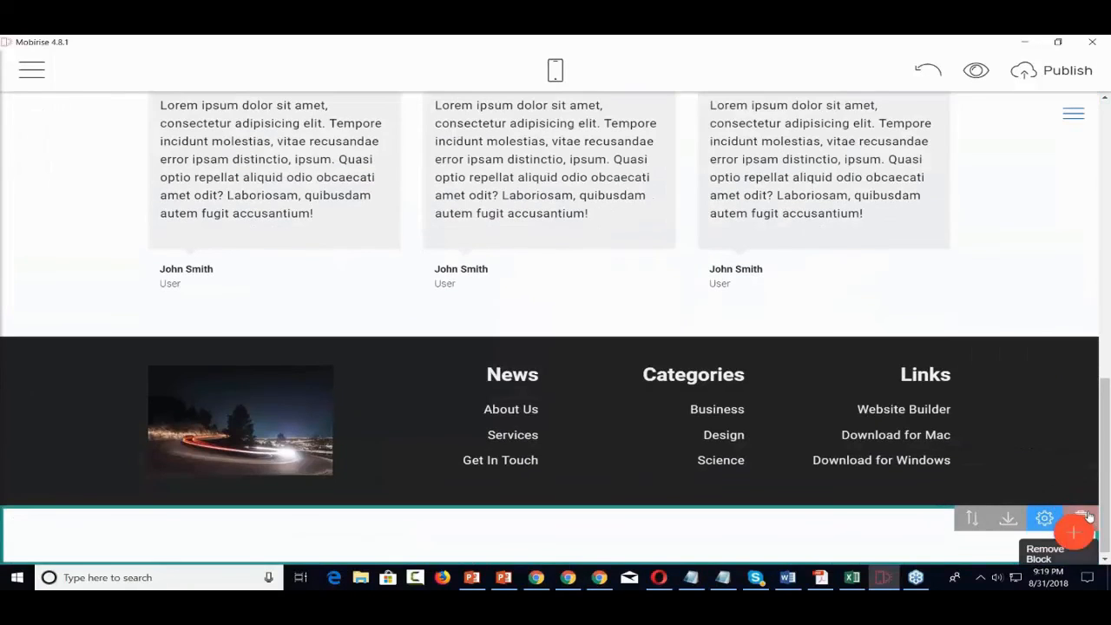
{"action": "left_click", "coordinate": [1082, 517]}
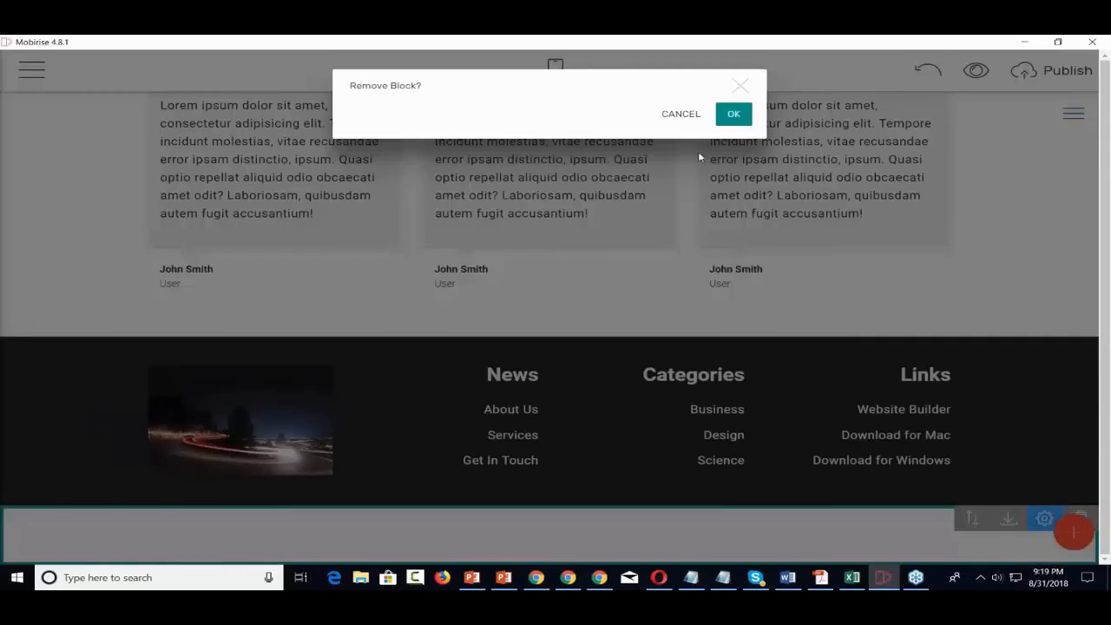
{"action": "left_click", "coordinate": [733, 113]}
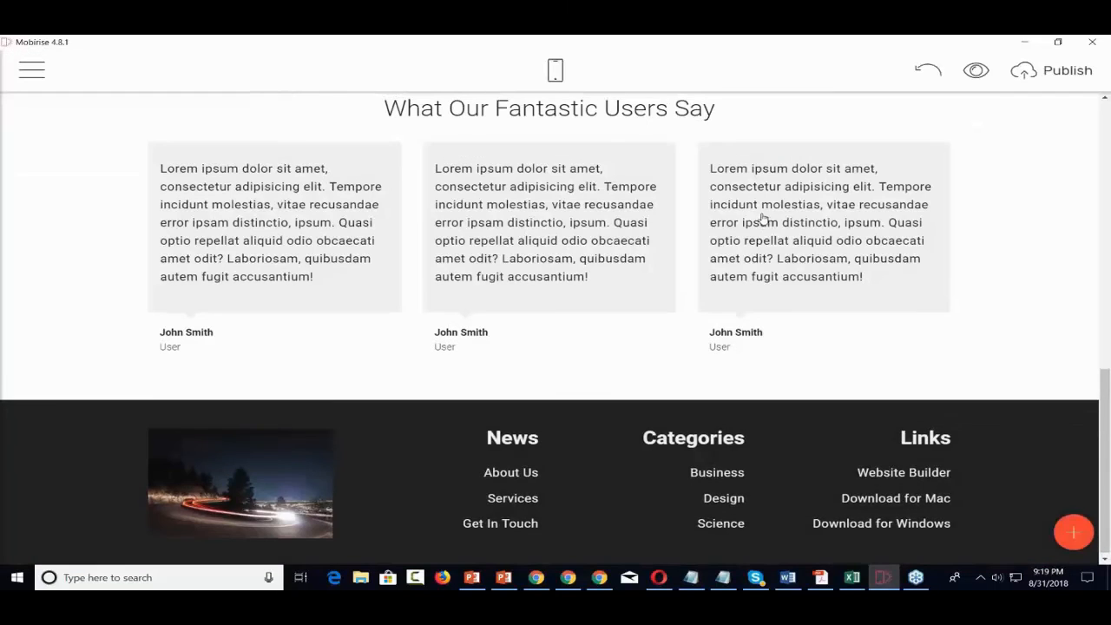
Step: Switch from the Check Out Our Videos page to the site's Home page for editing
{"action": "scroll", "coordinate": [761, 218], "scroll_direction": "up", "scroll_amount": 10}
{"action": "scroll", "coordinate": [762, 218], "scroll_direction": "up", "scroll_amount": 1}
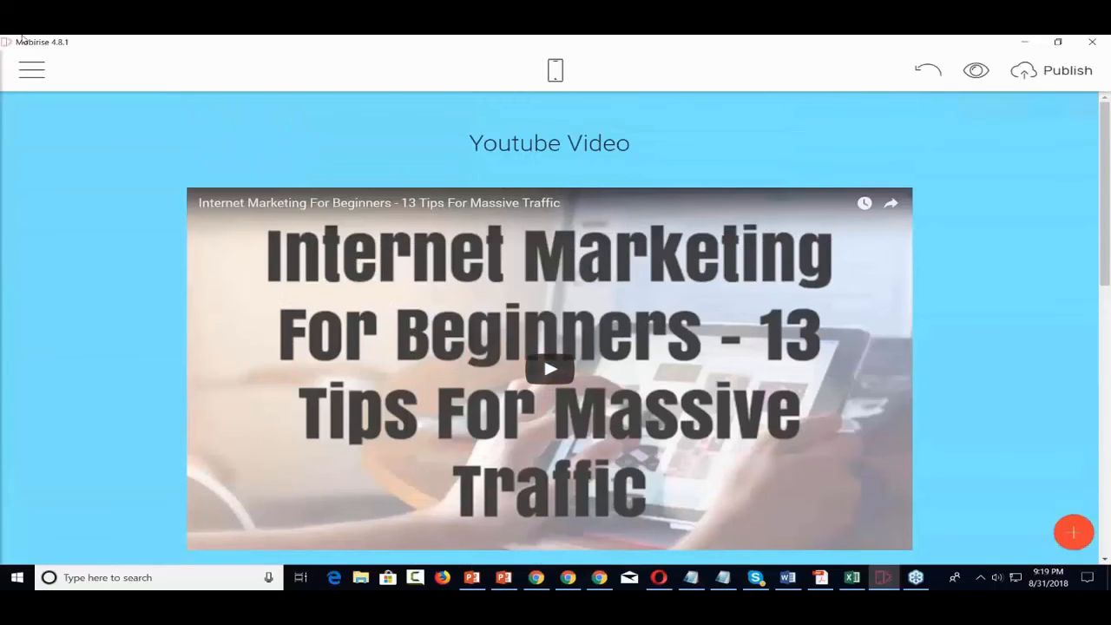
{"action": "left_click", "coordinate": [33, 70]}
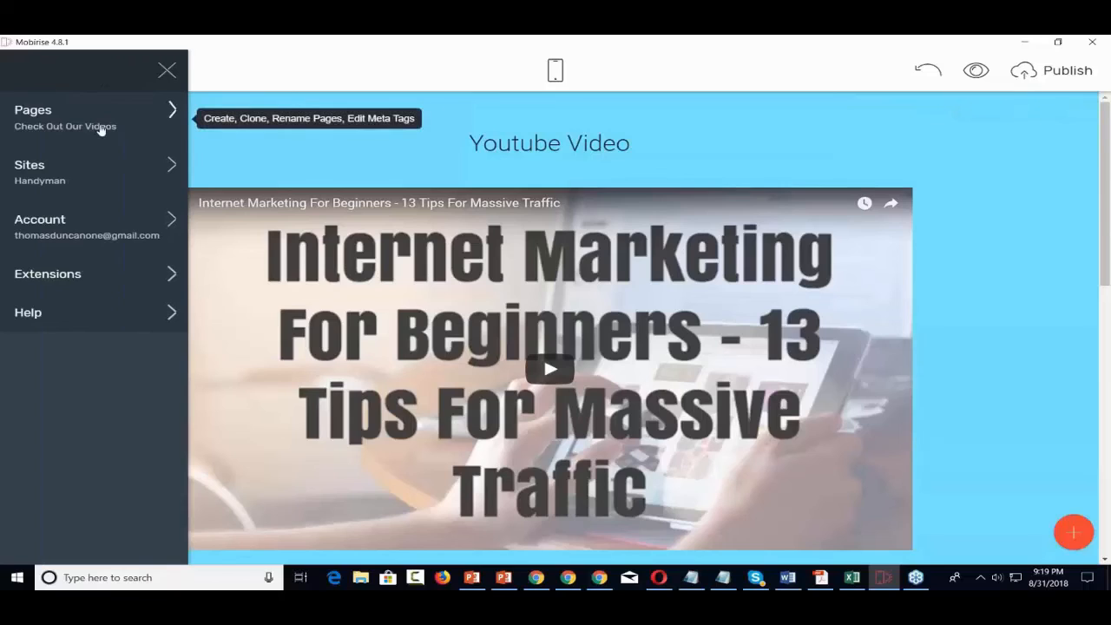
{"action": "left_click", "coordinate": [173, 114]}
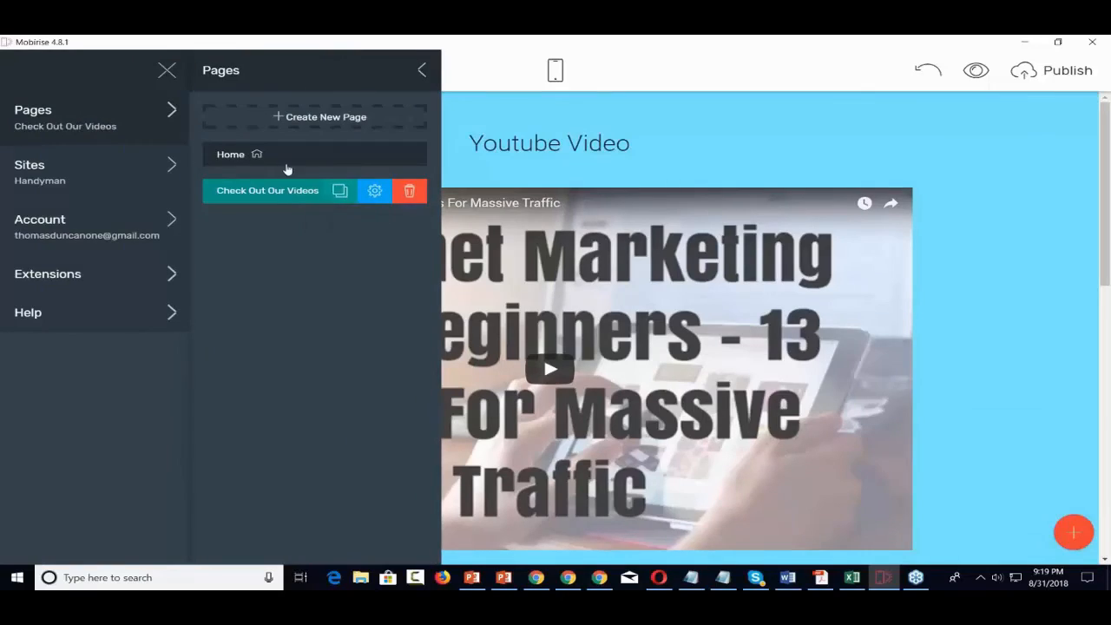
{"action": "left_click", "coordinate": [244, 162]}
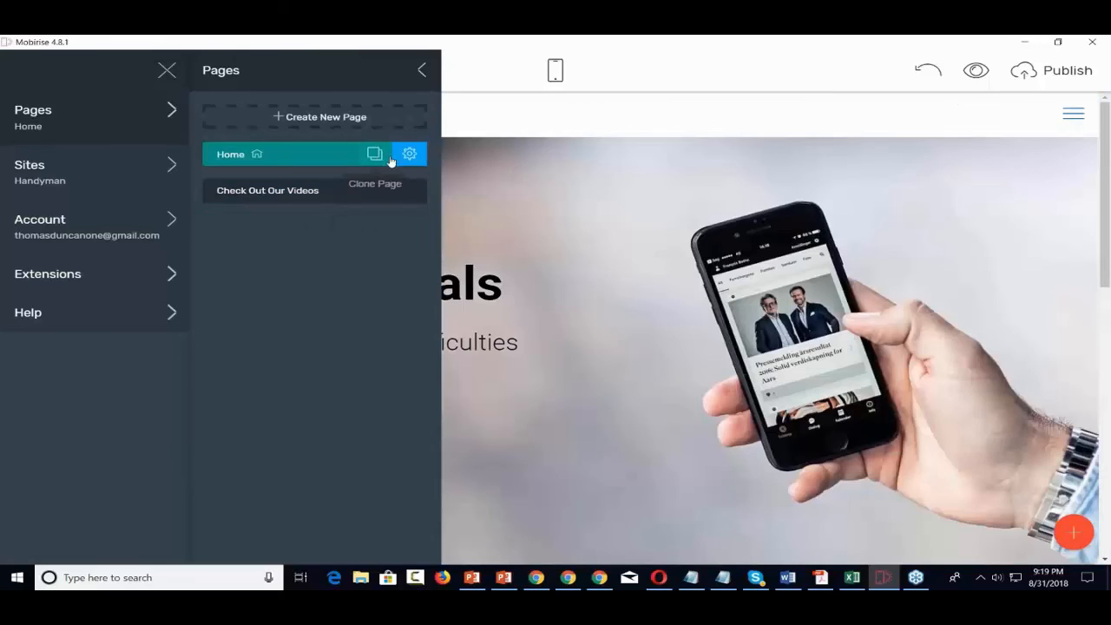
{"action": "left_click", "coordinate": [651, 117]}
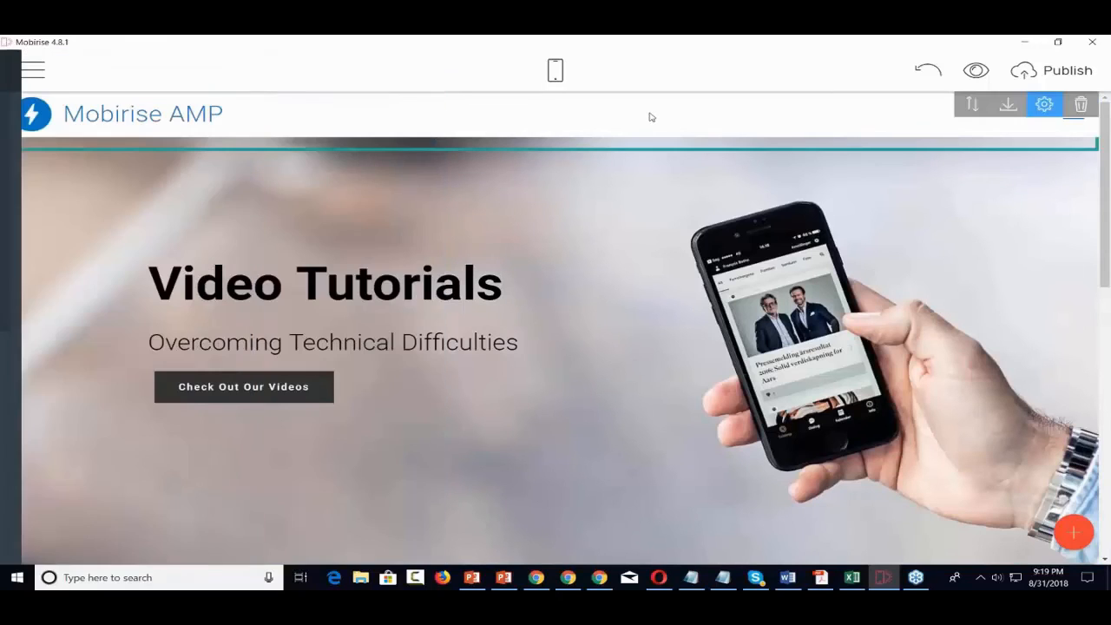
Step: Link the Check Out Our Videos button in the Home header to the Check Out Our Videos site page
{"action": "left_click", "coordinate": [244, 386]}
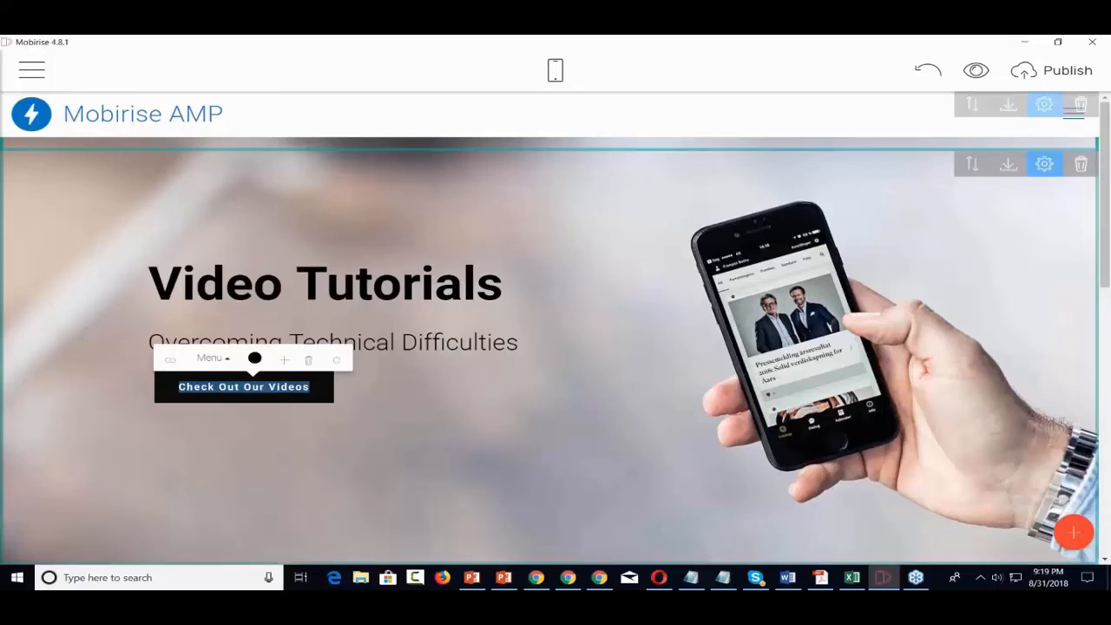
{"action": "left_click", "coordinate": [171, 362]}
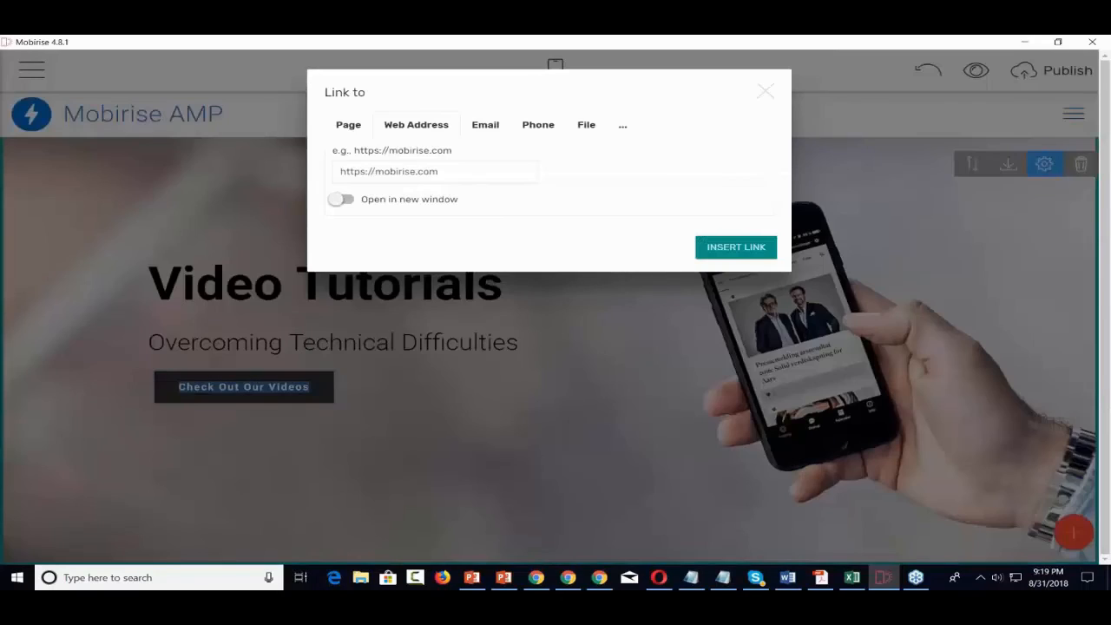
{"action": "left_click", "coordinate": [349, 125]}
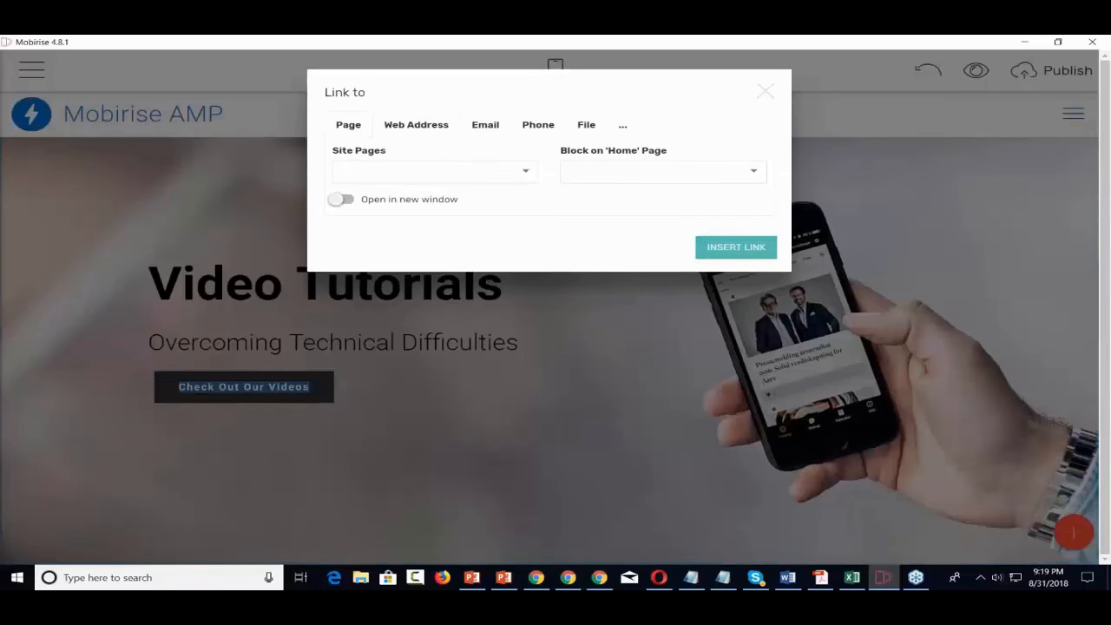
{"action": "left_click", "coordinate": [522, 173]}
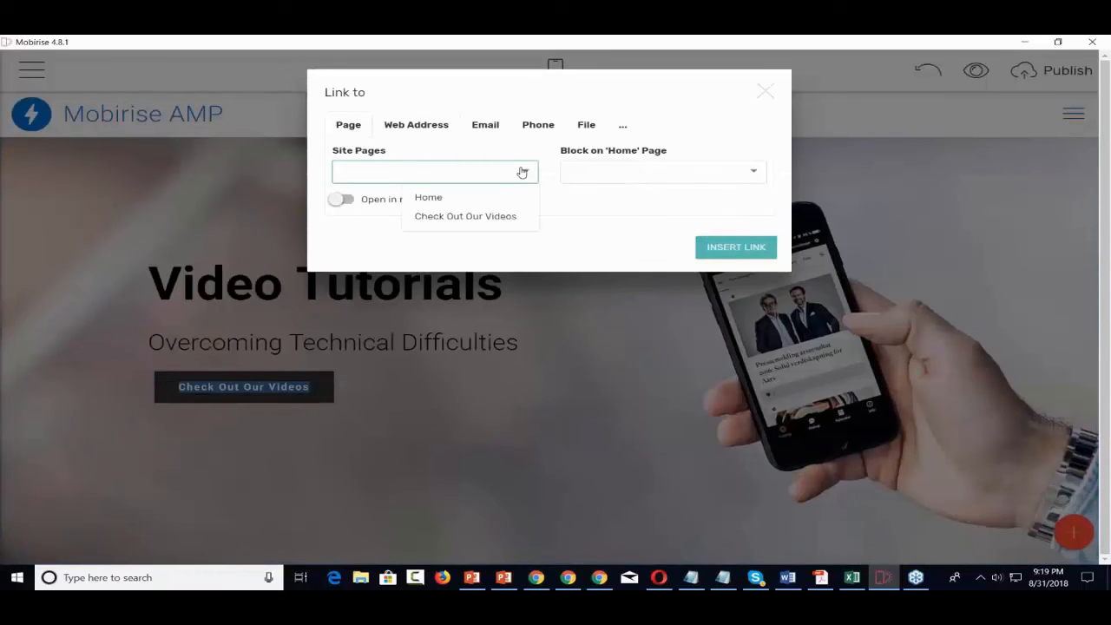
{"action": "left_click", "coordinate": [466, 217]}
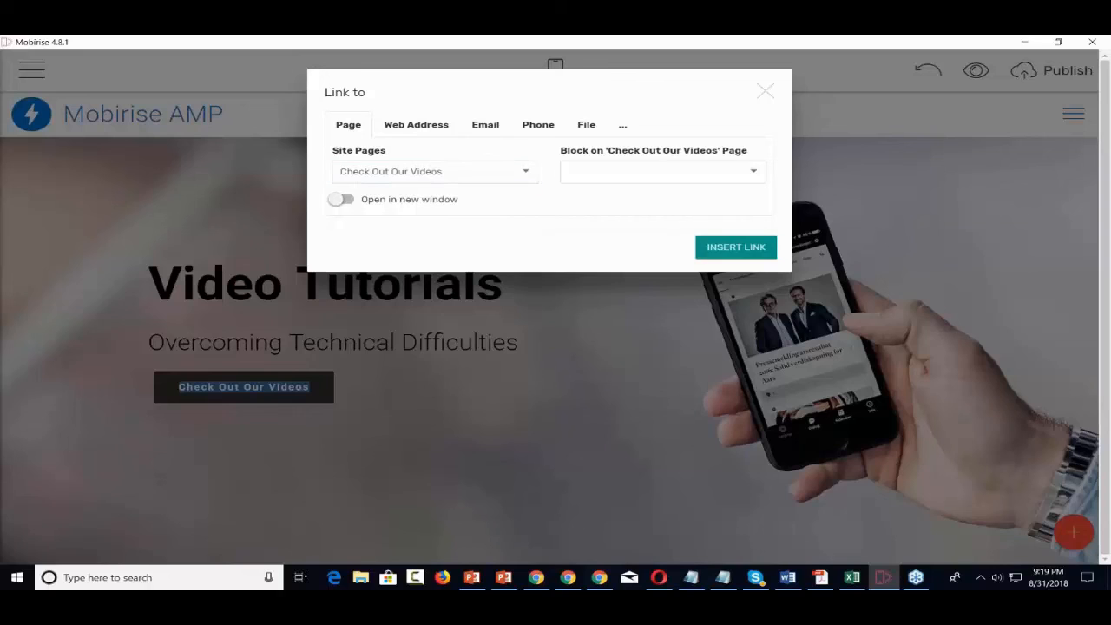
{"action": "left_click", "coordinate": [728, 251]}
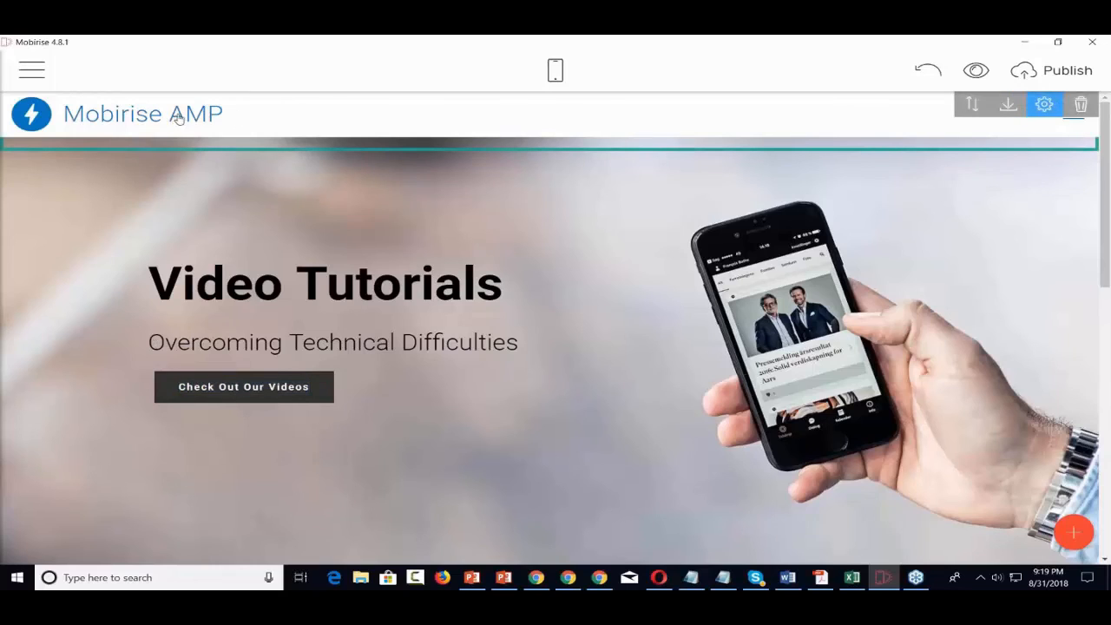
Step: Change the brand name in the Home page's menu block to "Video Tutorials"
{"action": "triple_click", "coordinate": [124, 118]}
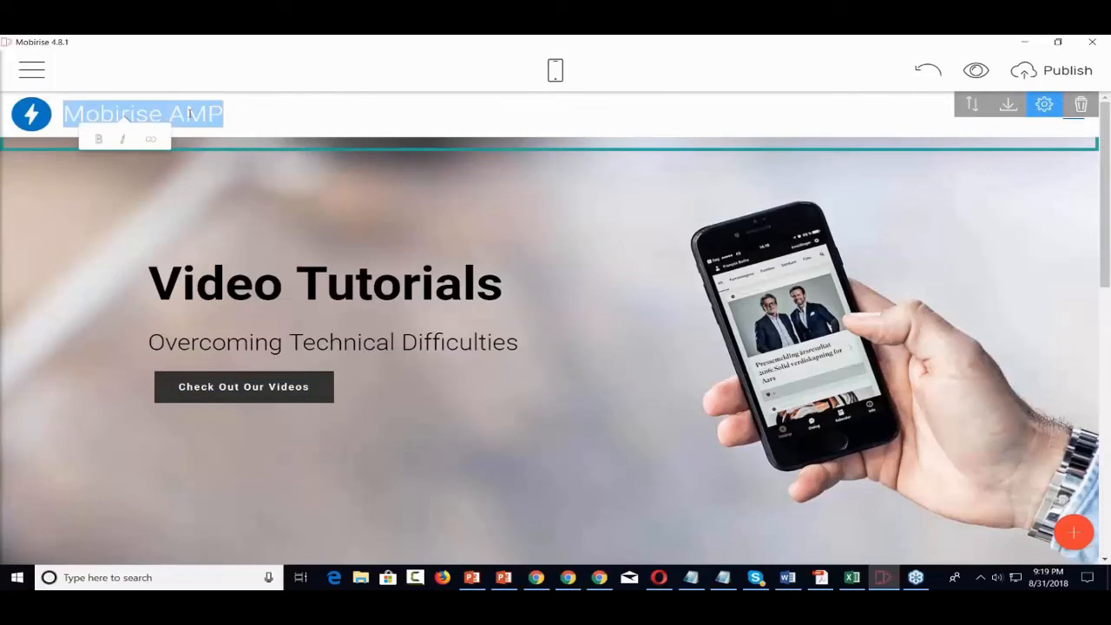
{"action": "type", "text": "Vide"}
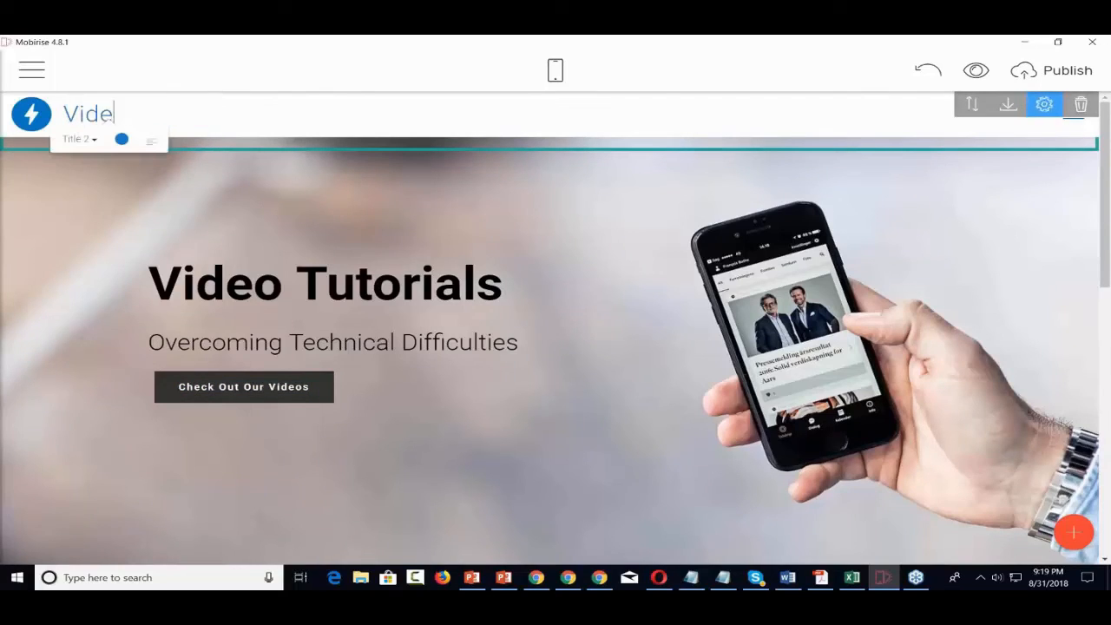
{"action": "type", "text": "o Tutorials"}
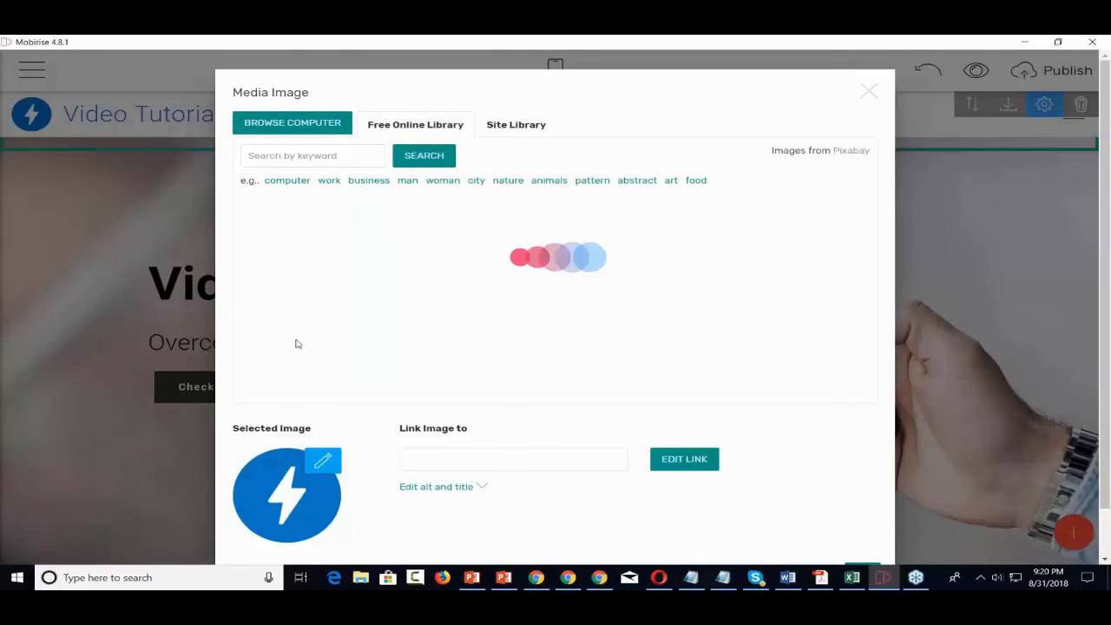
Step: Examine the menu logo's image settings and its crop tool with the additional crop options, leaving the crop unapplied
{"action": "left_click", "coordinate": [319, 466]}
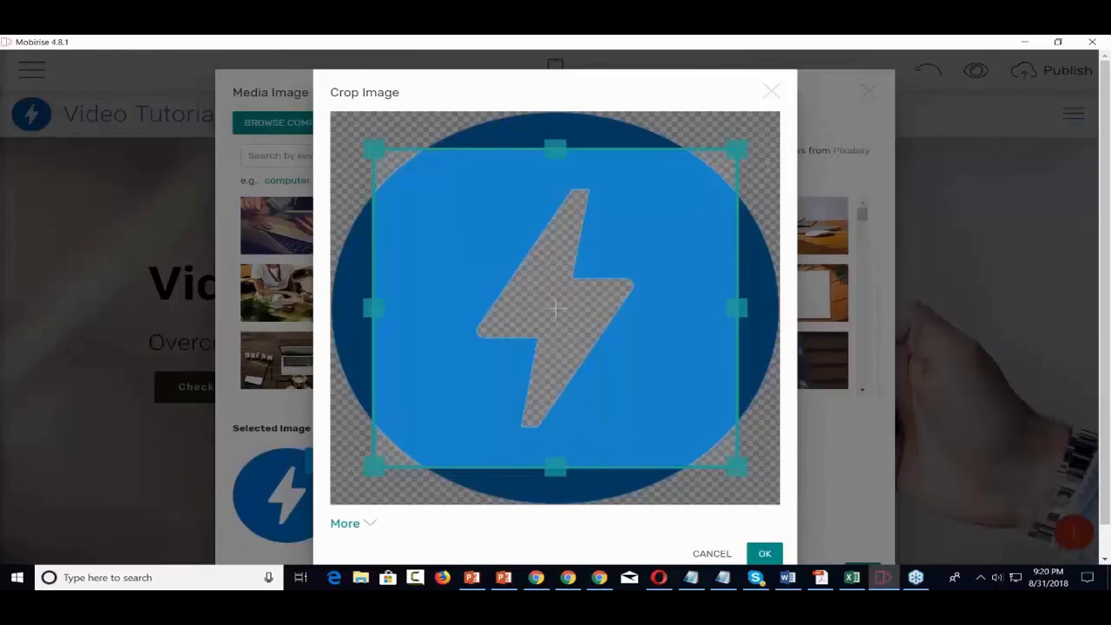
{"action": "left_click", "coordinate": [771, 92]}
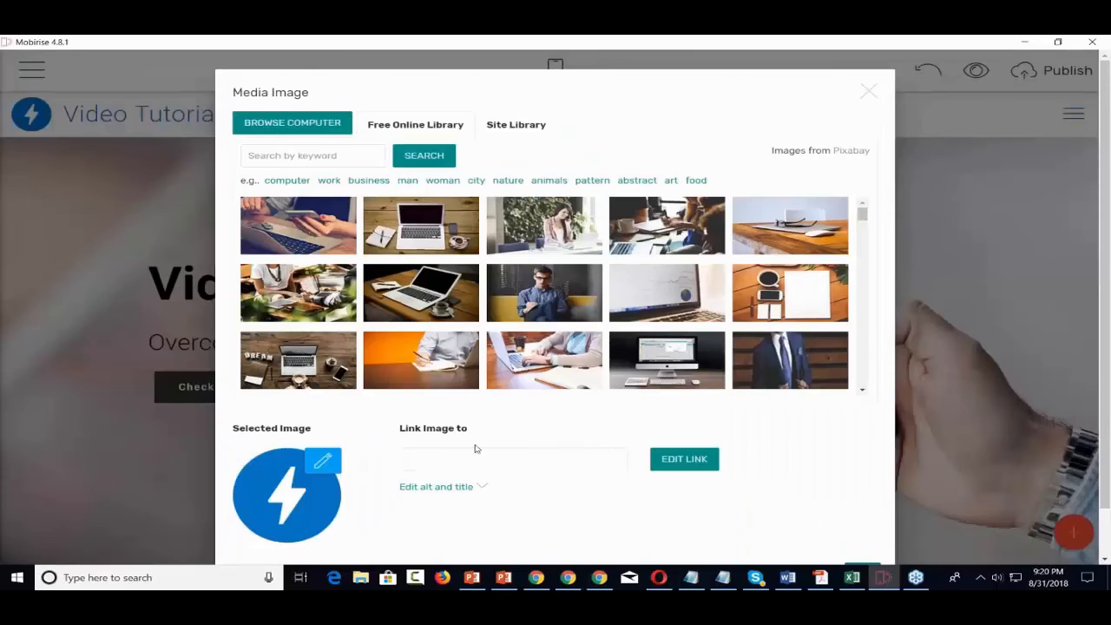
{"action": "scroll", "coordinate": [448, 505], "scroll_direction": "down", "scroll_amount": 1}
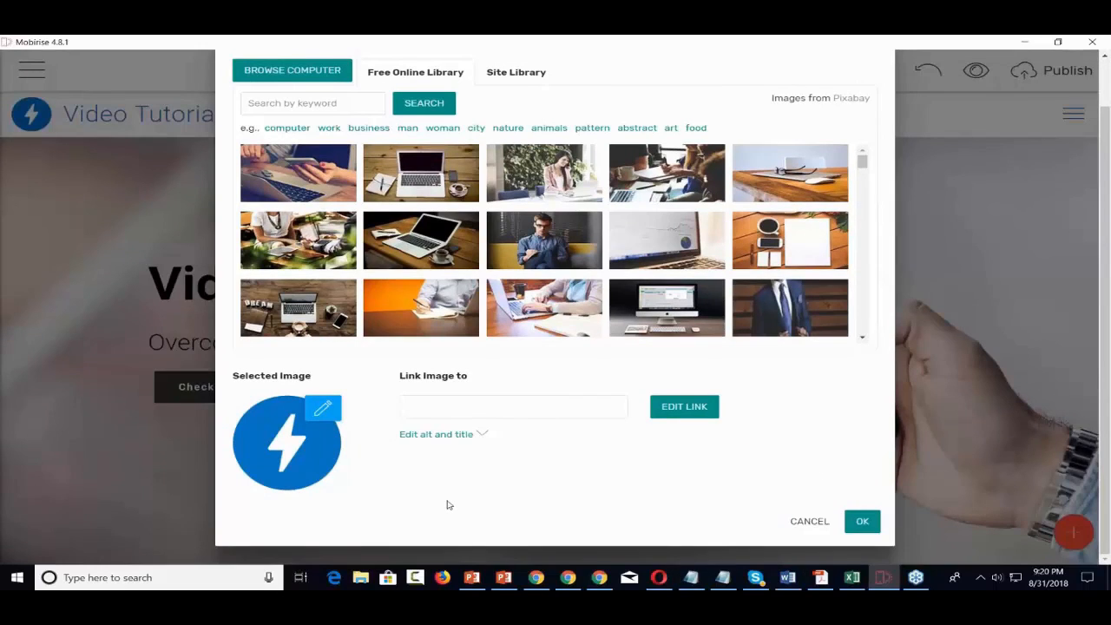
{"action": "scroll", "coordinate": [448, 504], "scroll_direction": "up", "scroll_amount": 1}
{"action": "scroll", "coordinate": [448, 504], "scroll_direction": "down", "scroll_amount": 1}
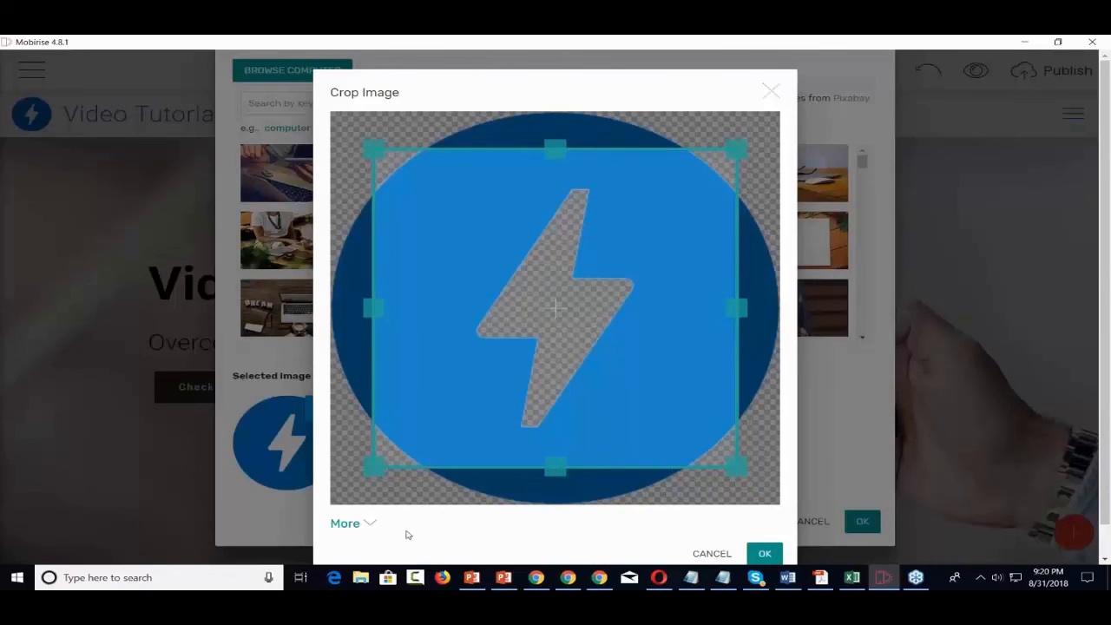
{"action": "left_click", "coordinate": [368, 526]}
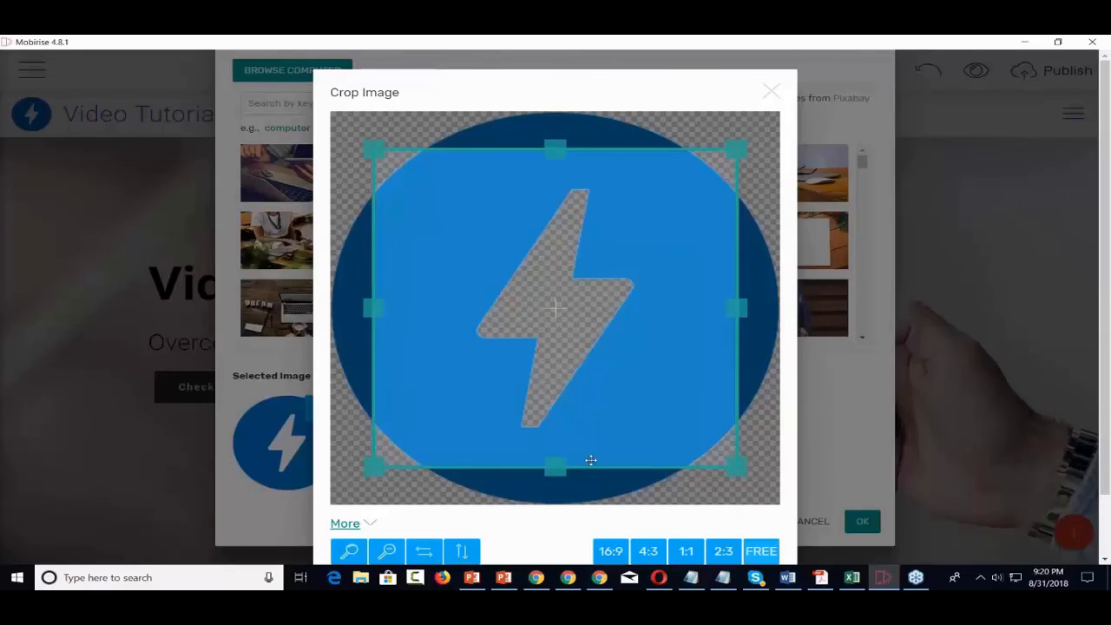
{"action": "left_click", "coordinate": [774, 92]}
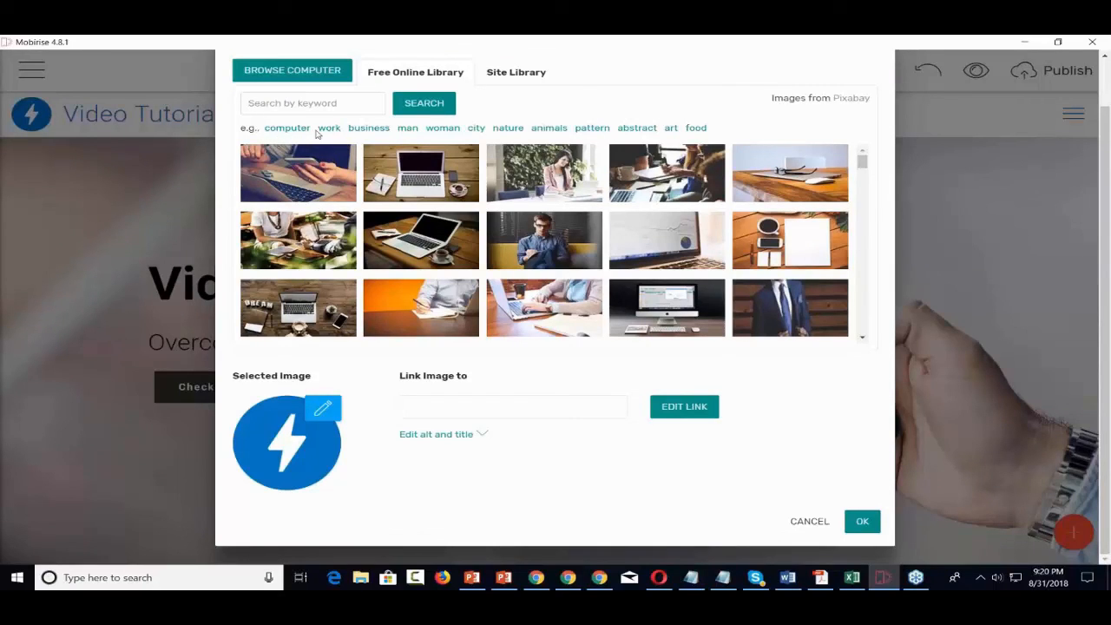
Step: Replace the menu block's logo image with 2-bundle.png from the computer's Pictures folder
{"action": "left_click", "coordinate": [309, 75]}
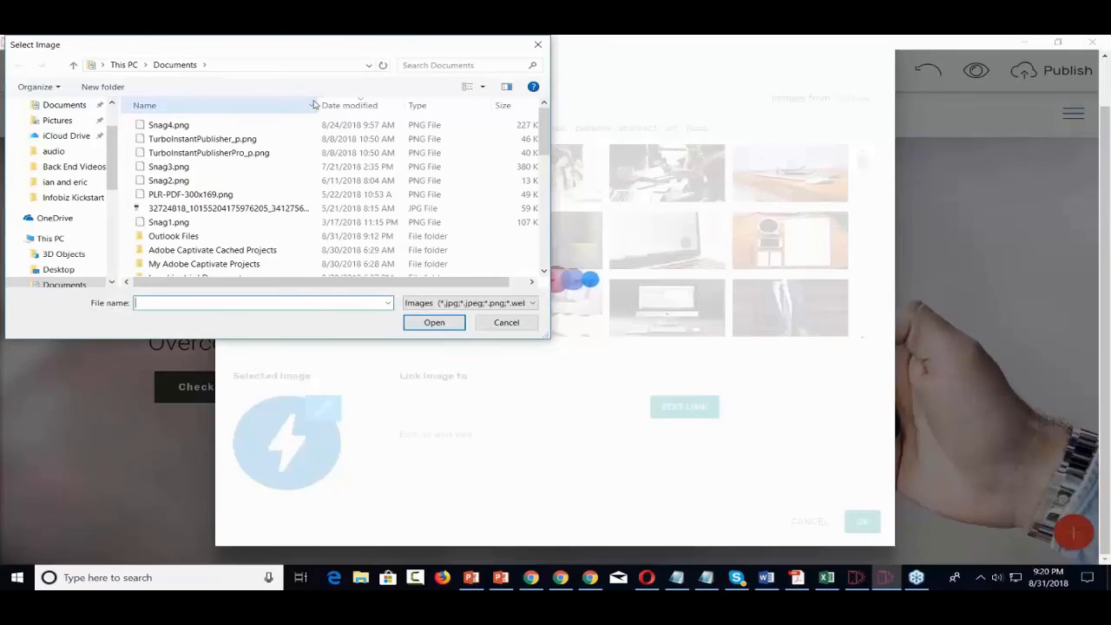
{"action": "scroll", "coordinate": [84, 245], "scroll_direction": "down", "scroll_amount": 1}
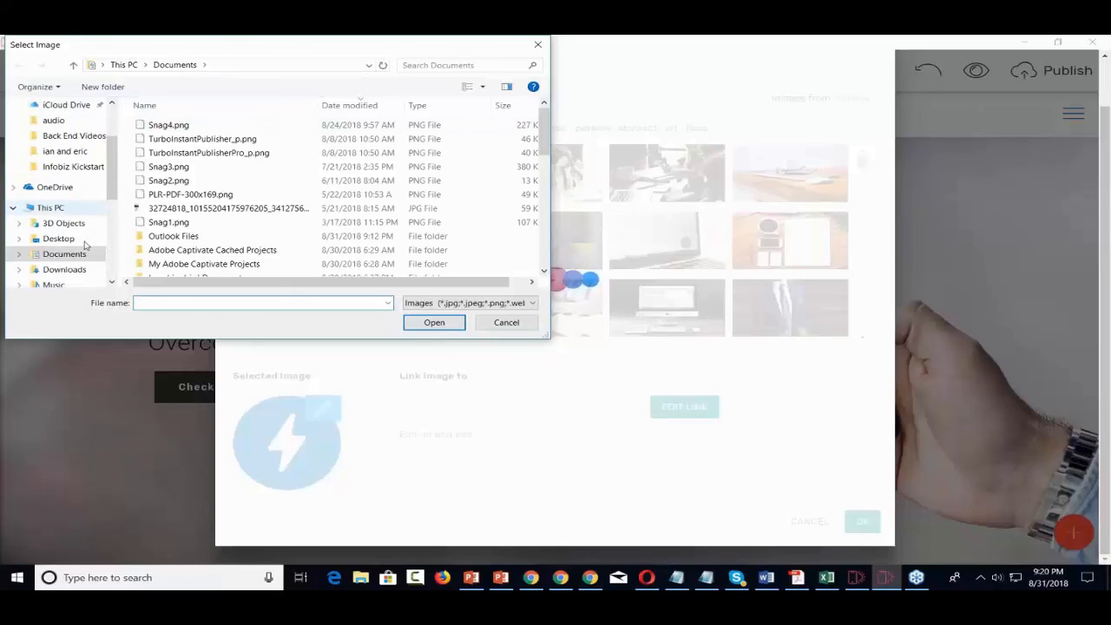
{"action": "scroll", "coordinate": [83, 242], "scroll_direction": "down", "scroll_amount": 2}
{"action": "left_click", "coordinate": [64, 254]}
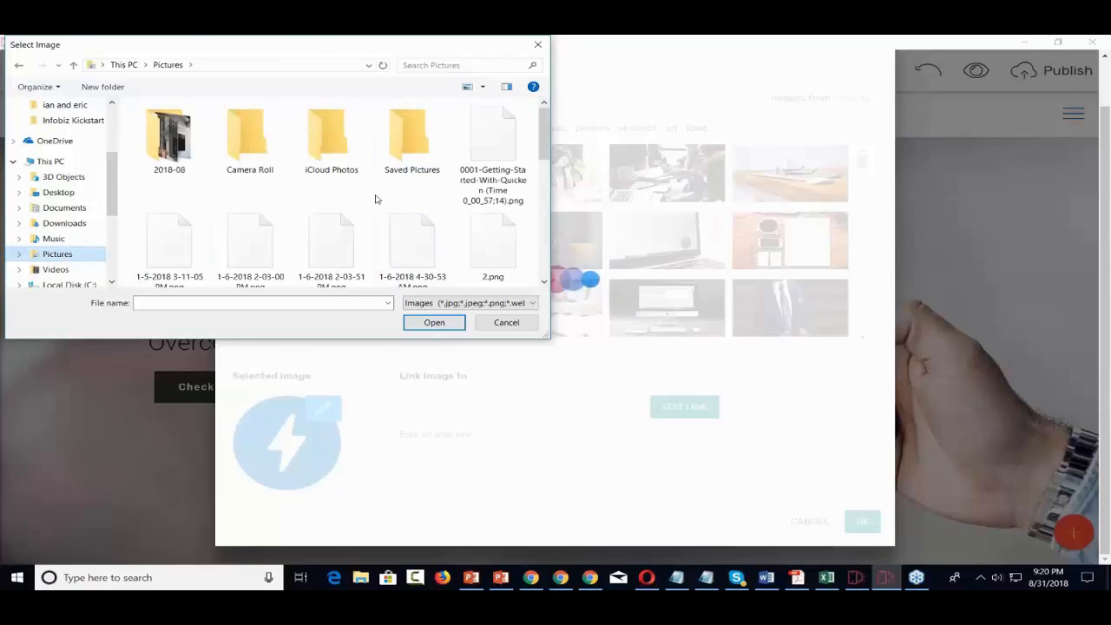
{"action": "scroll", "coordinate": [375, 200], "scroll_direction": "down", "scroll_amount": 2}
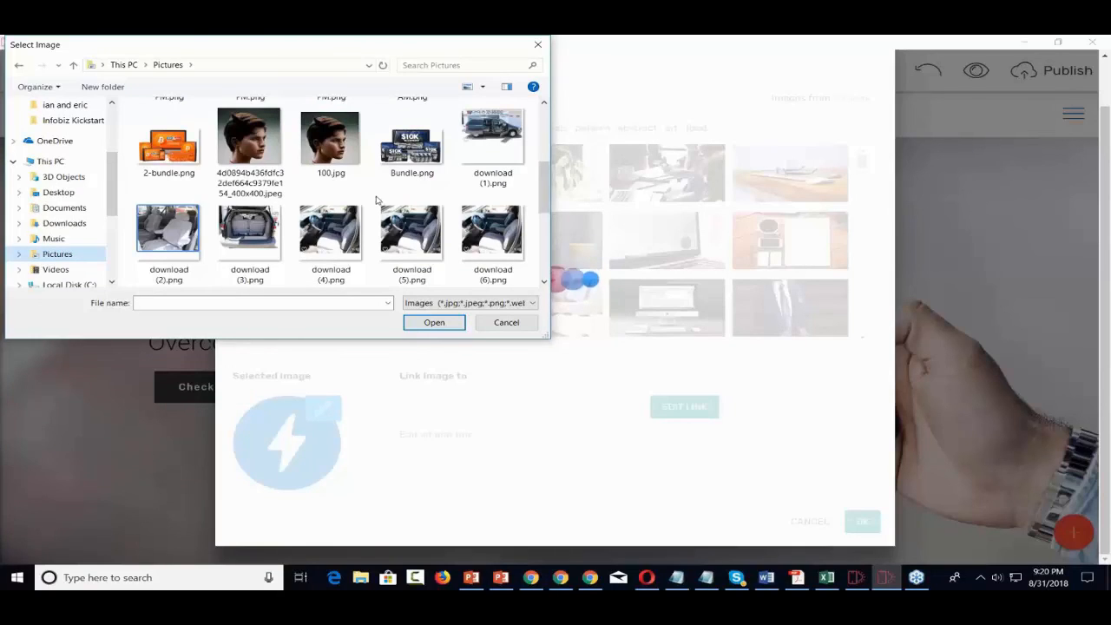
{"action": "left_click", "coordinate": [169, 143]}
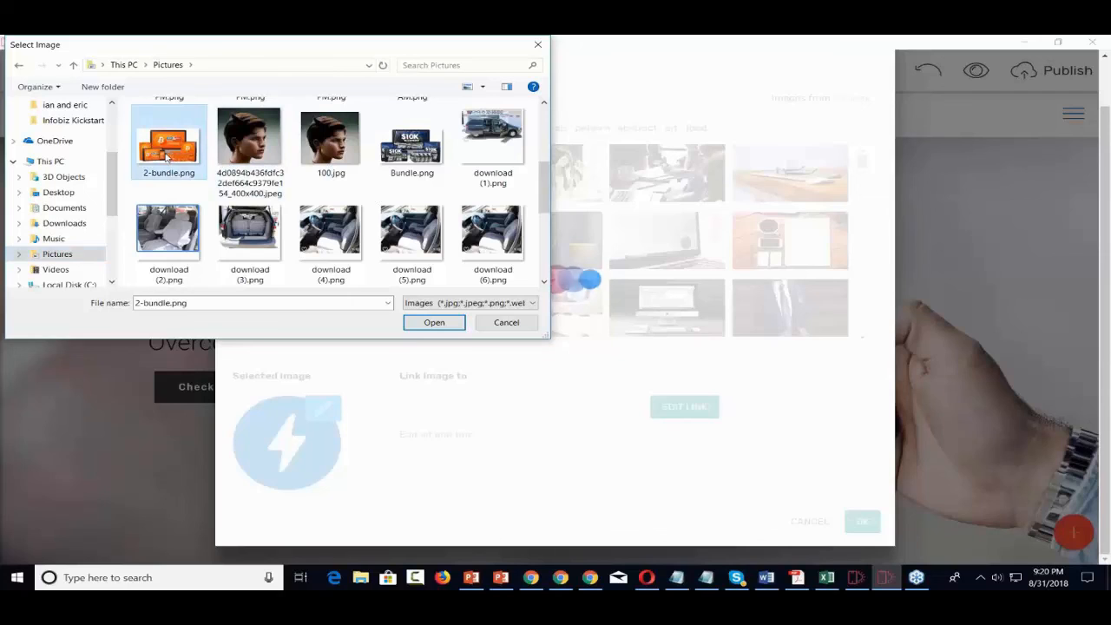
{"action": "left_click", "coordinate": [443, 328]}
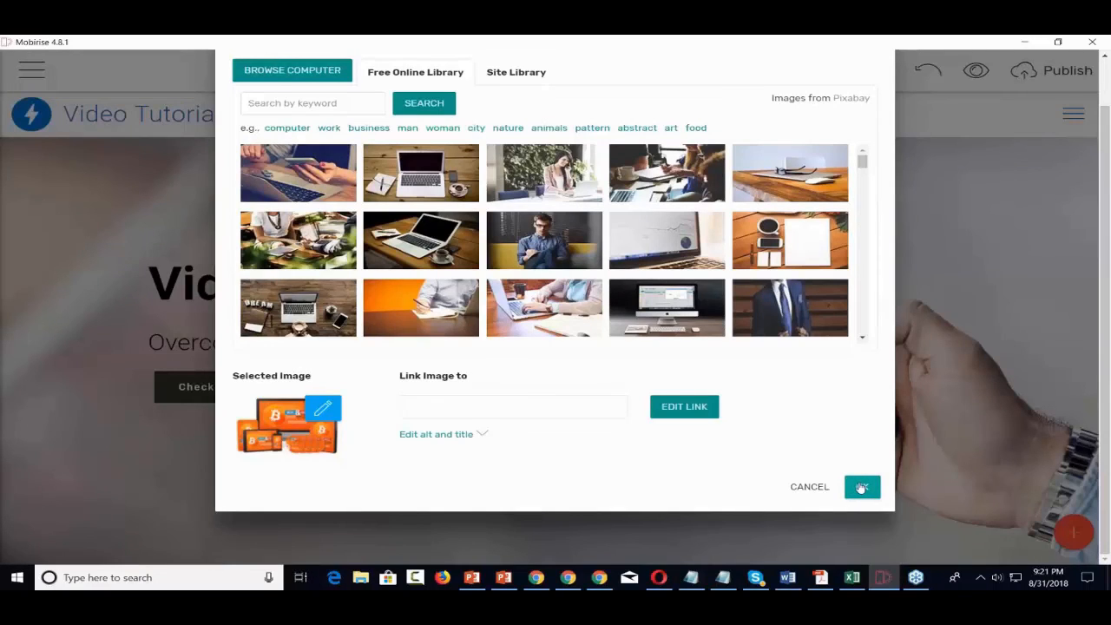
{"action": "left_click", "coordinate": [861, 488]}
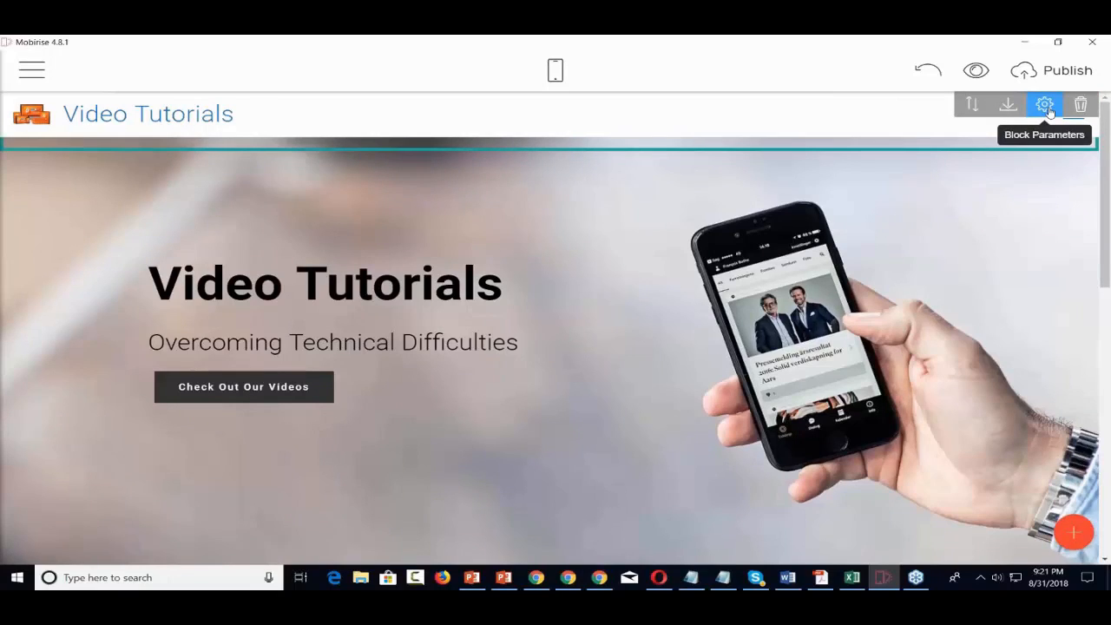
Step: Set the Home page menu block's Sidebar Side parameter to Left
{"action": "left_click", "coordinate": [1047, 109]}
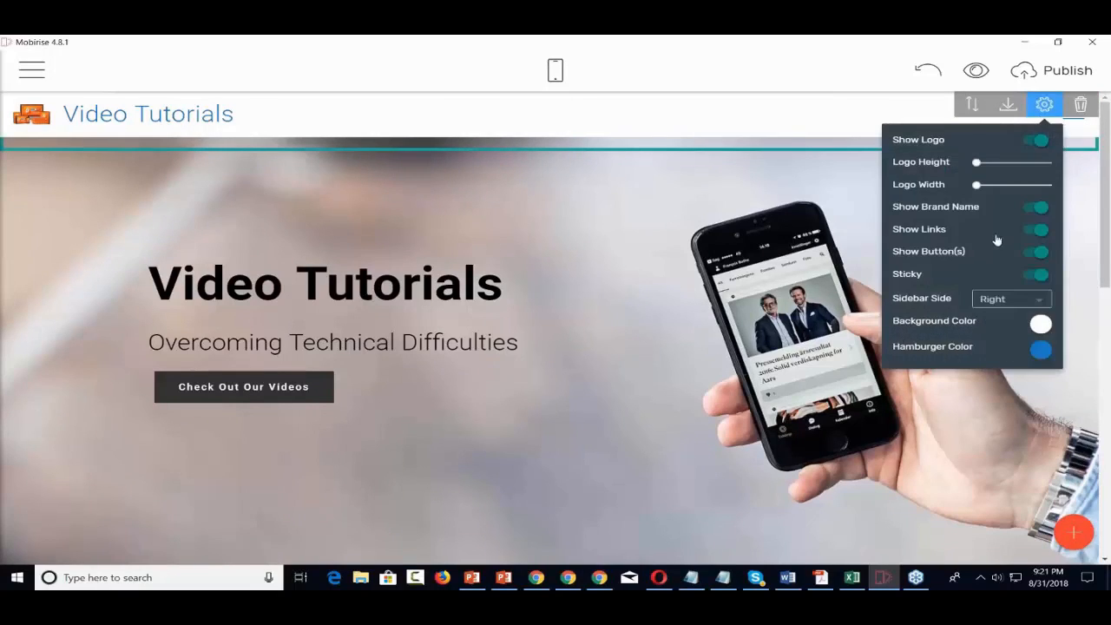
{"action": "left_click", "coordinate": [1042, 301]}
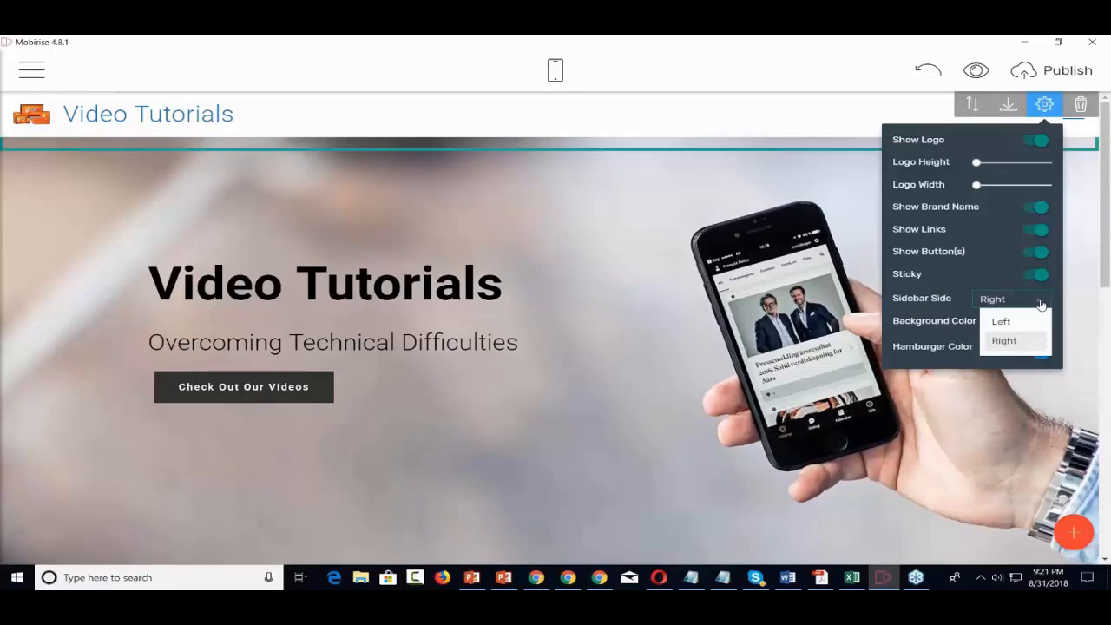
{"action": "left_click", "coordinate": [1000, 323]}
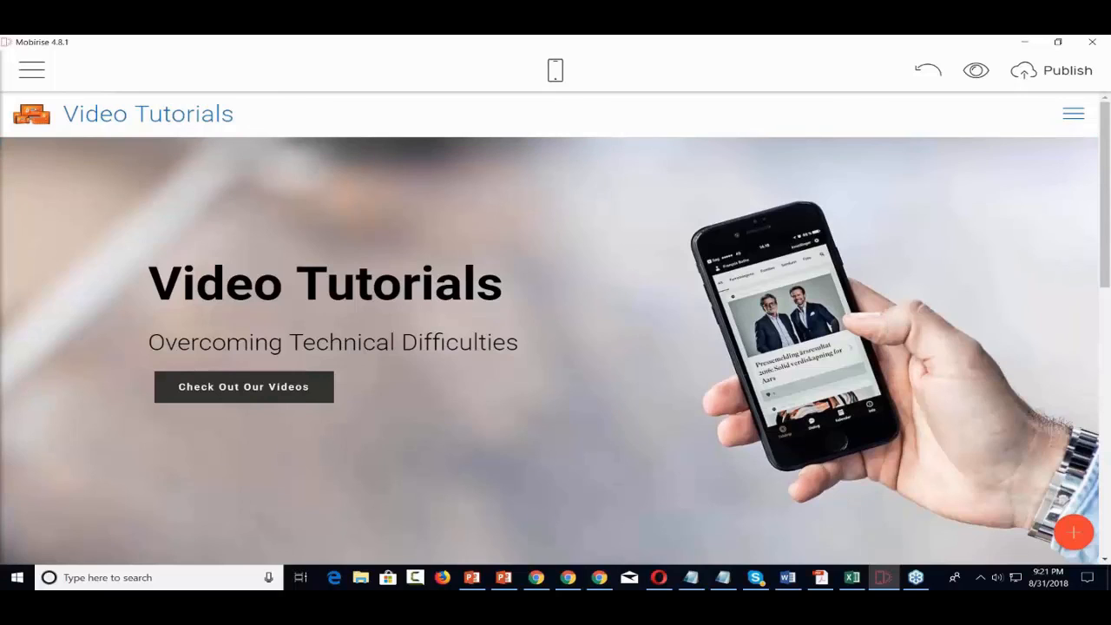
{"action": "scroll", "coordinate": [994, 291], "scroll_direction": "down", "scroll_amount": 3}
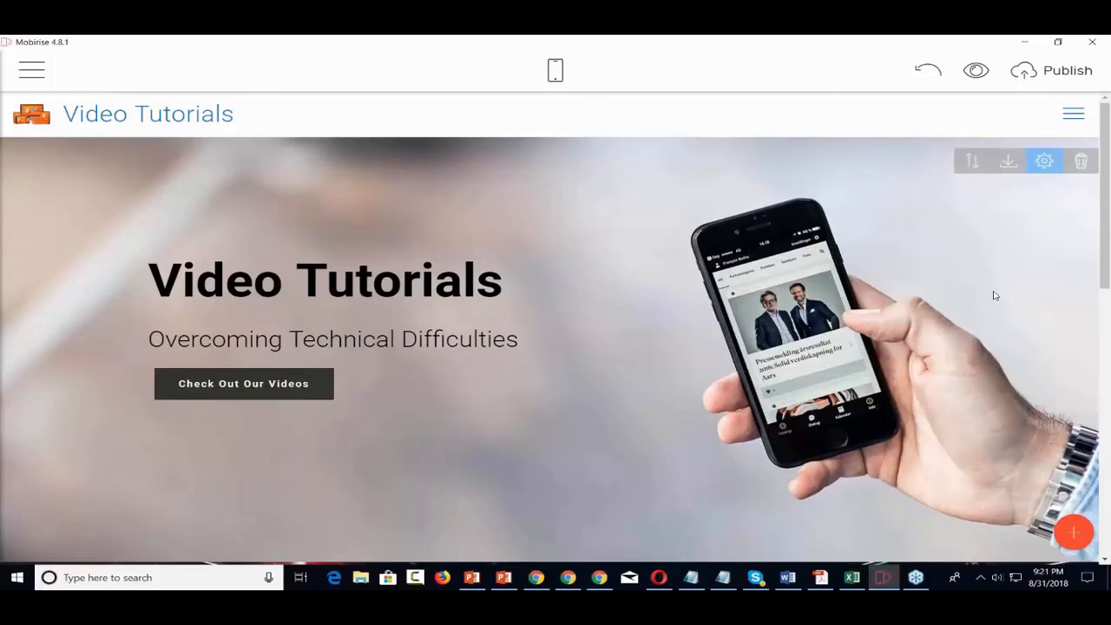
{"action": "scroll", "coordinate": [994, 291], "scroll_direction": "up", "scroll_amount": 3}
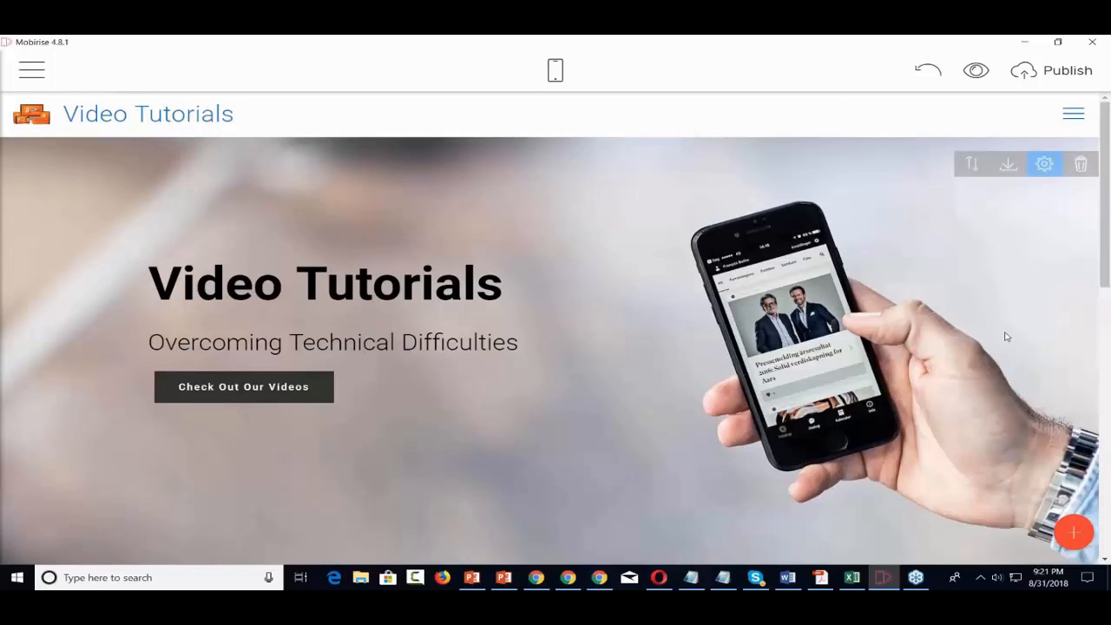
{"action": "scroll", "coordinate": [1009, 355], "scroll_direction": "down", "scroll_amount": 10}
{"action": "scroll", "coordinate": [1010, 356], "scroll_direction": "down", "scroll_amount": 2}
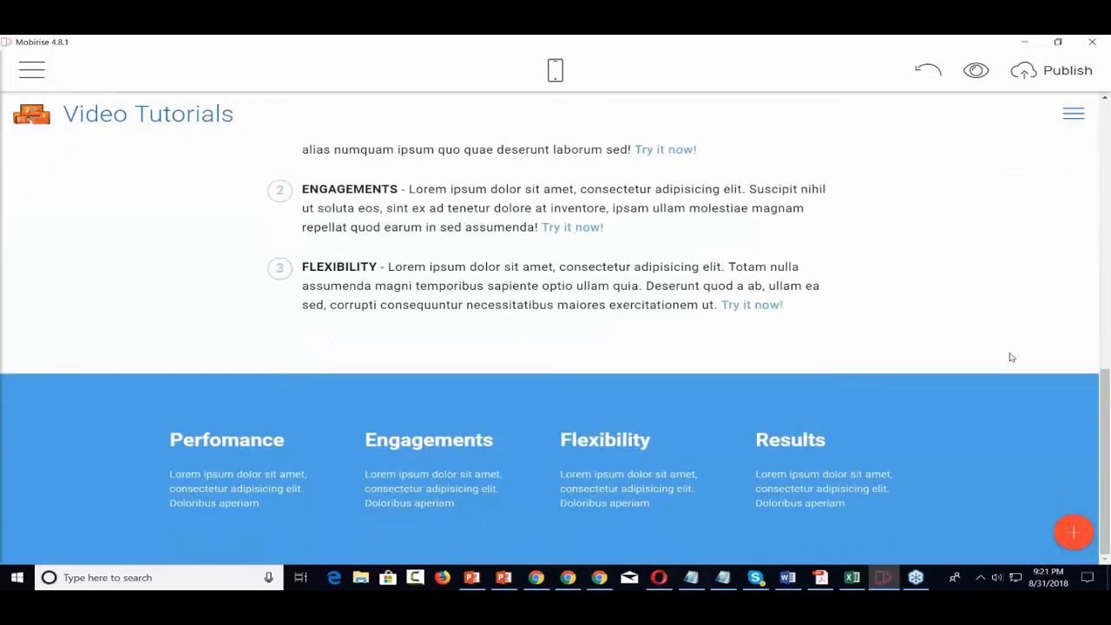
{"action": "scroll", "coordinate": [1010, 357], "scroll_direction": "up", "scroll_amount": 12}
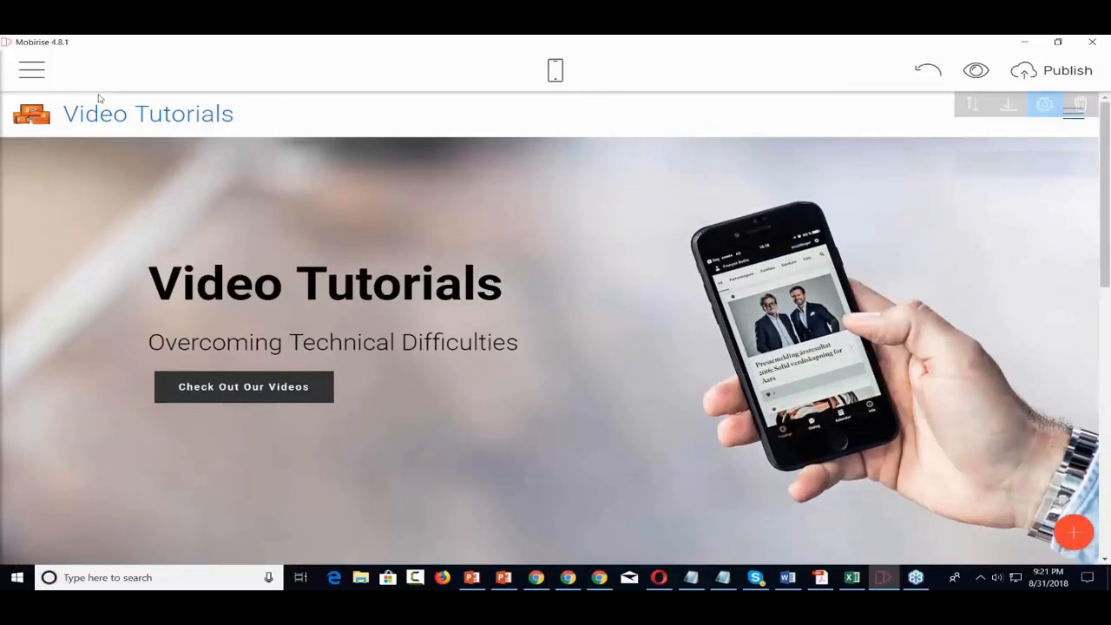
Step: Open the Extensions catalogue and look through the available AMP themes
{"action": "left_click", "coordinate": [33, 71]}
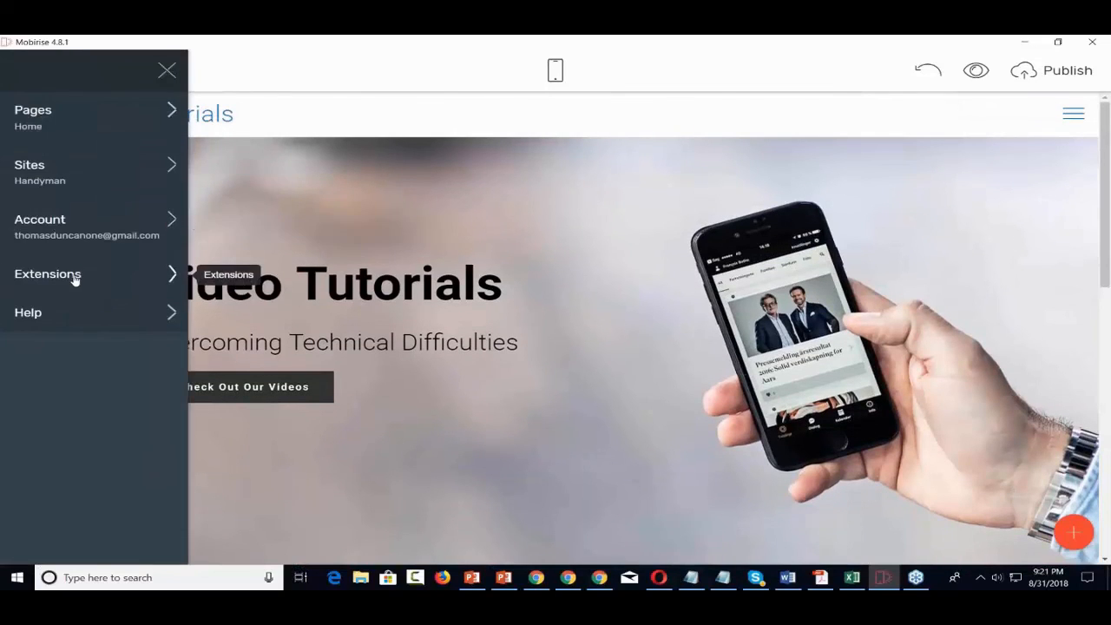
{"action": "left_click", "coordinate": [76, 276]}
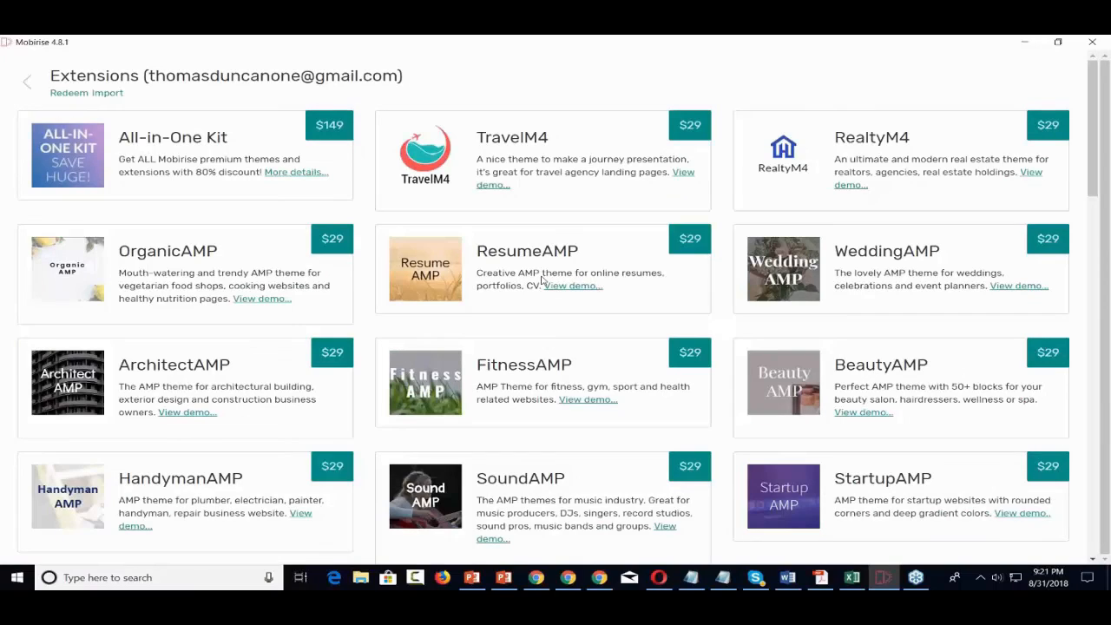
{"action": "scroll", "coordinate": [542, 279], "scroll_direction": "down", "scroll_amount": 2}
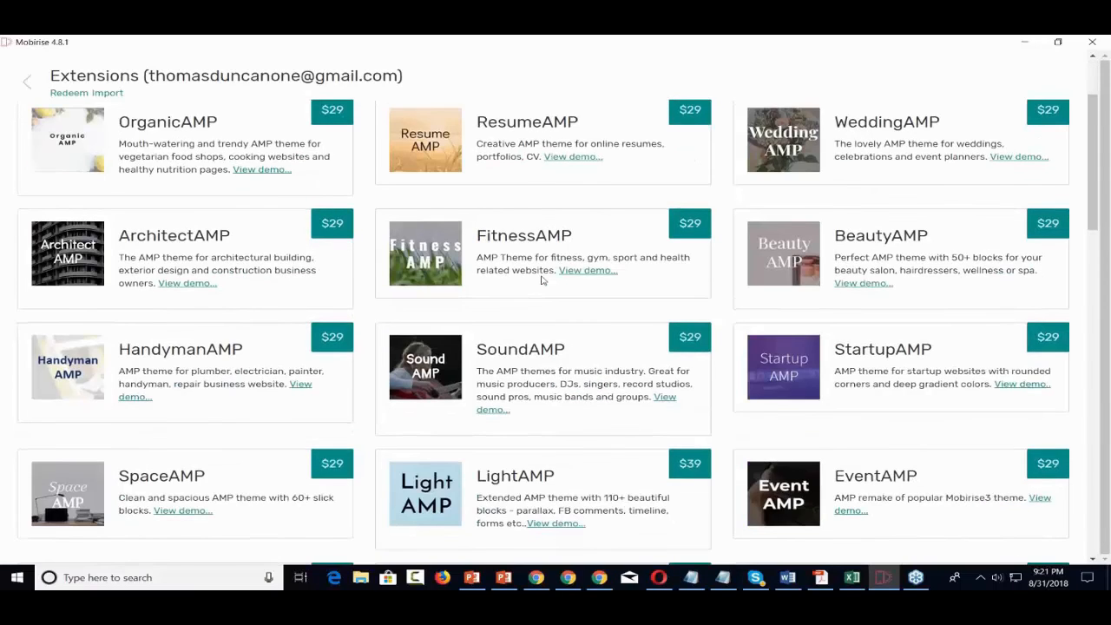
{"action": "scroll", "coordinate": [542, 280], "scroll_direction": "down", "scroll_amount": 1}
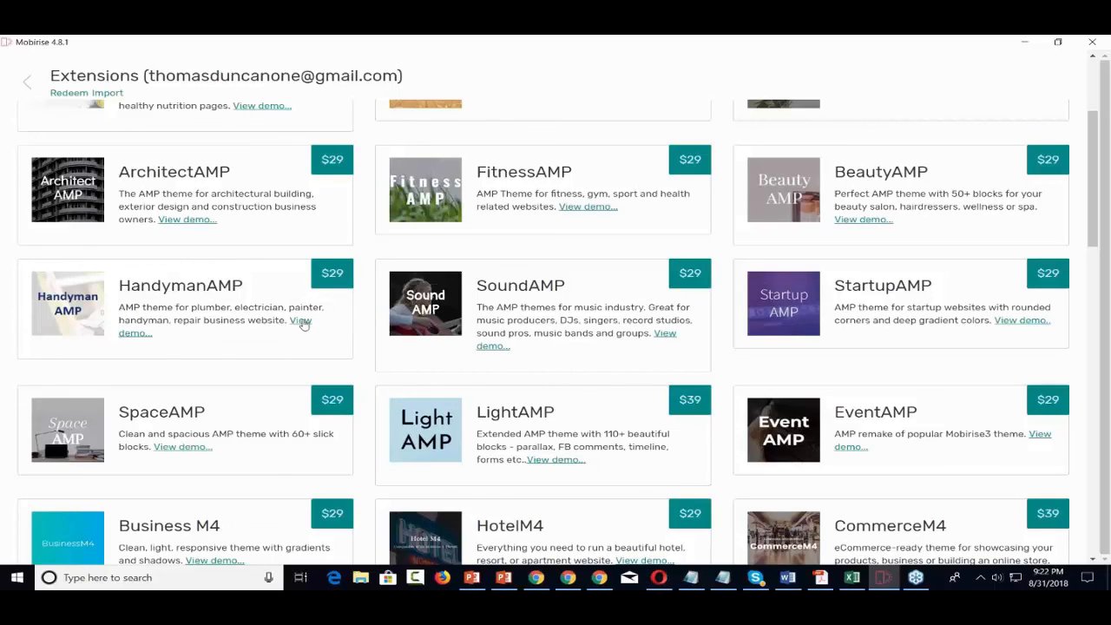
Step: Examine the HandymanAMP theme's demo page in the browser, including its site examples and demo blocks, and close it
{"action": "left_click", "coordinate": [303, 323]}
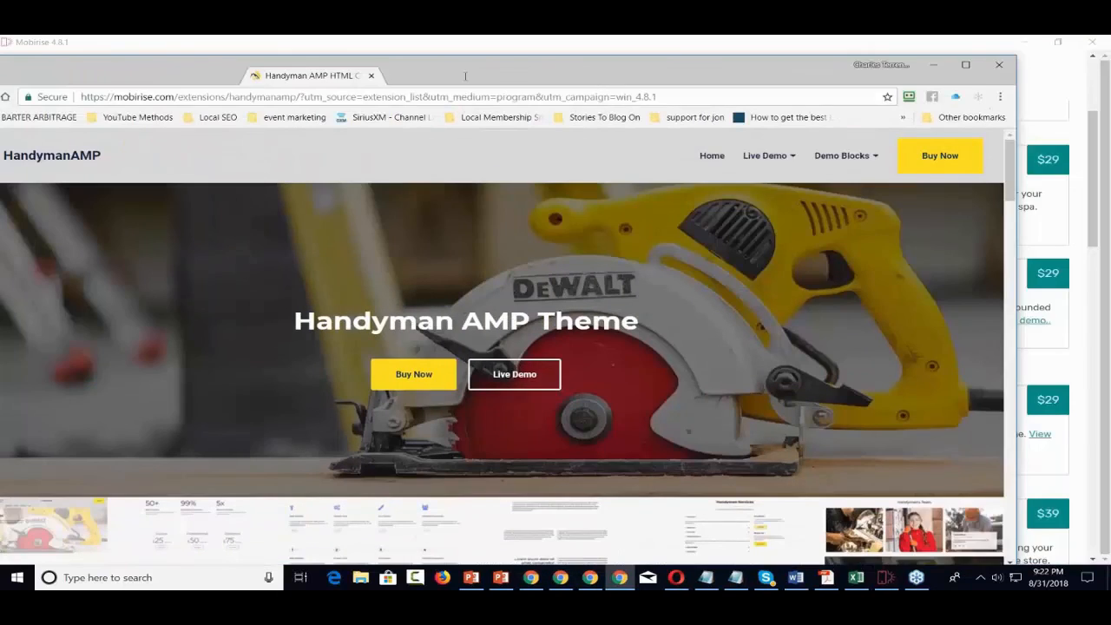
{"action": "double_click", "coordinate": [466, 77]}
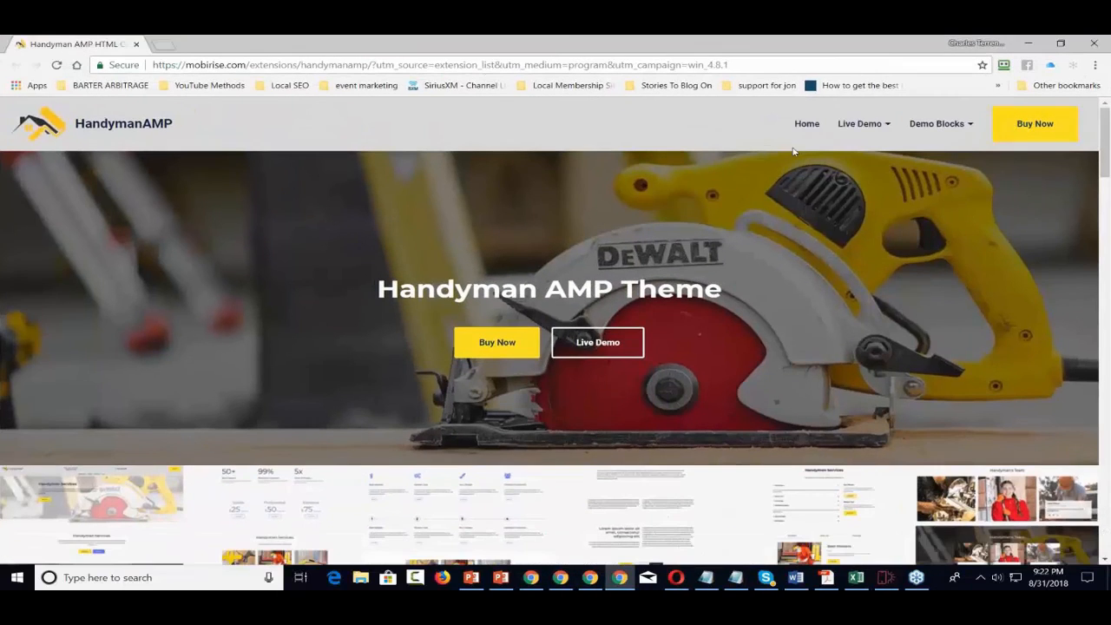
{"action": "scroll", "coordinate": [793, 151], "scroll_direction": "down", "scroll_amount": 5}
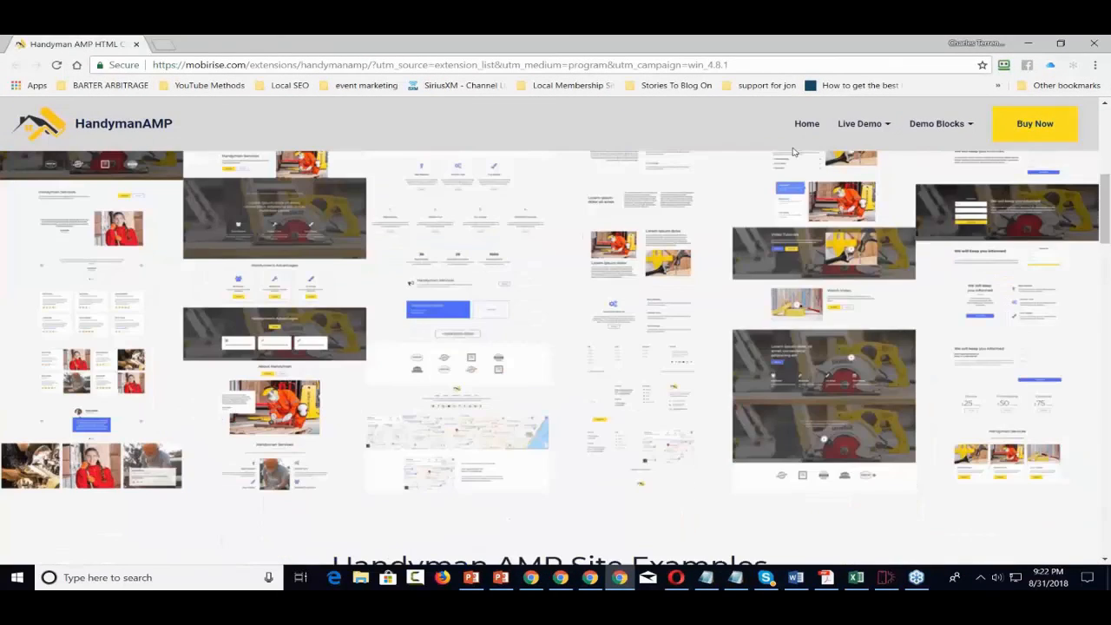
{"action": "scroll", "coordinate": [792, 151], "scroll_direction": "down", "scroll_amount": 2}
{"action": "scroll", "coordinate": [792, 151], "scroll_direction": "down", "scroll_amount": 10}
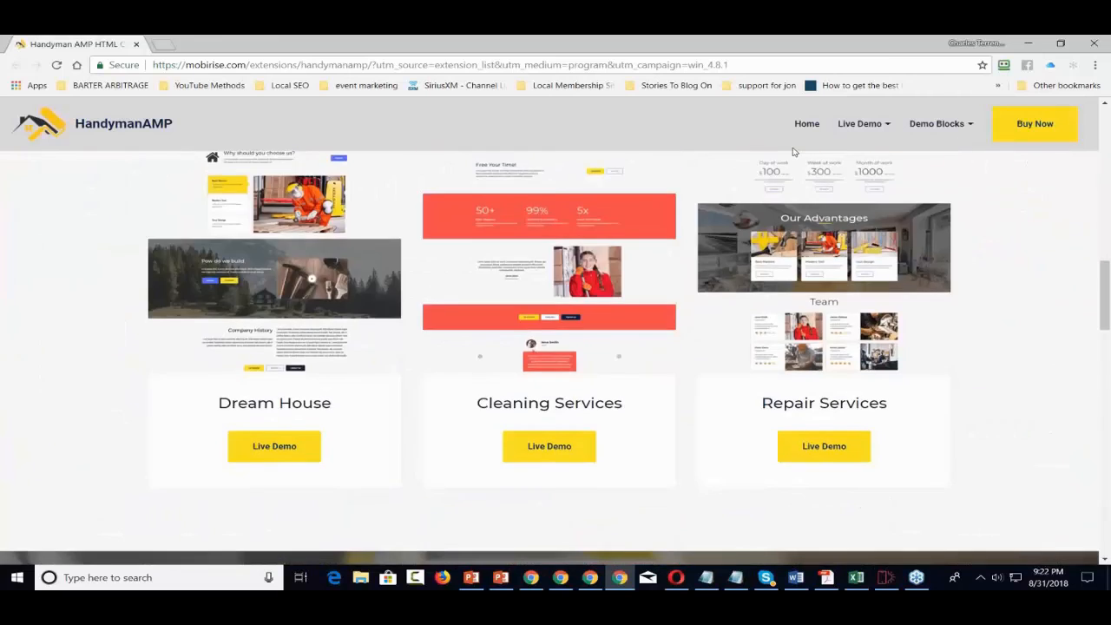
{"action": "scroll", "coordinate": [792, 151], "scroll_direction": "down", "scroll_amount": 10}
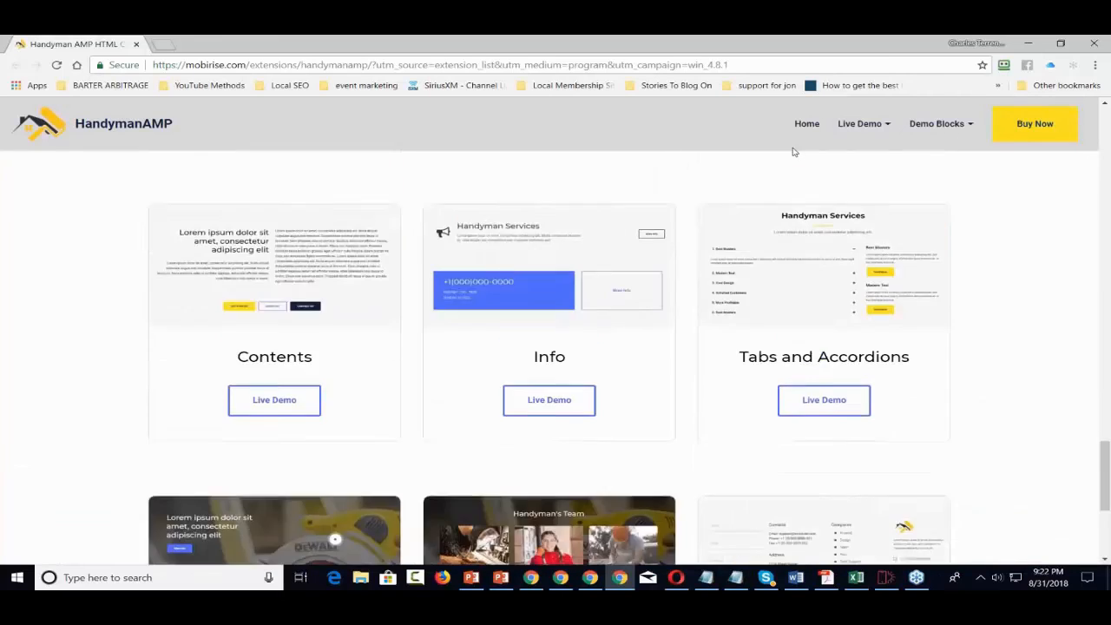
{"action": "scroll", "coordinate": [793, 151], "scroll_direction": "up", "scroll_amount": 15}
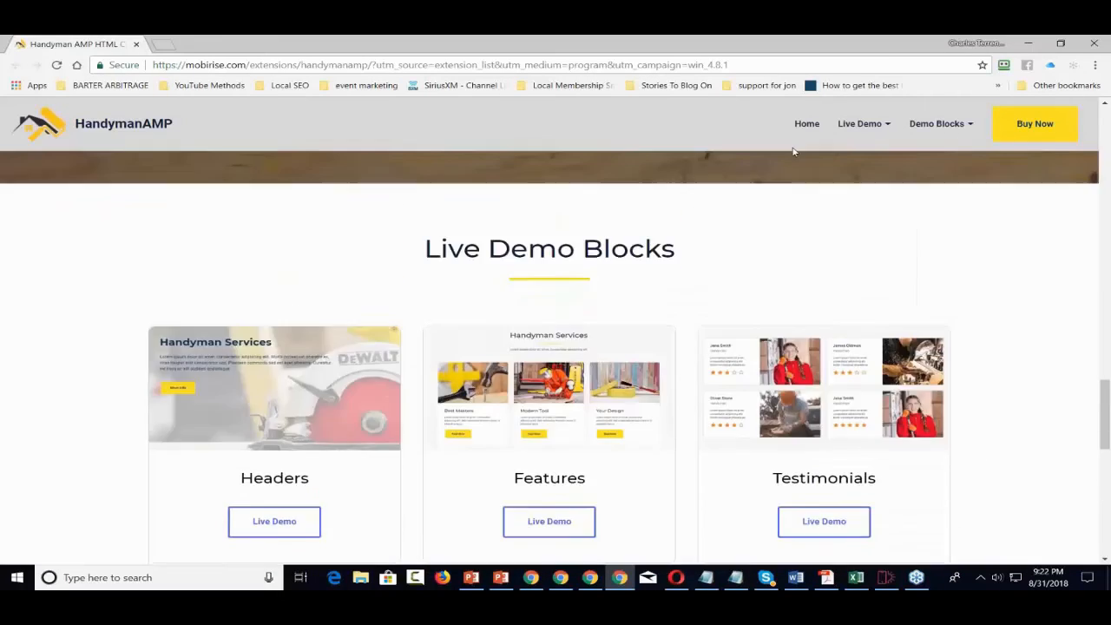
{"action": "scroll", "coordinate": [792, 151], "scroll_direction": "up", "scroll_amount": 15}
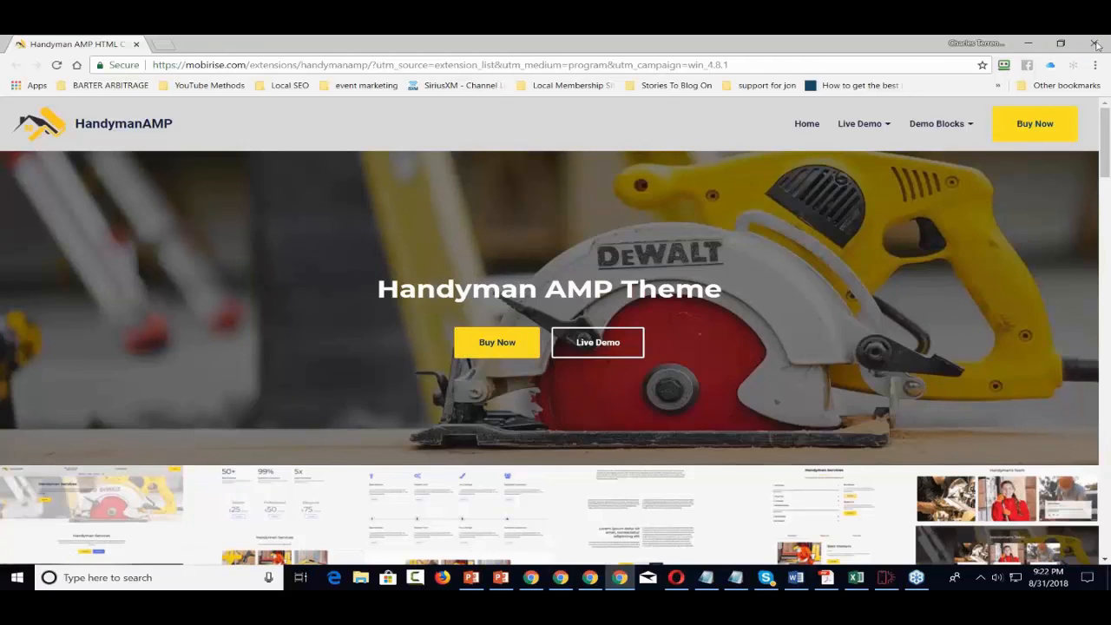
{"action": "left_click", "coordinate": [1095, 45]}
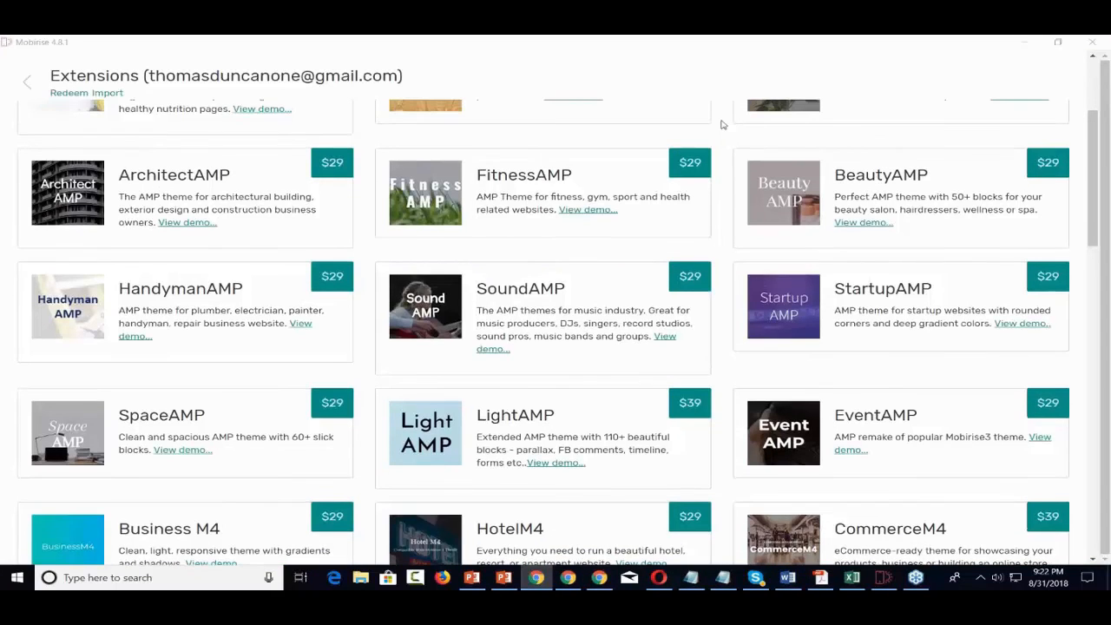
Step: Add the default Mobirise theme from the Extensions catalogue and dismiss its About message
{"action": "scroll", "coordinate": [721, 124], "scroll_direction": "up", "scroll_amount": 3}
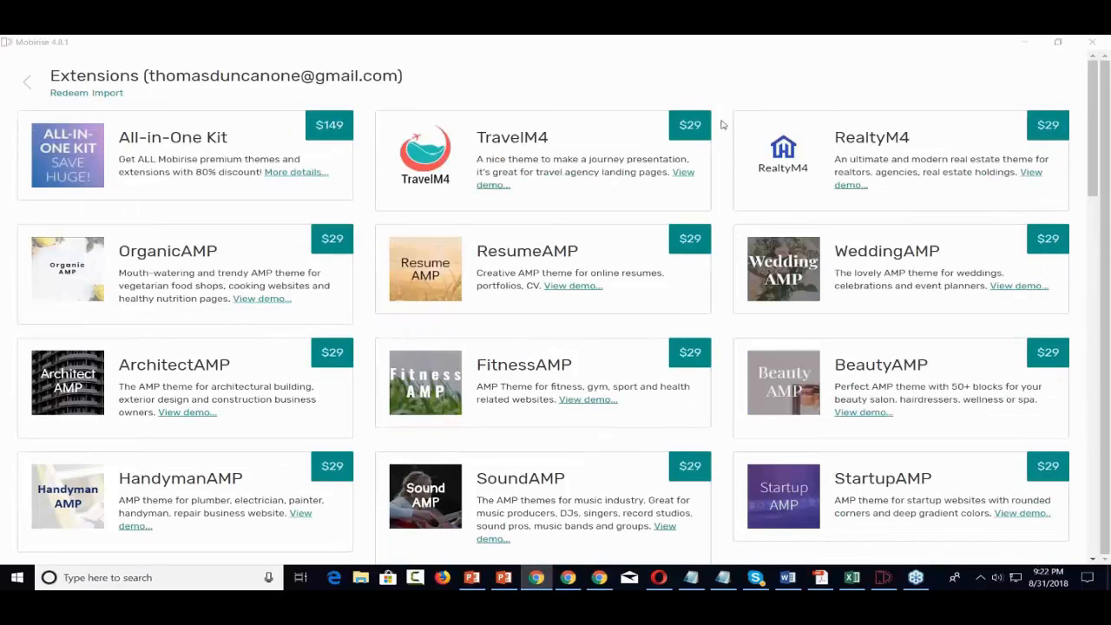
{"action": "scroll", "coordinate": [720, 124], "scroll_direction": "down", "scroll_amount": 5}
{"action": "scroll", "coordinate": [720, 124], "scroll_direction": "down", "scroll_amount": 3}
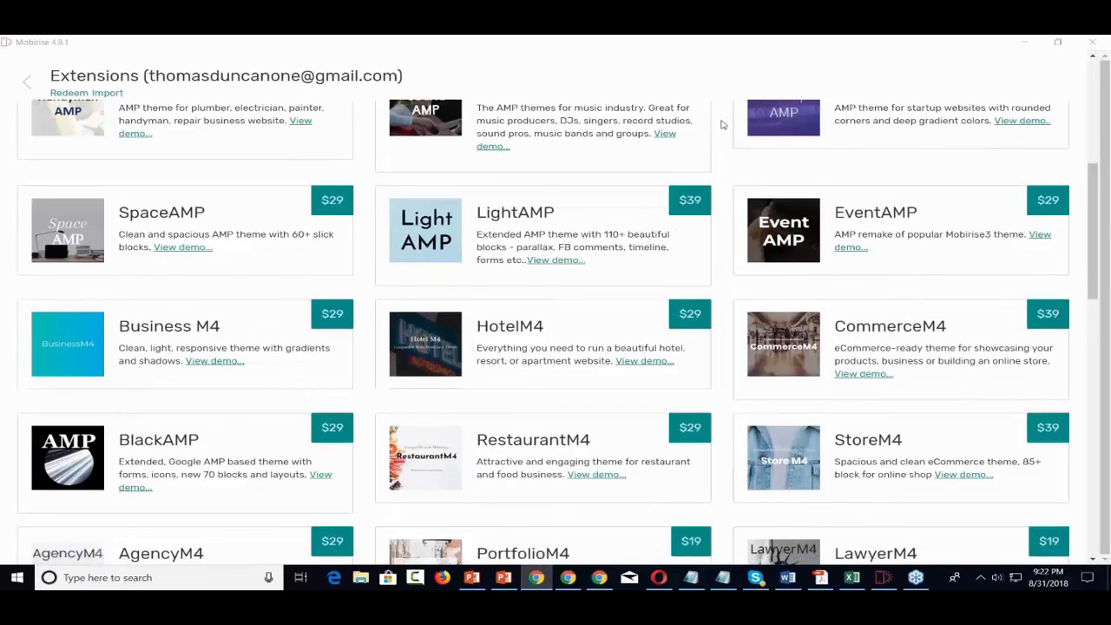
{"action": "scroll", "coordinate": [720, 124], "scroll_direction": "down", "scroll_amount": 2}
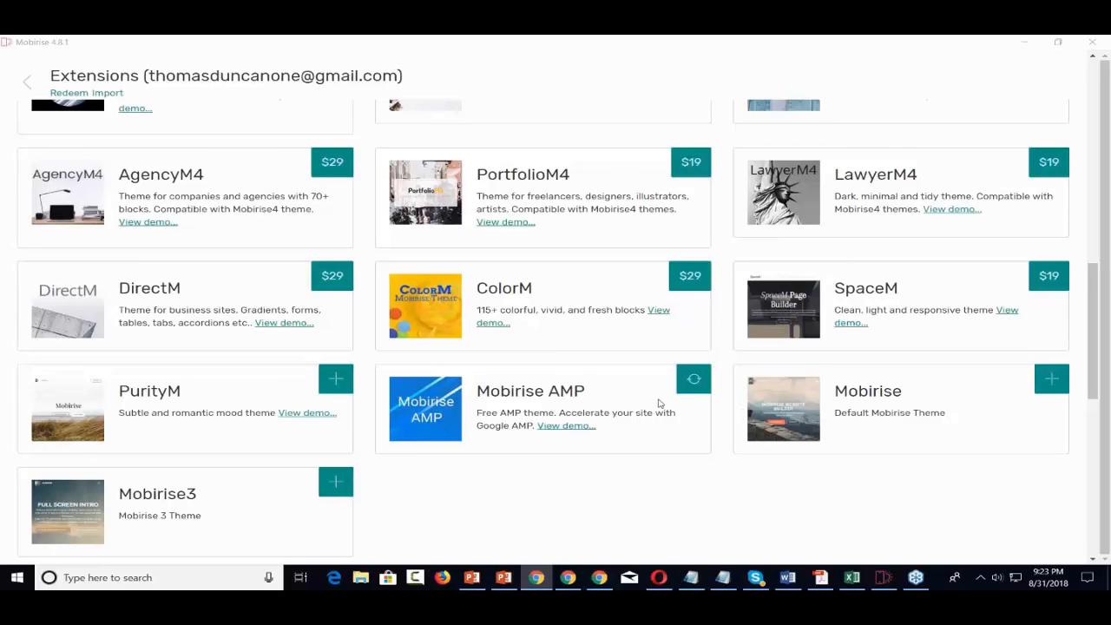
{"action": "scroll", "coordinate": [684, 386], "scroll_direction": "up", "scroll_amount": 1}
{"action": "scroll", "coordinate": [693, 402], "scroll_direction": "down", "scroll_amount": 2}
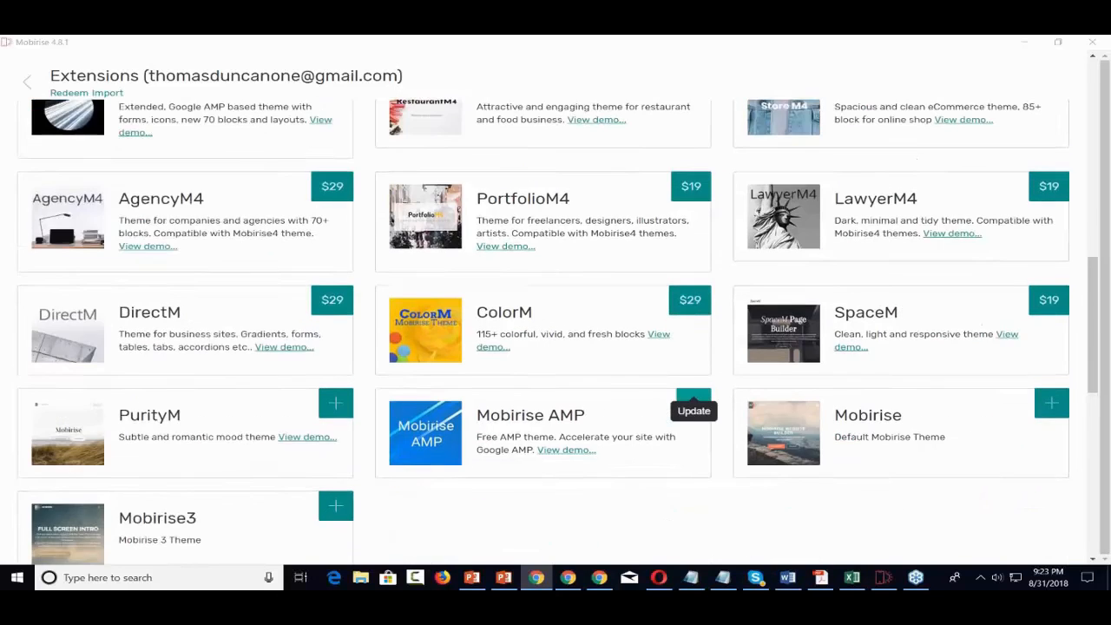
{"action": "scroll", "coordinate": [617, 330], "scroll_direction": "down", "scroll_amount": 1}
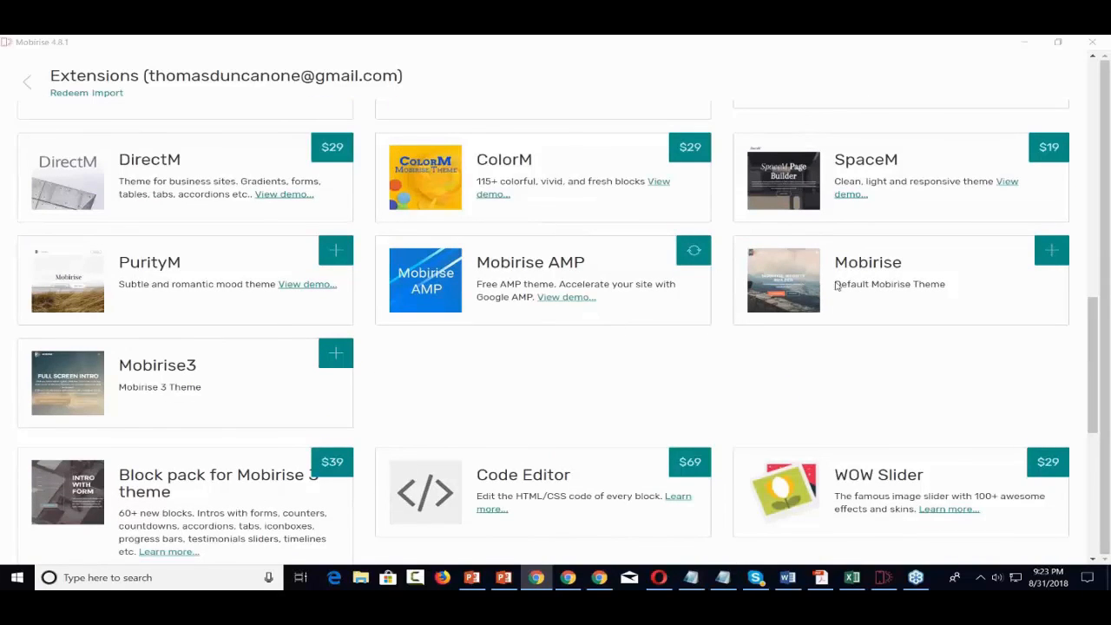
{"action": "left_click", "coordinate": [1053, 251]}
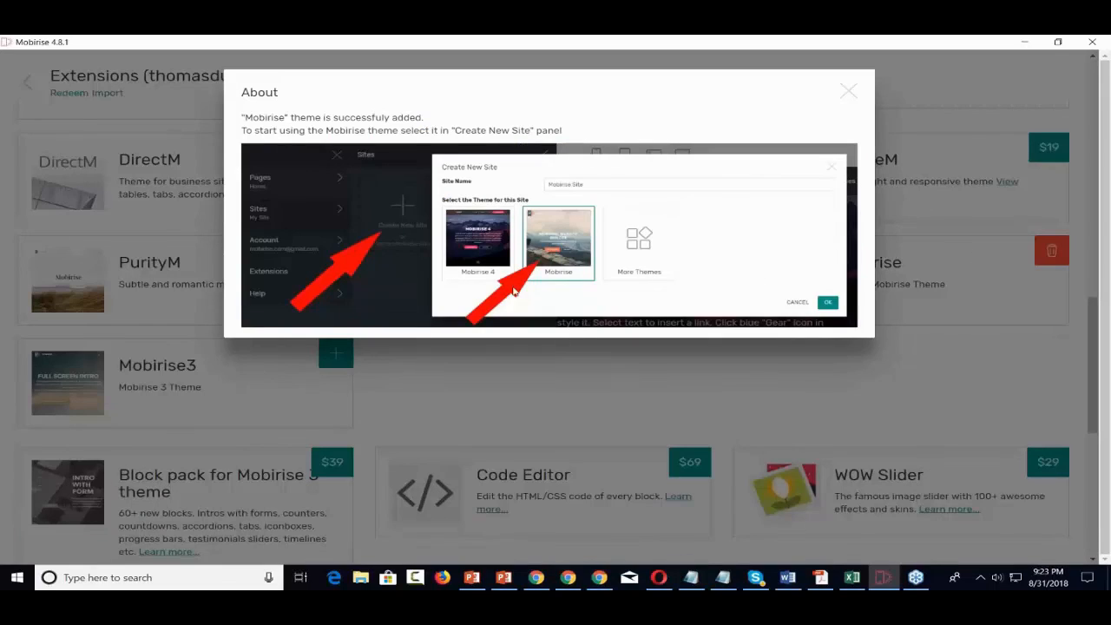
{"action": "left_click", "coordinate": [848, 89]}
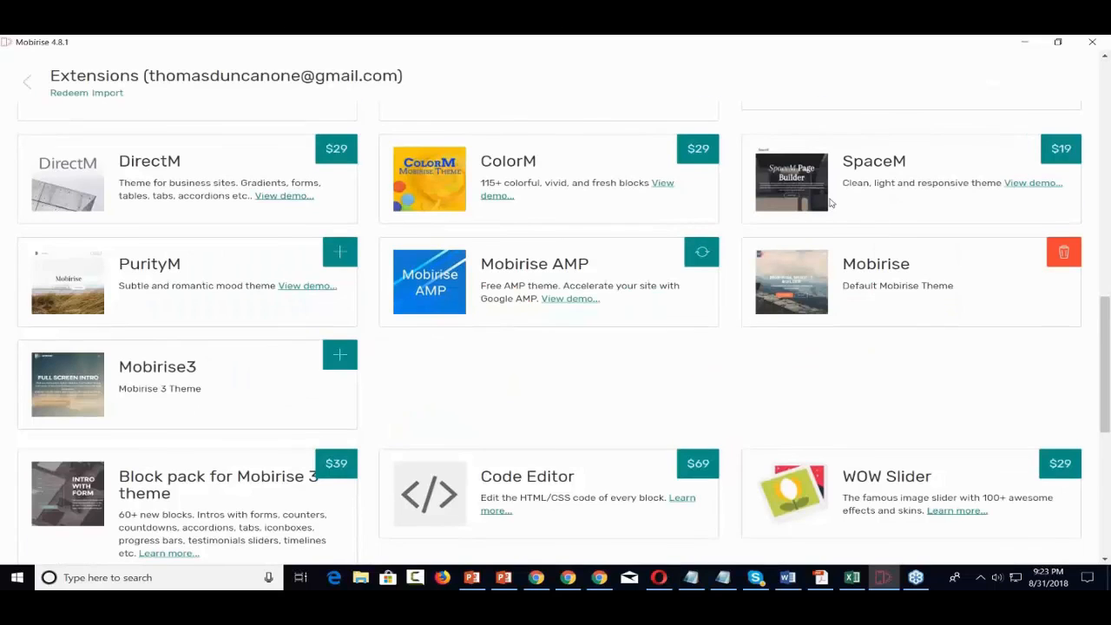
Step: Return from the Extensions catalogue to the empty page and add the Subscribe Form block from the Forms group
{"action": "scroll", "coordinate": [608, 174], "scroll_direction": "up", "scroll_amount": 5}
{"action": "left_click", "coordinate": [26, 83]}
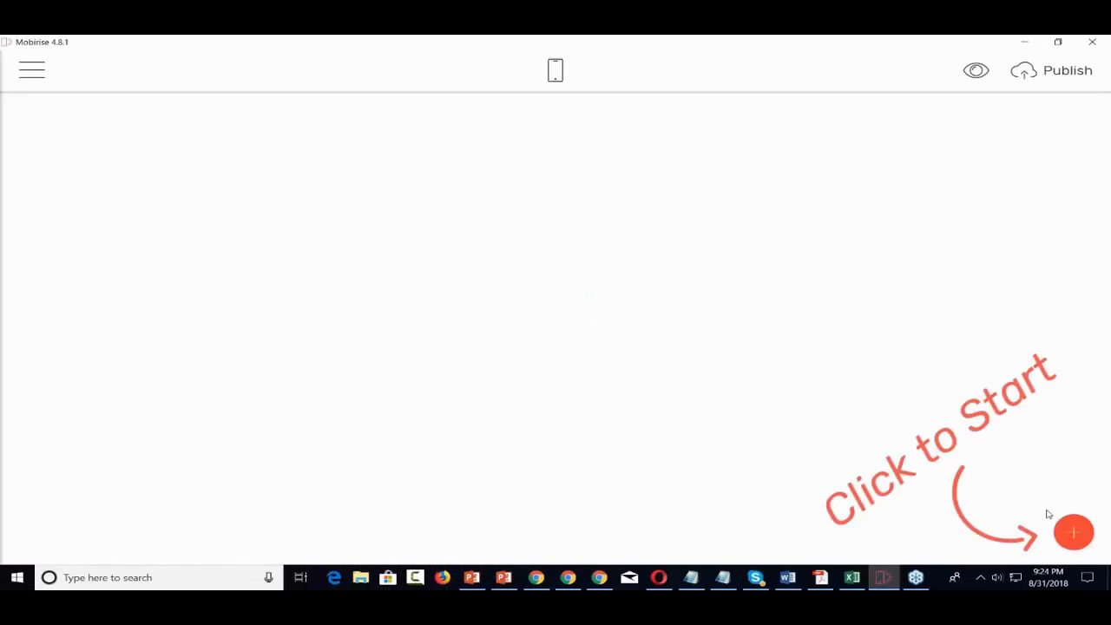
{"action": "left_click", "coordinate": [1072, 533]}
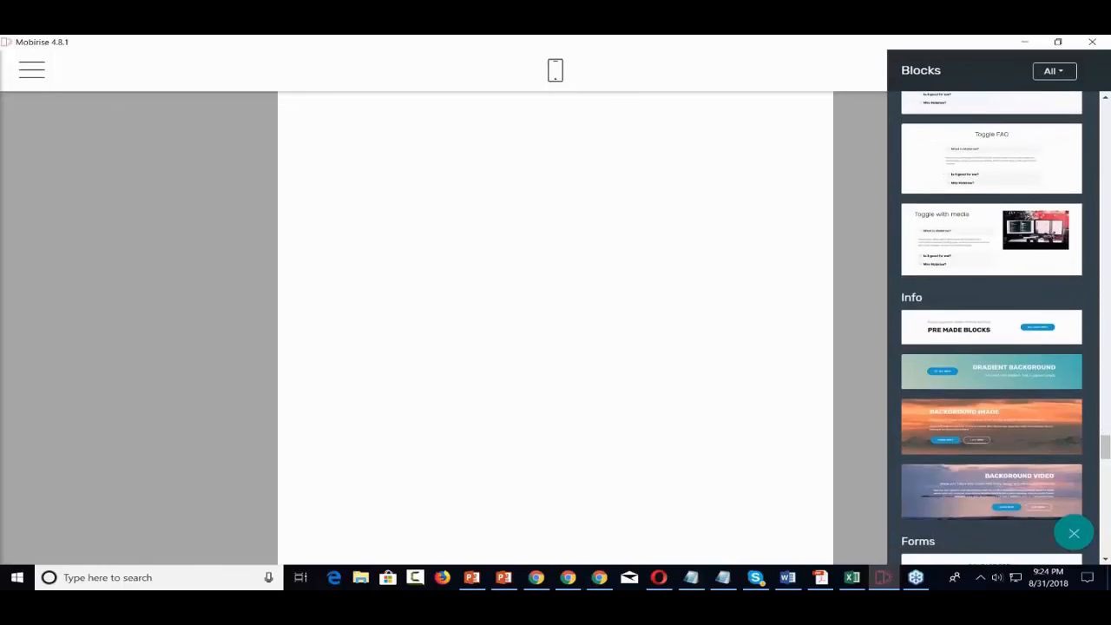
{"action": "scroll", "coordinate": [992, 330], "scroll_direction": "down", "scroll_amount": 4}
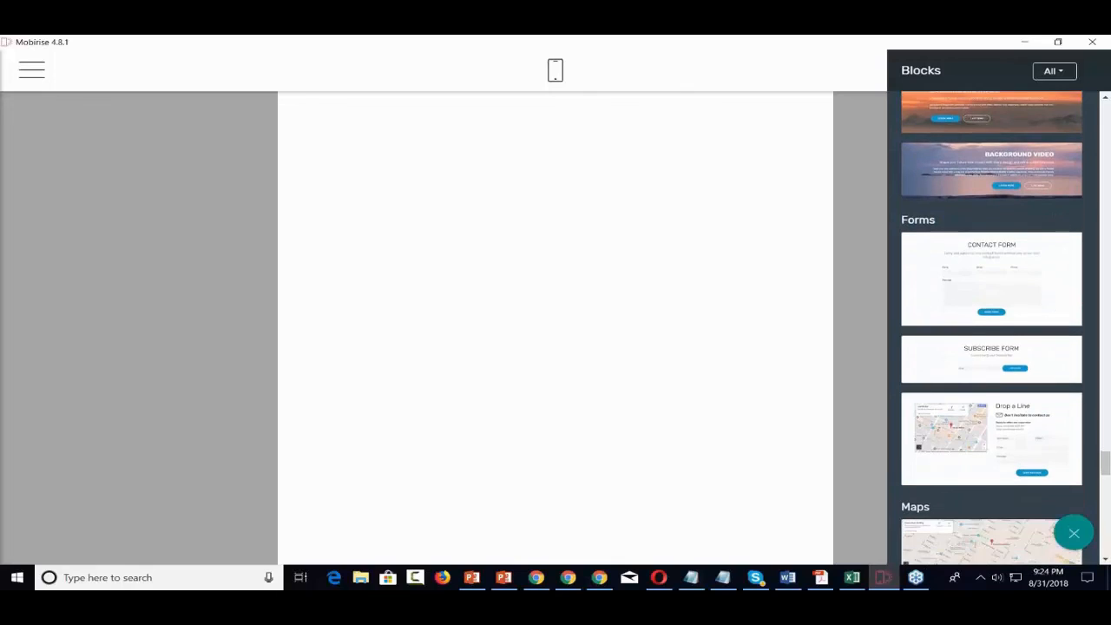
{"action": "scroll", "coordinate": [991, 330], "scroll_direction": "down", "scroll_amount": 3}
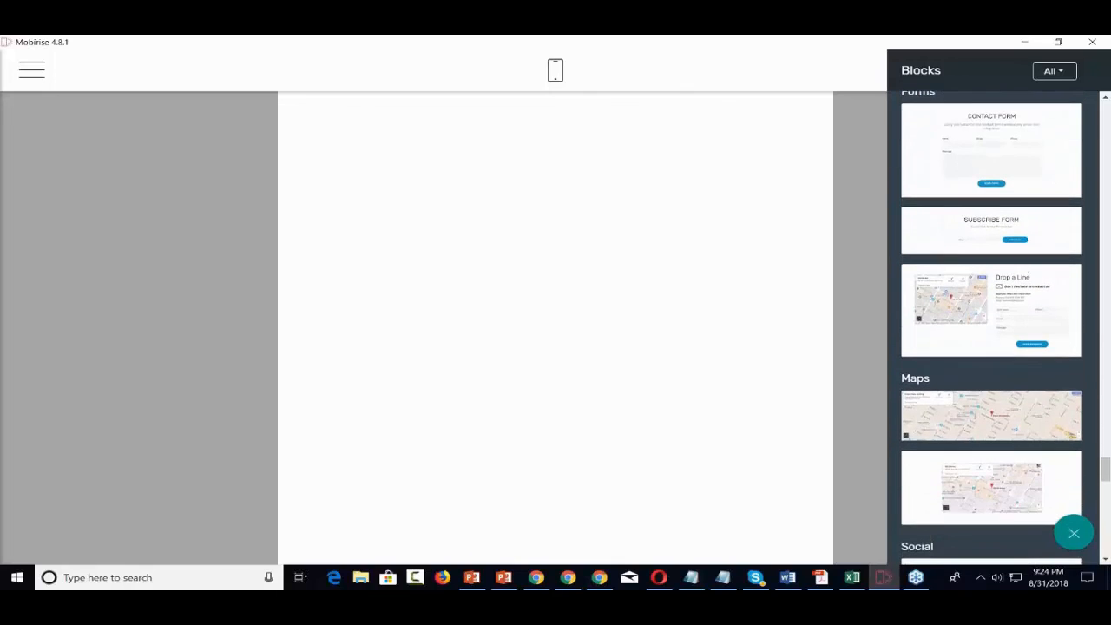
{"action": "left_click", "coordinate": [979, 224]}
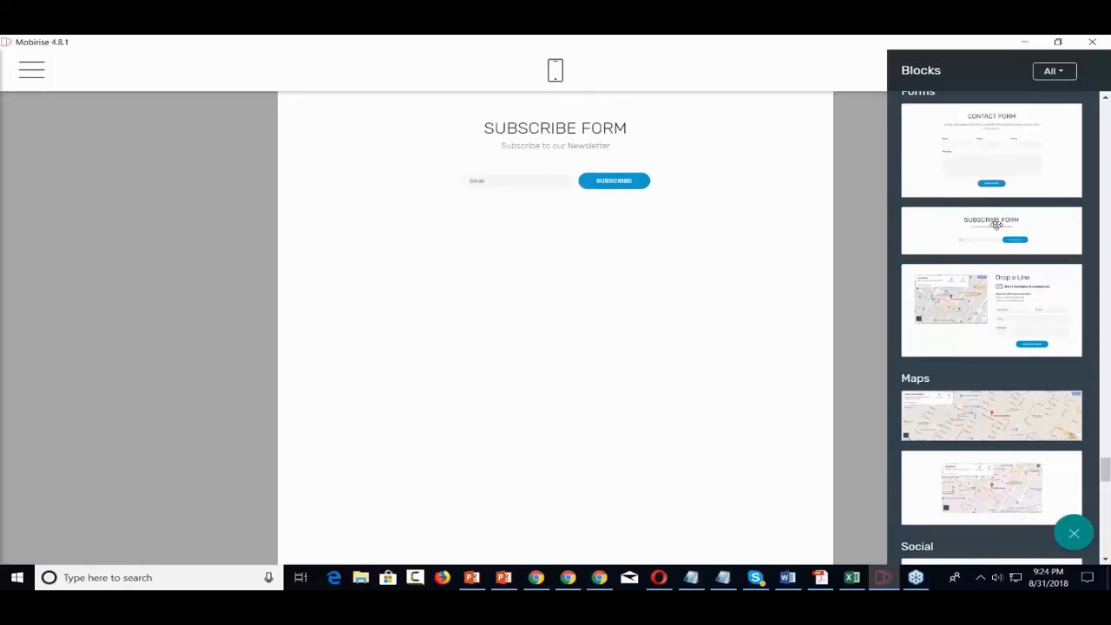
Step: Place a second Subscribe Form block below the first one and remove that duplicate from the page
{"action": "left_click_drag", "start_coordinate": [979, 224], "coordinate": [539, 183]}
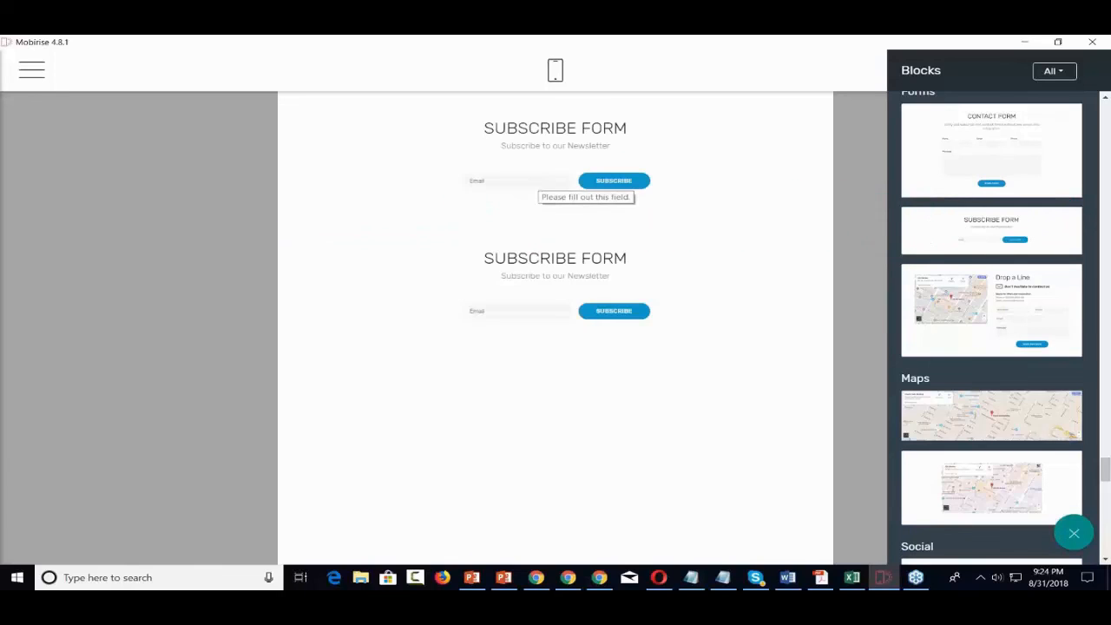
{"action": "triple_click", "coordinate": [581, 276]}
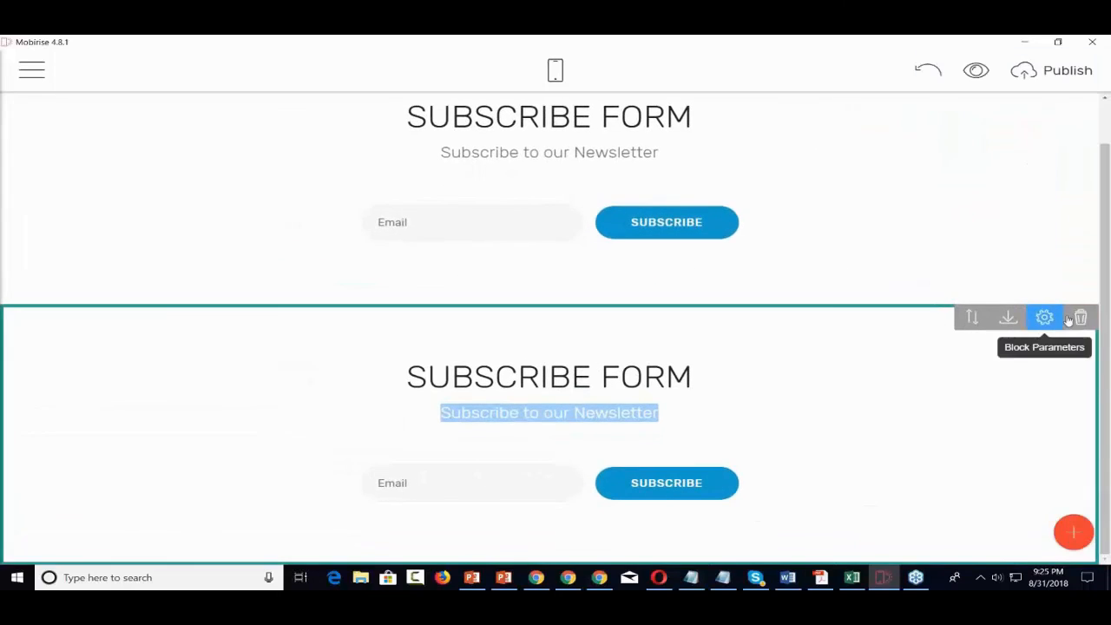
{"action": "left_click", "coordinate": [1079, 317]}
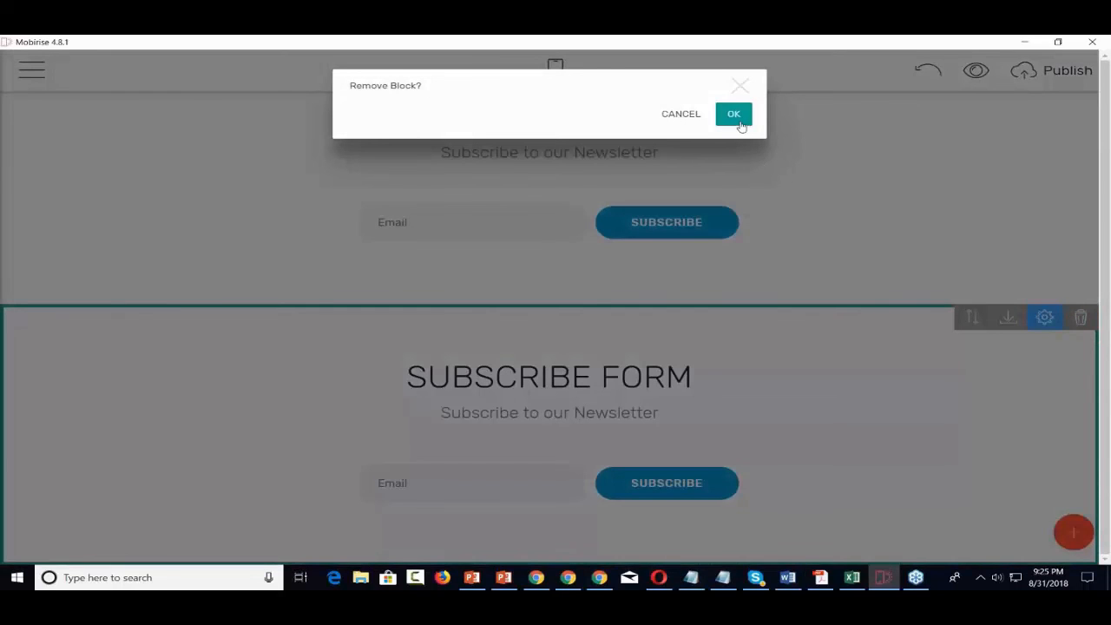
{"action": "left_click", "coordinate": [735, 110]}
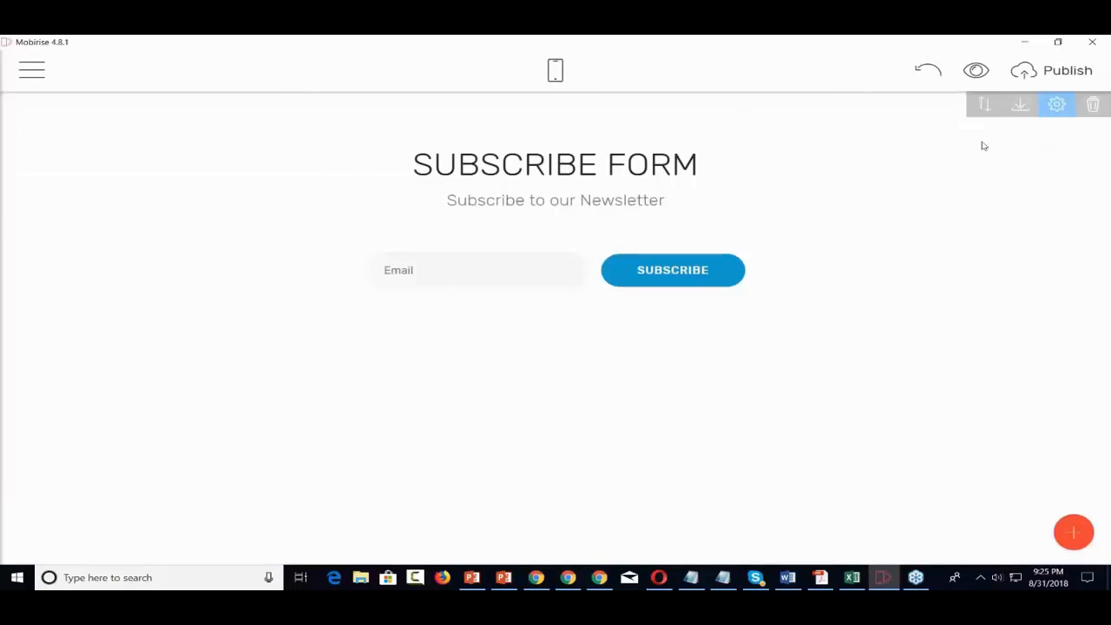
Step: Open the Subscribe Form block's parameters
{"action": "left_click", "coordinate": [1056, 106]}
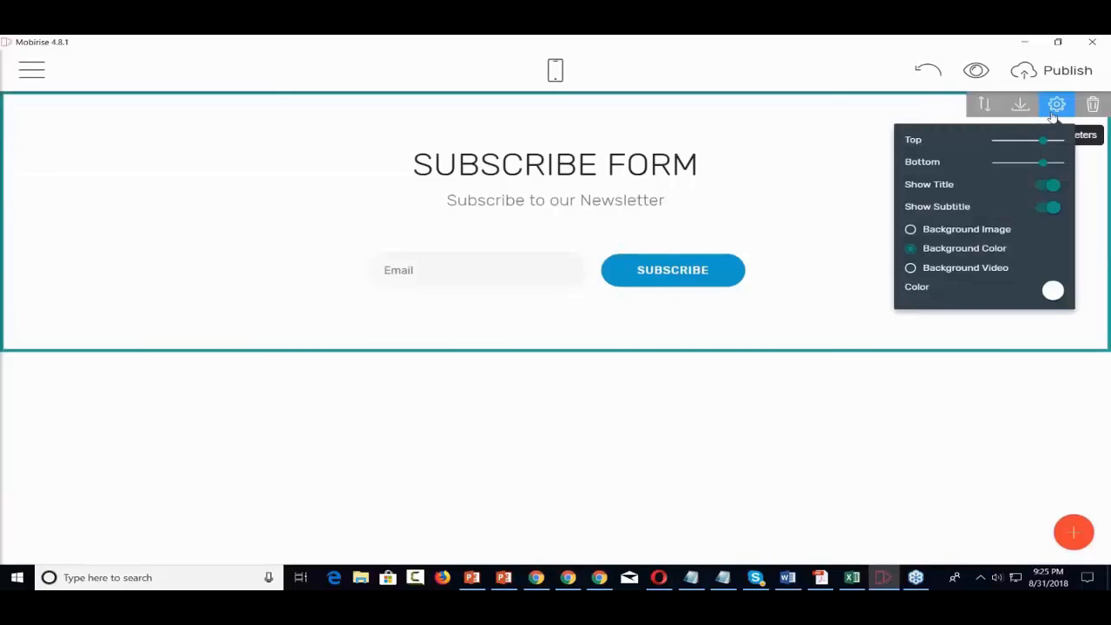